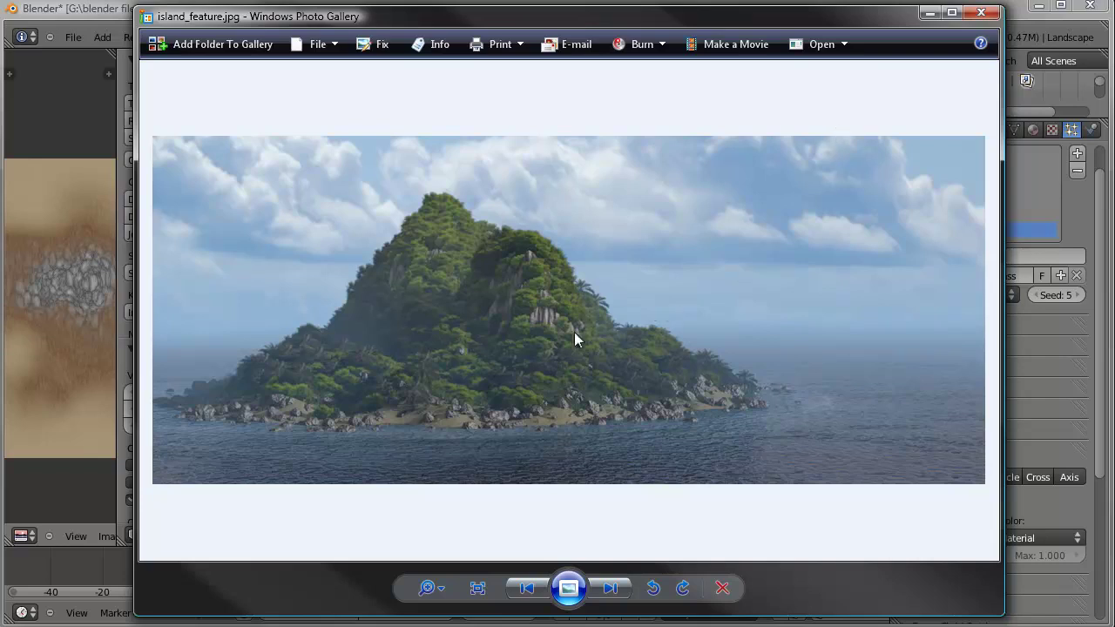
- Put away the island reference image and expand the grass particle system's render settings
click(928, 14)
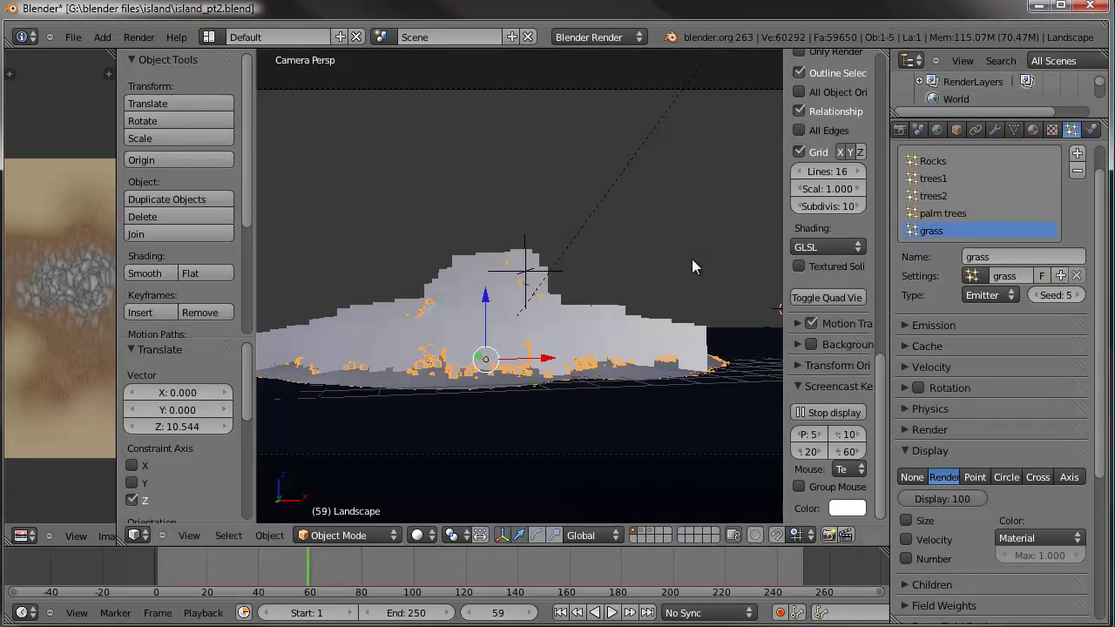
shift+middle_drag(558, 324, 559, 338)
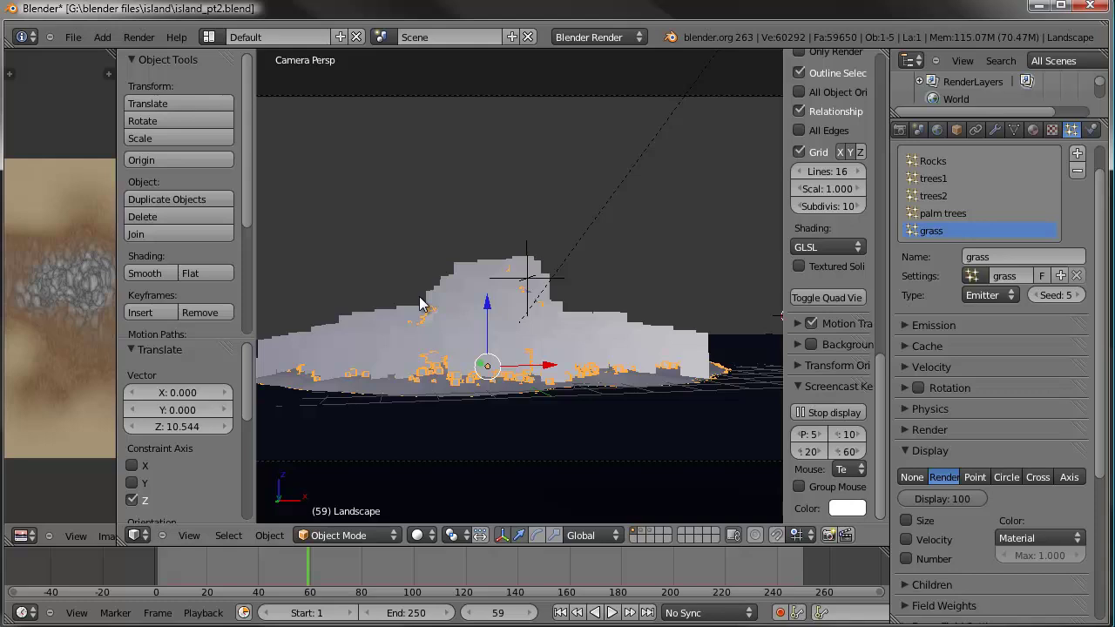
scroll(907, 463, down, 2)
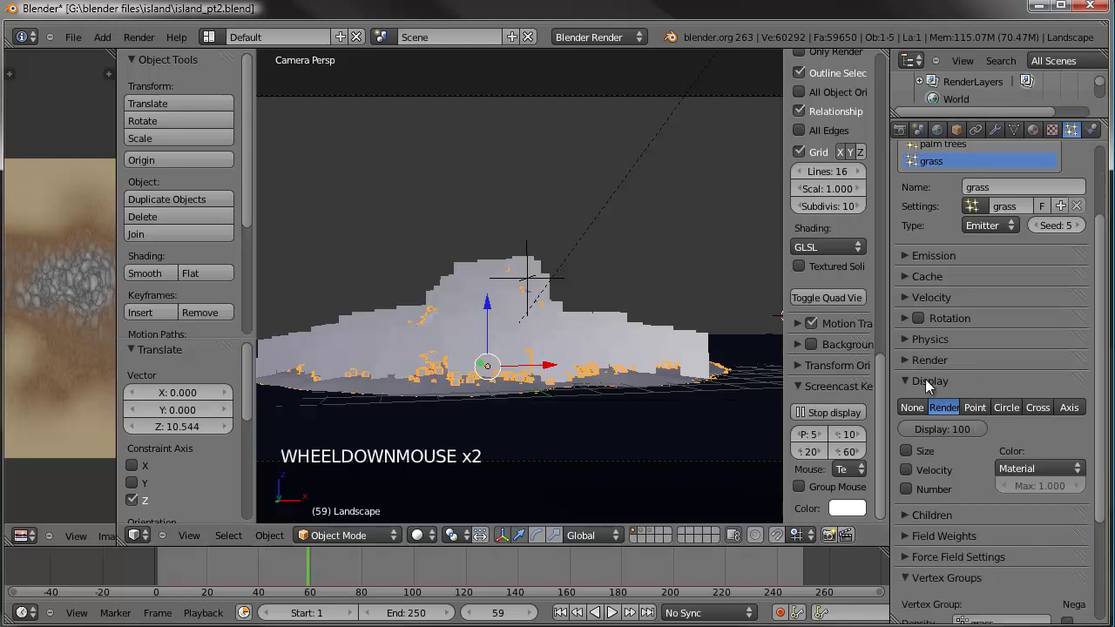
click(903, 357)
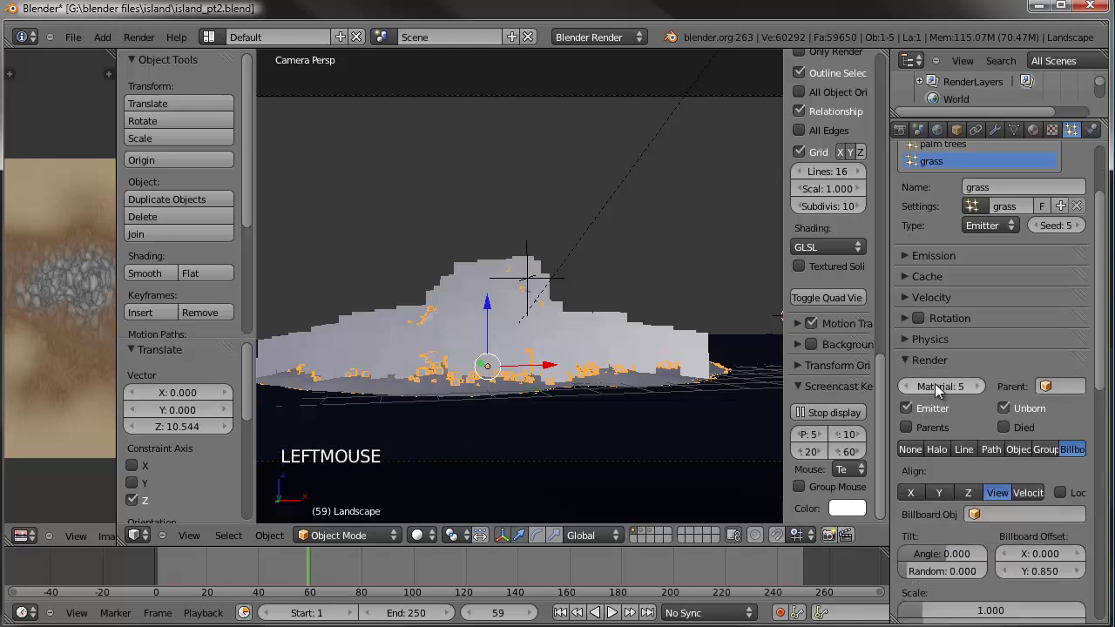
scroll(962, 331, up, 3)
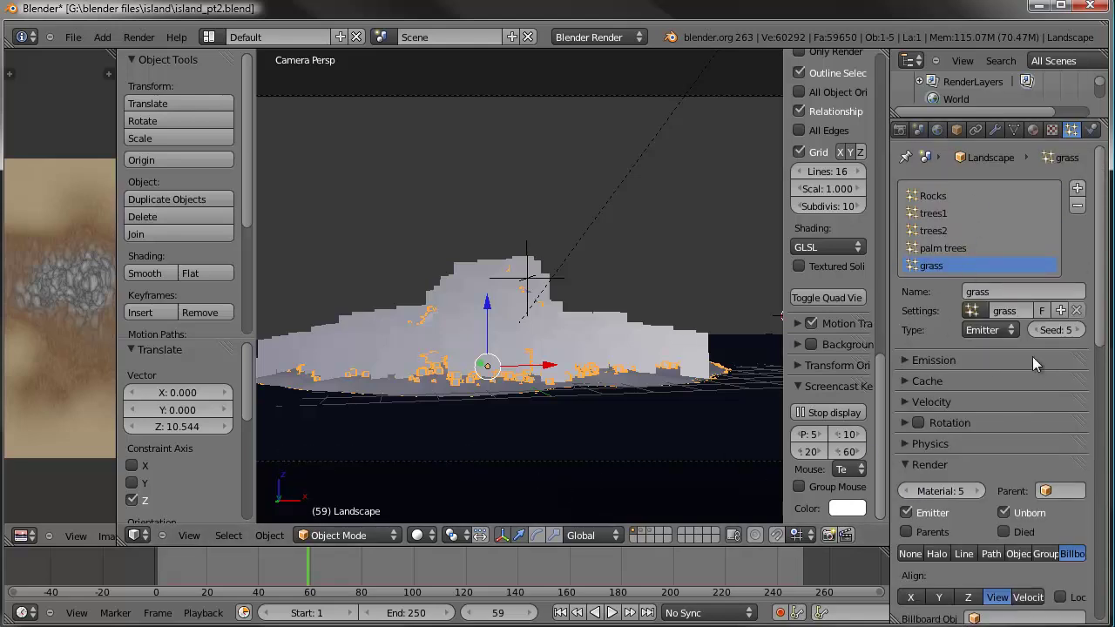
- Bring up the rendered island image to examine it, and return to the 3D viewport
key(F12)
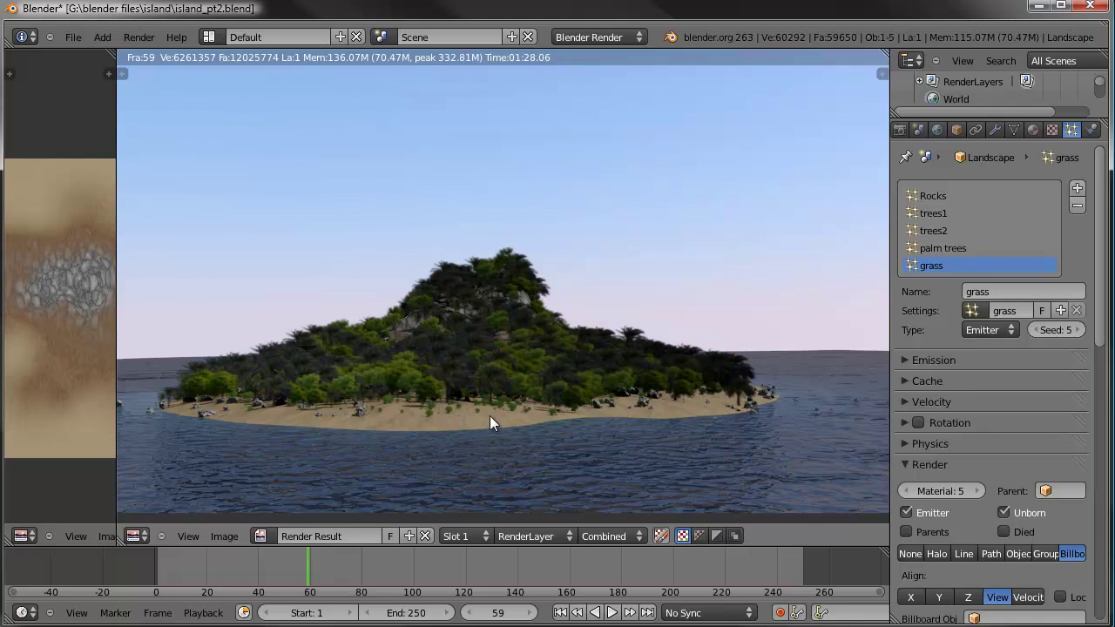
click(459, 383)
key(Escape)
- Examine the island terrain from other angles, compare its shape with the reference image, and put the image away
middle_drag(459, 341, 506, 309)
scroll(509, 429, up, 2)
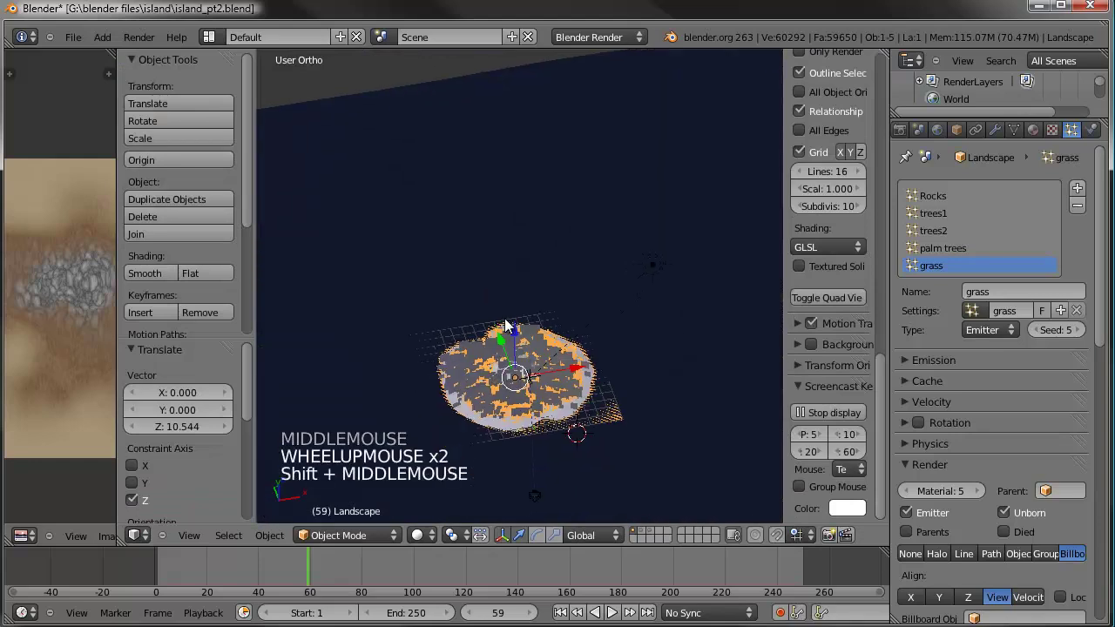
scroll(506, 309, up, 5)
shift+middle_drag(496, 497, 503, 254)
scroll(481, 295, up, 2)
shift+middle_drag(504, 152, 503, 428)
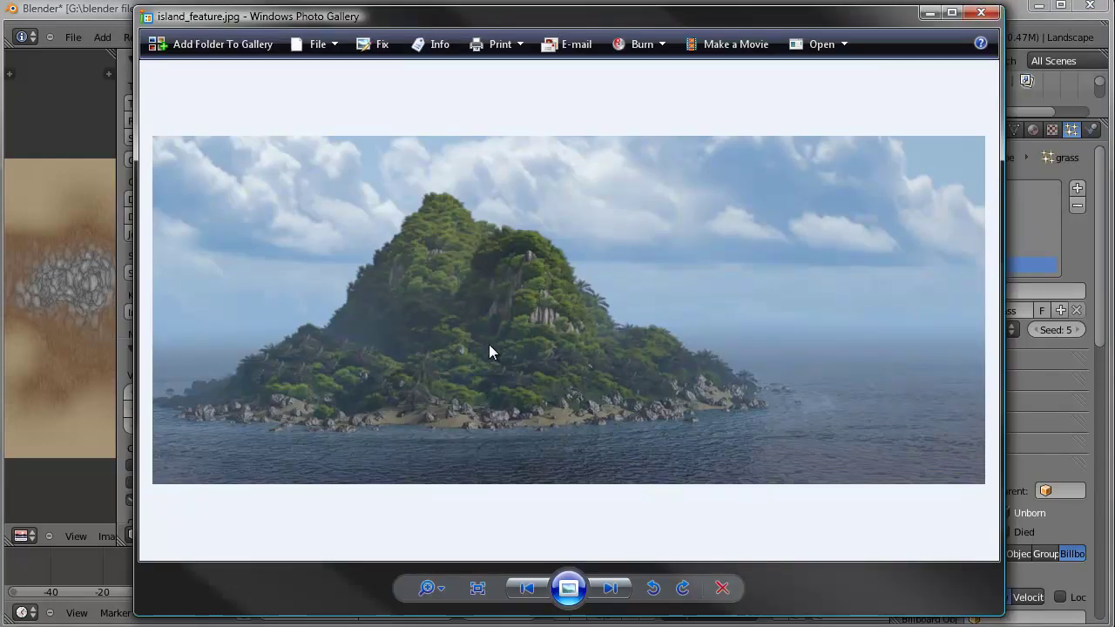
click(930, 12)
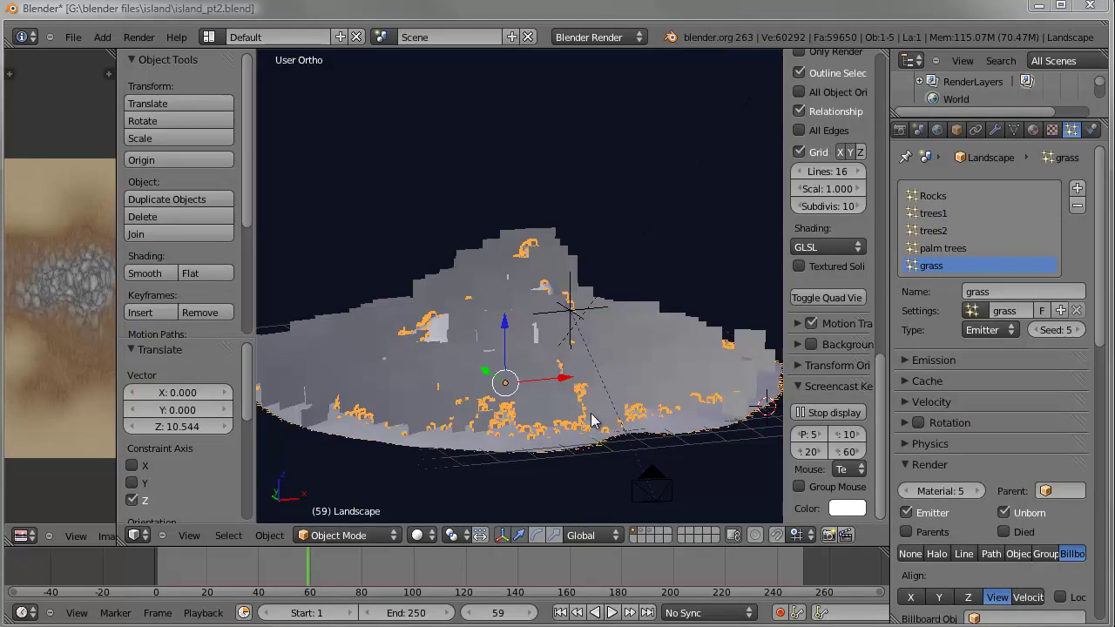
- Collapse all of the Landscape's modifiers and turn off viewport display of its five particle systems
click(998, 127)
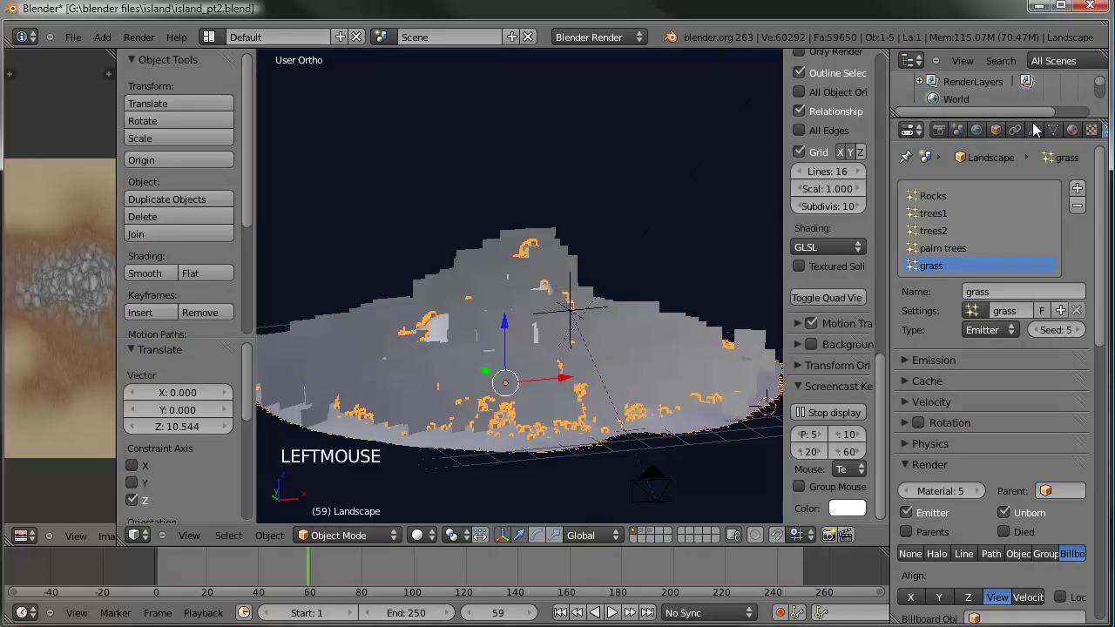
click(995, 129)
click(907, 217)
click(906, 250)
click(906, 283)
click(907, 316)
click(907, 349)
click(908, 383)
drag(994, 382, 992, 285)
middle_drag(520, 348, 511, 256)
scroll(582, 349, up, 2)
right_click(610, 311)
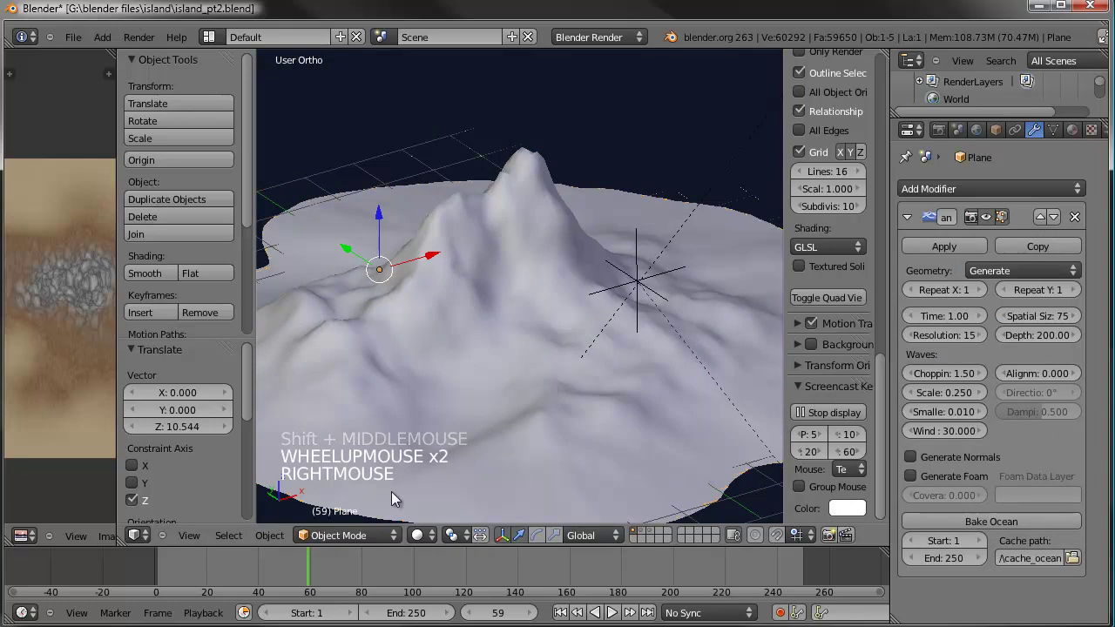
click(362, 536)
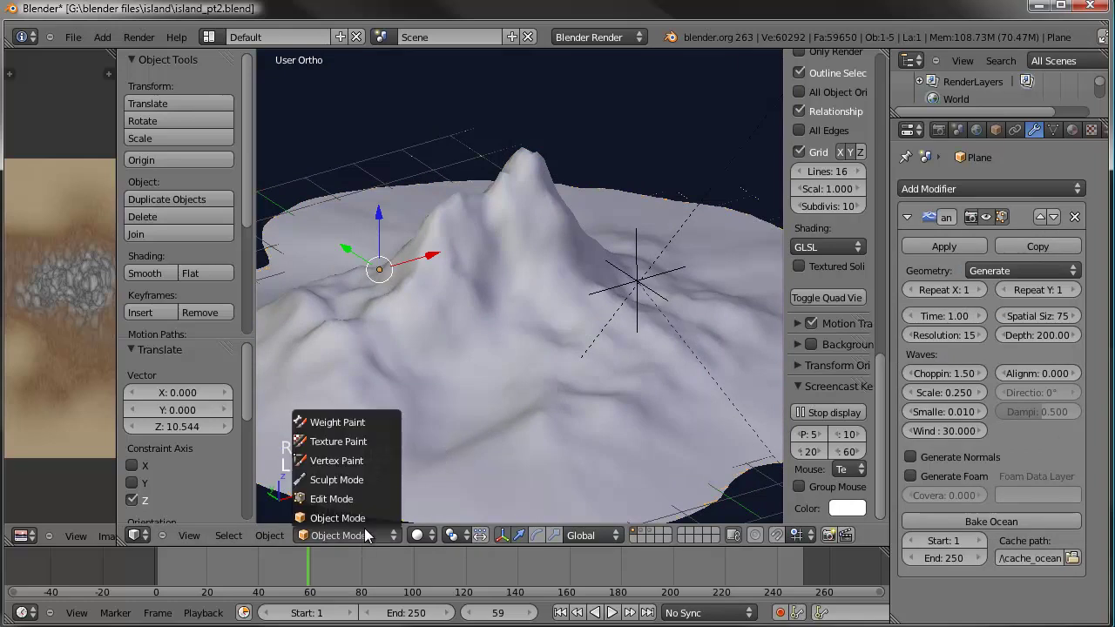
click(360, 478)
scroll(170, 158, up, 6)
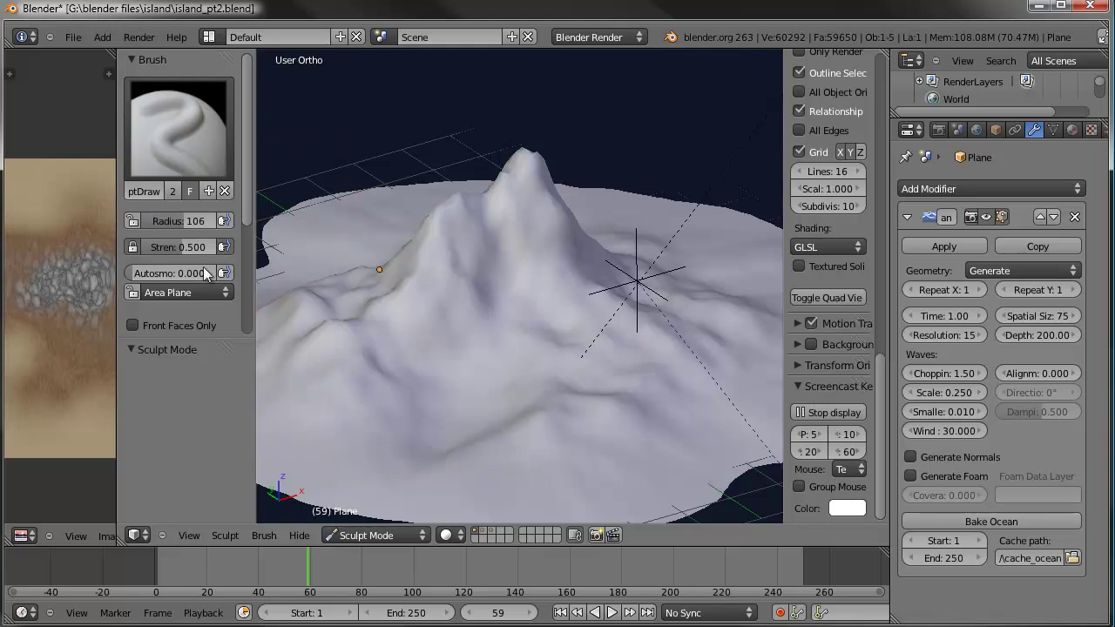
drag(180, 222, 184, 253)
scroll(579, 294, down, 3)
mouse_move(579, 294)
middle_down()
mouse_move(593, 335)
mouse_move(564, 289)
middle_up()
scroll(565, 289, up, 4)
click(583, 336)
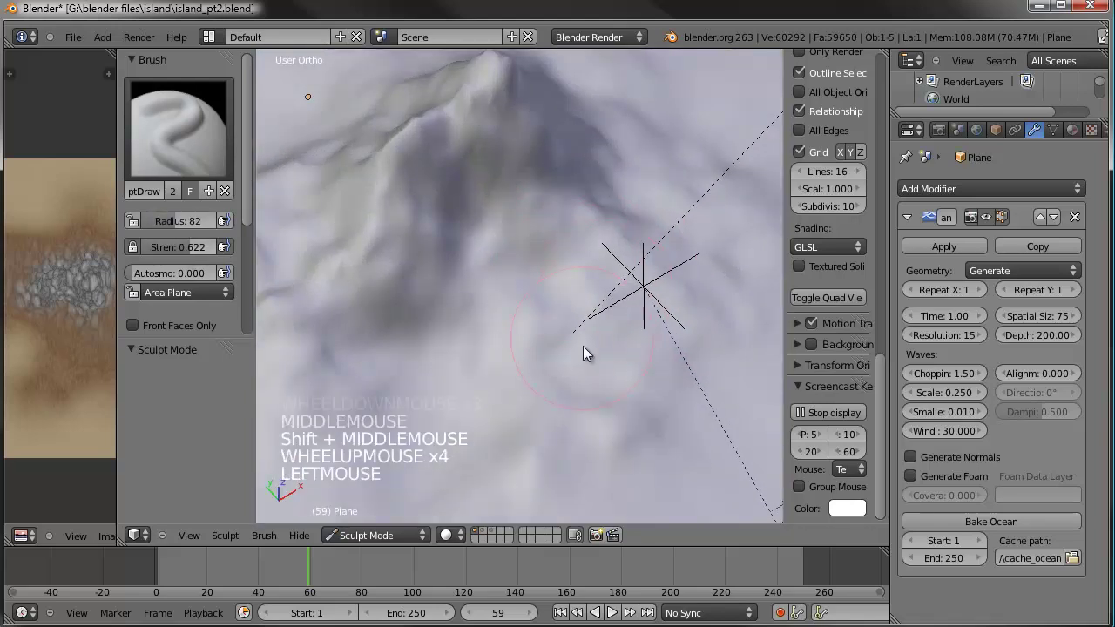
scroll(609, 345, up, 2)
scroll(609, 345, down, 5)
middle_drag(610, 346, 541, 255)
click(539, 253)
scroll(525, 248, up, 3)
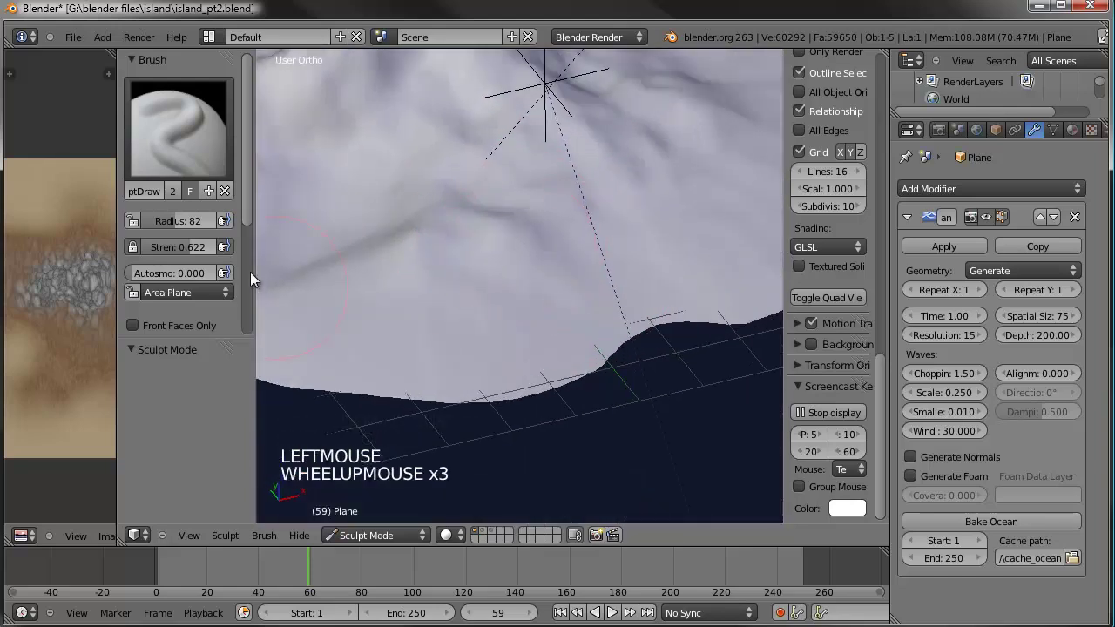
drag(183, 227, 228, 247)
drag(559, 245, 586, 181)
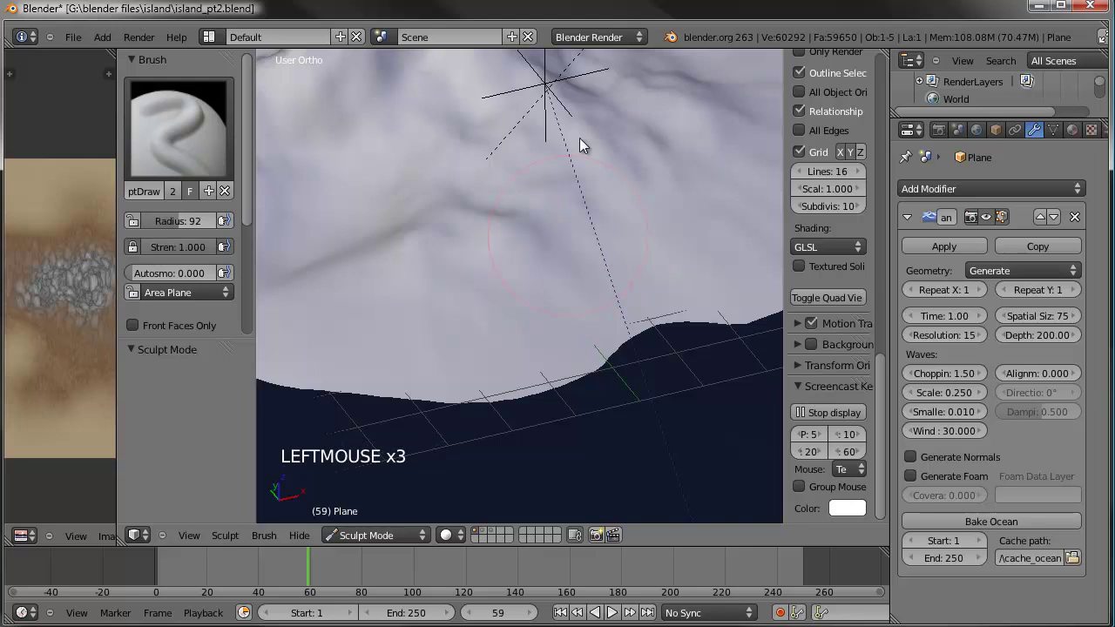
shift+middle_drag(561, 274, 532, 348)
key(Tab)
key(Tab)
right_click(517, 348)
click(375, 535)
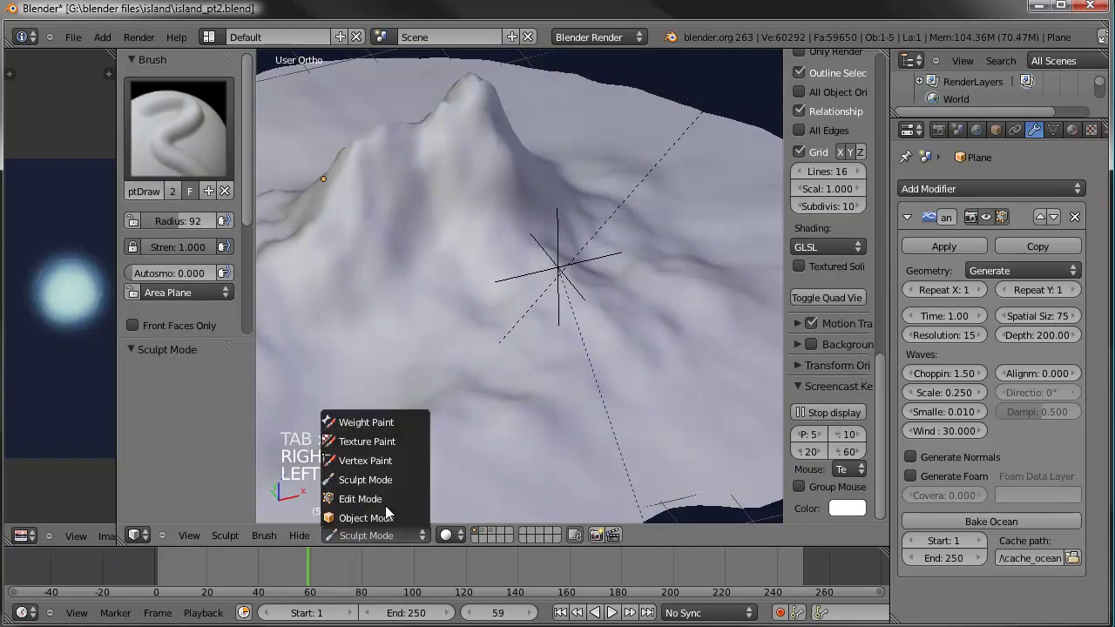
click(381, 521)
- Select the Landscape object and switch it to Sculpt Mode
click(380, 533)
right_click(486, 185)
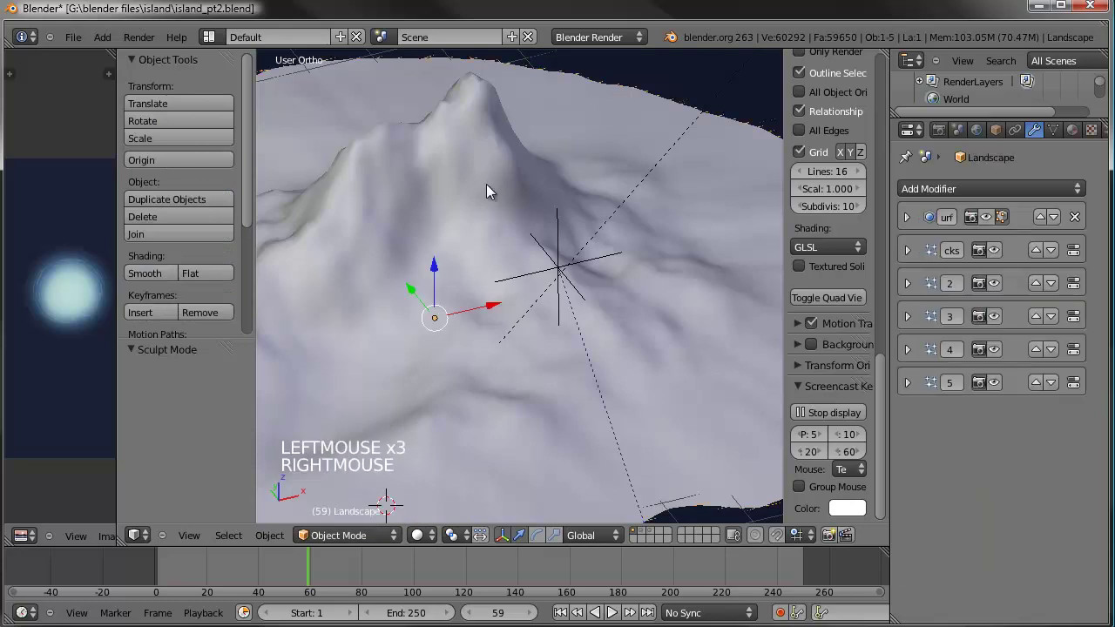
scroll(421, 375, down, 3)
click(364, 534)
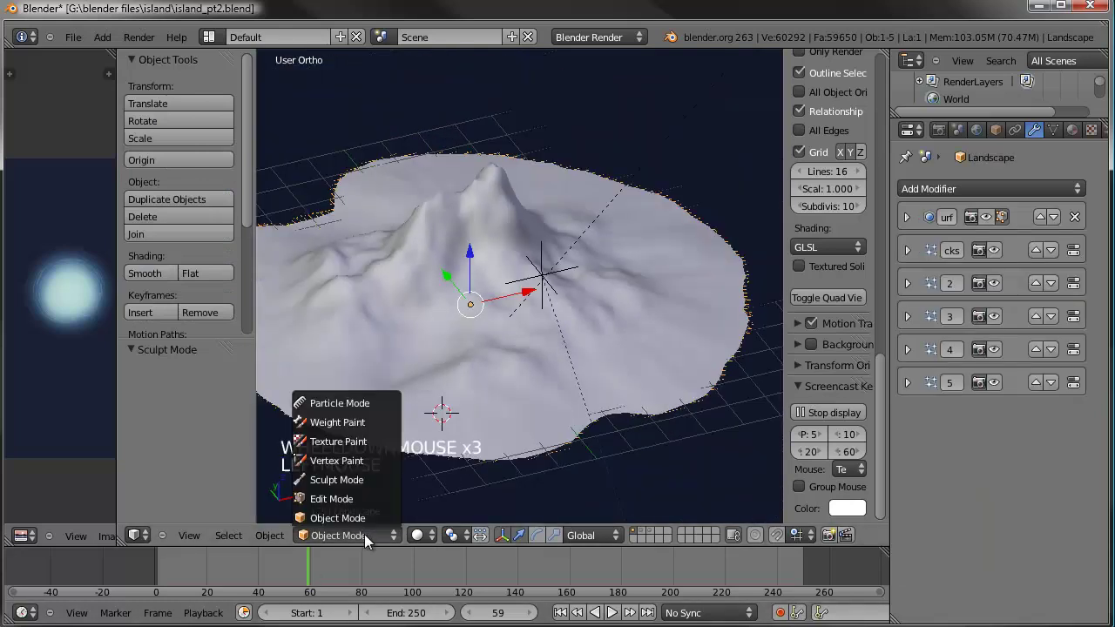
click(359, 479)
- Try to raise a hill in front of the main peak with the Draw brush, and undo the stroke
scroll(510, 378, up, 2)
drag(522, 385, 633, 342)
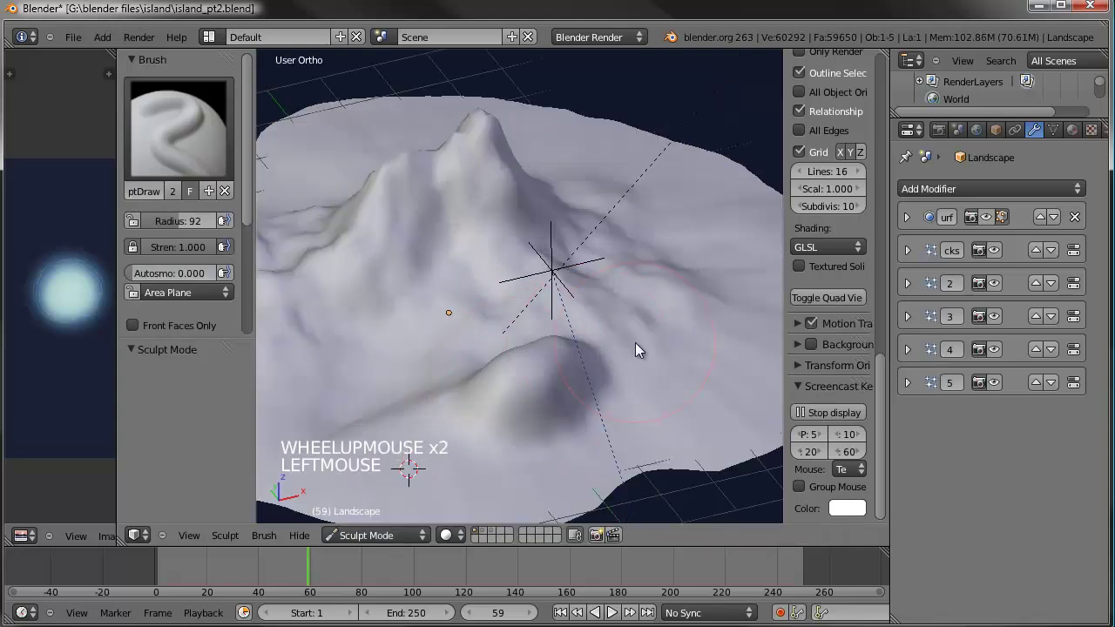
key(ctrl+z)
- Set the Draw brush radius to 53 and strength to 0.659, and sculpt a raised ridge in front of the main peak
mouse_move(185, 221)
mouse_down()
mouse_move(166, 222)
mouse_move(176, 246)
mouse_up()
mouse_move(563, 319)
mouse_down()
mouse_move(495, 378)
mouse_move(516, 373)
mouse_up()
scroll(496, 331, down, 1)
middle_drag(509, 313, 528, 359)
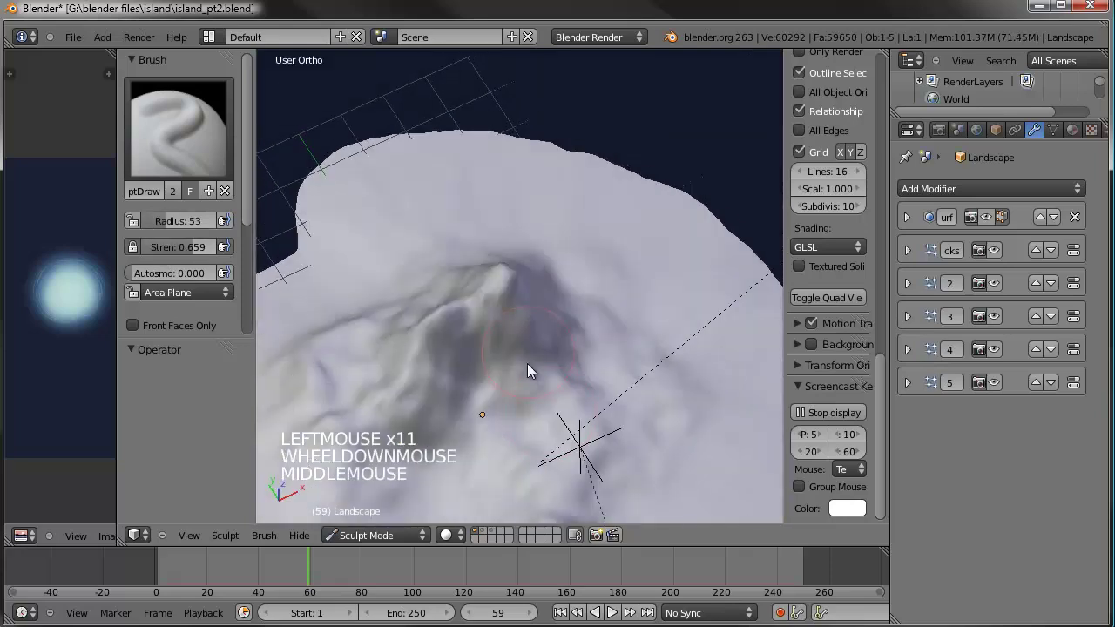
mouse_move(554, 427)
shift+middle_down()
mouse_move(495, 345)
mouse_move(497, 281)
mouse_move(460, 249)
shift+middle_up()
click(490, 381)
click(497, 365)
click(510, 343)
click(522, 383)
click(489, 349)
scroll(490, 349, down, 2)
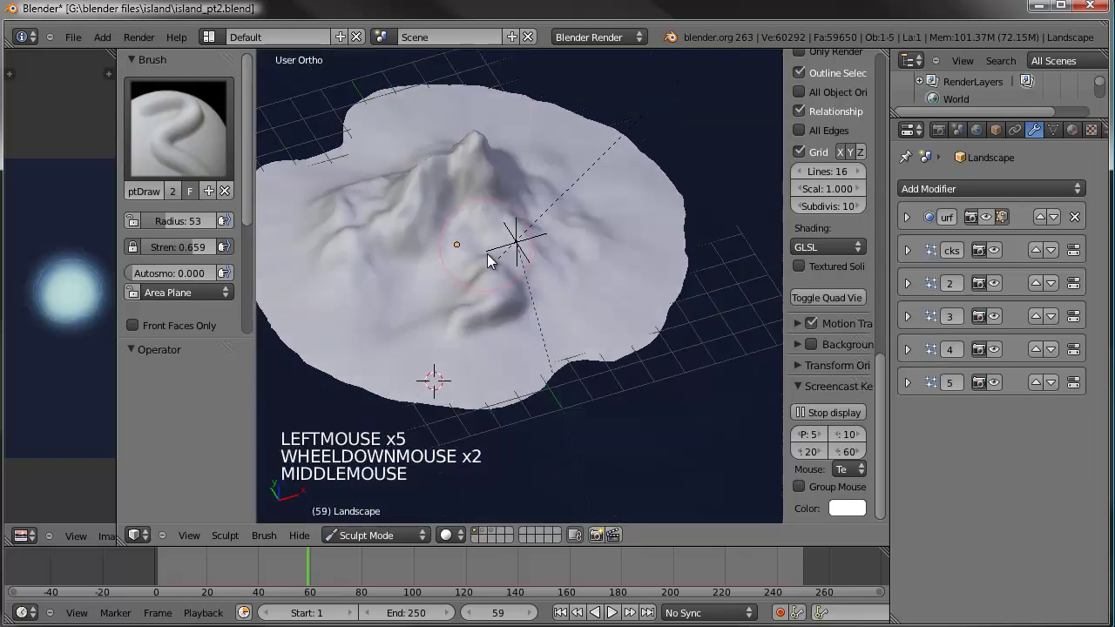
- Switch to the Grab sculpt brush and set its radius to 102
click(397, 535)
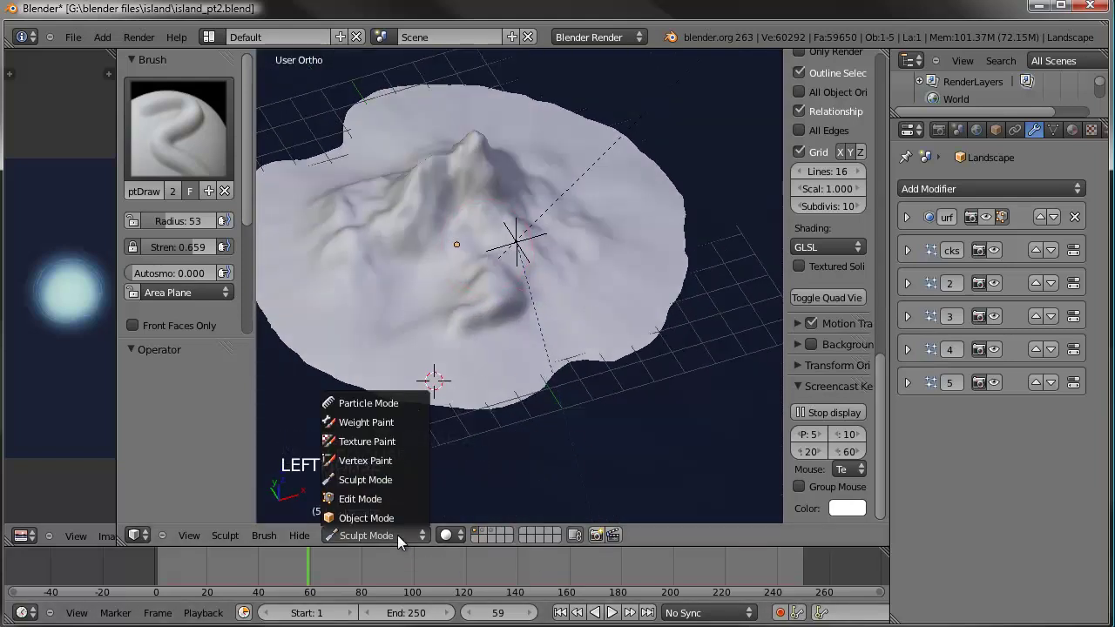
click(389, 480)
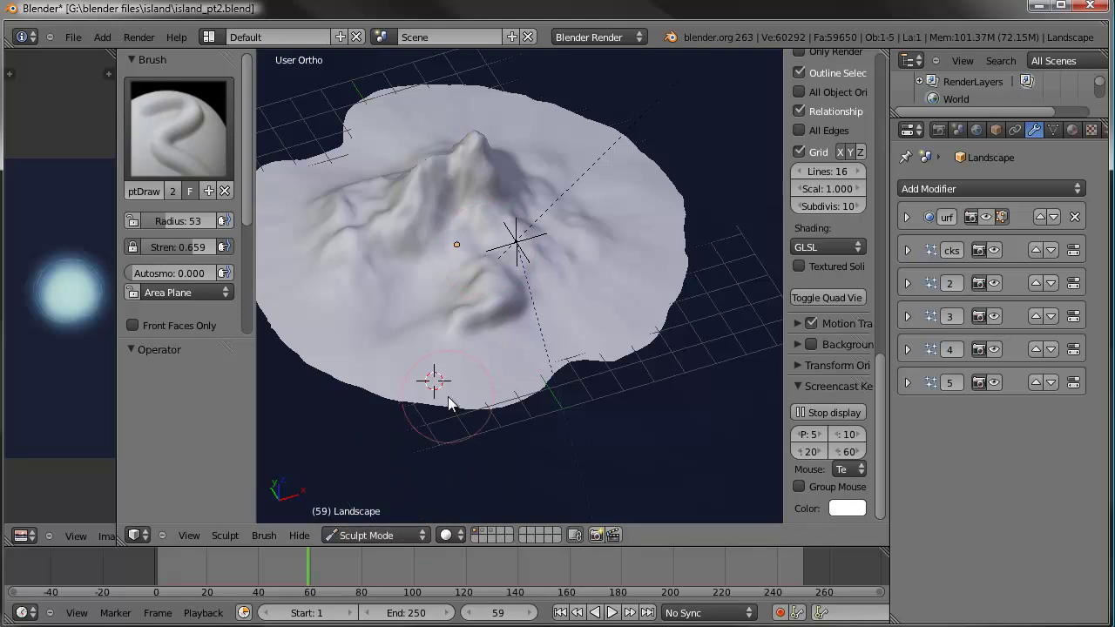
click(162, 134)
click(763, 246)
shift+middle_drag(544, 251, 539, 329)
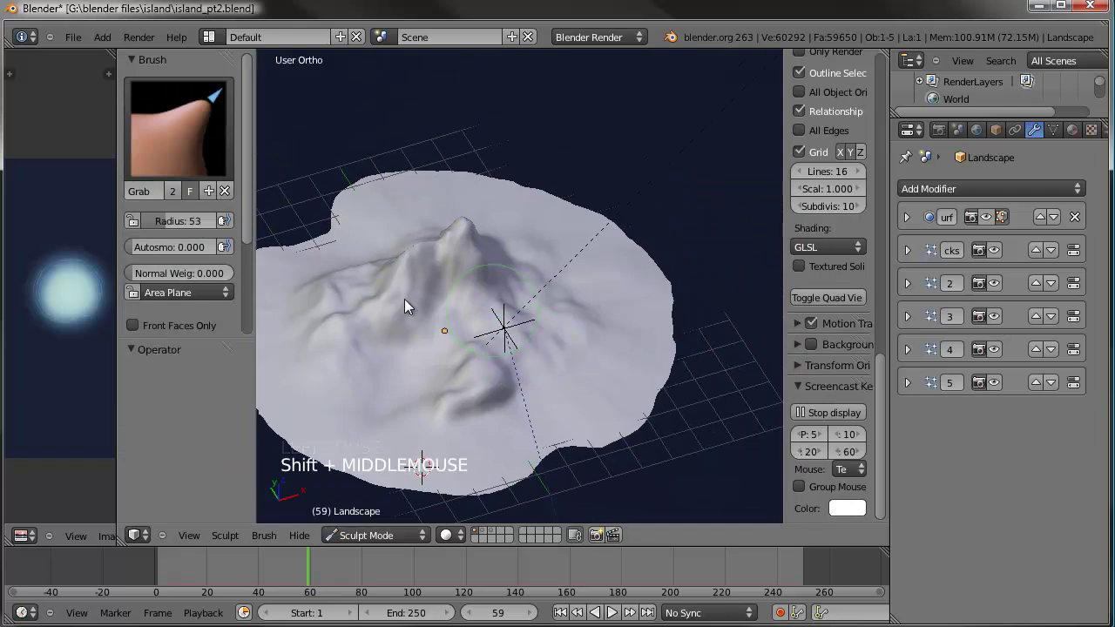
click(177, 223)
drag(176, 223, 185, 223)
mouse_move(566, 287)
middle_down()
mouse_move(616, 316)
mouse_move(491, 267)
mouse_move(490, 276)
middle_up()
scroll(491, 276, up, 2)
- Pull up and broaden the ridges around the main peak and the hill in front of it with the Grab brush
click(487, 259)
click(358, 279)
click(355, 265)
middle_drag(355, 265, 513, 285)
click(512, 278)
click(513, 283)
click(513, 294)
drag(571, 296, 571, 272)
mouse_move(572, 272)
middle_down()
mouse_move(608, 257)
mouse_move(501, 273)
mouse_move(509, 267)
mouse_move(348, 232)
mouse_move(511, 293)
middle_up()
click(494, 261)
click(445, 271)
drag(445, 270, 498, 245)
- Reshape the peak's shoulder and raise the lower side ridges of the island with the Grab brush
mouse_move(494, 258)
middle_down()
mouse_move(593, 269)
mouse_move(617, 219)
middle_up()
mouse_move(618, 219)
mouse_down()
mouse_move(589, 200)
mouse_move(595, 188)
mouse_up()
click(601, 188)
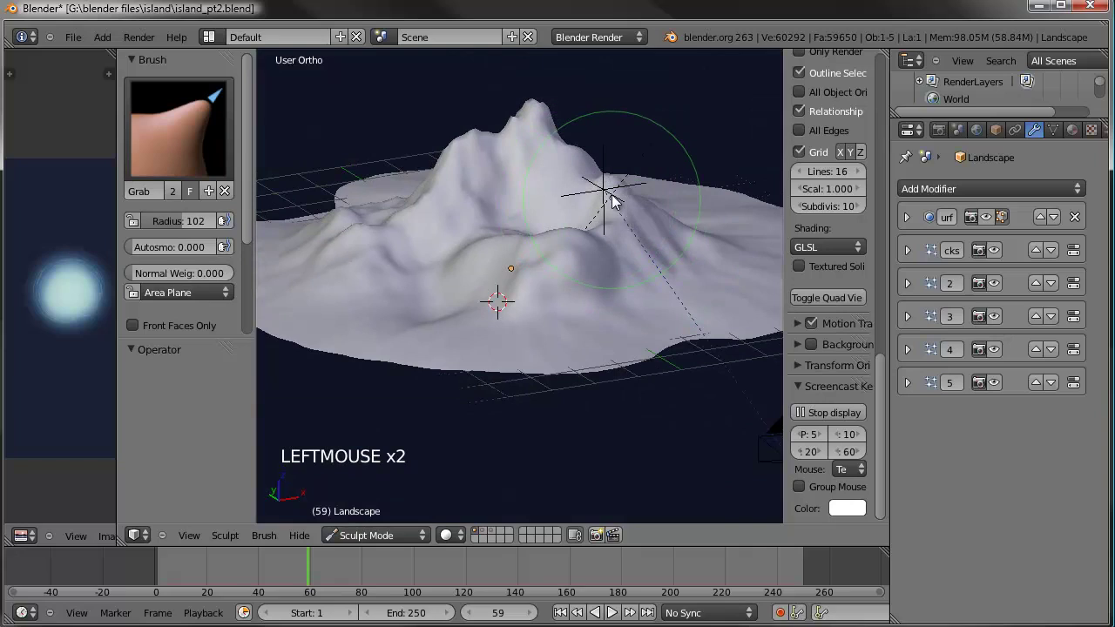
click(388, 222)
drag(371, 220, 329, 236)
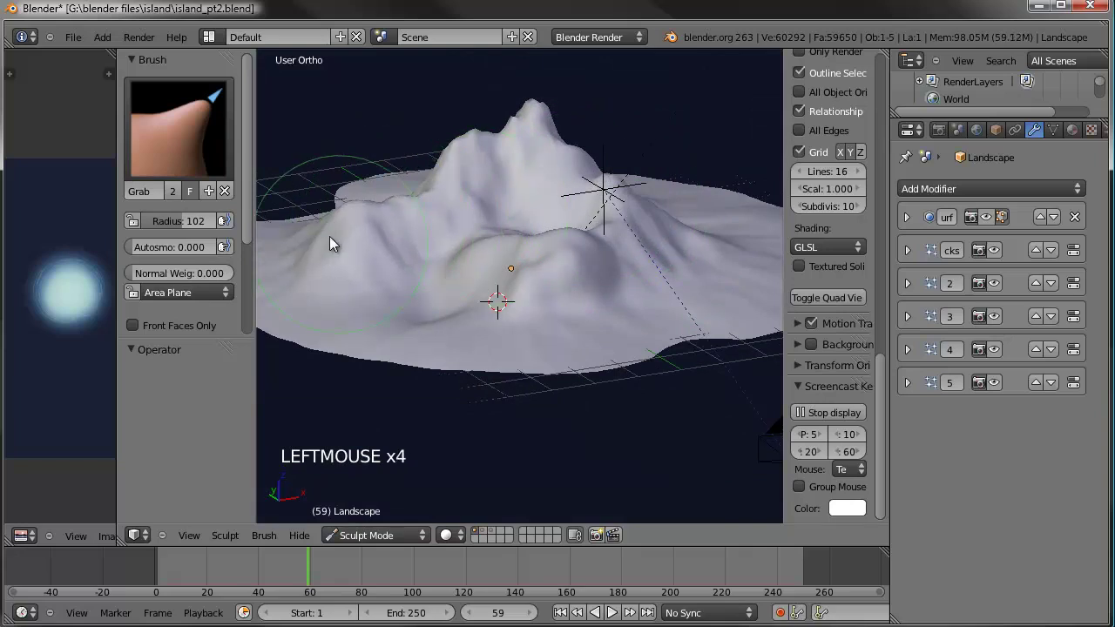
mouse_move(536, 247)
middle_down()
mouse_move(523, 273)
mouse_move(469, 290)
middle_up()
click(470, 290)
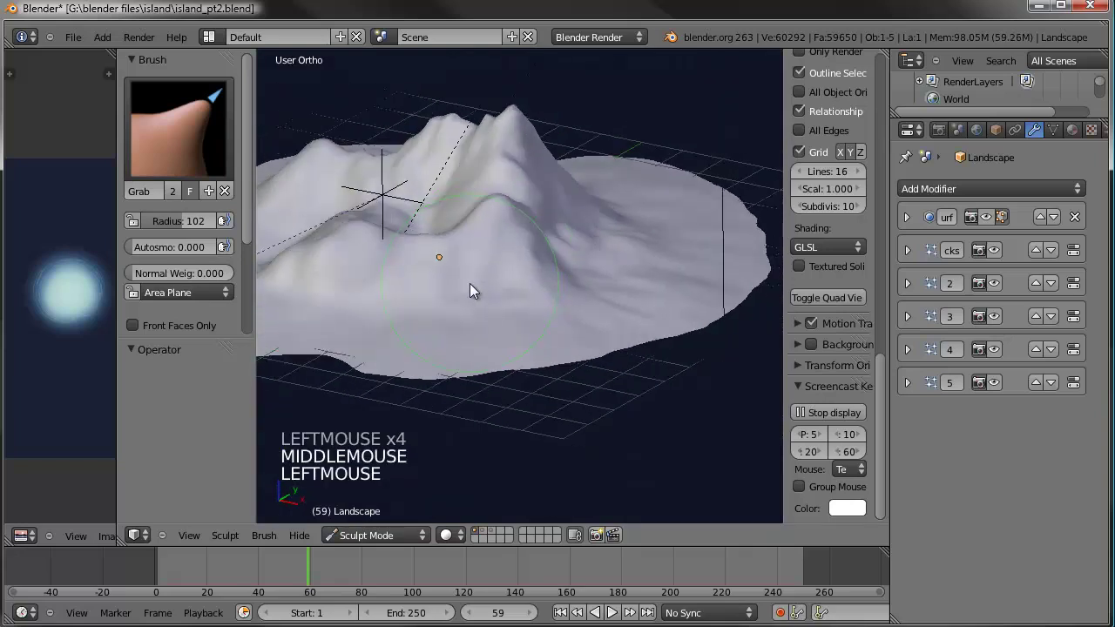
click(591, 242)
middle_drag(596, 233, 566, 198)
click(566, 198)
drag(591, 218, 502, 212)
drag(434, 224, 476, 218)
- Refine the island's outer slopes and front hills from several angles with the Grab brush
middle_drag(492, 237, 609, 236)
click(632, 239)
click(553, 259)
scroll(553, 259, down, 2)
middle_drag(554, 259, 640, 249)
click(645, 247)
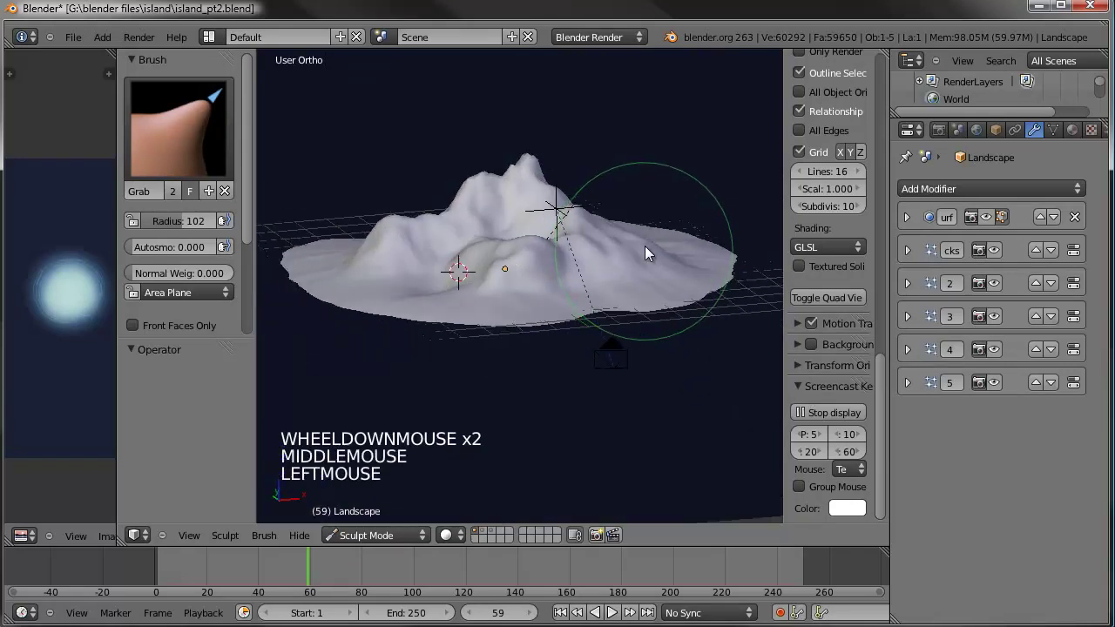
click(353, 256)
click(359, 252)
click(413, 254)
middle_drag(412, 254, 482, 248)
click(470, 251)
click(438, 241)
click(456, 241)
middle_drag(632, 267, 511, 255)
click(511, 250)
- Return to Object Mode, look through the camera, and deselect everything
click(385, 535)
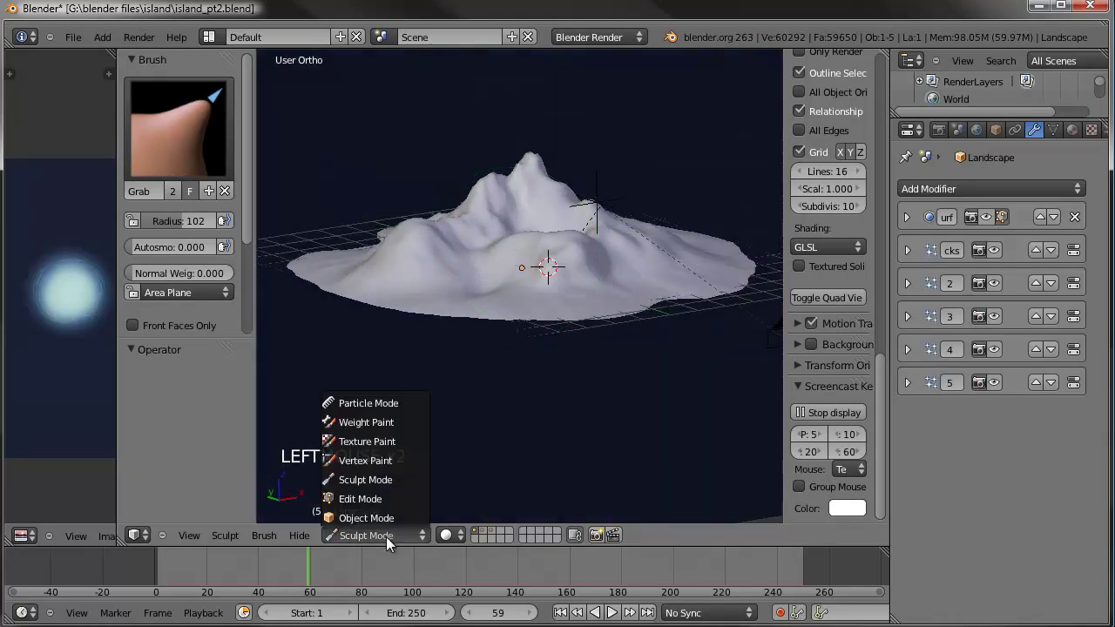
click(392, 514)
scroll(555, 357, up, 2)
key(KP_0)
key(a)
key(a)
- Save the scene as a new file named island_pt3.blend in the island folder
click(80, 37)
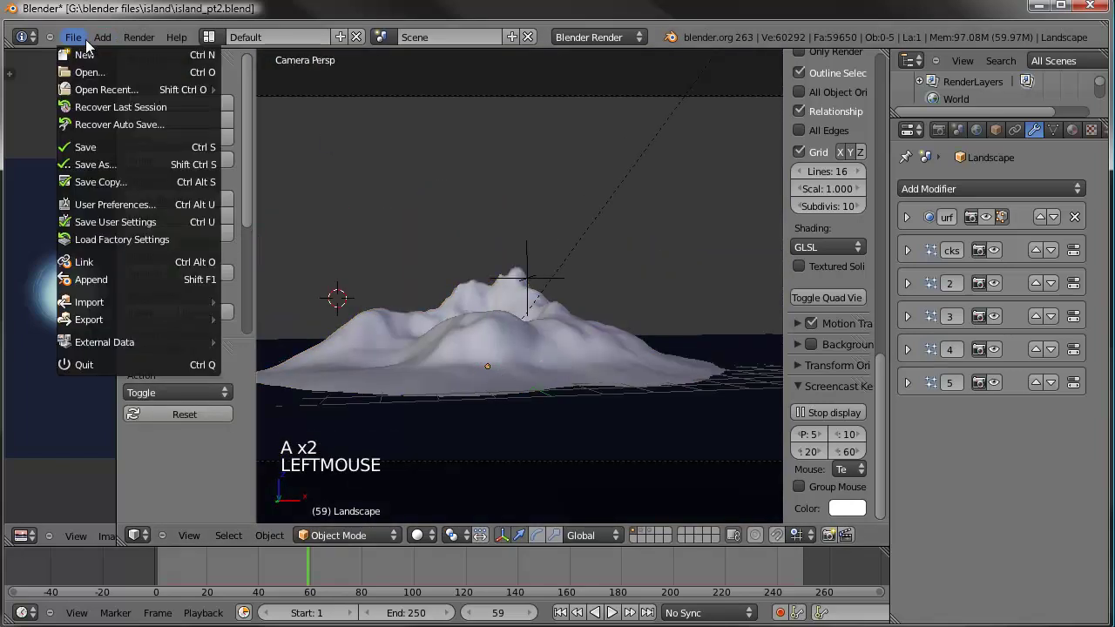
click(91, 164)
drag(284, 187, 266, 98)
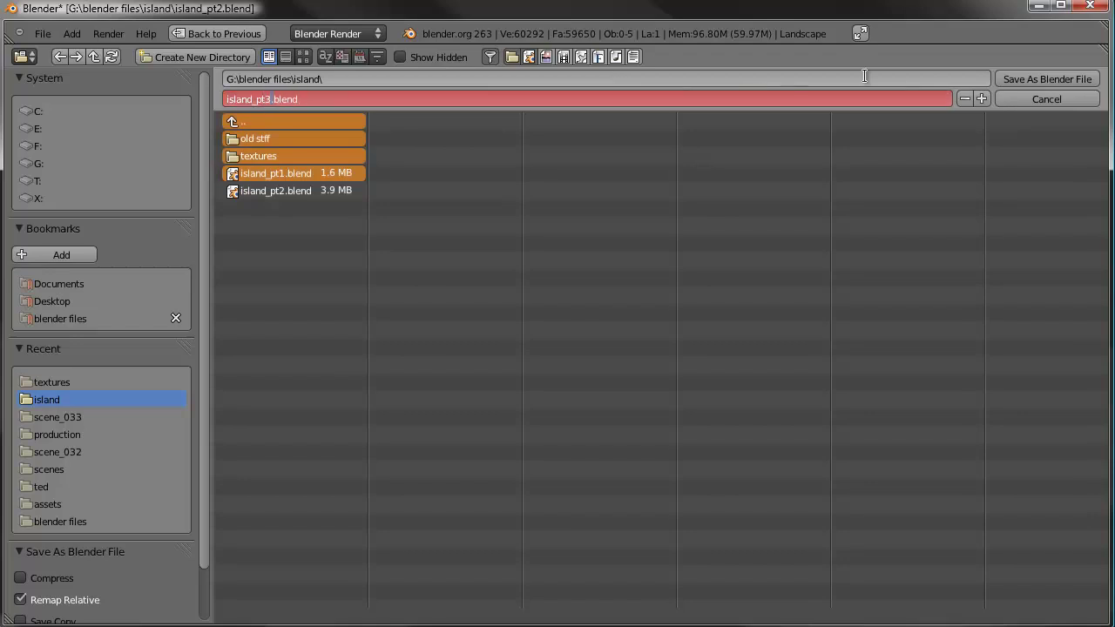
key(Return)
click(1075, 81)
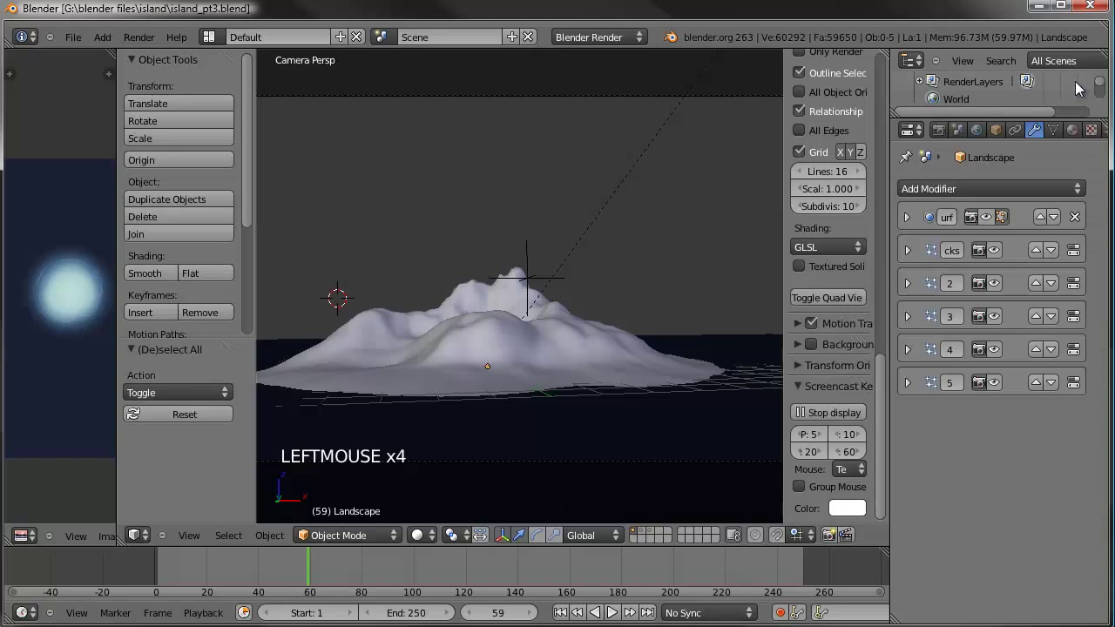
scroll(519, 334, down, 1)
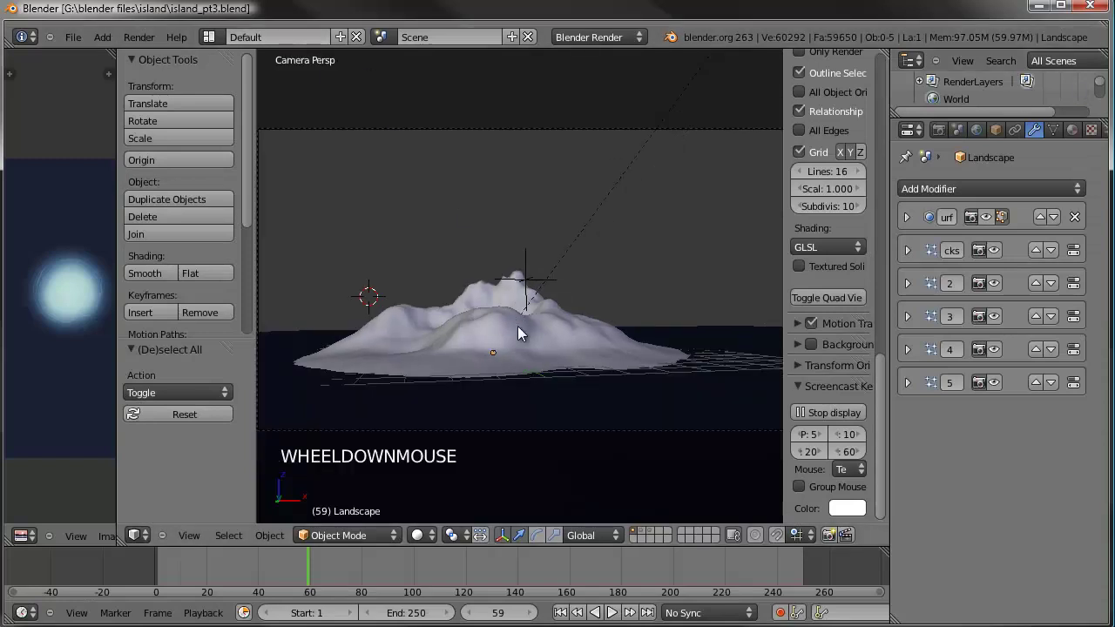
scroll(479, 298, up, 4)
scroll(479, 298, down, 2)
shift+middle_drag(478, 297, 568, 309)
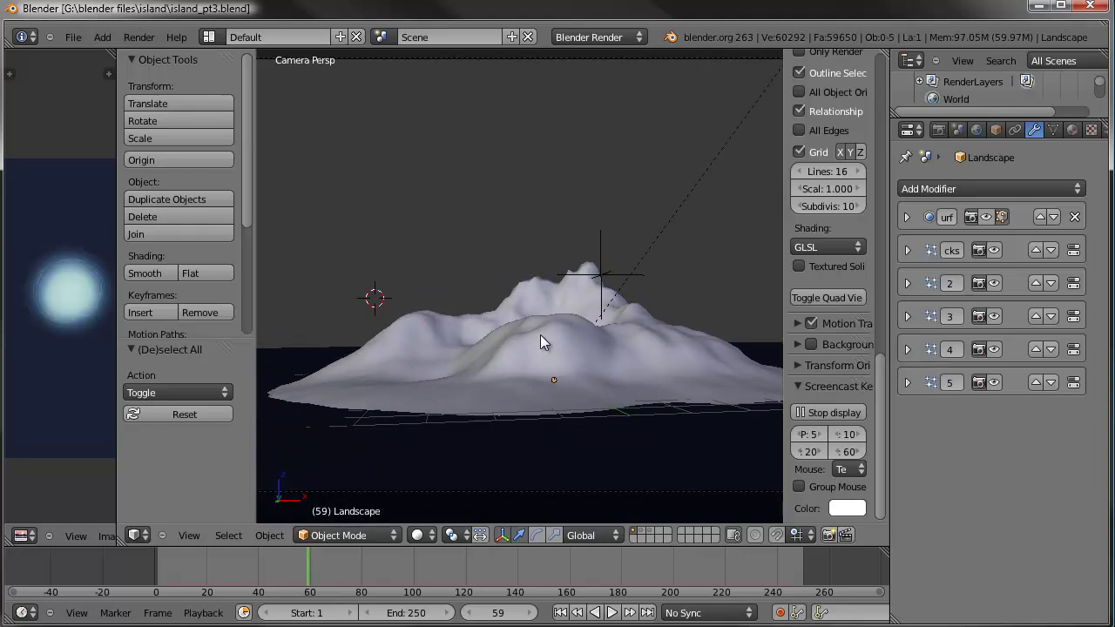
- Render the camera view and compare the result with the island_feature.jpg reference image in Windows Photo Gallery
key(F12)
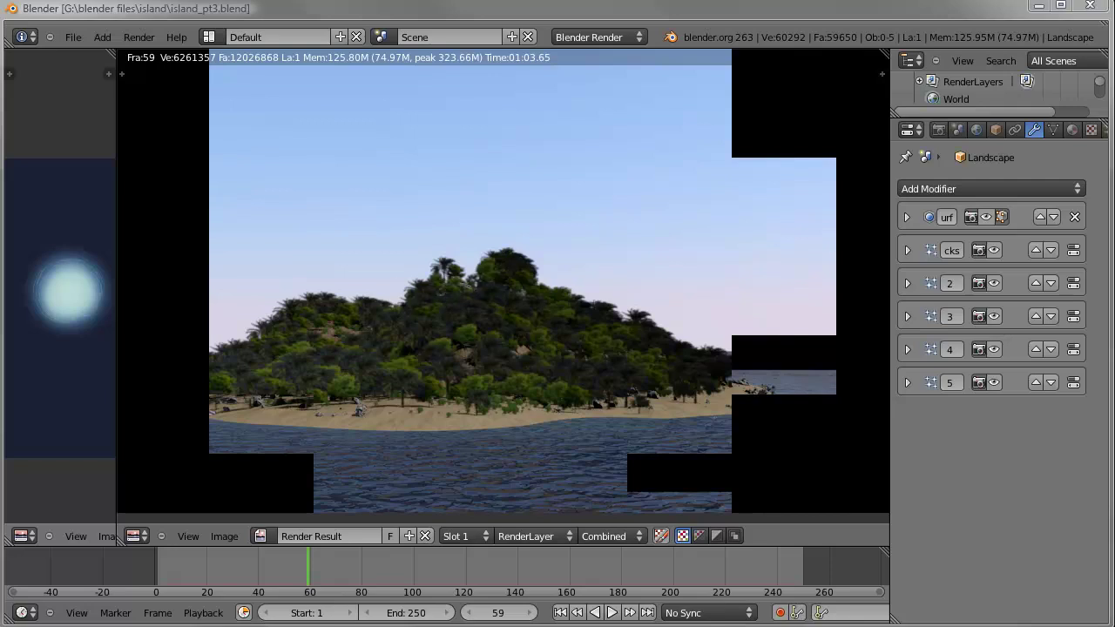
key(alt+Tab)
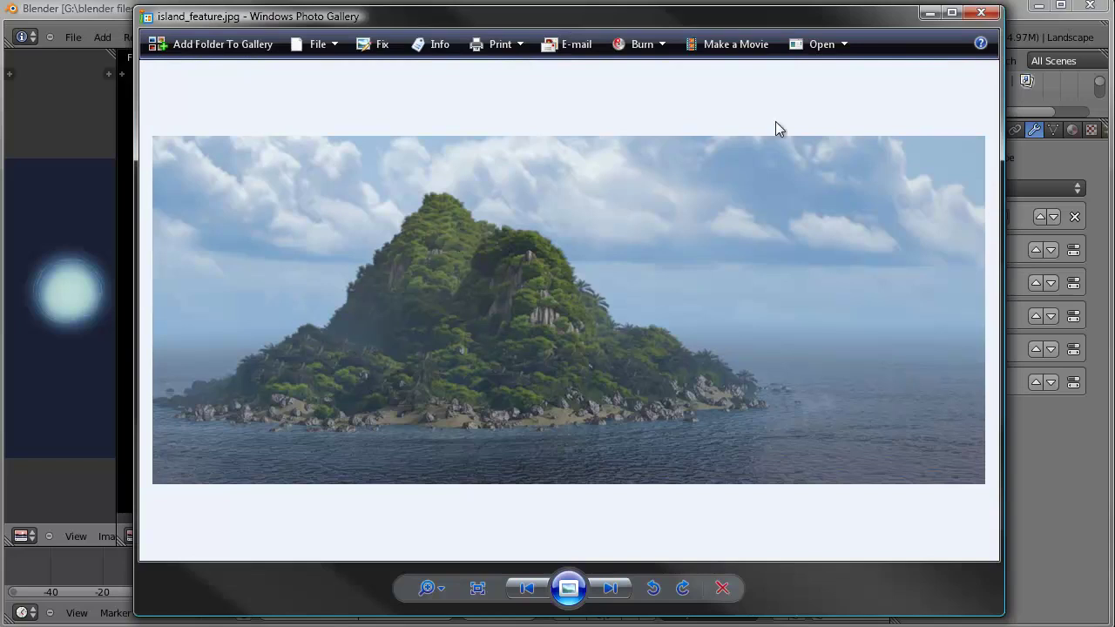
click(929, 13)
key(Escape)
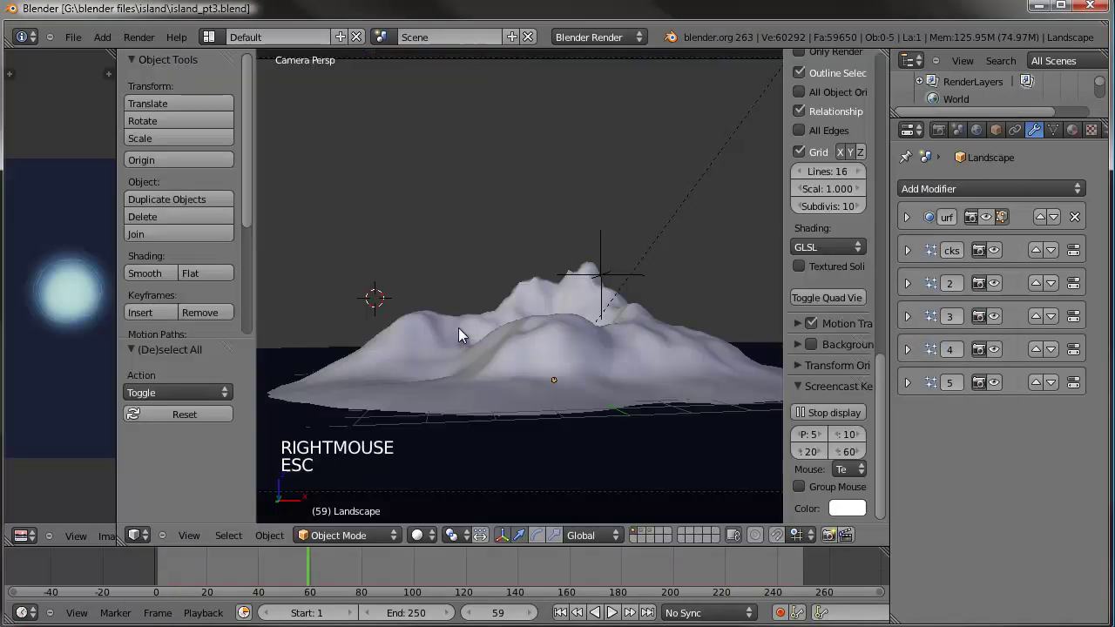
- Select the landscape and put it in Edit Mode with no vertices selected
right_click(525, 290)
middle_drag(525, 290, 505, 300)
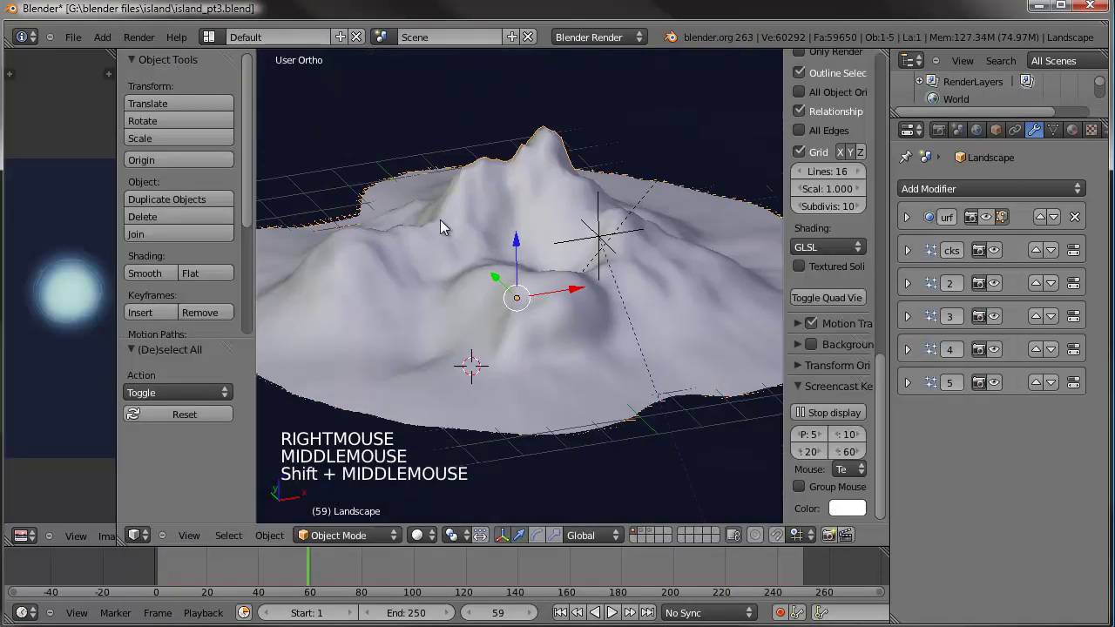
scroll(455, 229, up, 2)
key(Tab)
key(a)
key(a)
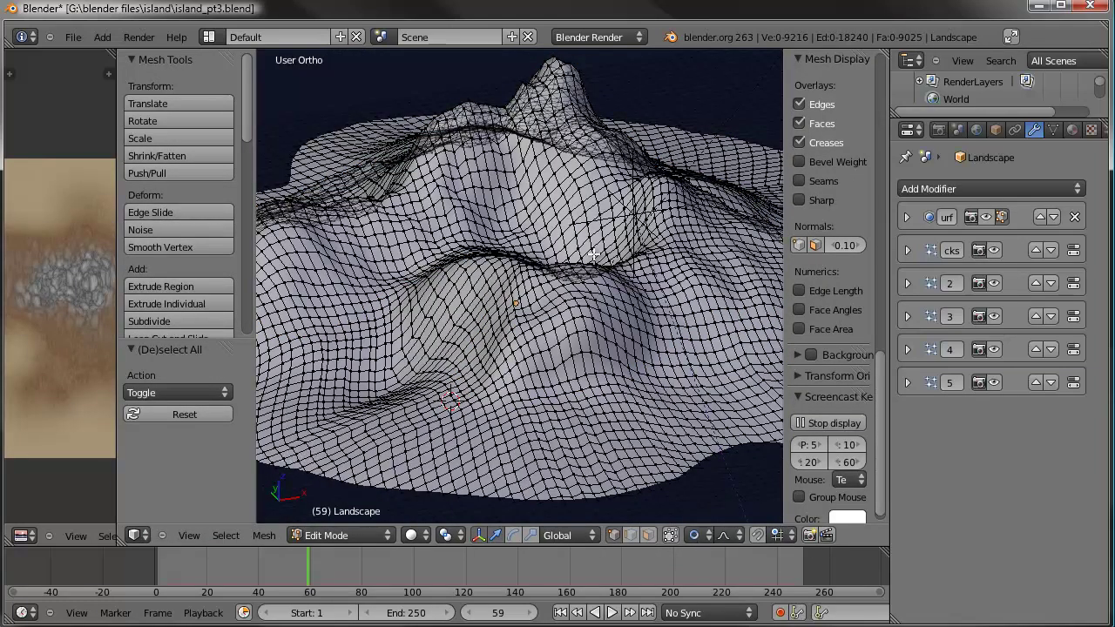
- Circle-select the vertices around the central peak and raise them along Z with smooth proportional editing at size 2.85
scroll(498, 209, down, 2)
middle_drag(497, 209, 483, 240)
key(KP_7)
scroll(510, 195, down, 3)
scroll(482, 240, up, 4)
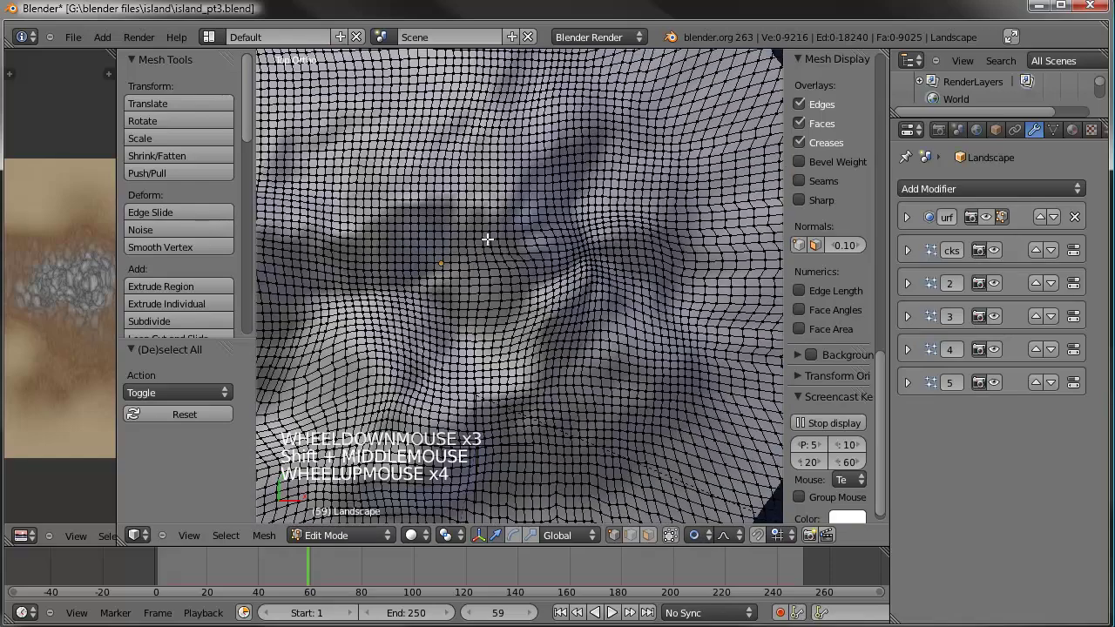
key(c)
click(450, 191)
right_click(450, 192)
middle_drag(456, 199, 506, 203)
key(g)
key(z)
scroll(489, 223, down, 6)
scroll(489, 211, down, 13)
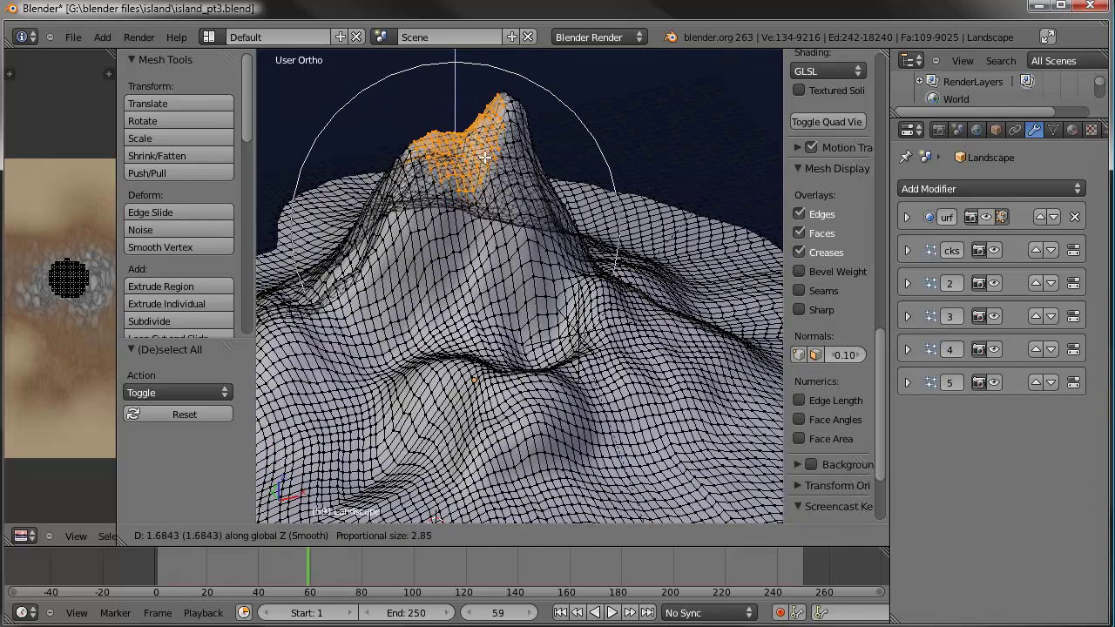
click(470, 126)
- Pull up a vertex on the raised summit and another on the peak's flank with proportional editing
right_click(465, 119)
drag(464, 120, 461, 70)
right_click(534, 216)
key(g)
click(529, 198)
scroll(529, 199, down, 1)
- Pull a vertex on the mountain's side slope outward and upward from several angles with proportional editing
middle_drag(529, 199, 746, 211)
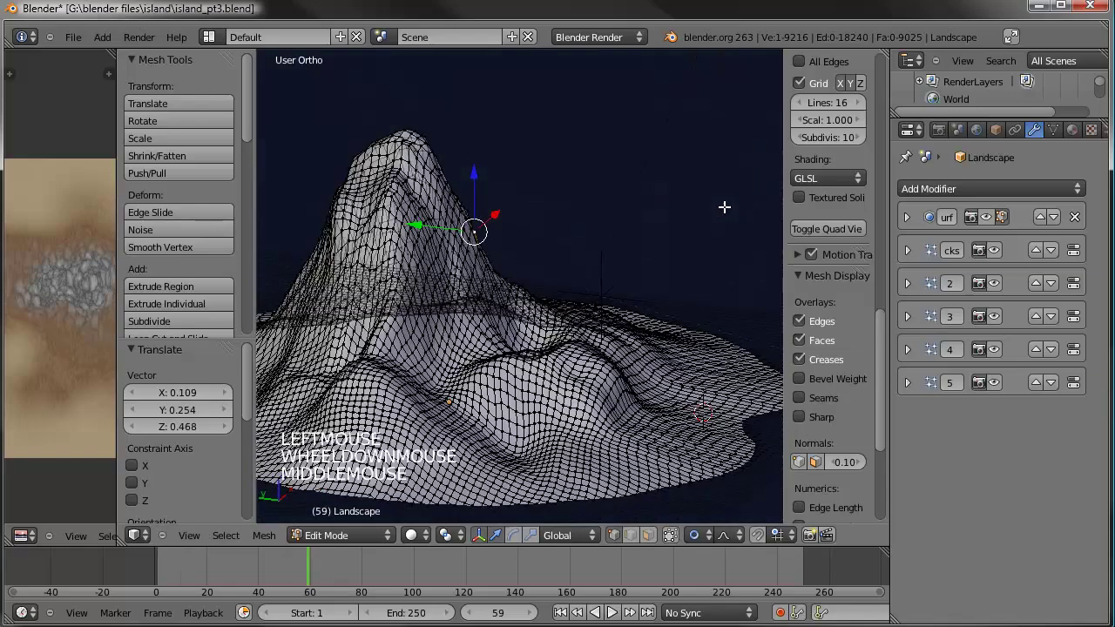
right_click(443, 299)
key(g)
click(498, 266)
key(g)
click(497, 258)
middle_drag(498, 258, 551, 248)
key(g)
click(528, 252)
- Refine the summit and side outline of the peak through the camera view by moving vertices with proportional editing
key(KP_0)
right_click(549, 209)
key(g)
key(g)
click(546, 201)
key(g)
key(g)
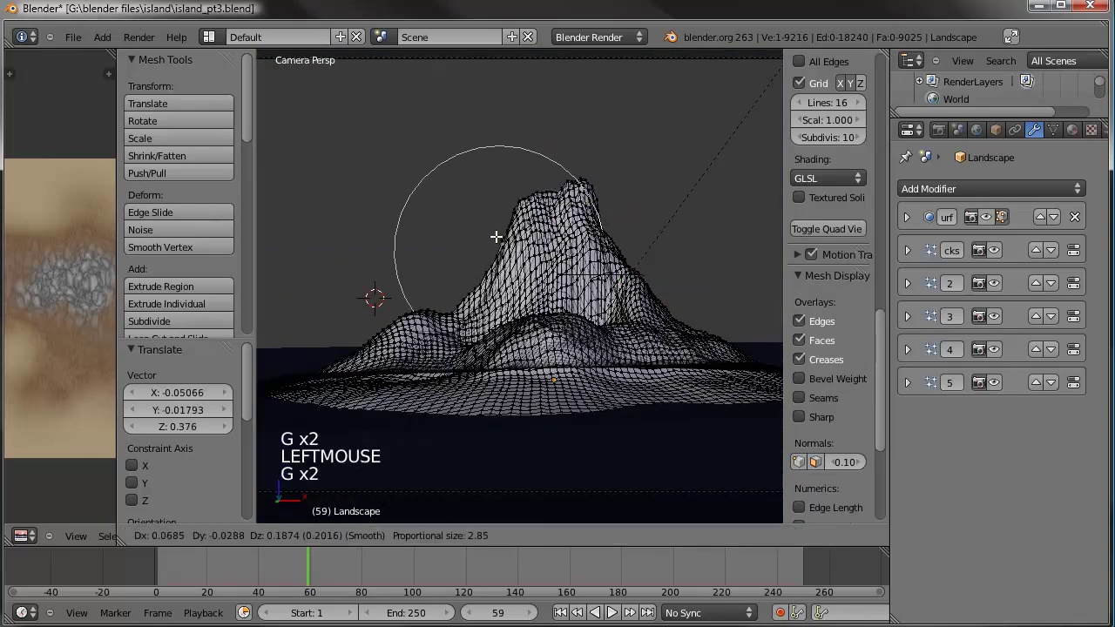
click(501, 257)
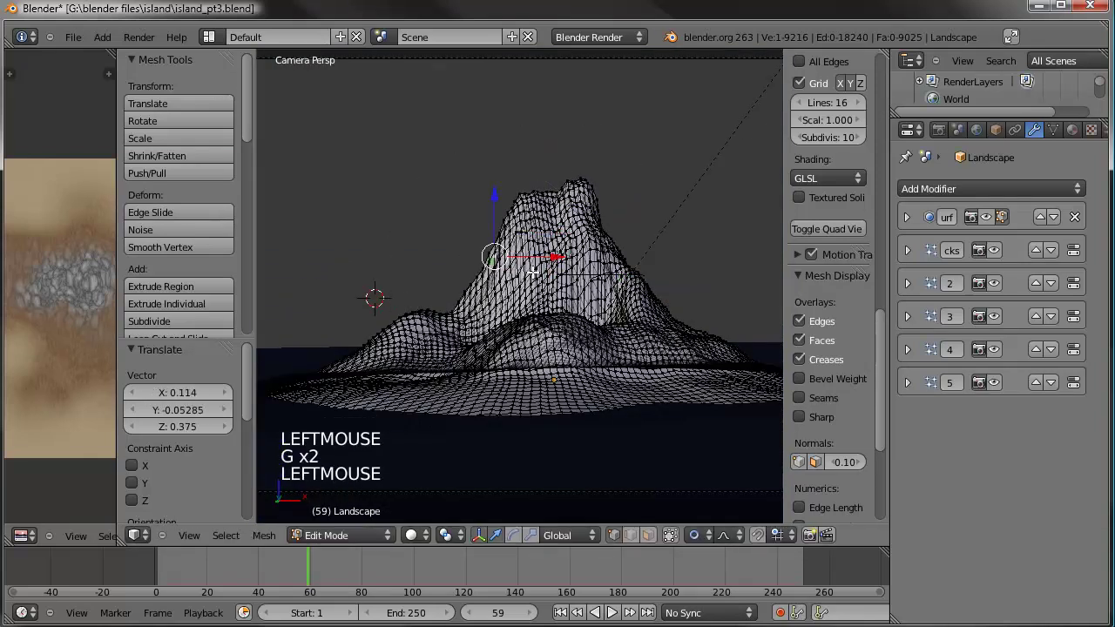
key(g)
key(g)
click(510, 293)
- Return to Object Mode, look through the camera, and snap the landscape selection to the grid
key(Tab)
middle_drag(547, 311, 567, 306)
key(KP_0)
scroll(469, 315, down, 4)
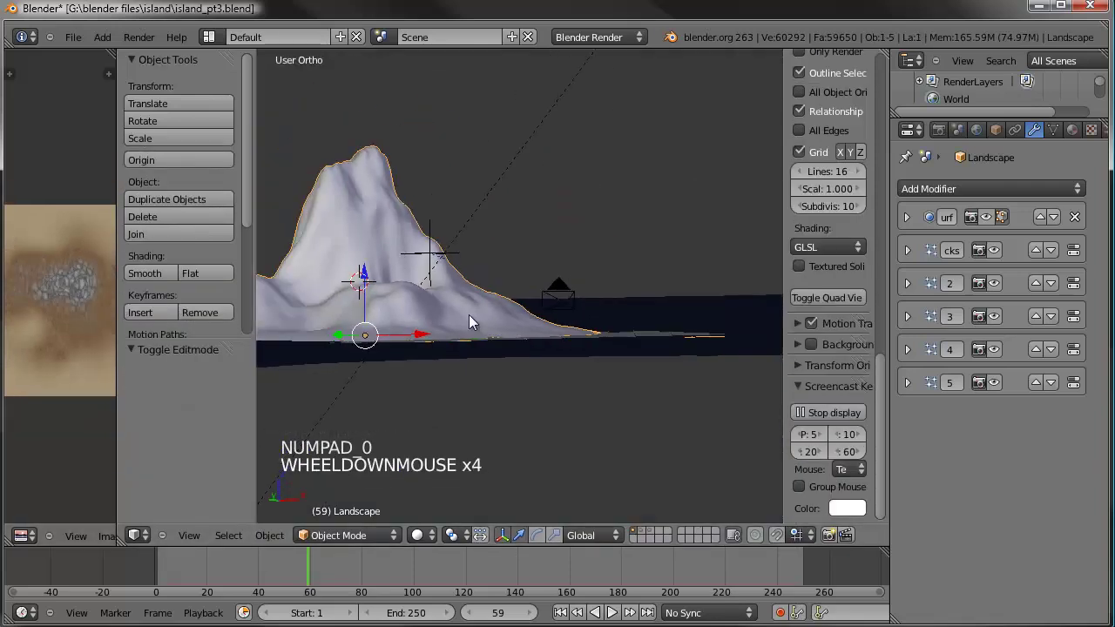
key(KP_0)
key(shift+s)
click(468, 314)
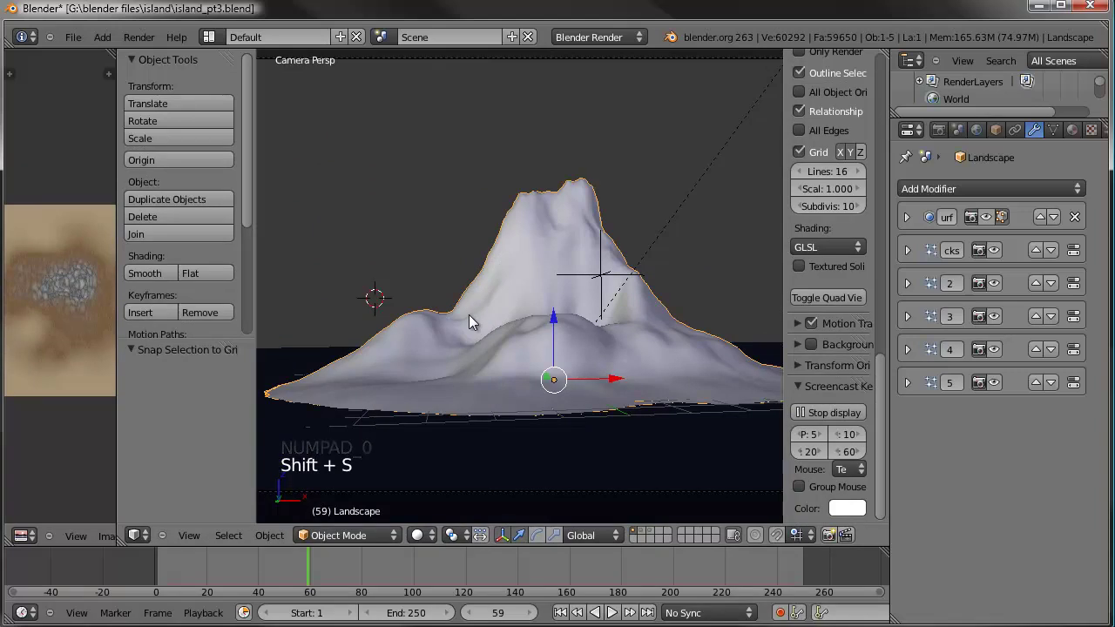
- Render the steeper island and check its shape and rock coverage against the island_feature.jpg reference image
key(F12)
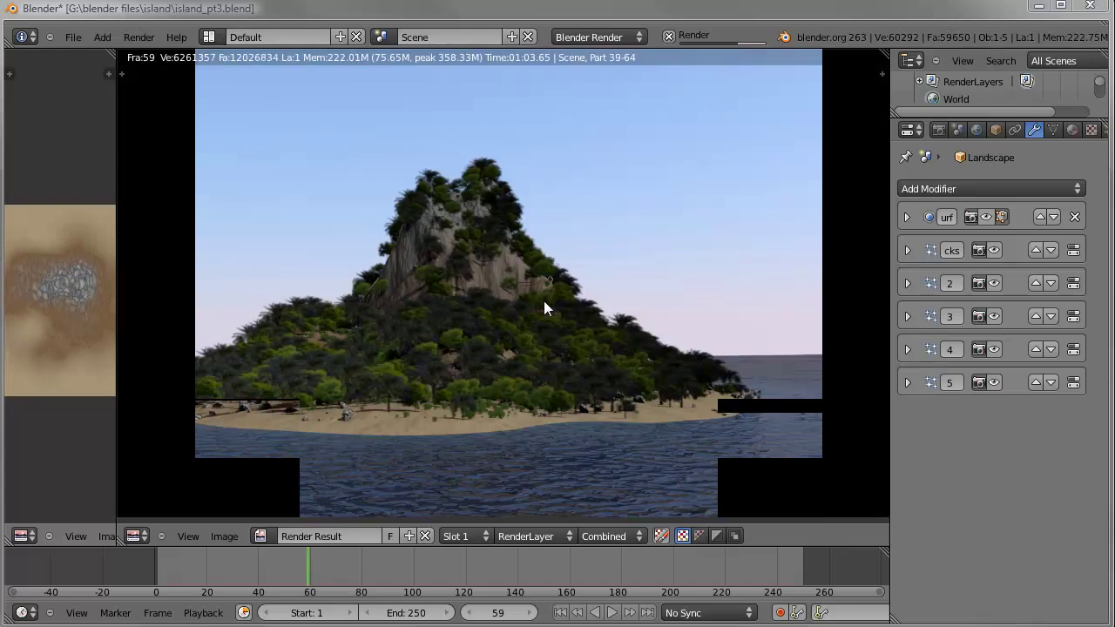
click(366, 626)
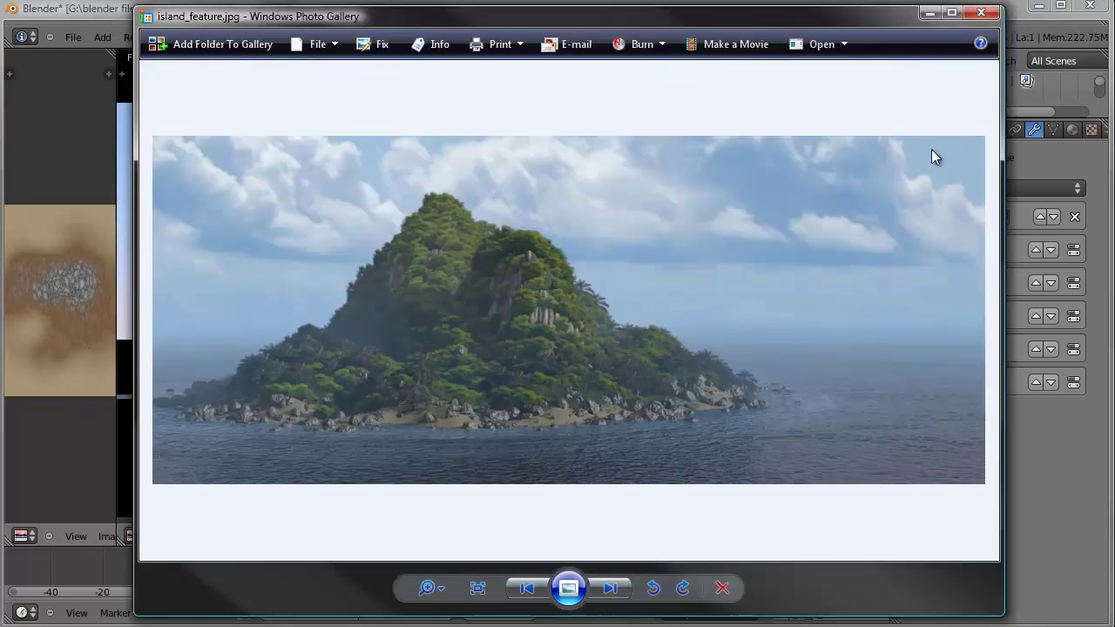
click(926, 13)
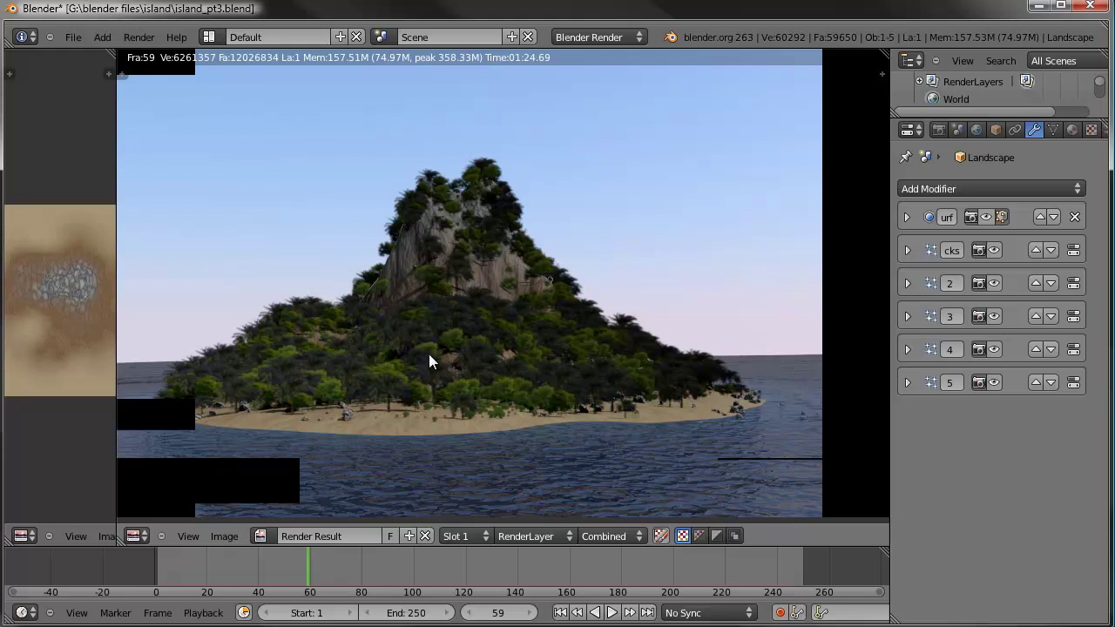
key(Escape)
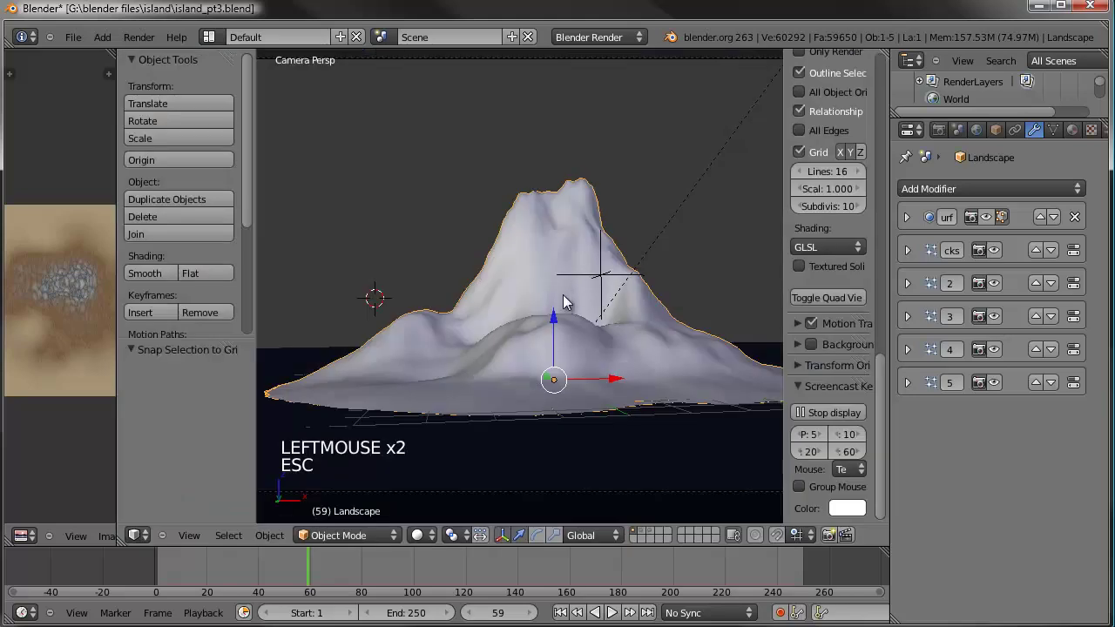
- Show the rock particles in the viewport and open the emission settings of the Rocks particle system
scroll(567, 289, down, 2)
click(992, 250)
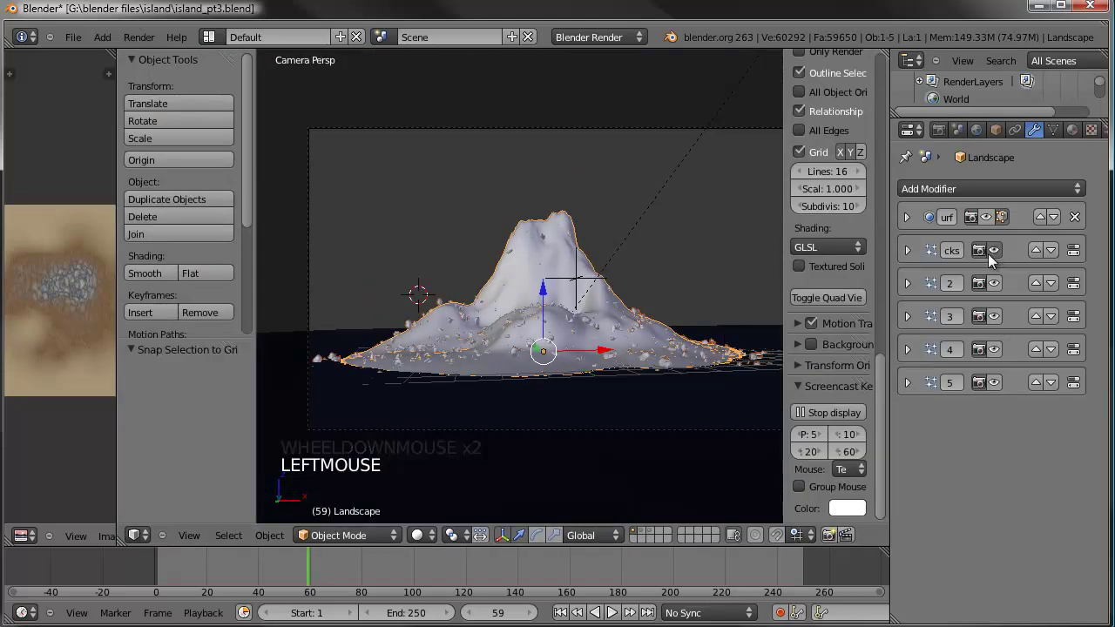
middle_drag(1103, 130, 1071, 131)
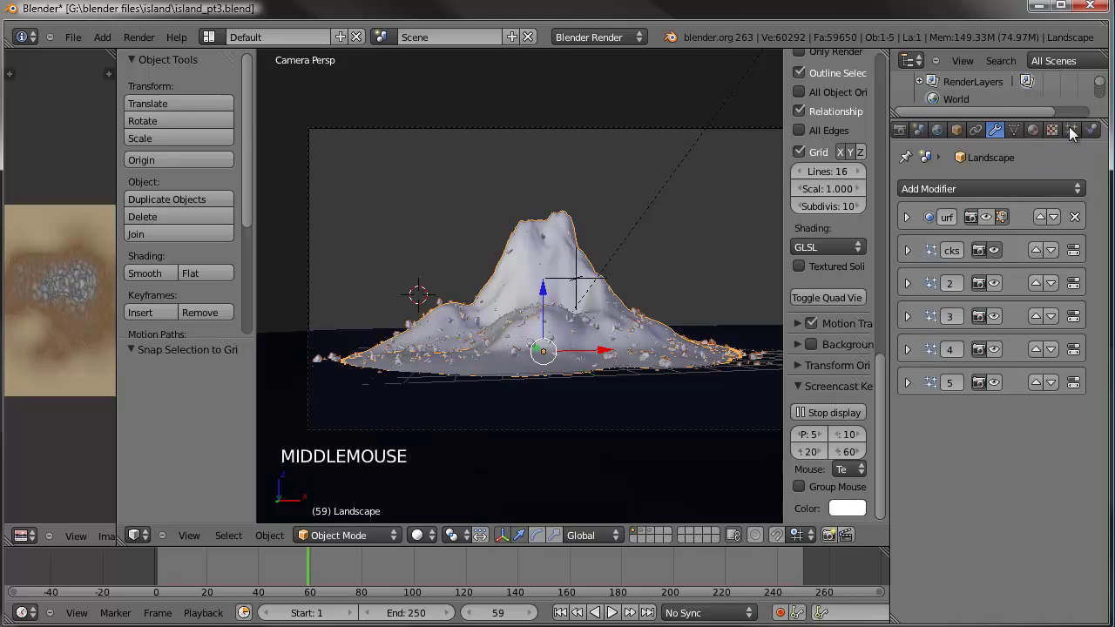
click(1071, 130)
click(964, 196)
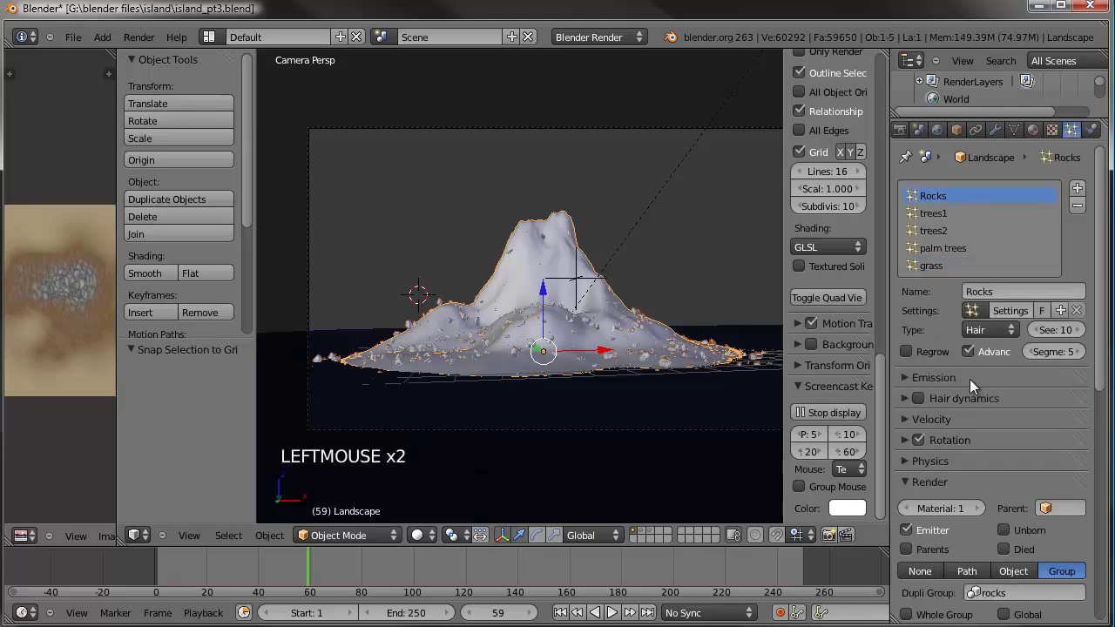
click(908, 380)
- Raise the emission number of the Rocks particle system to 1500
drag(970, 401, 1012, 396)
click(1014, 402)
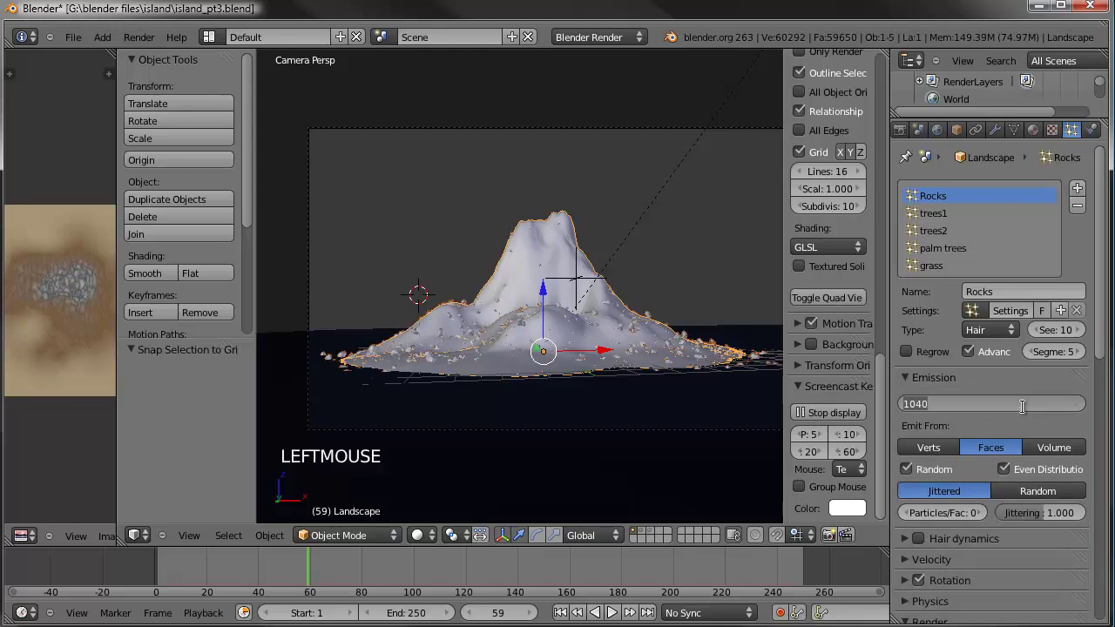
text(1200)
key(Return)
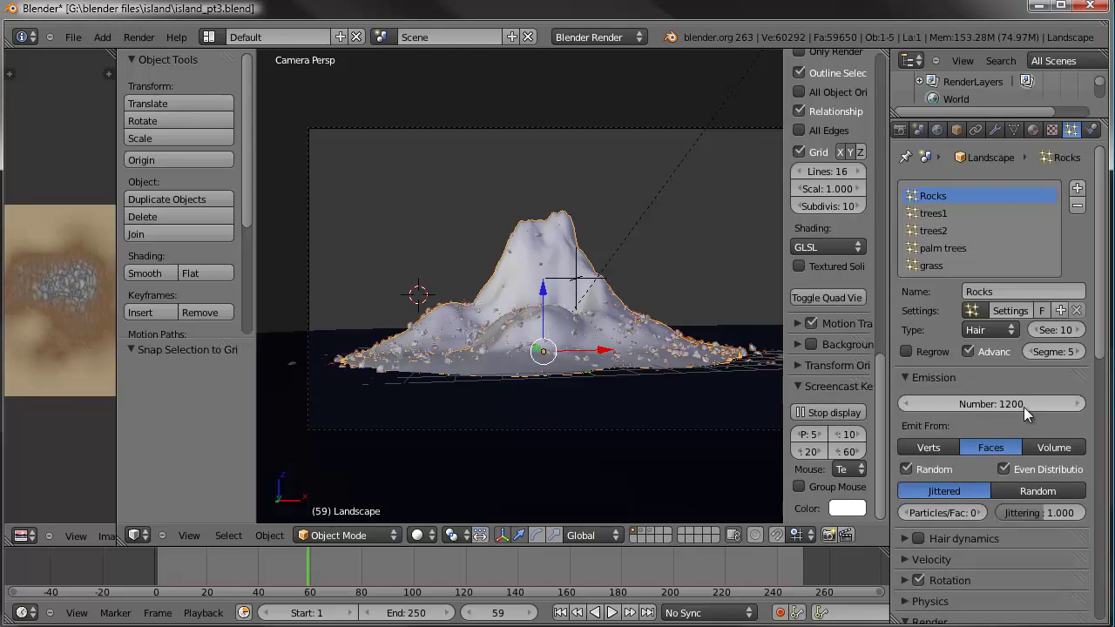
click(965, 403)
key(BackSpace)
key(BackSpace)
key(BackSpace)
text(500)
key(Return)
- Set the Rocks particles' physics size to 0.200 and their random size to about 0.566
scroll(965, 418, down, 1)
scroll(965, 429, down, 2)
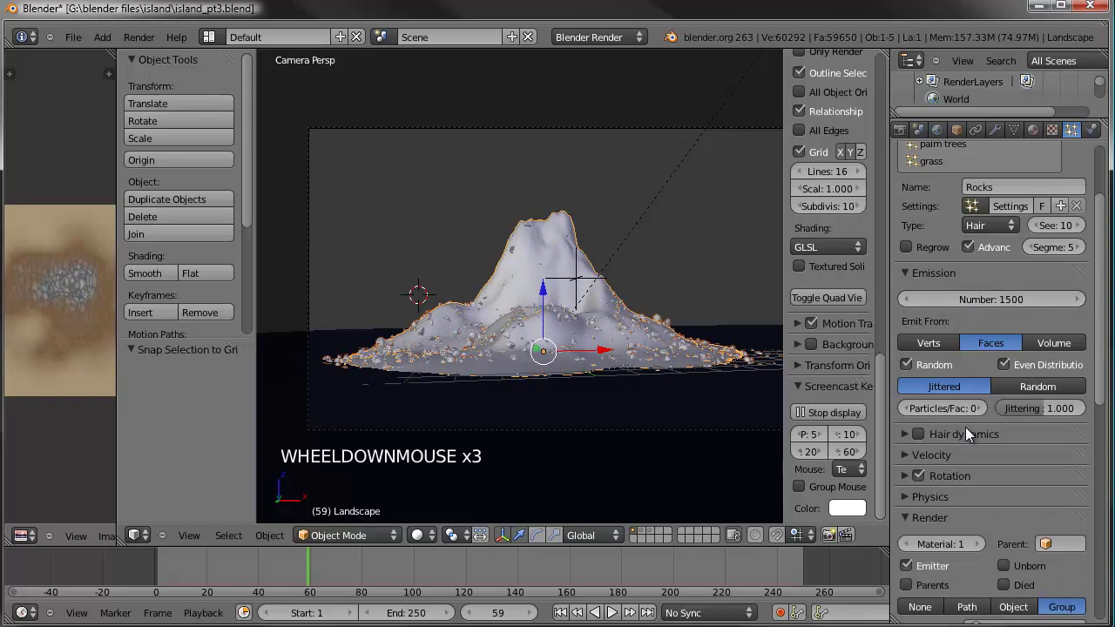
click(913, 493)
scroll(943, 540, down, 1)
click(982, 510)
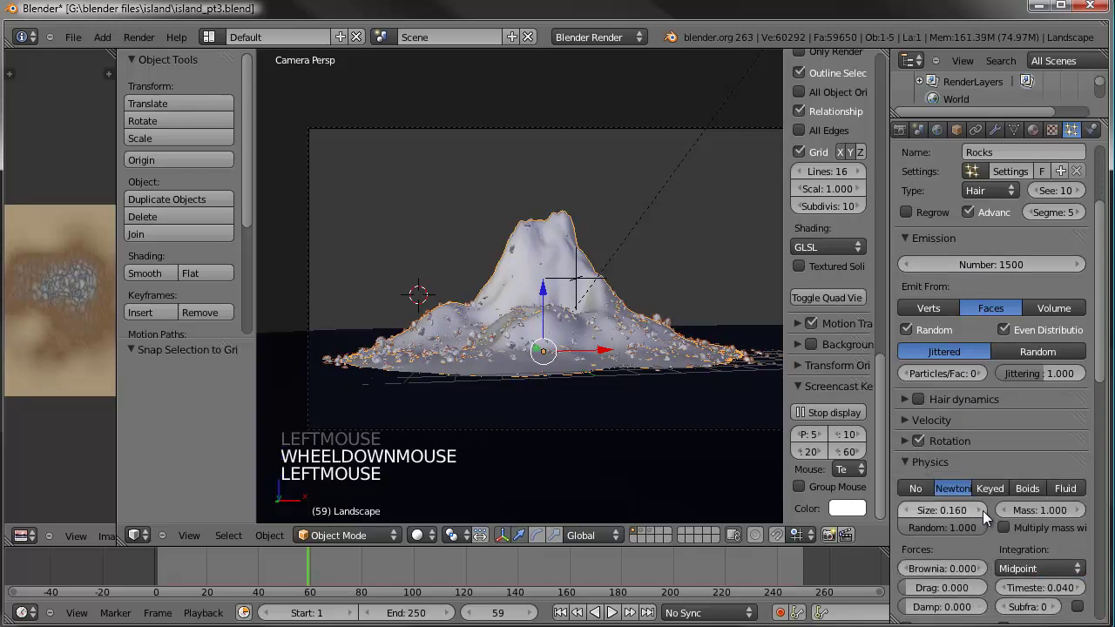
click(983, 510)
click(982, 510)
click(982, 510)
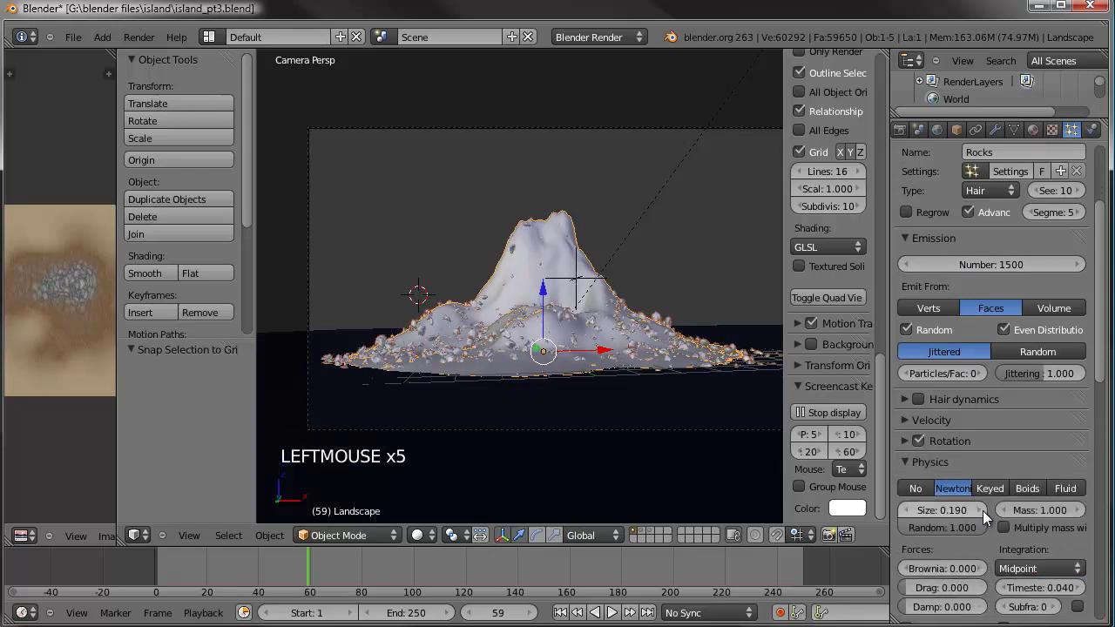
click(982, 511)
drag(965, 532, 928, 534)
- Try seeds up to 16 for the Rocks particle distribution and settle on 14
scroll(1064, 274, up, 2)
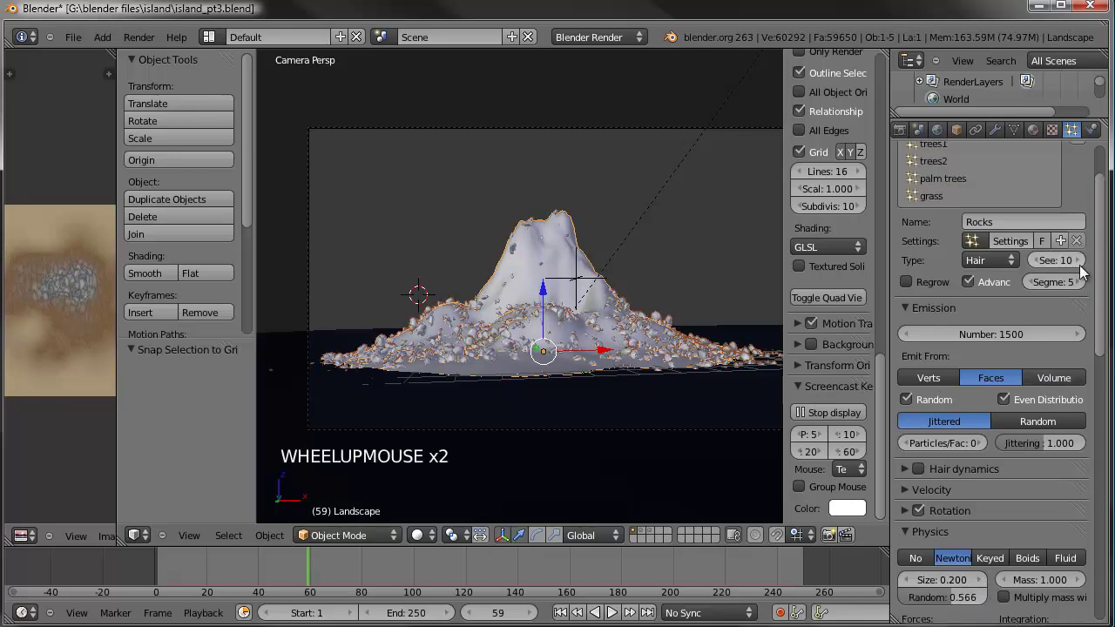
click(1081, 261)
click(1080, 265)
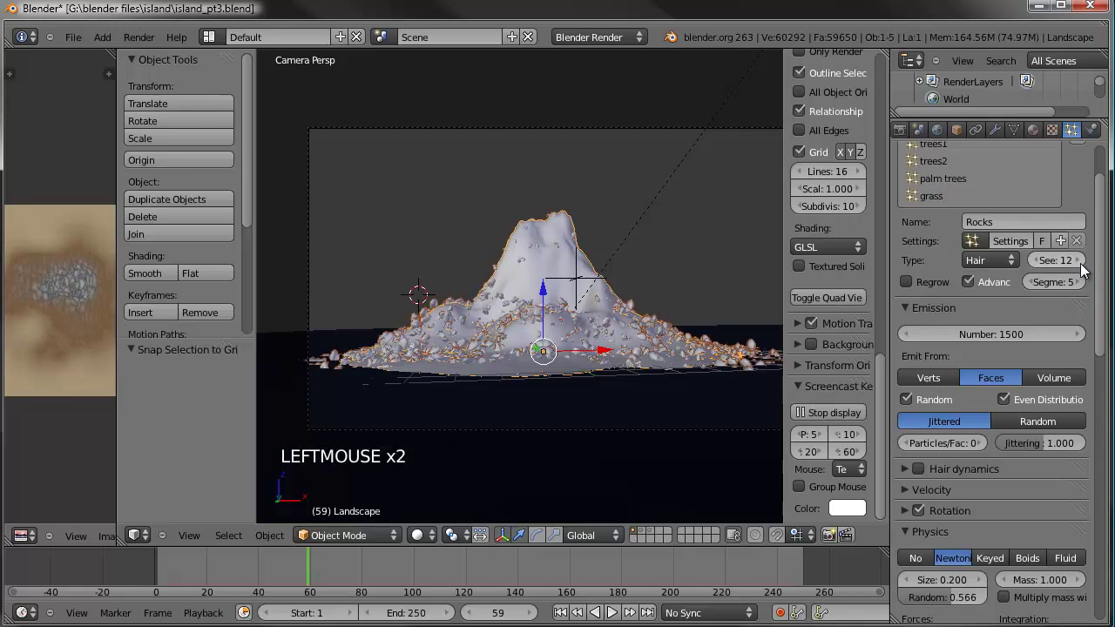
click(1080, 264)
click(1079, 265)
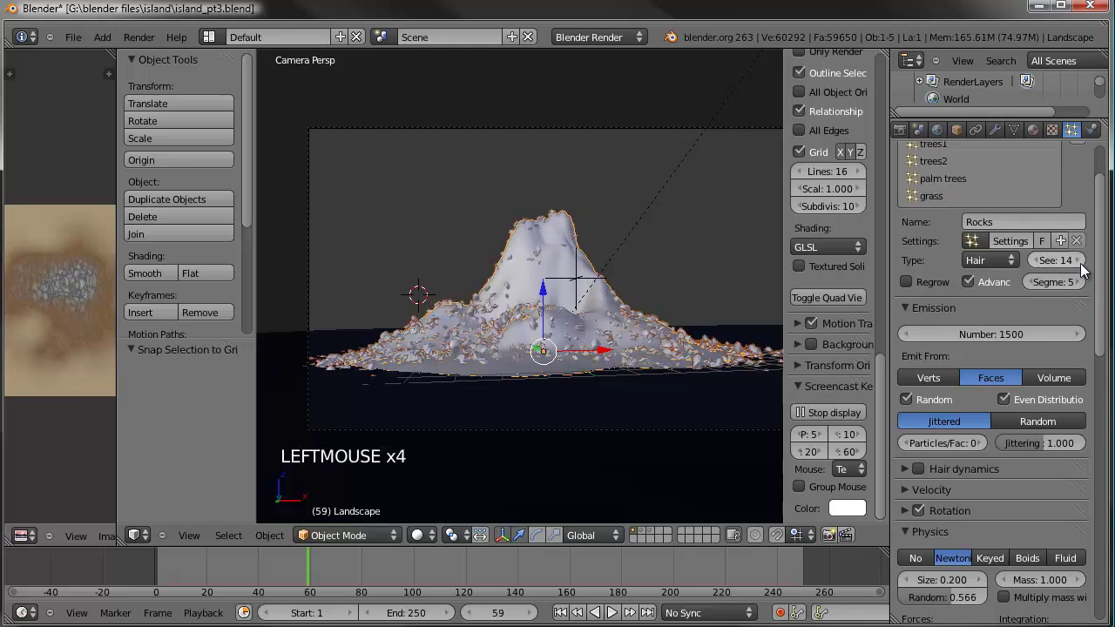
click(1079, 265)
click(1079, 265)
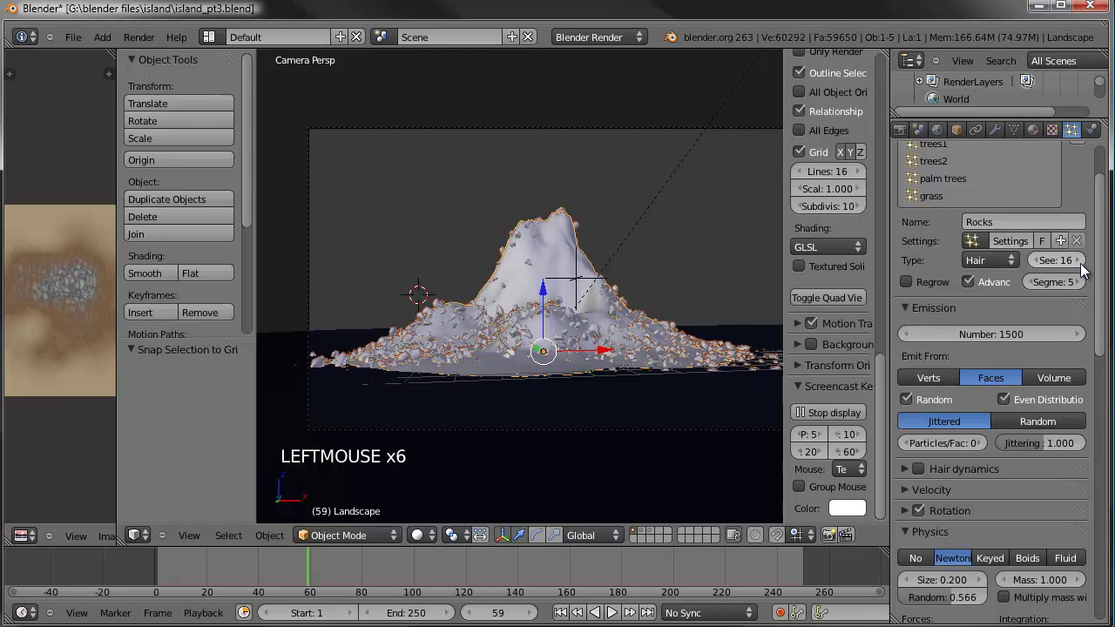
click(1037, 261)
click(1036, 261)
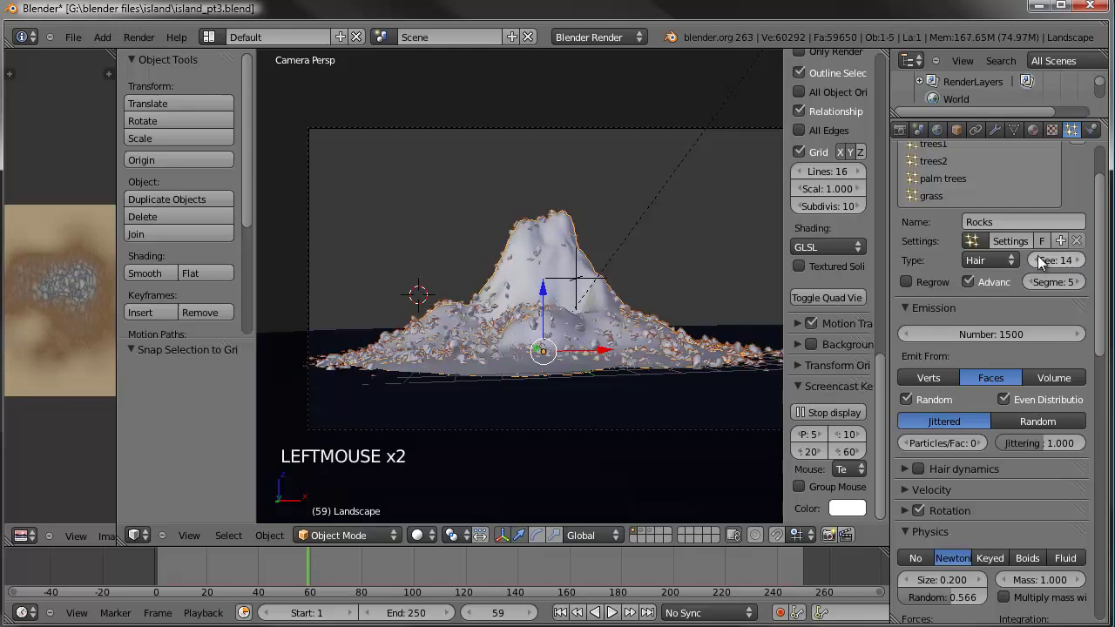
- Save the scene over island_pt3.blend and render the camera view to inspect the shoreline rocks
key(ctrl+s)
click(601, 316)
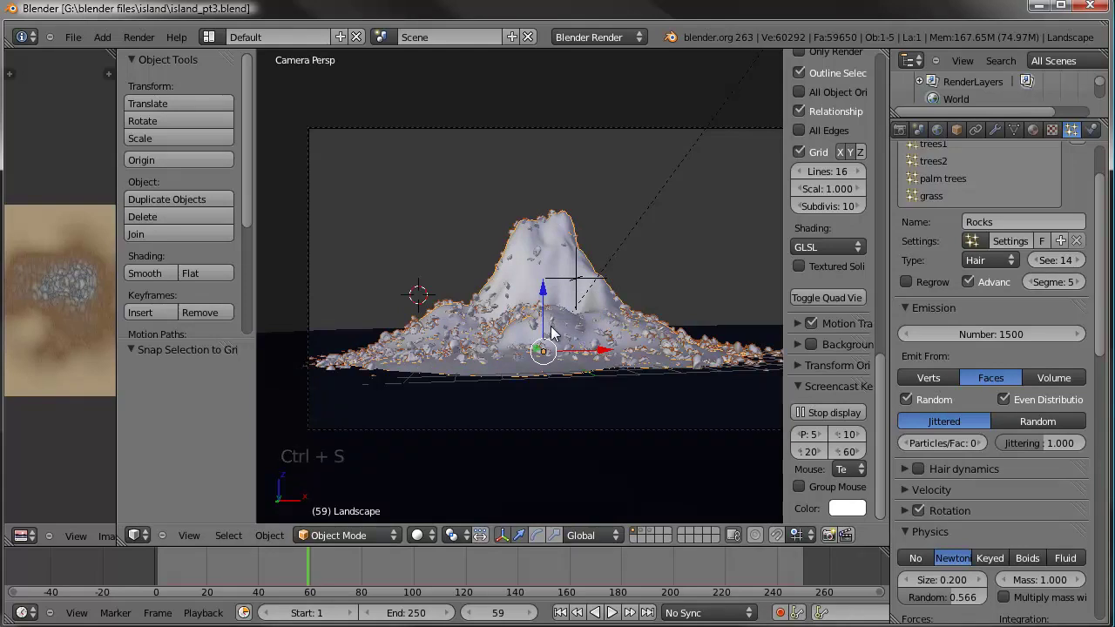
shift+middle_drag(571, 318, 527, 322)
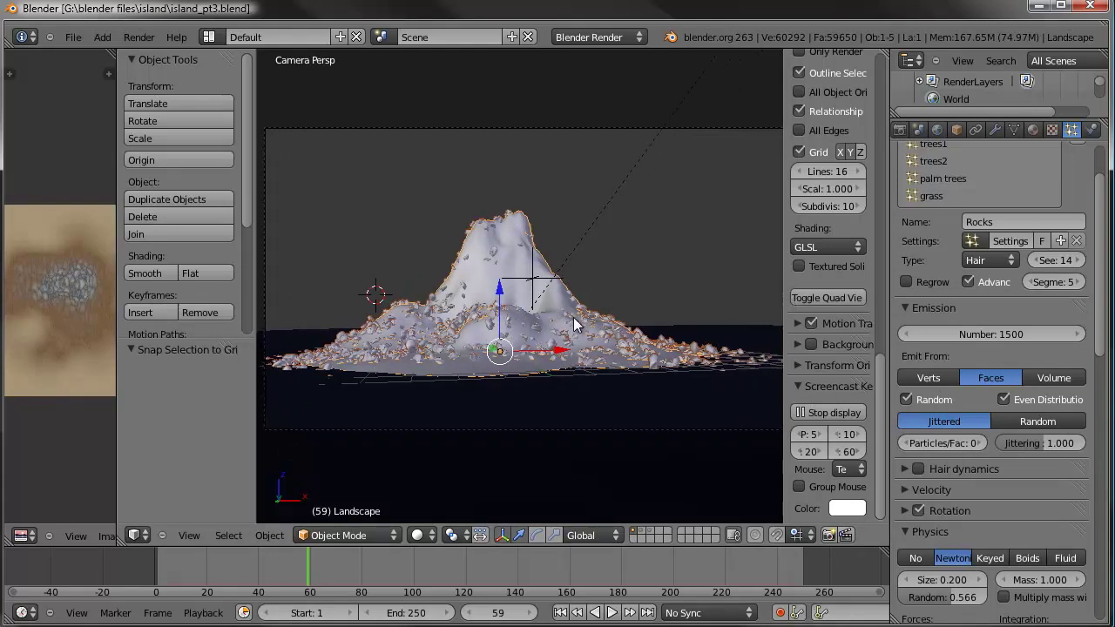
key(F12)
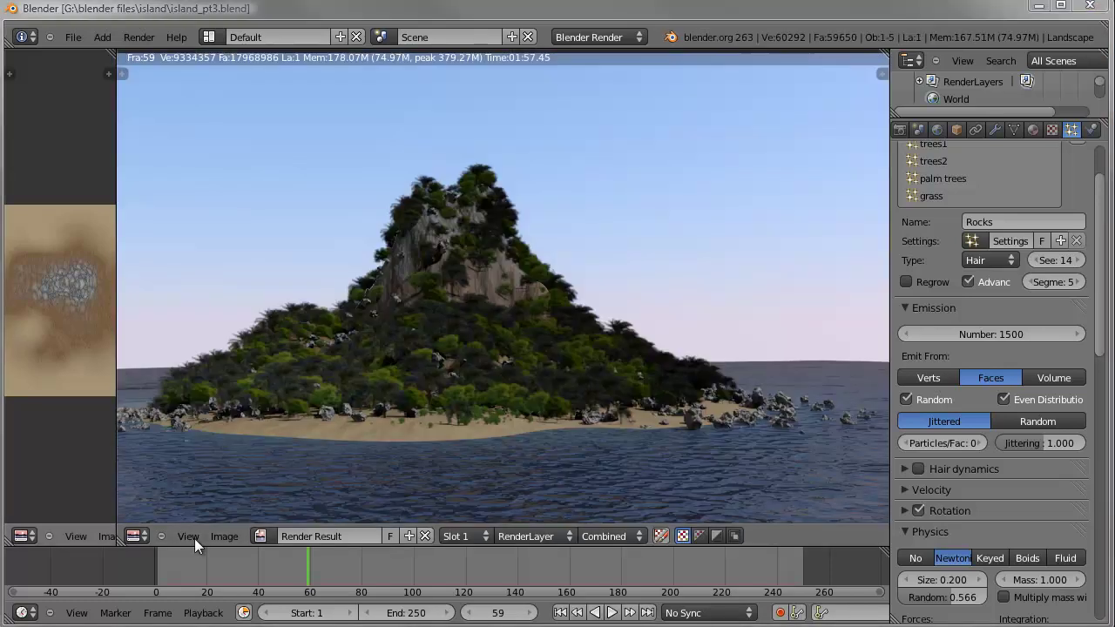
mouse_move(372, 436)
middle_down()
mouse_move(422, 441)
mouse_move(322, 432)
mouse_move(369, 435)
middle_up()
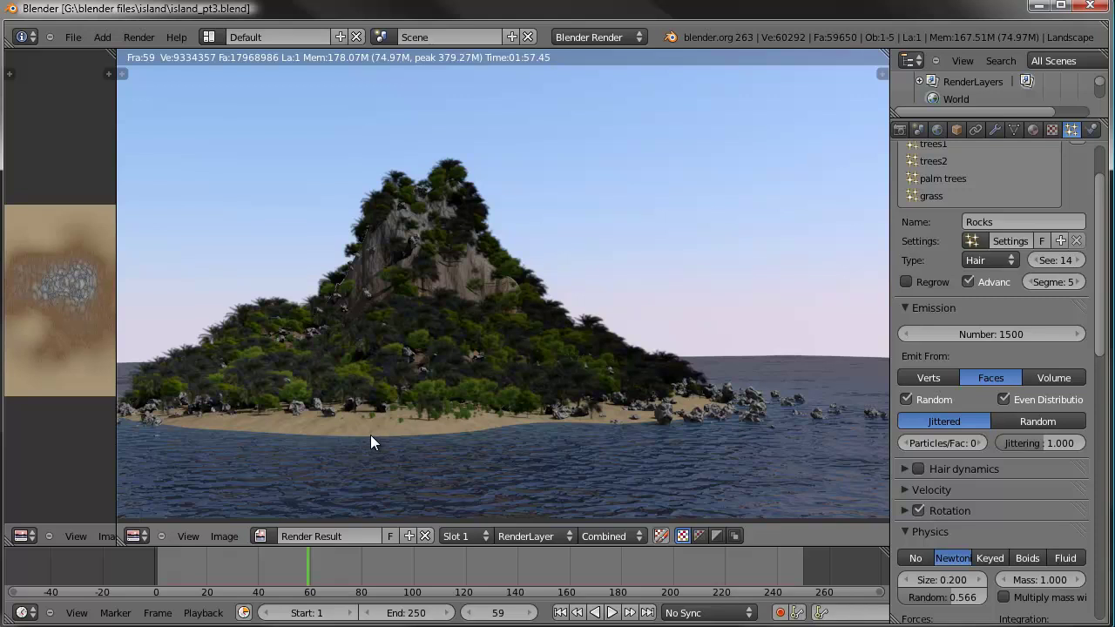
key(Escape)
- Set the Rocks particle seed to 10 and save the scene over island_pt3.blend
scroll(411, 394, down, 2)
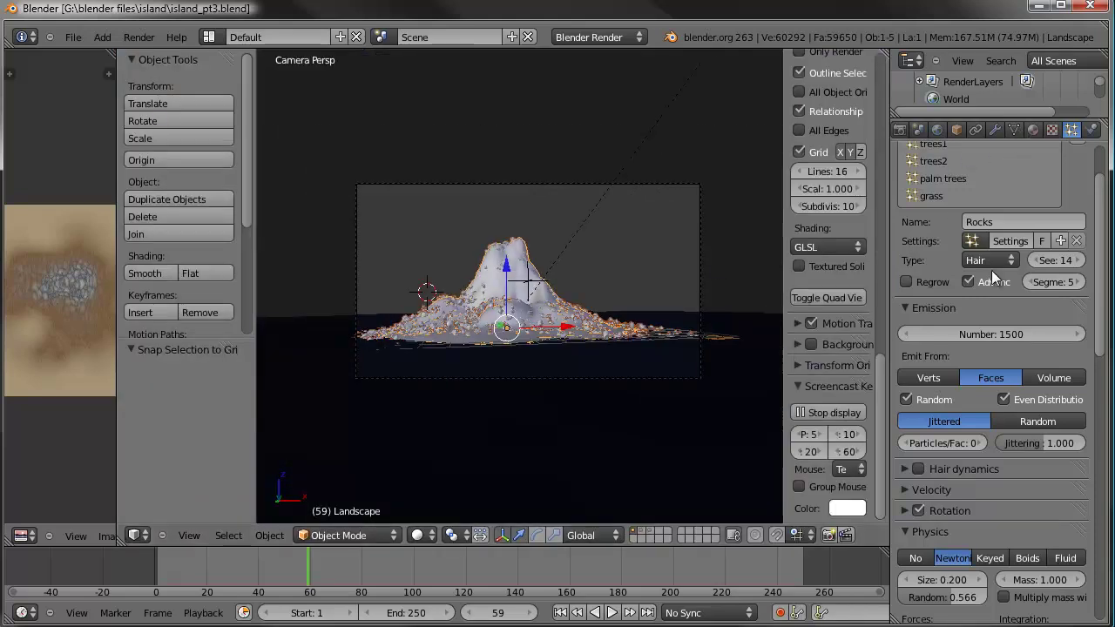
scroll(462, 286, up, 3)
click(1034, 260)
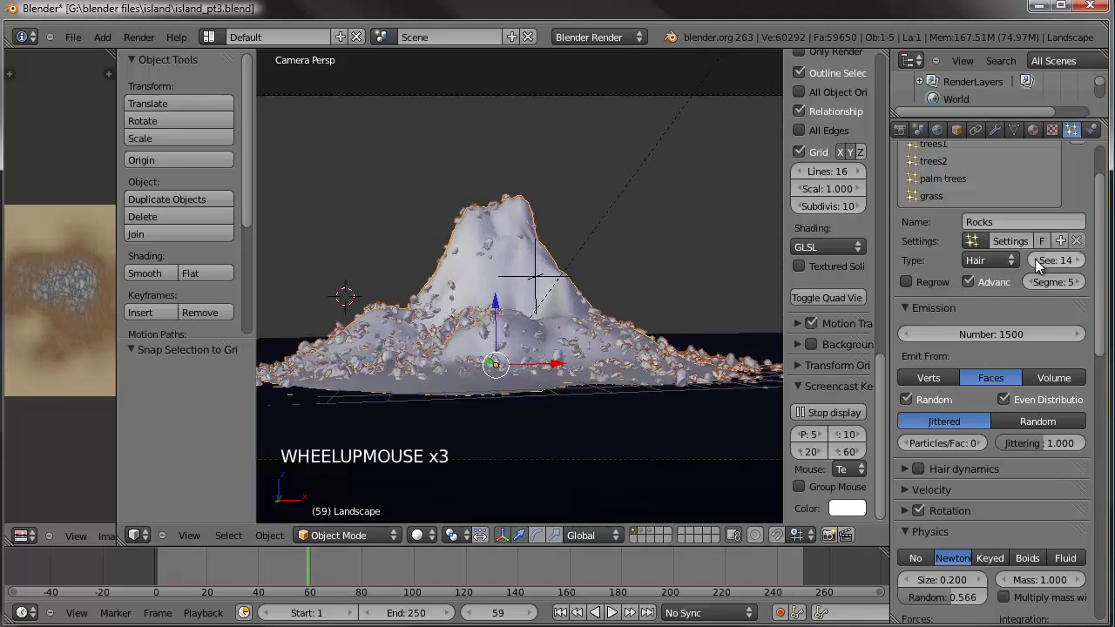
click(1035, 260)
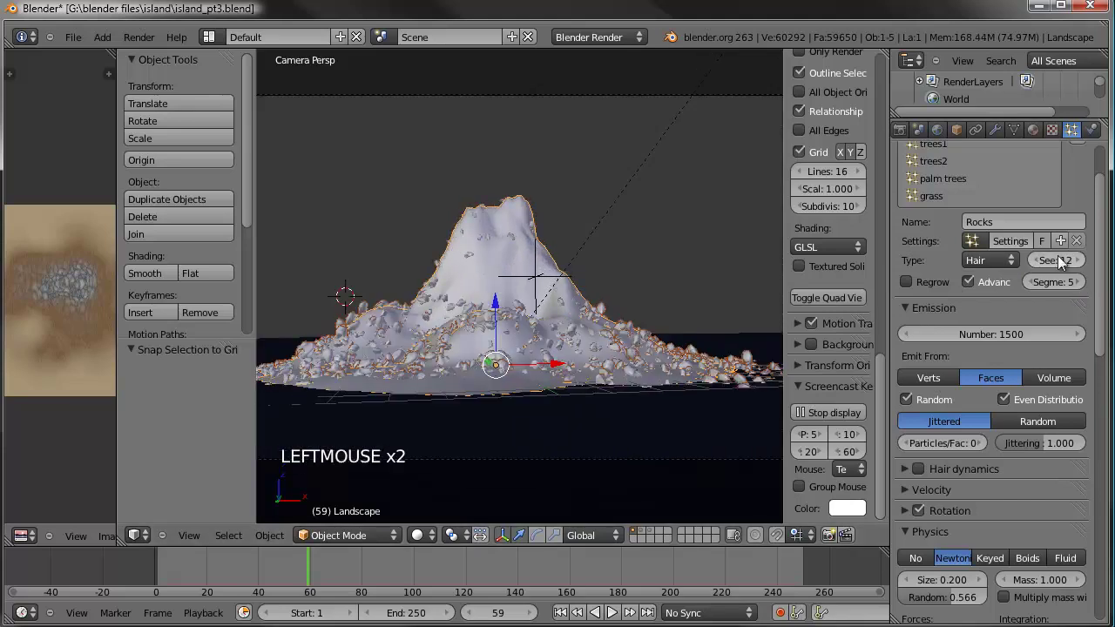
click(1030, 261)
click(1029, 261)
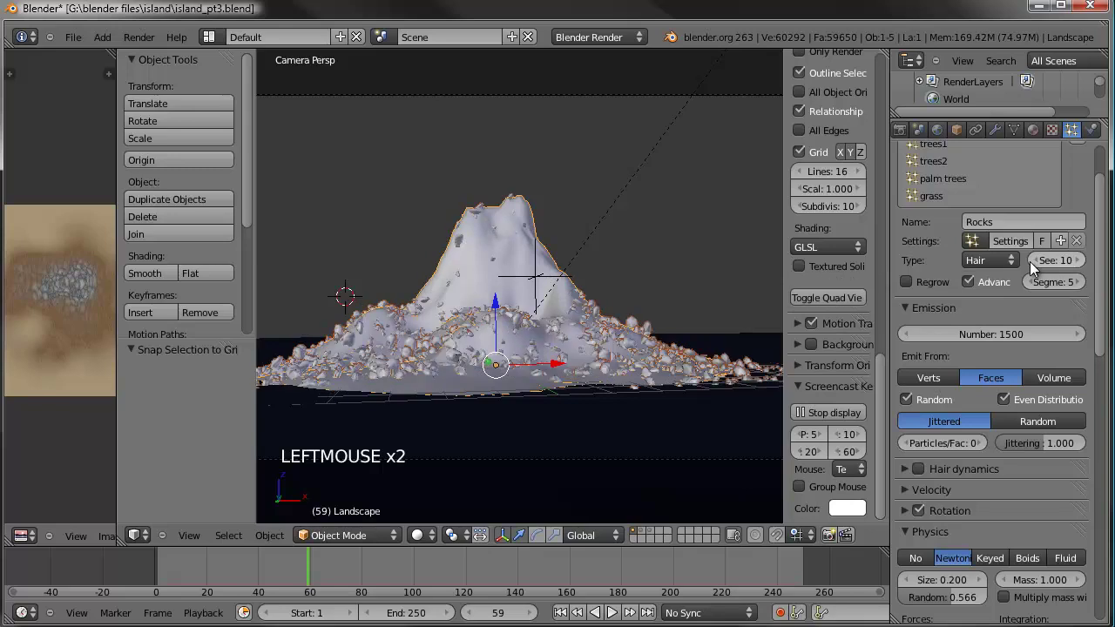
key(ctrl+s)
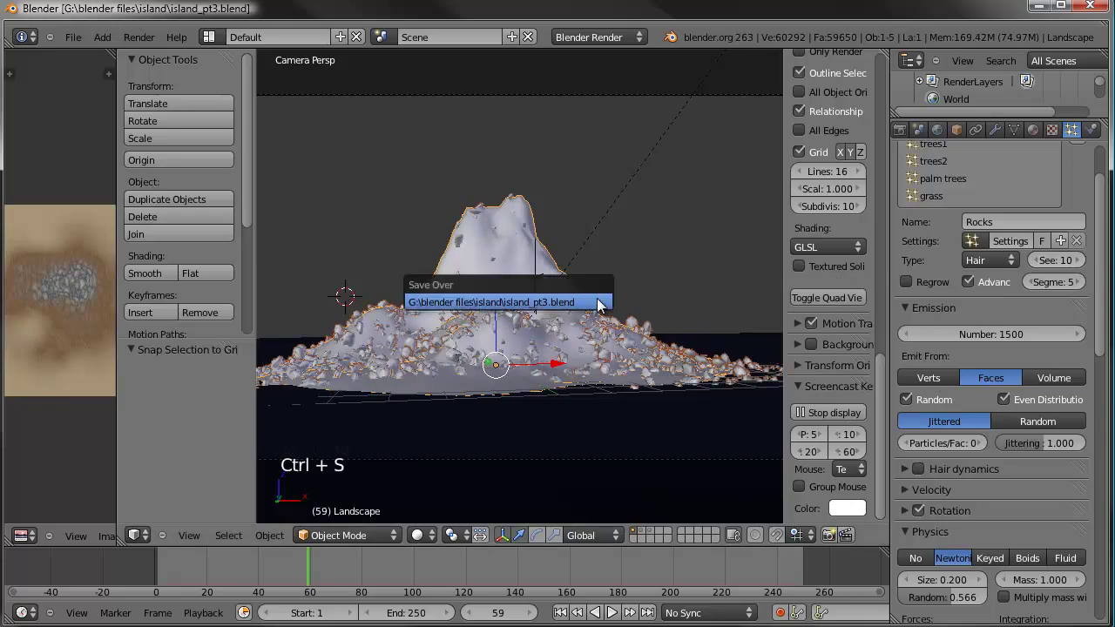
click(597, 301)
- Hide the Rocks particle system of the Landscape in the viewport and deselect everything
click(994, 129)
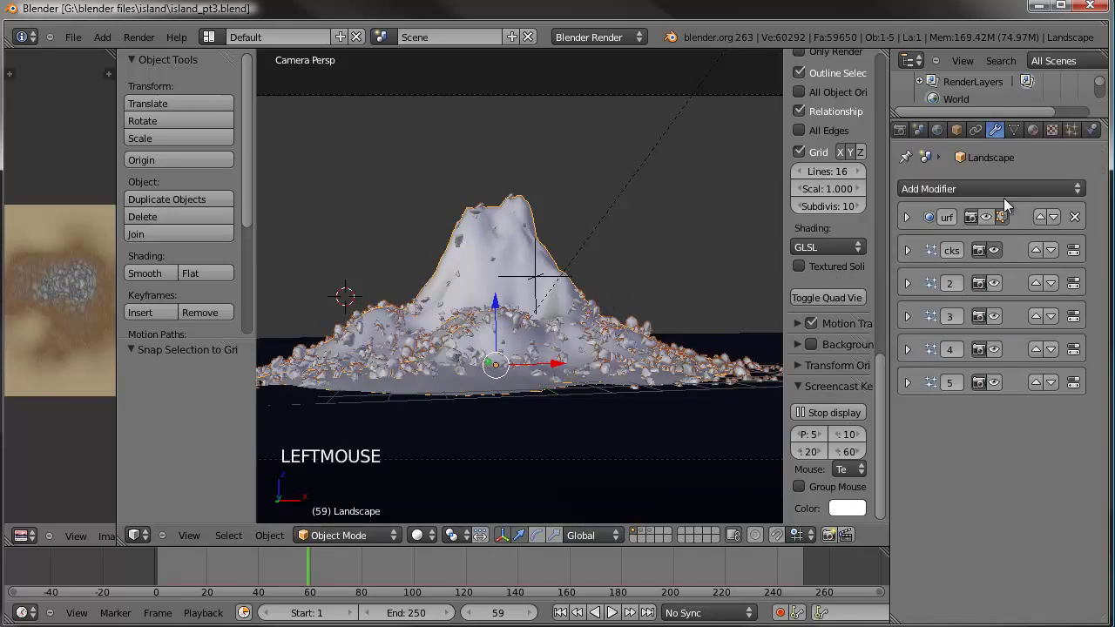
click(994, 249)
scroll(512, 313, down, 2)
key(a)
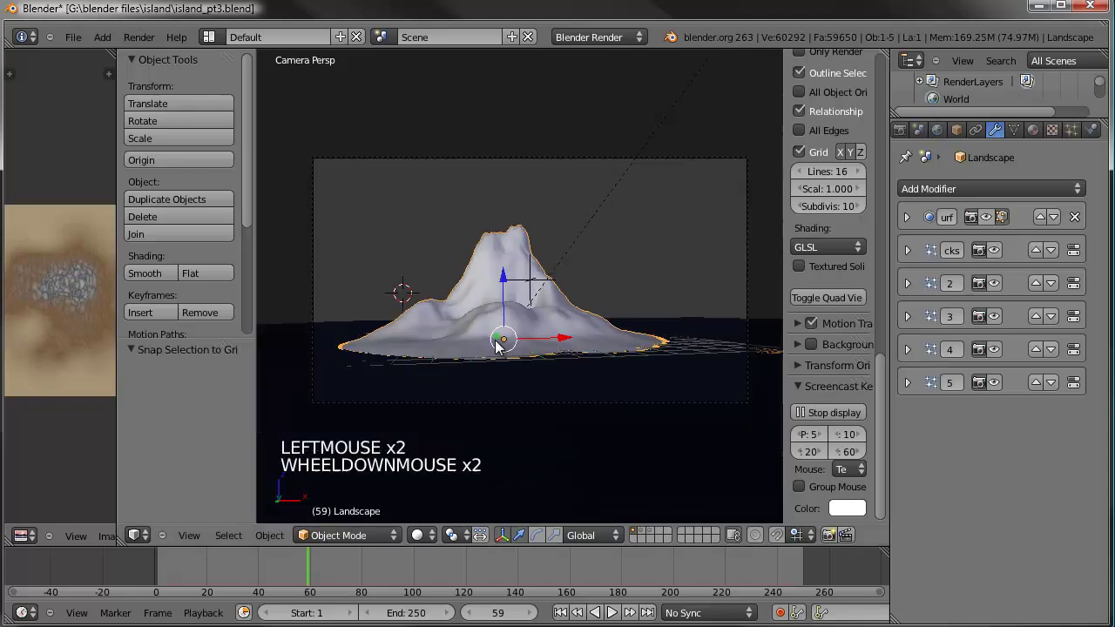
scroll(512, 314, down, 1)
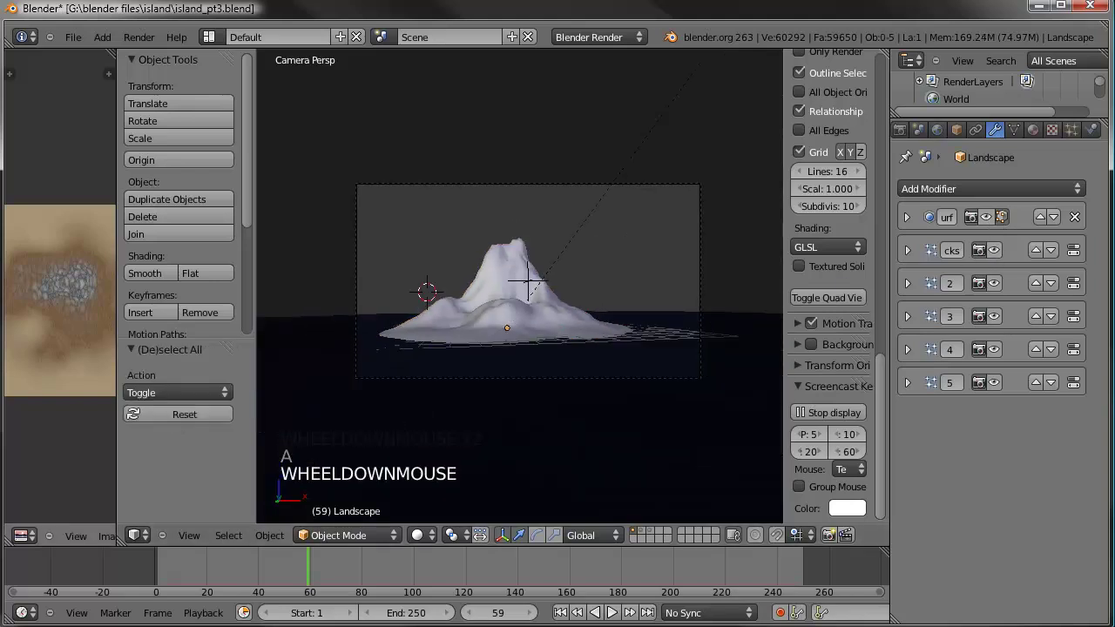
- Switch to Windows Photo Gallery, widen its window to examine the haze in island_feature.jpg, and return to Blender
key(alt+Tab)
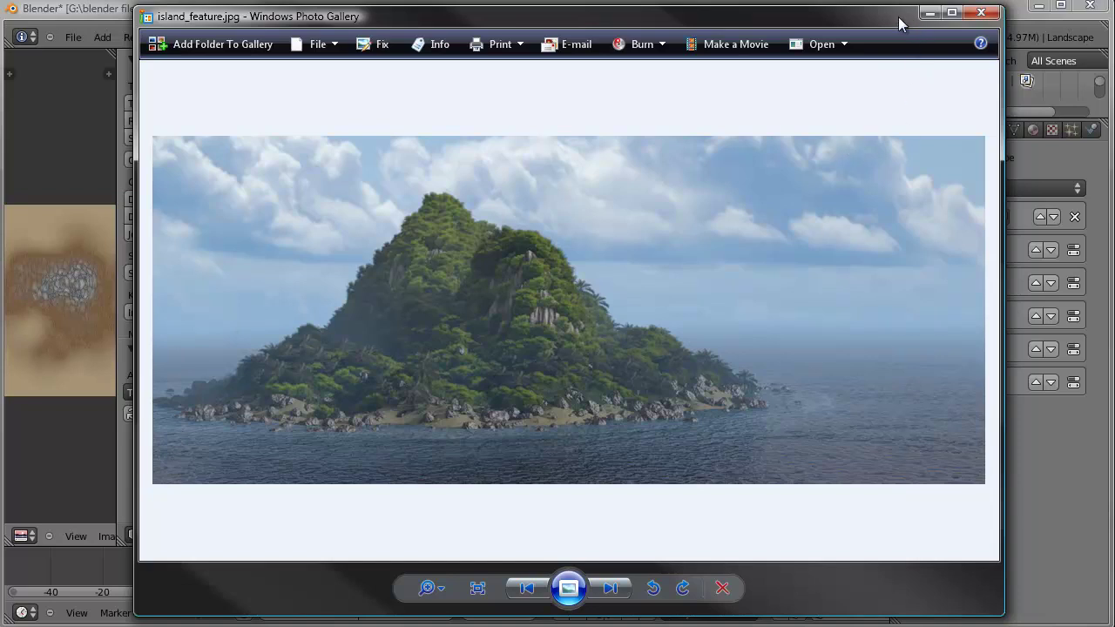
drag(850, 31, 838, 30)
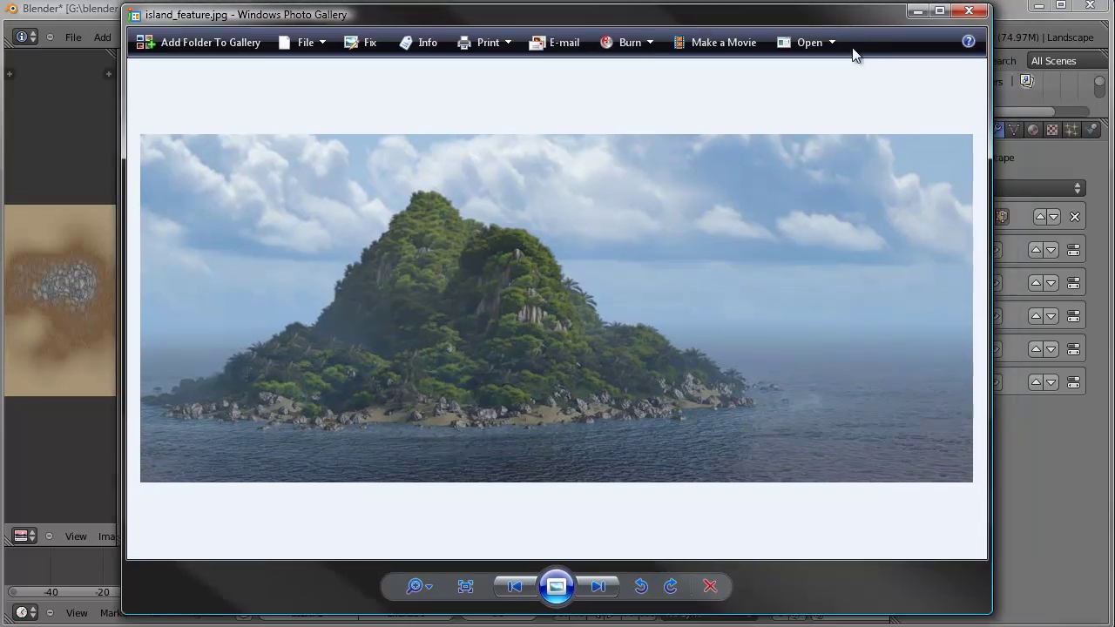
drag(991, 140, 1016, 135)
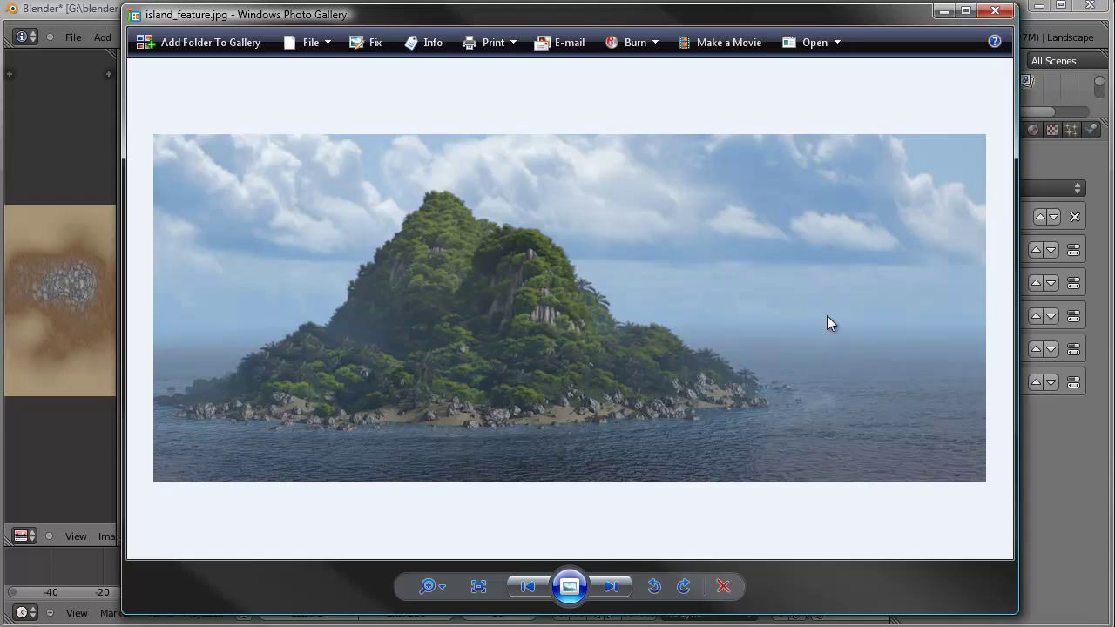
click(945, 17)
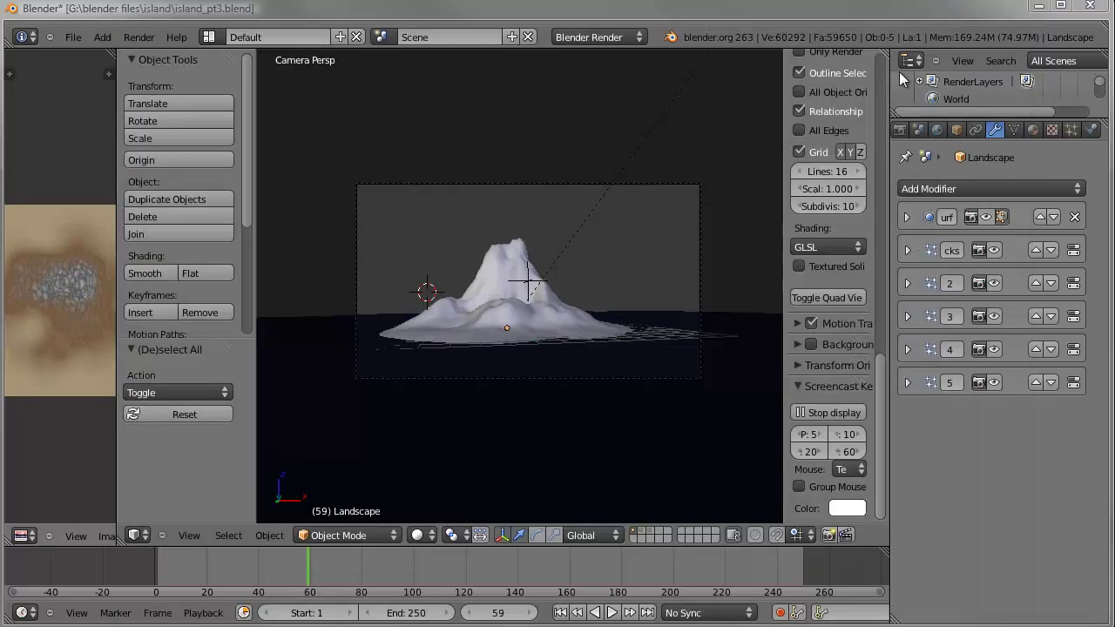
- Turn on the mist display for the camera and view its range over the island from outside the camera
right_click(701, 255)
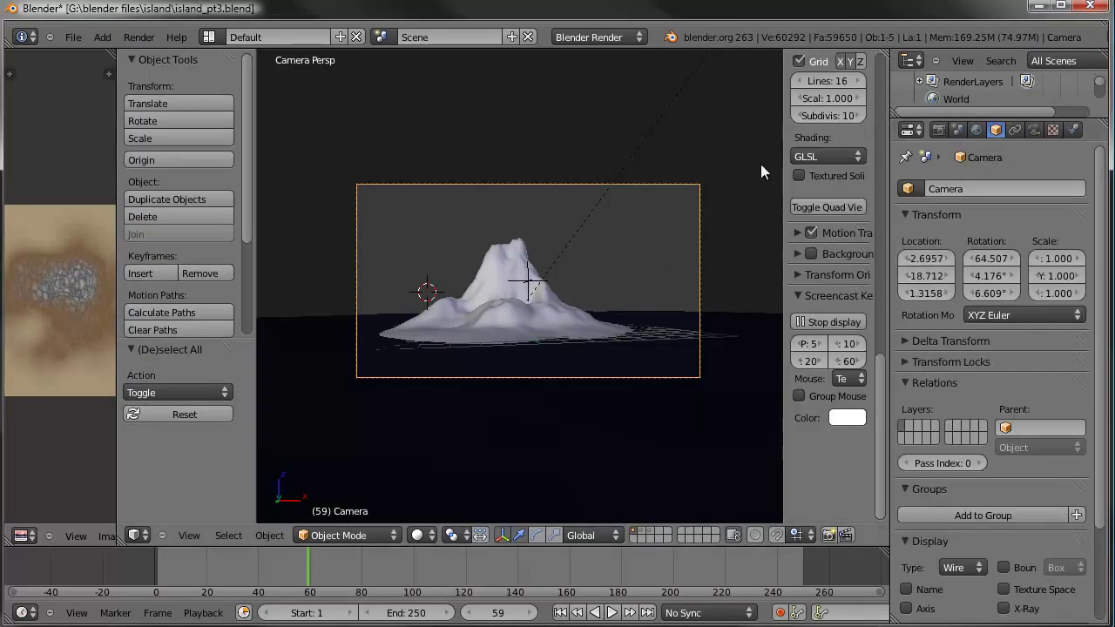
click(1033, 128)
click(906, 529)
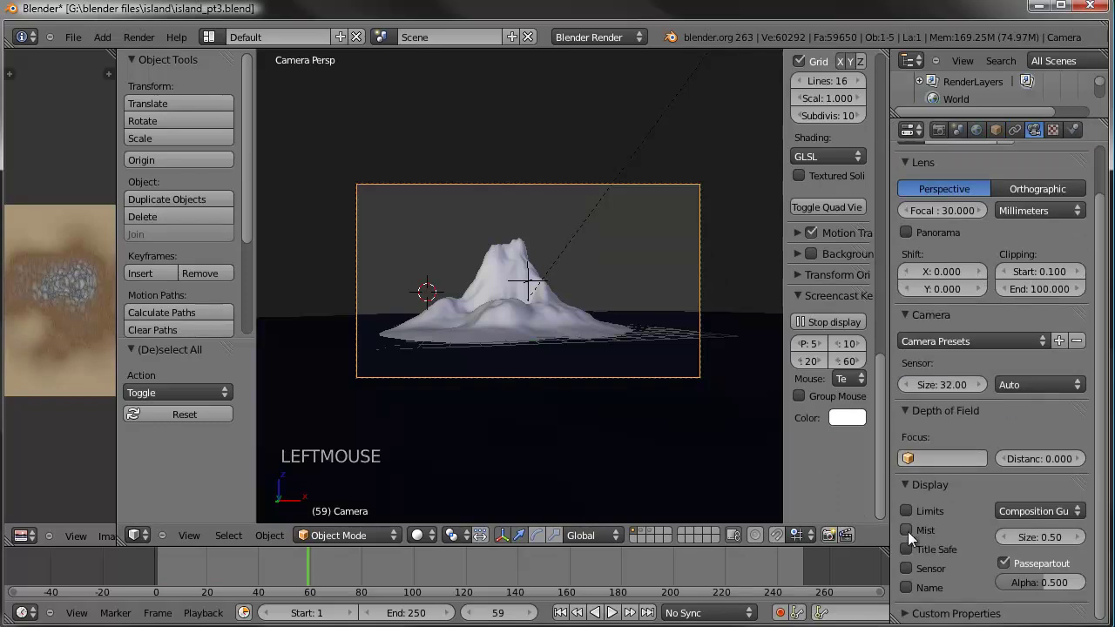
middle_drag(505, 302, 548, 399)
scroll(548, 399, down, 2)
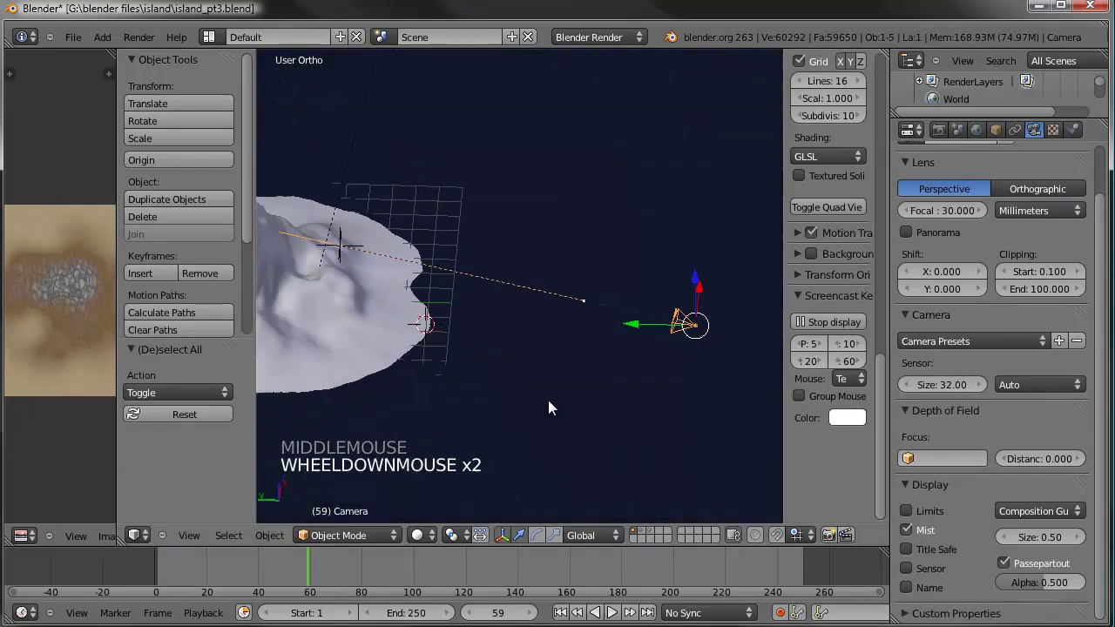
scroll(548, 399, down, 6)
shift+middle_drag(485, 335, 547, 337)
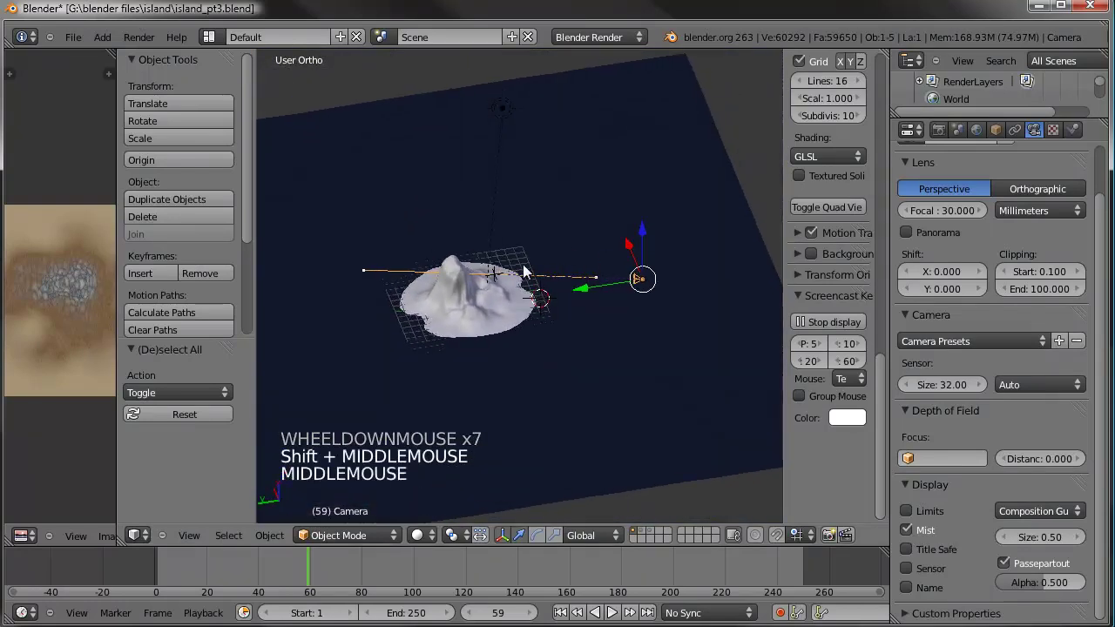
click(907, 530)
click(907, 531)
middle_drag(770, 457, 564, 298)
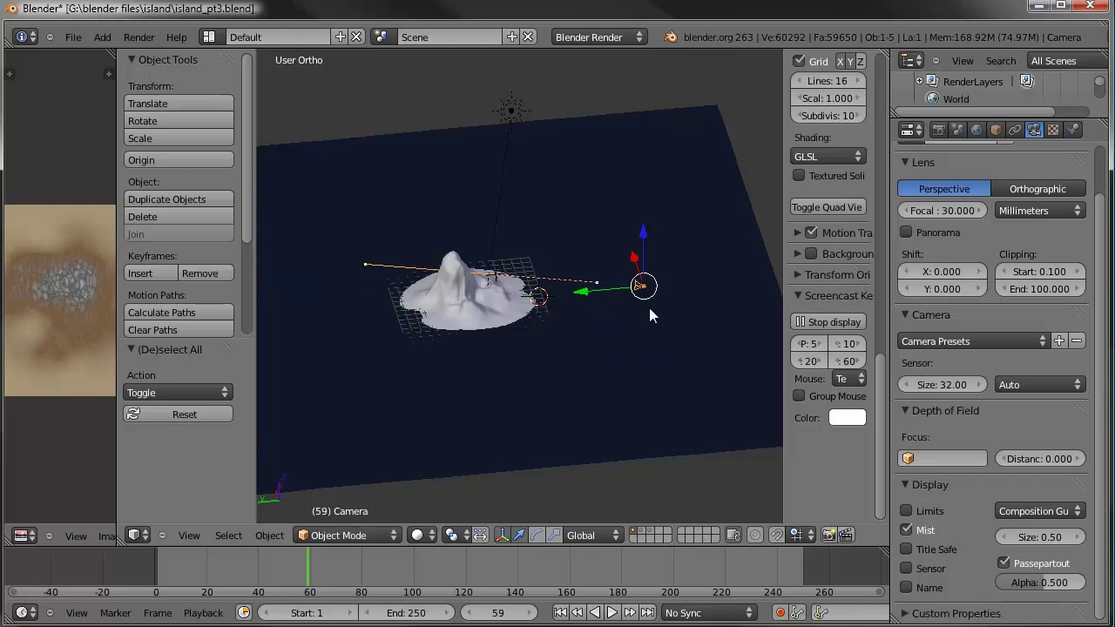
mouse_move(545, 310)
middle_down()
mouse_move(555, 307)
mouse_move(538, 331)
middle_up()
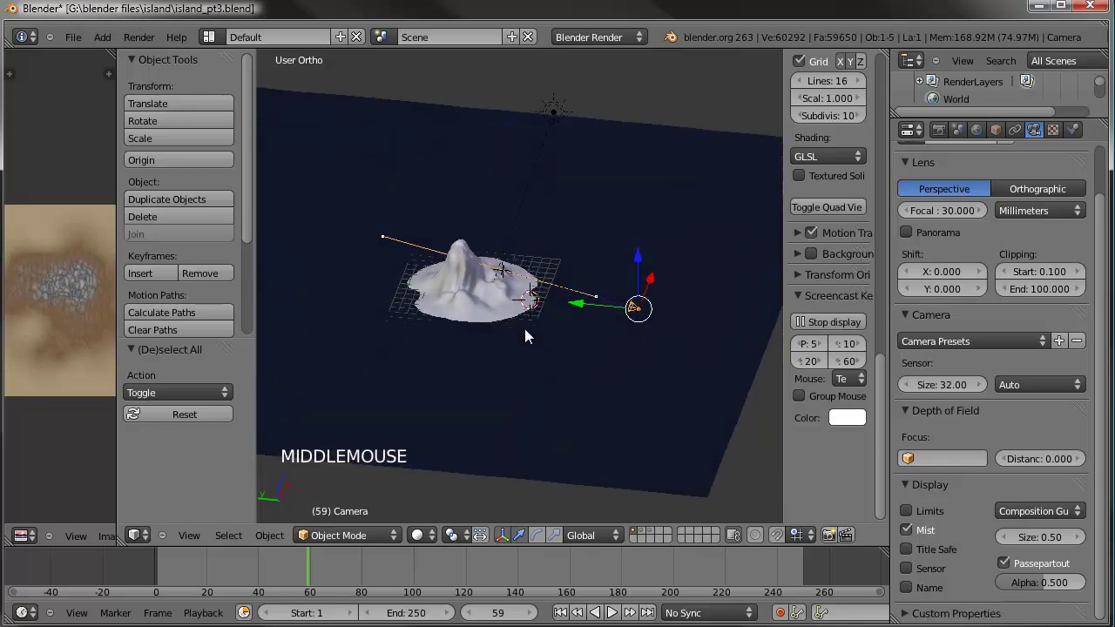
- Enable Mist for the World and set its start distance to 7
scroll(538, 338, down, 2)
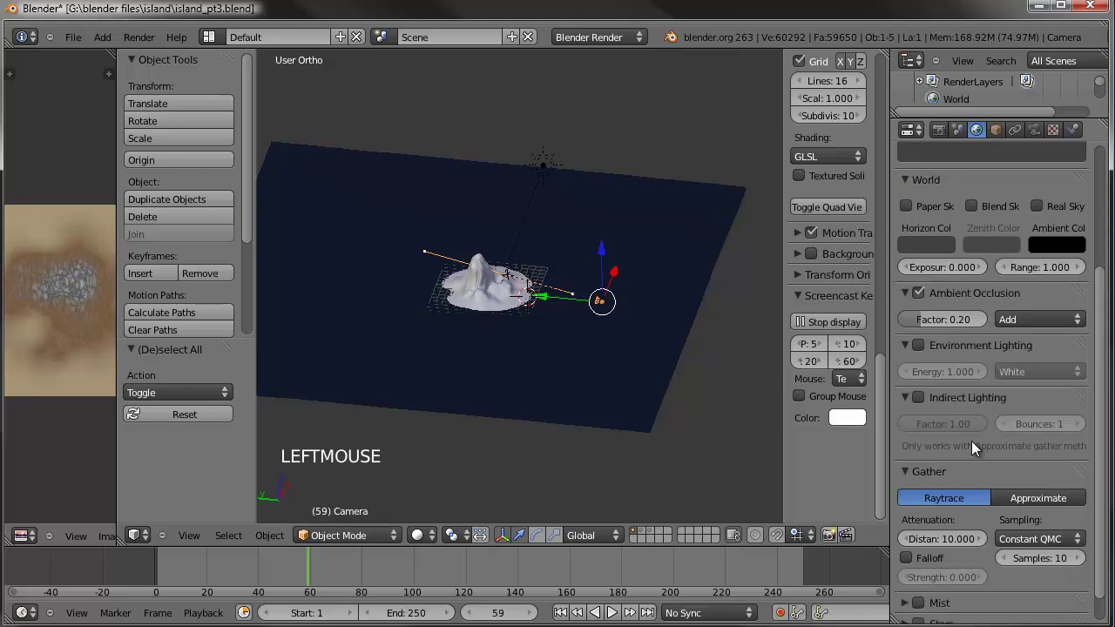
scroll(971, 441, down, 6)
click(949, 551)
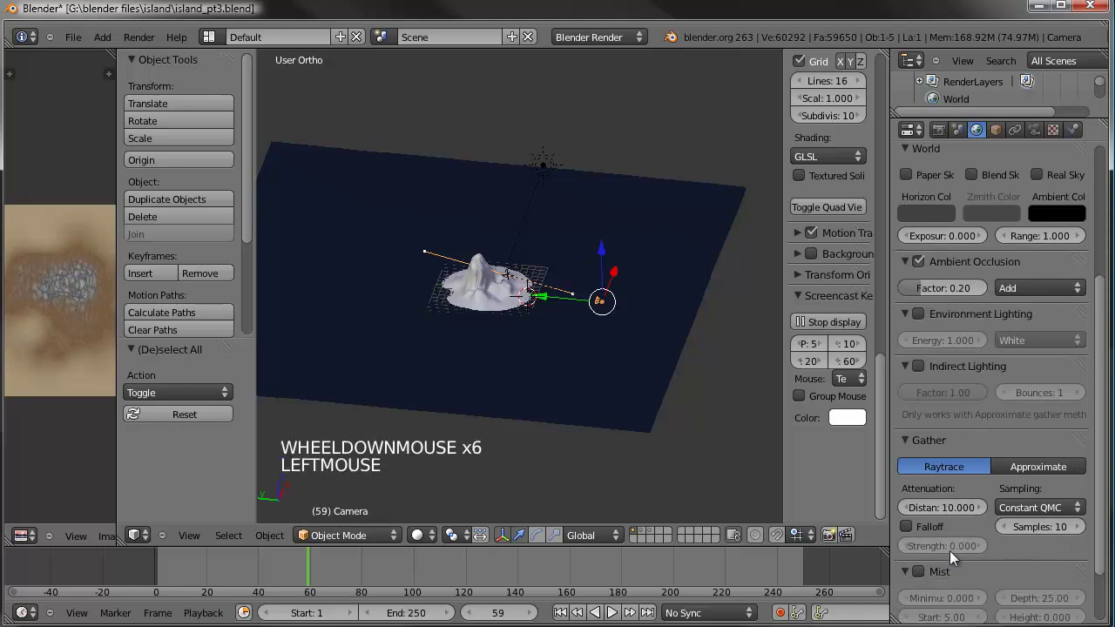
scroll(949, 549, down, 6)
click(920, 499)
mouse_move(965, 541)
mouse_down()
mouse_move(940, 545)
mouse_move(959, 544)
mouse_up()
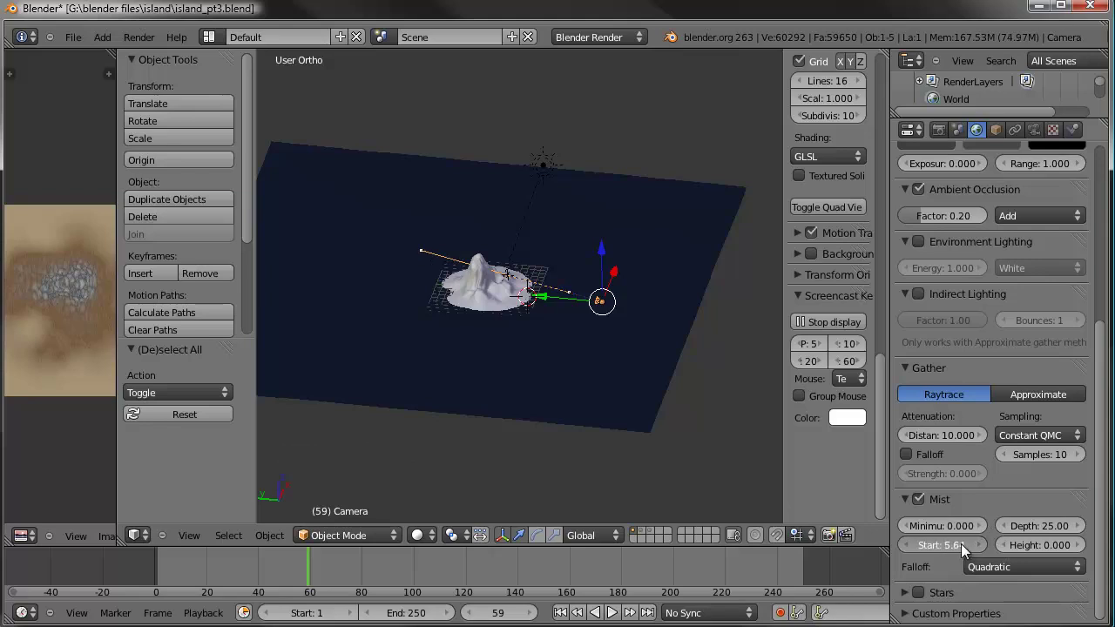
click(958, 544)
text(7.327)
key(Return)
- Set the World mist depth to 40 and return to the camera view
drag(1049, 527, 1069, 525)
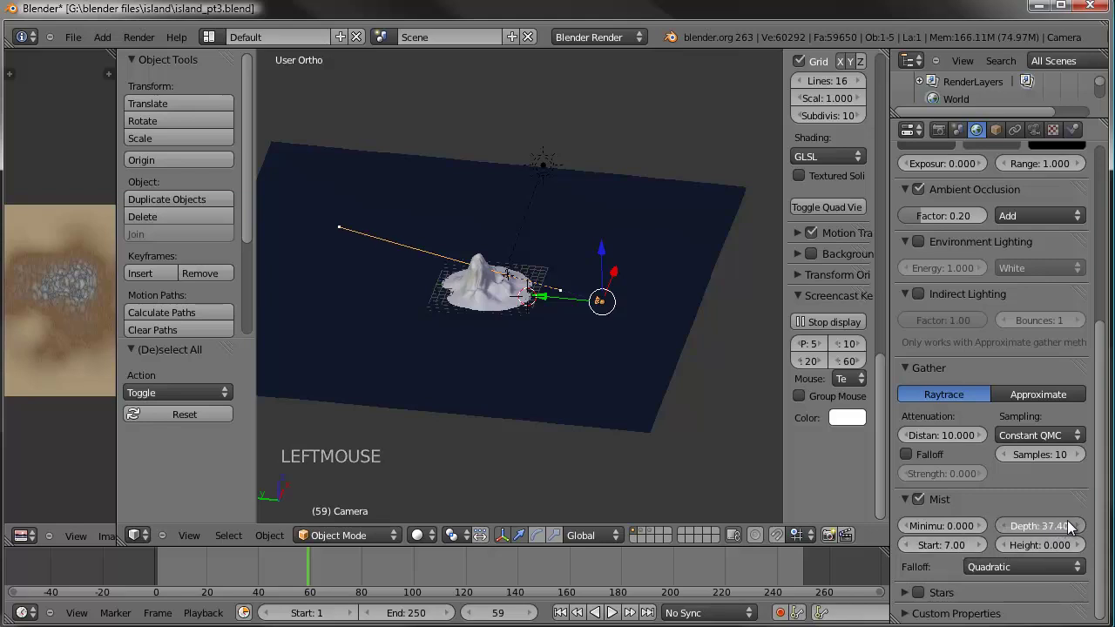
click(1053, 525)
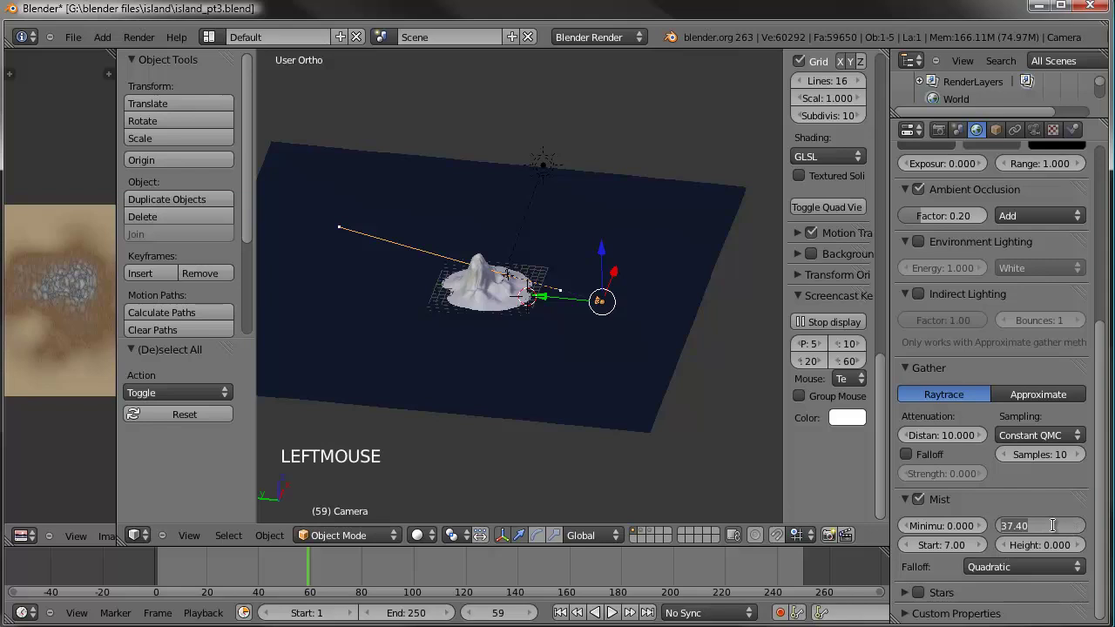
text(40)
key(Return)
middle_drag(666, 322, 500, 307)
key(KP_0)
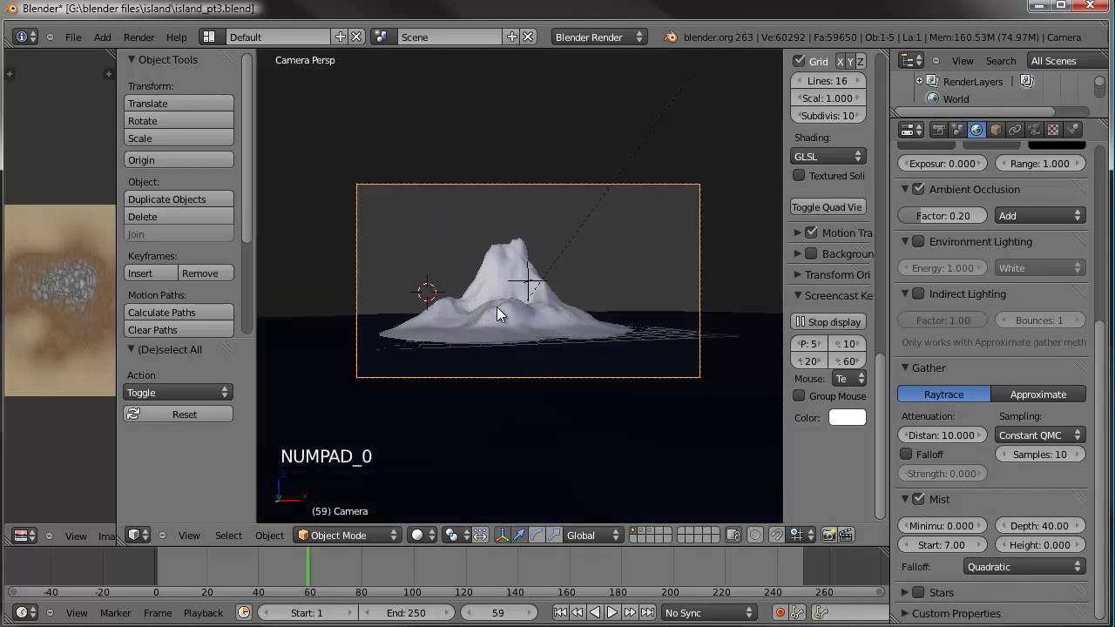
- Turn off rendering for the Rocks and the other four particle systems on the Landscape
scroll(497, 306, up, 3)
right_click(510, 207)
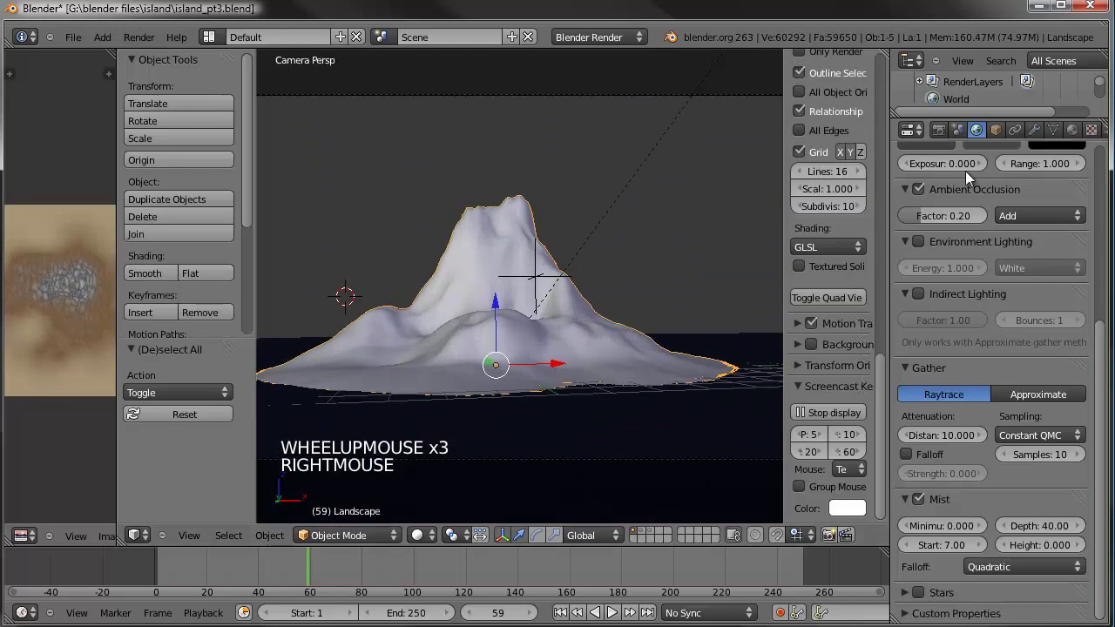
click(1033, 129)
click(982, 263)
click(978, 283)
click(976, 316)
click(978, 349)
click(980, 379)
click(982, 350)
click(981, 350)
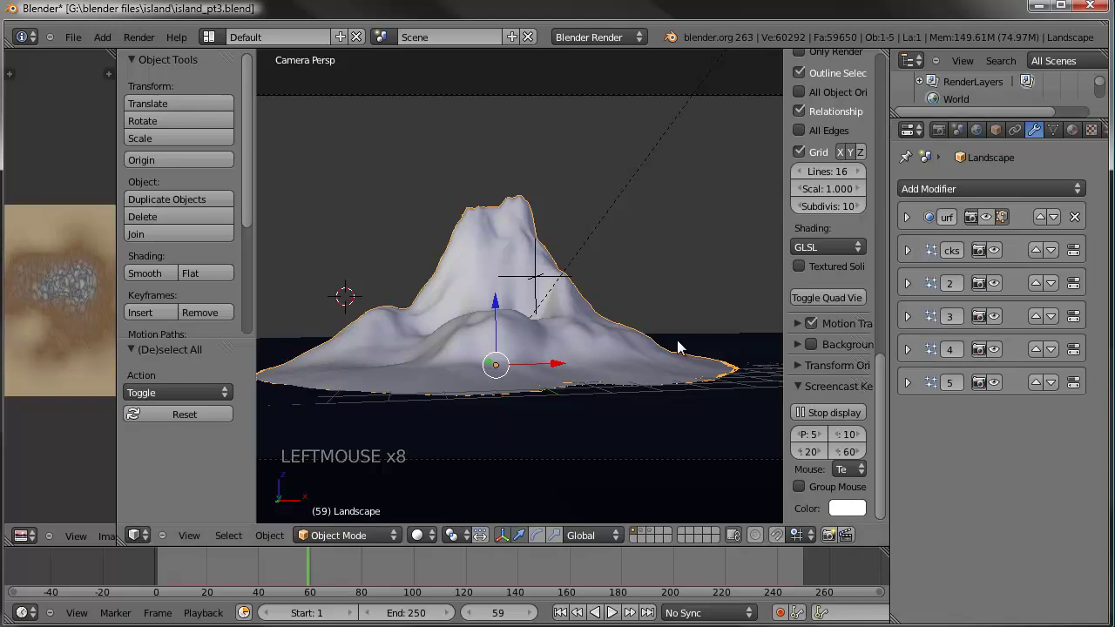
- Render the camera view of the bare island to check the mist, with the World settings displayed
key(F12)
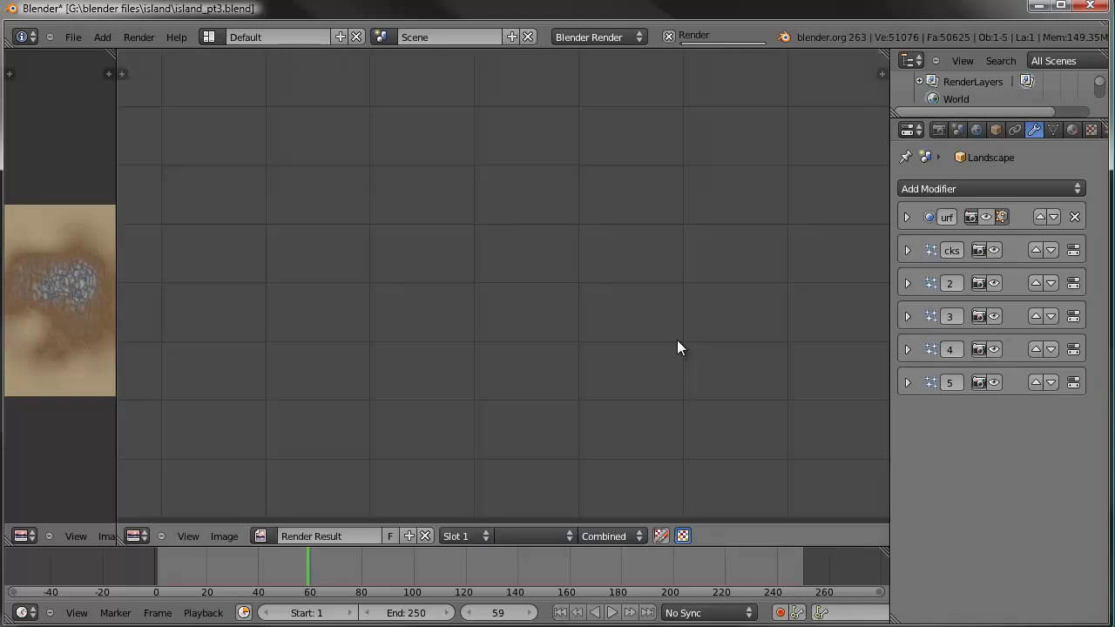
click(977, 129)
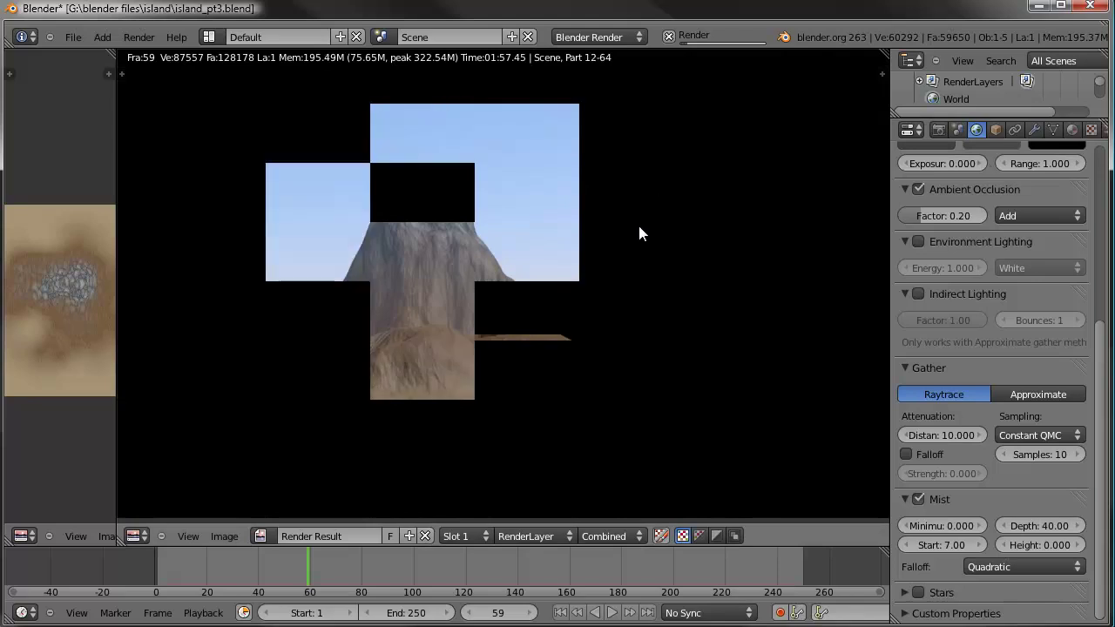
middle_drag(567, 323, 531, 300)
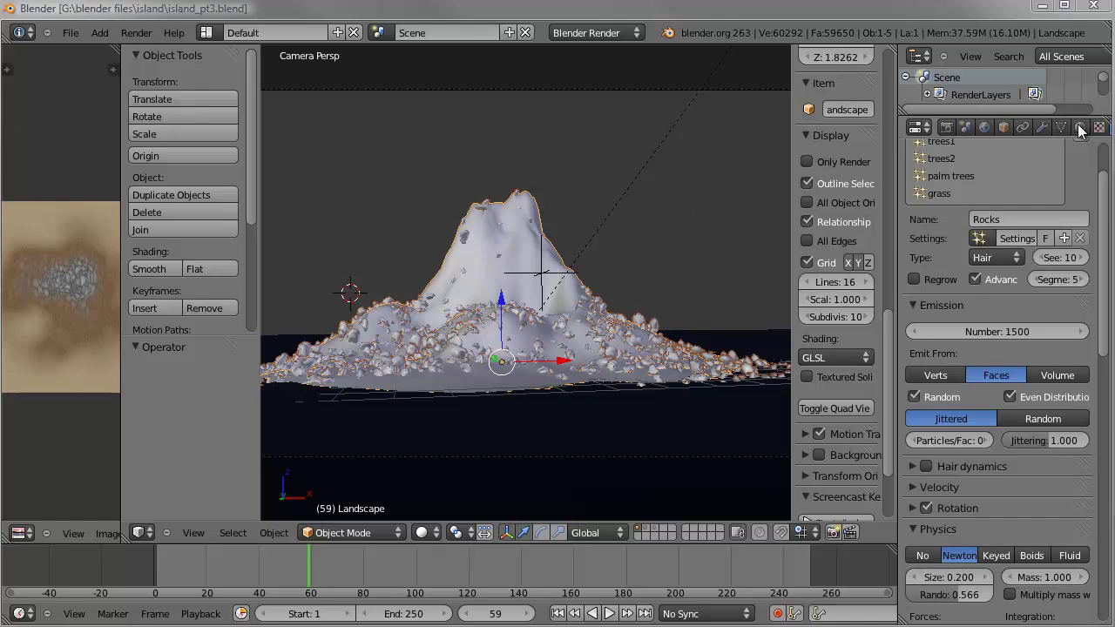
- Hide the Landscape's Rocks particles from the viewport and widen the properties area slightly
click(1025, 126)
click(998, 247)
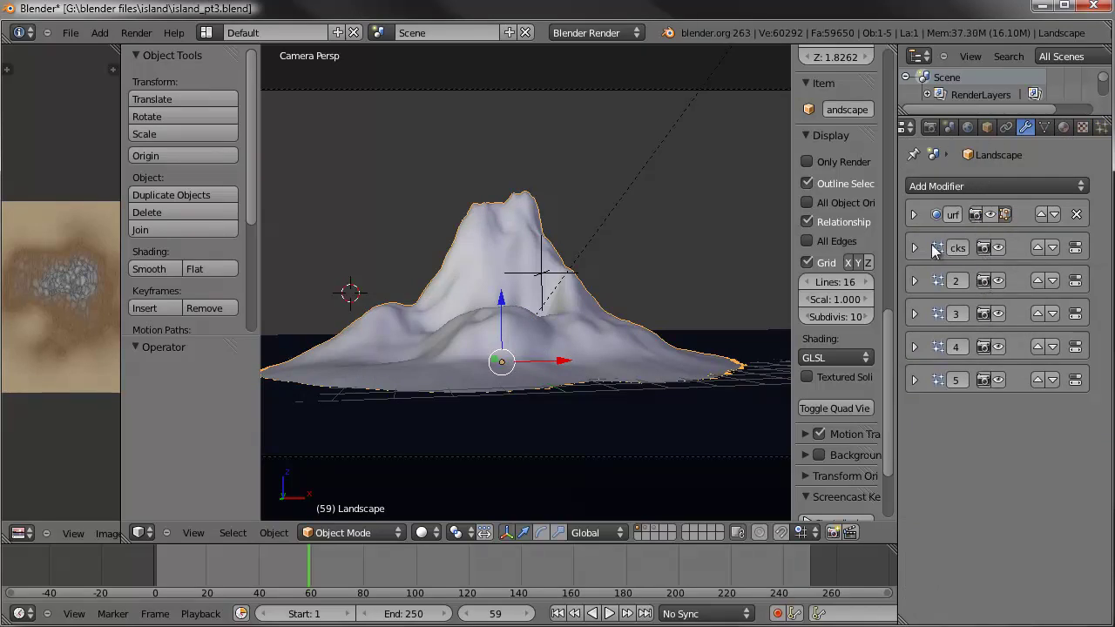
drag(897, 248, 880, 248)
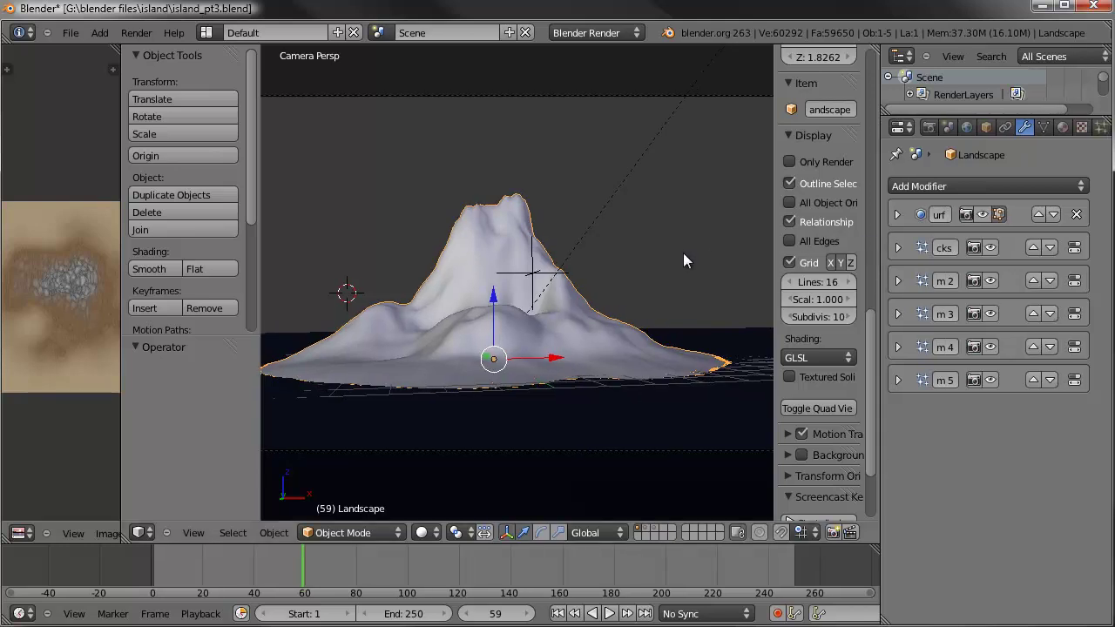
- Select the camera from an outside view of the island and enable its mist range display
click(966, 127)
scroll(920, 559, down, 3)
scroll(920, 559, down, 3)
scroll(1002, 192, up, 4)
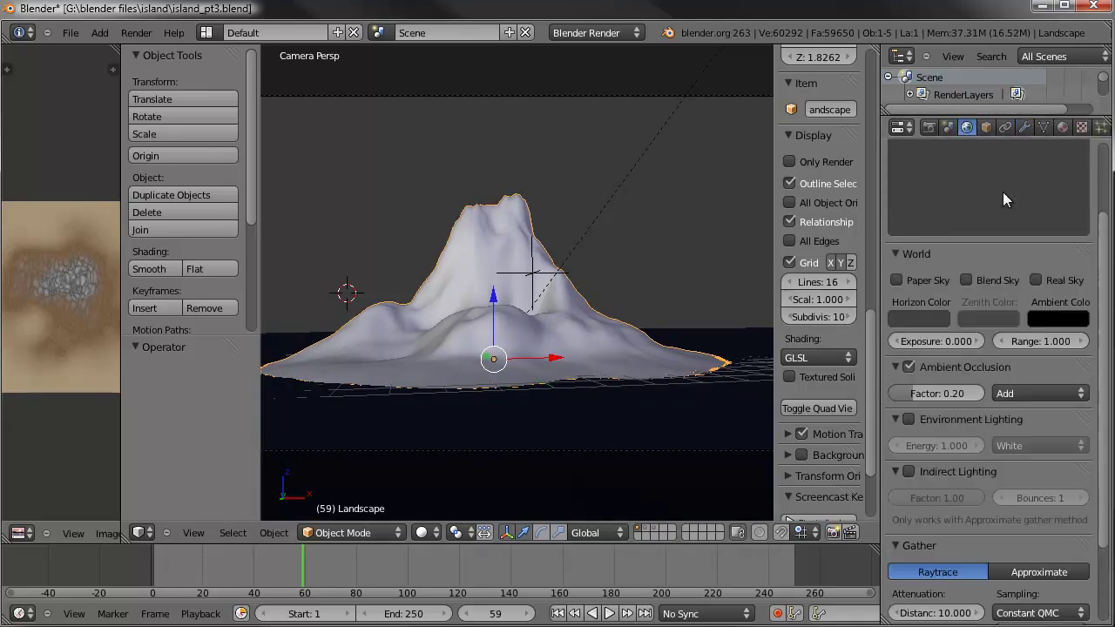
key(KP_5)
middle_drag(381, 277, 639, 328)
right_click(644, 321)
right_click(644, 312)
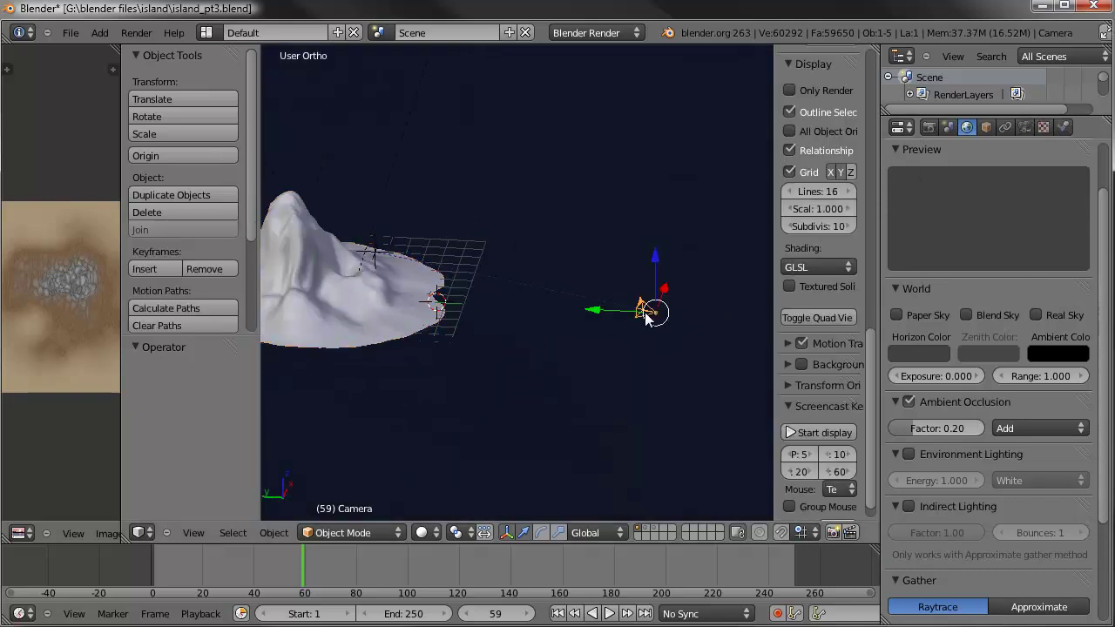
click(1024, 127)
scroll(996, 446, down, 1)
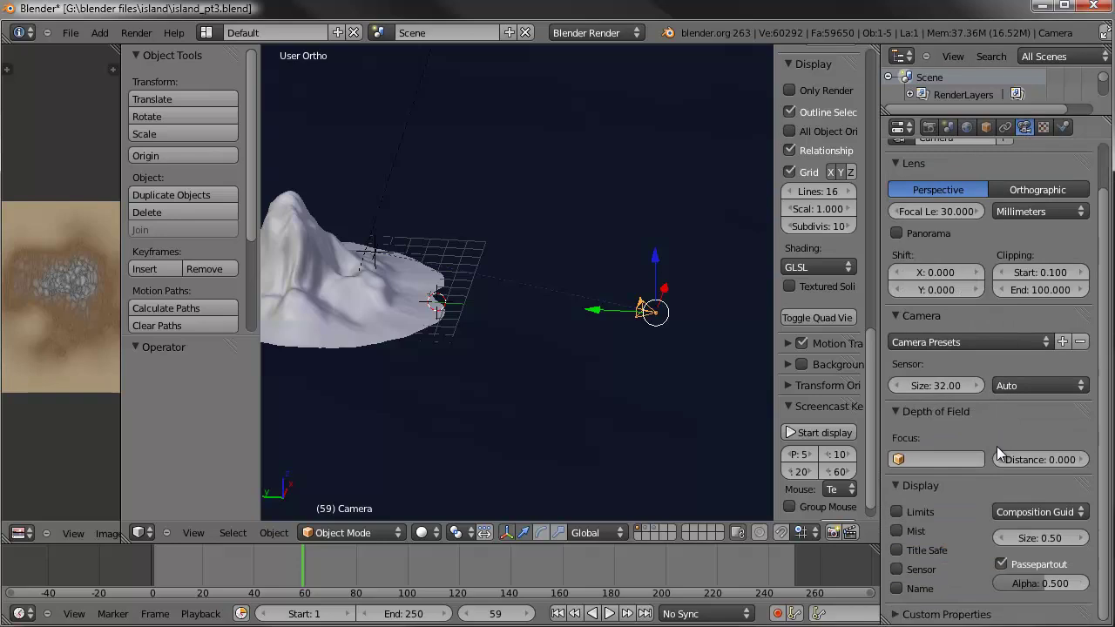
click(896, 530)
- Set the World mist's start to 7 and its depth to 40
click(967, 127)
scroll(940, 550, down, 3)
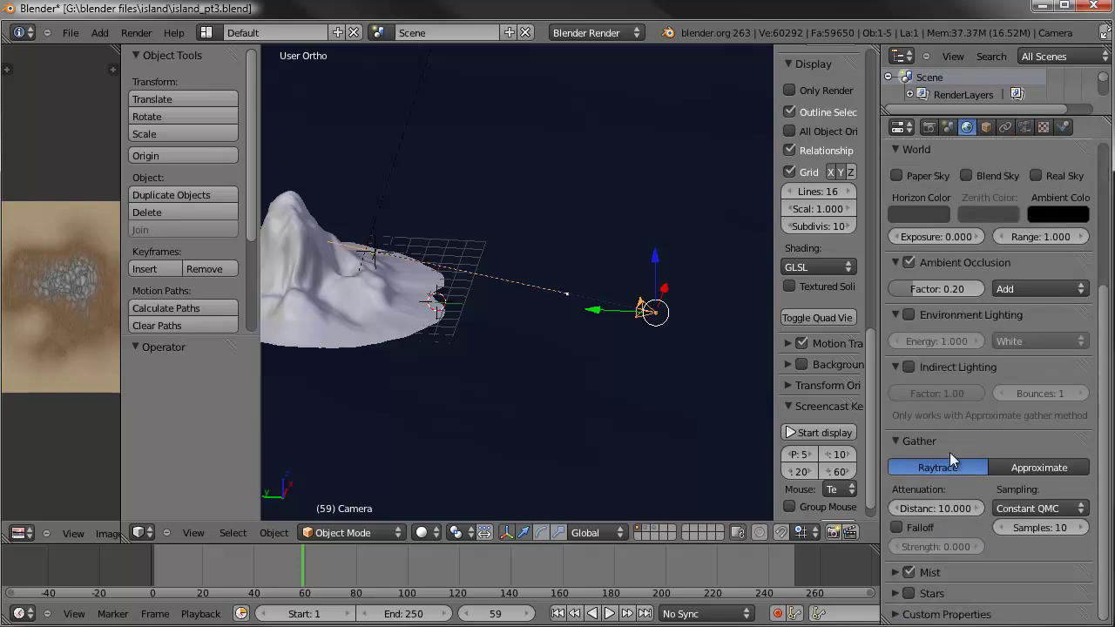
click(895, 572)
scroll(922, 560, down, 2)
click(938, 547)
text(7)
key(Return)
click(1053, 526)
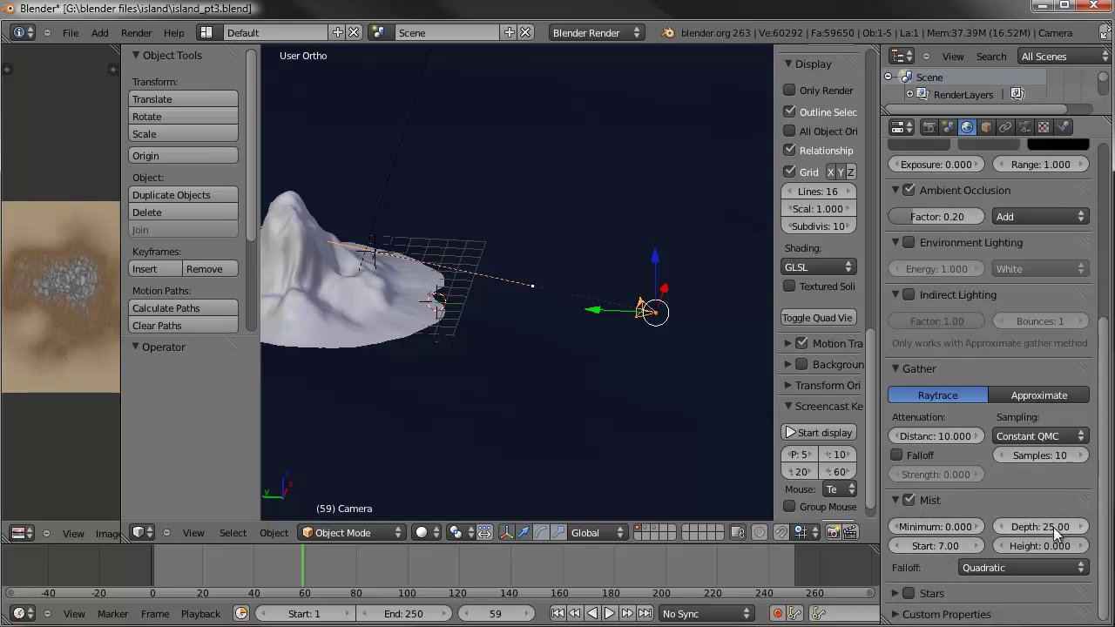
text(40)
key(Return)
- Save over island_pt3.blend and render the bare island from the camera to check the mist
middle_drag(540, 192, 623, 277)
key(ctrl+s)
key(Return)
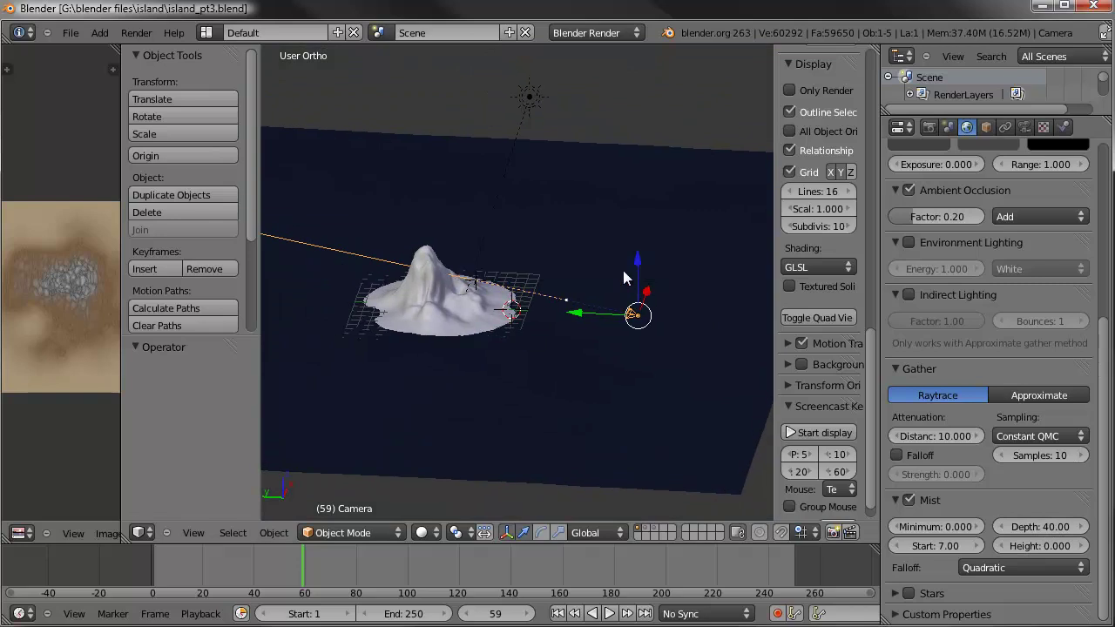
key(KP_5)
key(KP_0)
scroll(622, 277, down, 3)
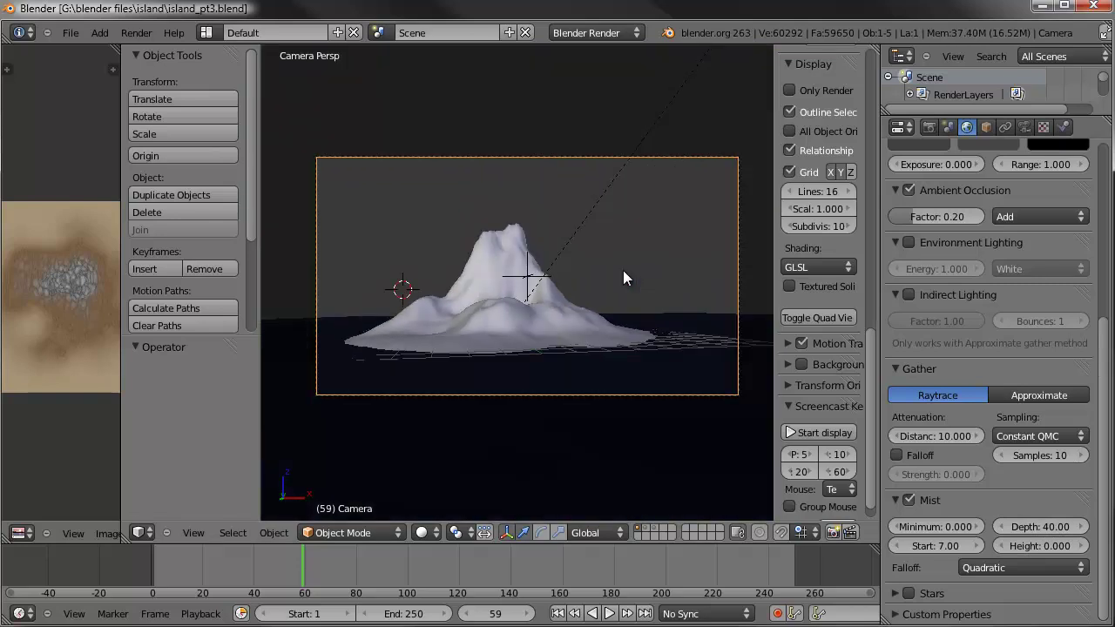
key(F12)
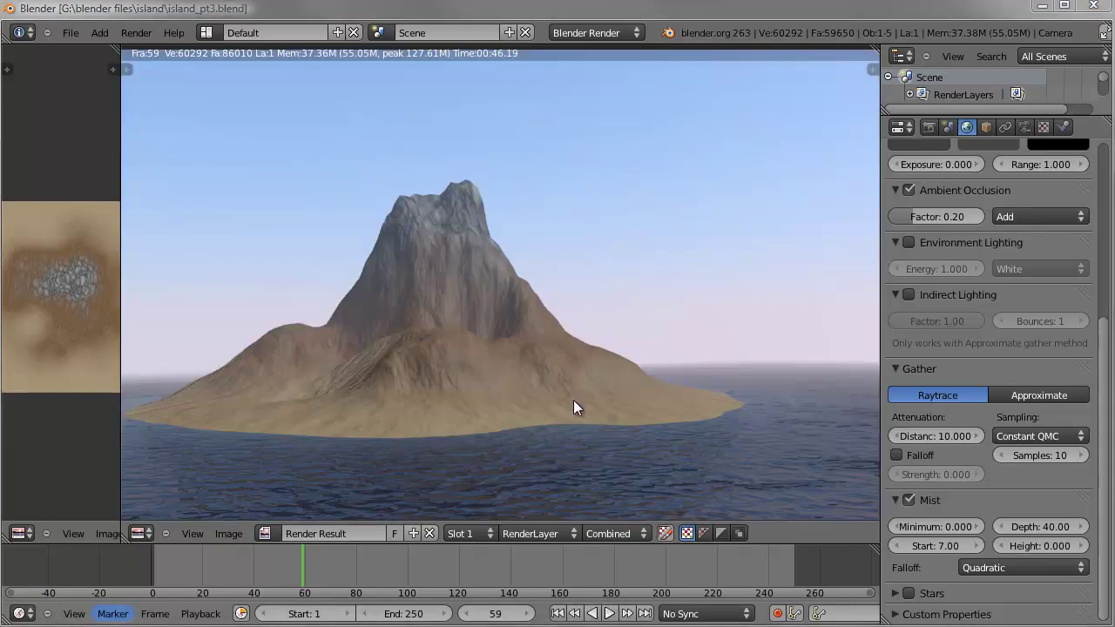
middle_drag(573, 400, 640, 384)
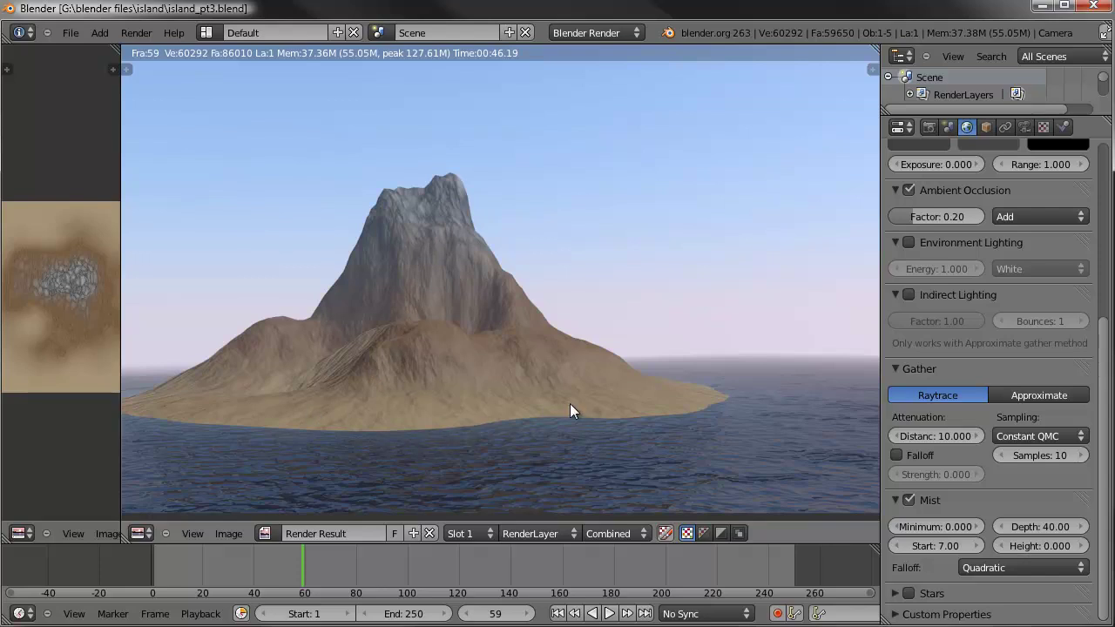
middle_drag(535, 392, 574, 389)
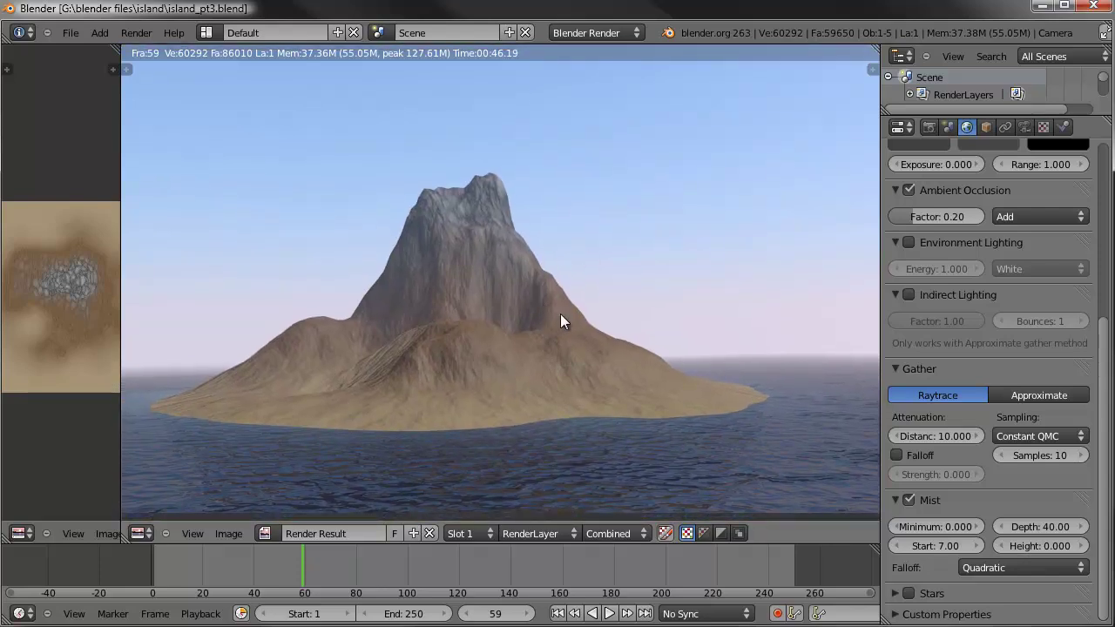
key(Escape)
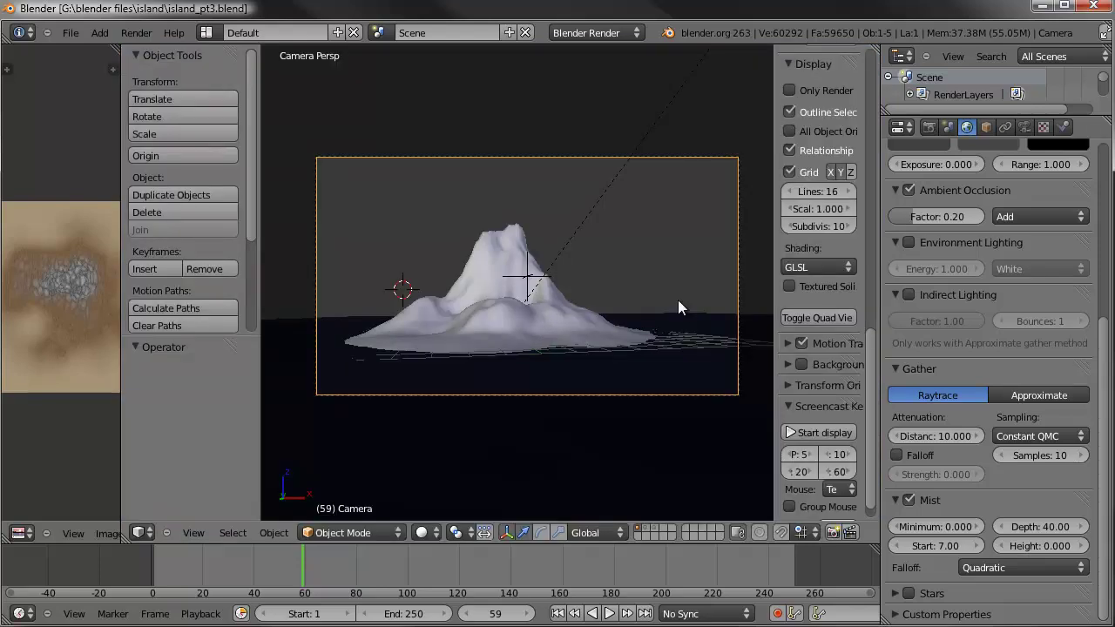
- Turn rendering back on for all five of the Landscape's particle systems and save over island_pt3.blend
right_click(550, 312)
click(1023, 127)
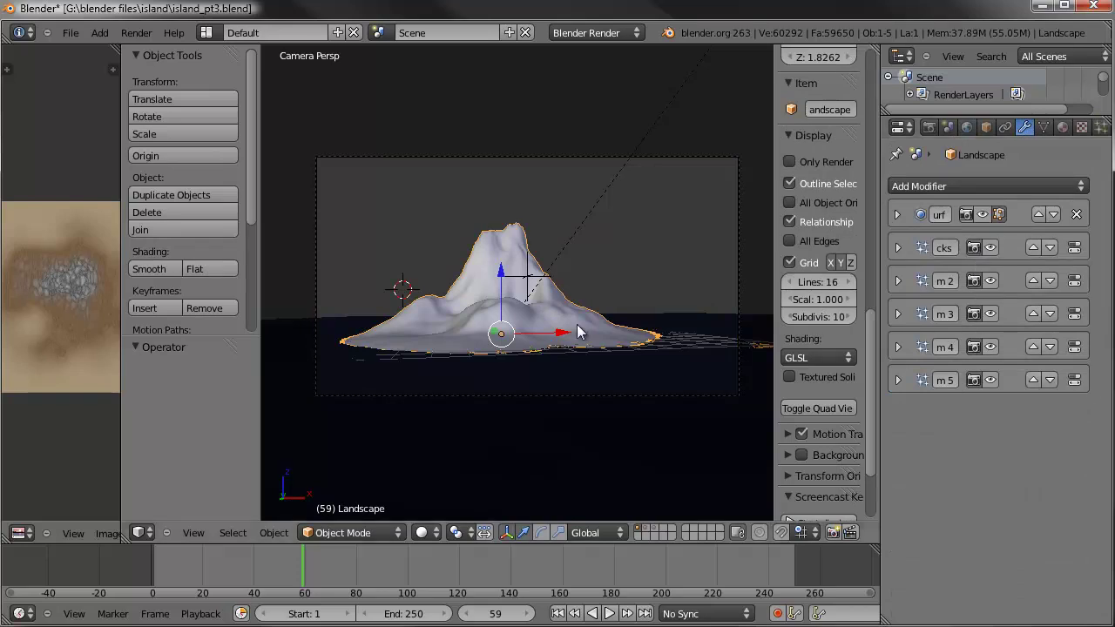
key(ctrl+s)
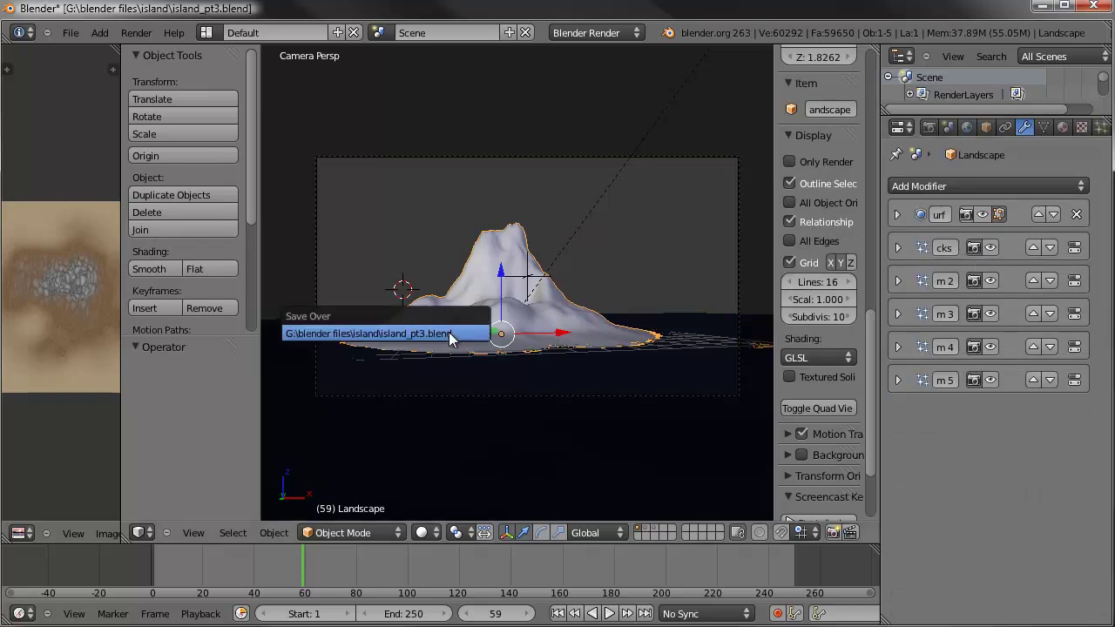
click(449, 332)
- Test-render the planted island from the camera and turn off Mist in the World settings
key(F12)
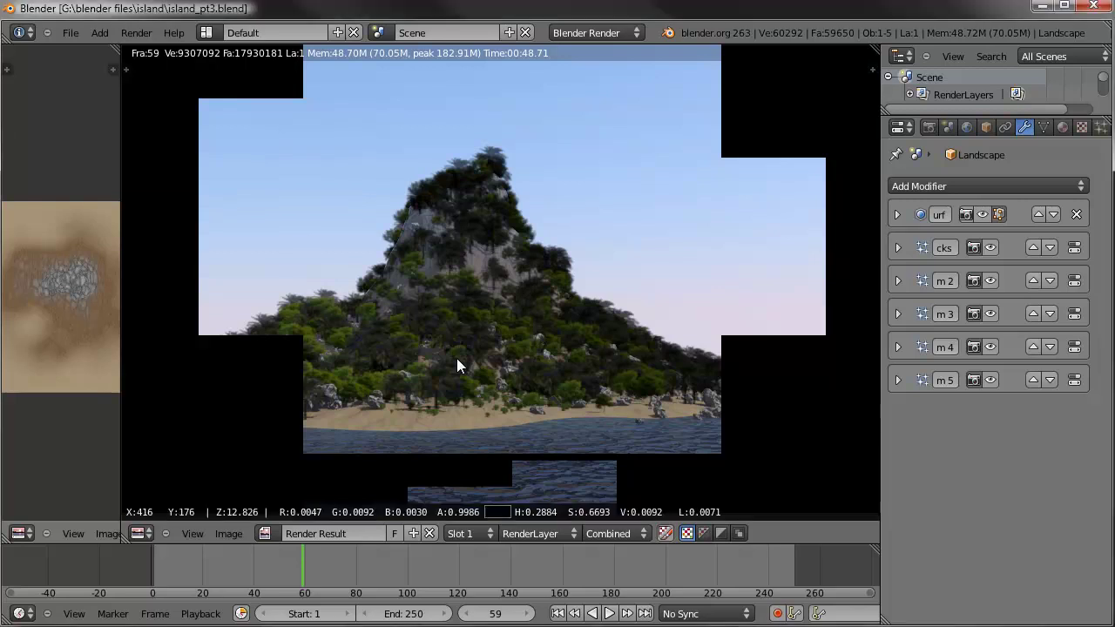
key(Escape)
click(968, 127)
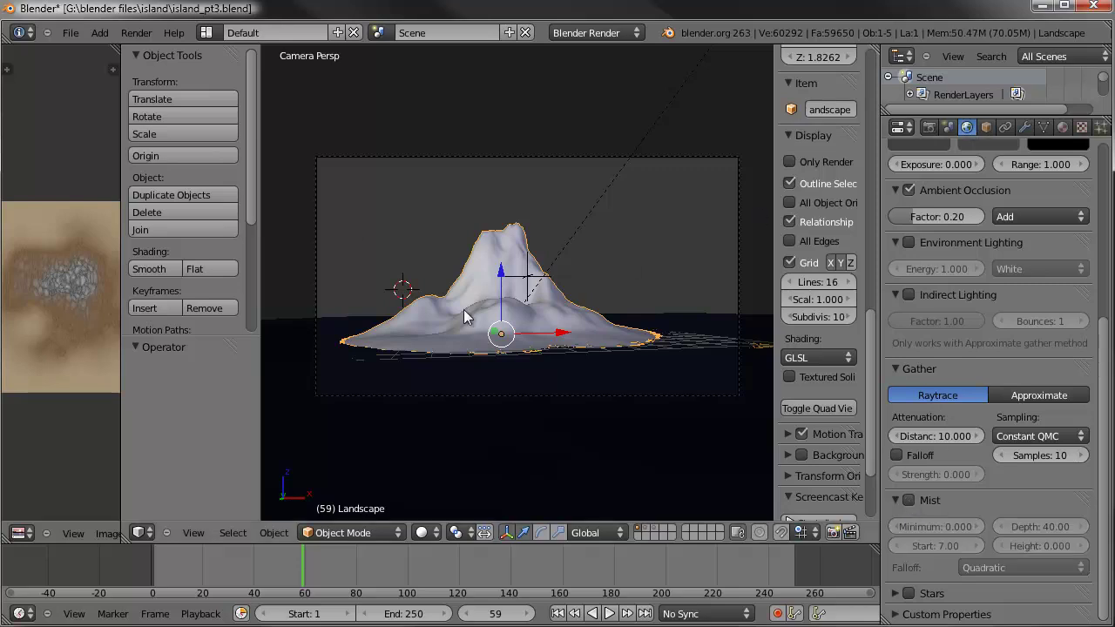
- Enable the Mist pass for the RenderLayer and save over island_pt3.blend
click(929, 128)
click(894, 255)
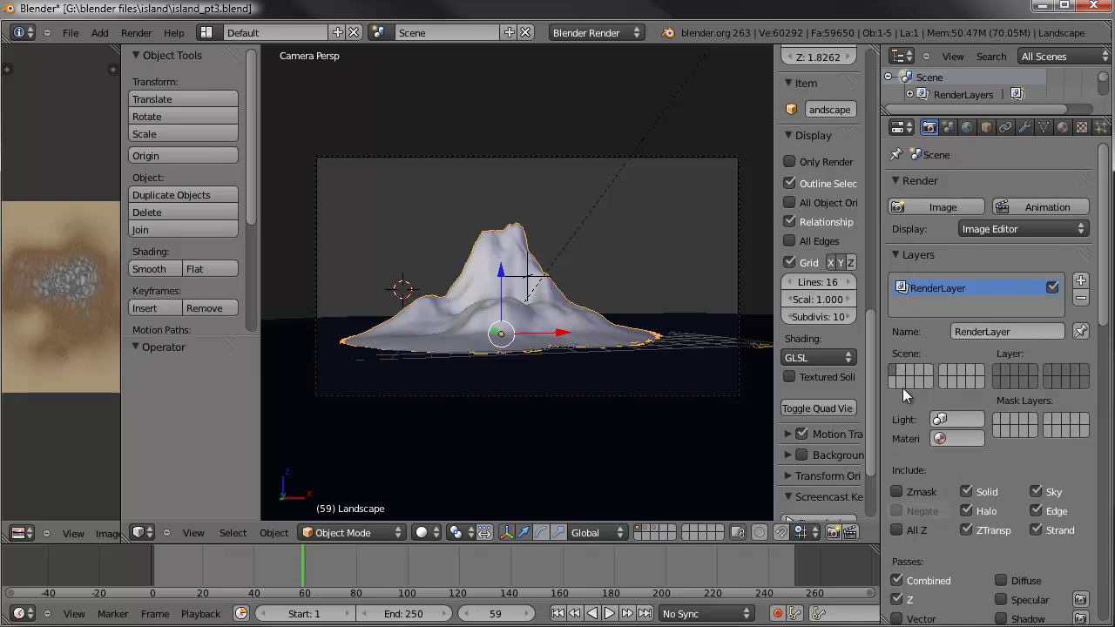
scroll(882, 465, down, 2)
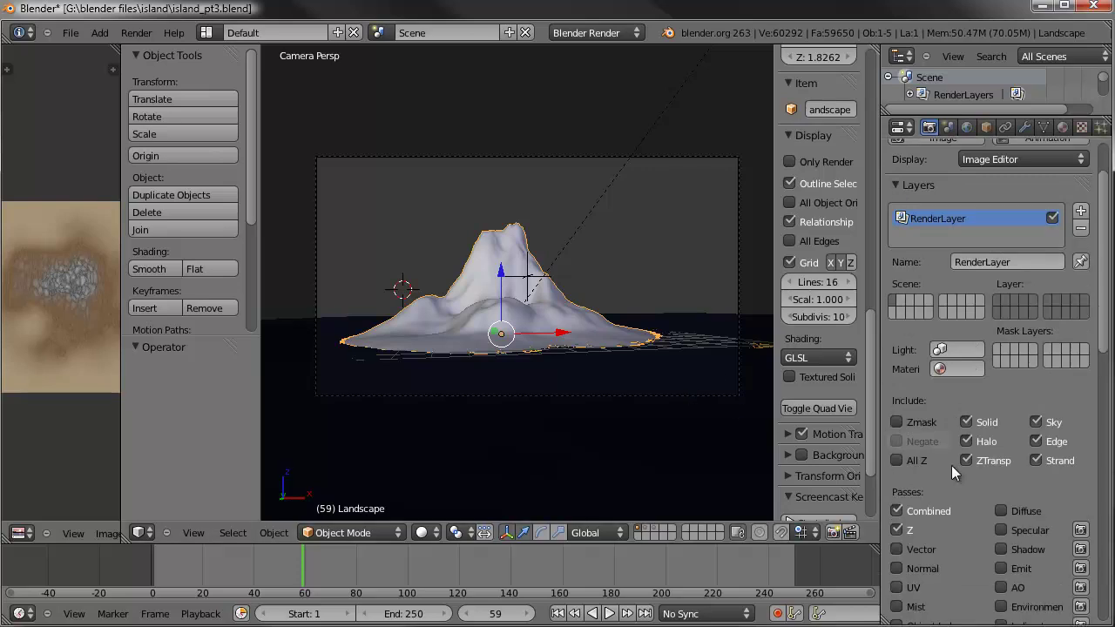
scroll(933, 140, up, 1)
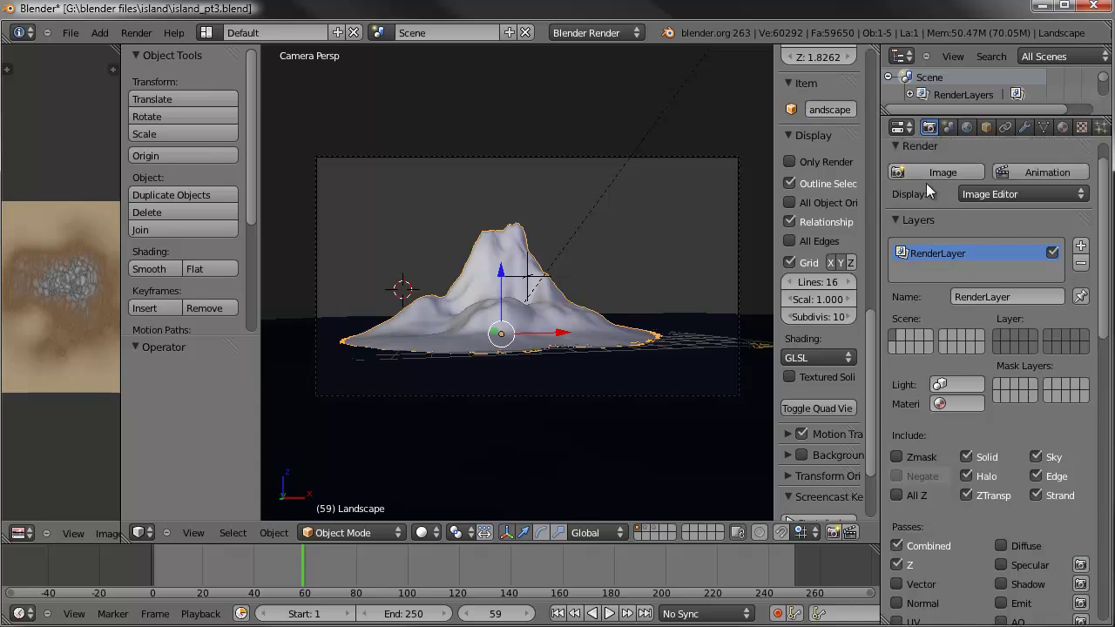
scroll(906, 514, down, 3)
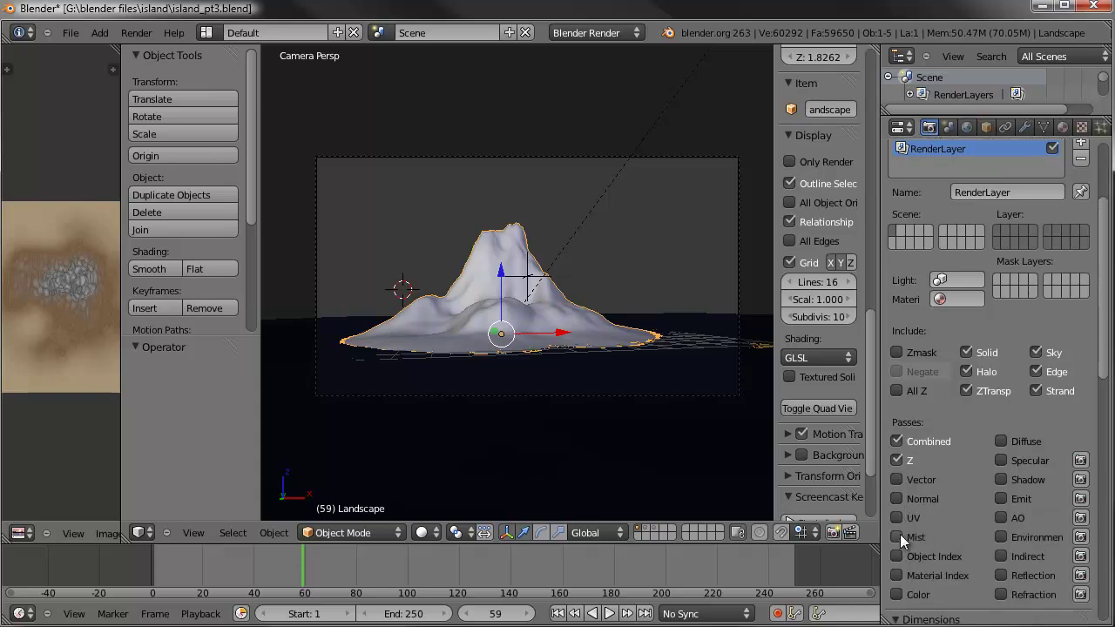
key(ctrl+s)
click(625, 363)
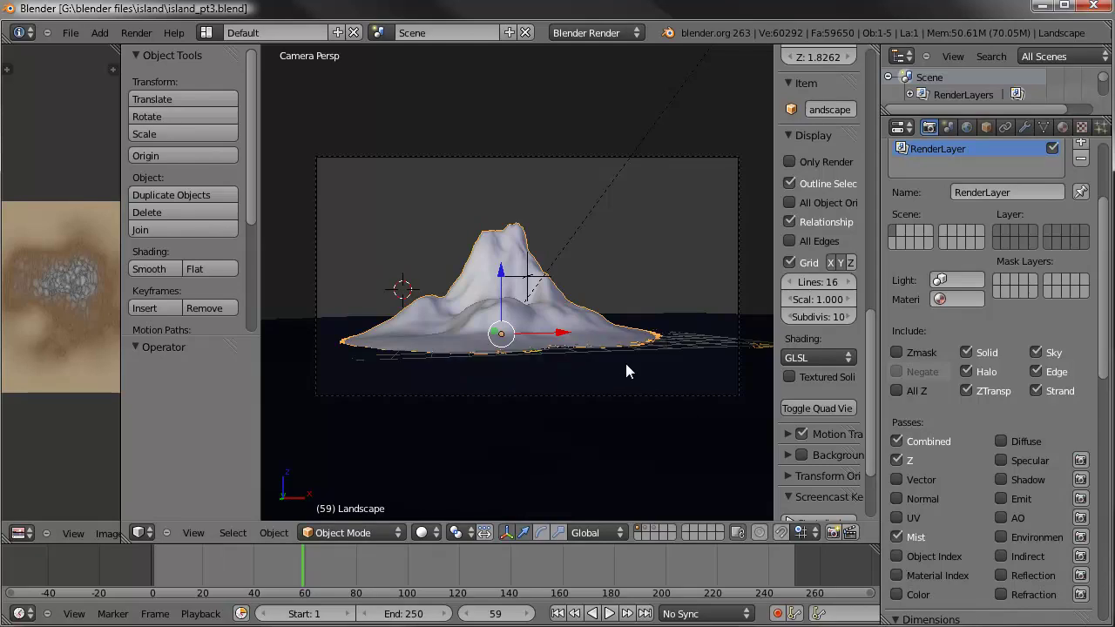
- Render the full island with the Mist pass and inspect the resulting image
key(F12)
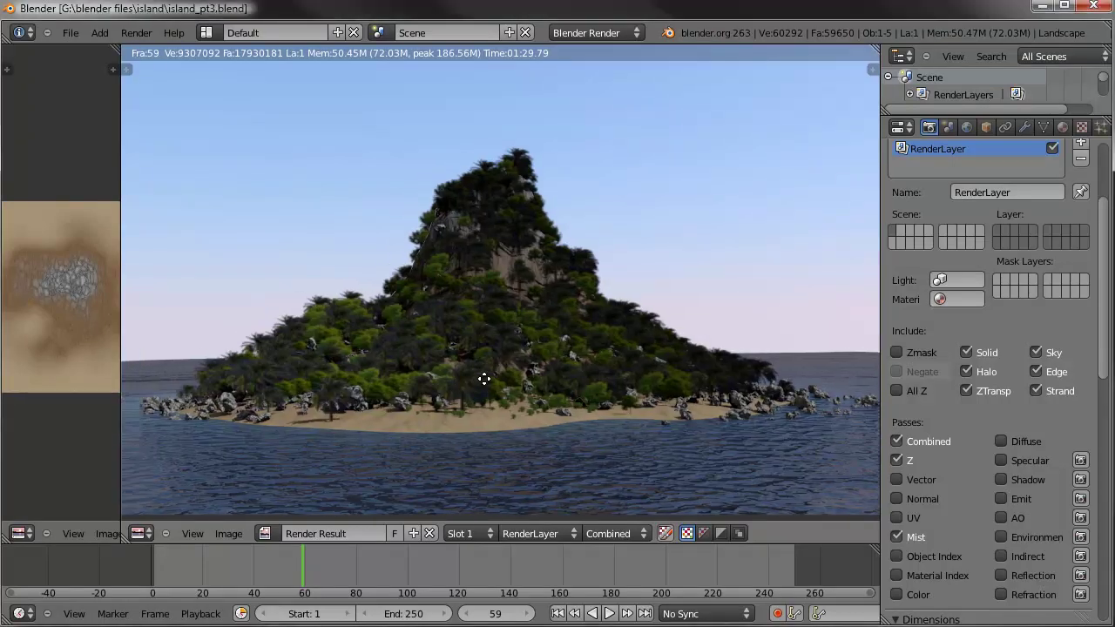
scroll(290, 367, up, 4)
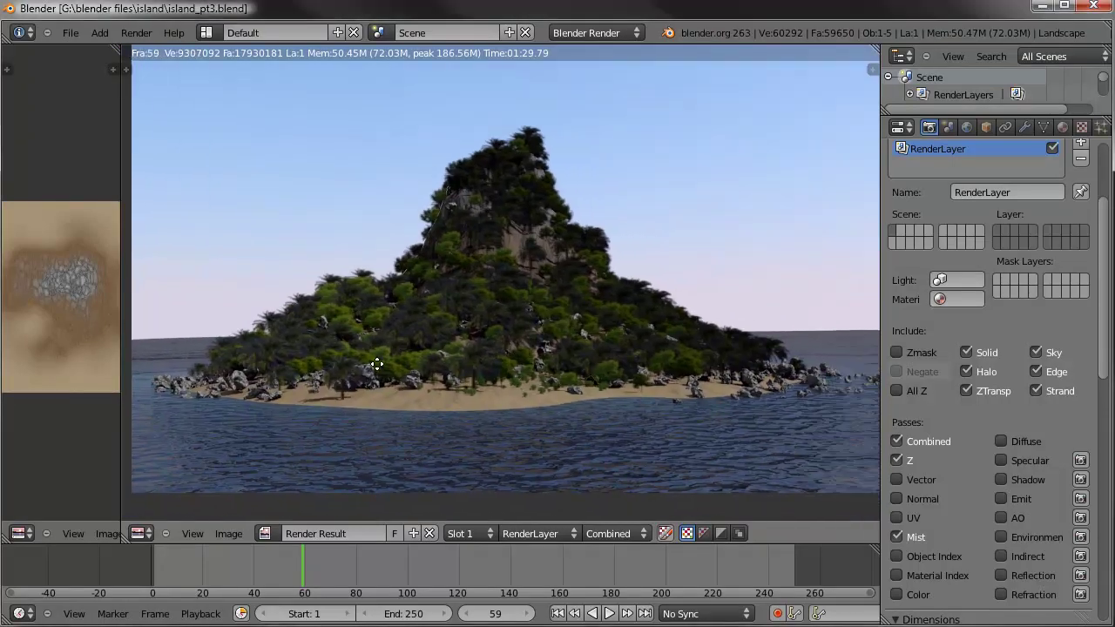
middle_drag(386, 370, 439, 373)
middle_drag(314, 340, 459, 340)
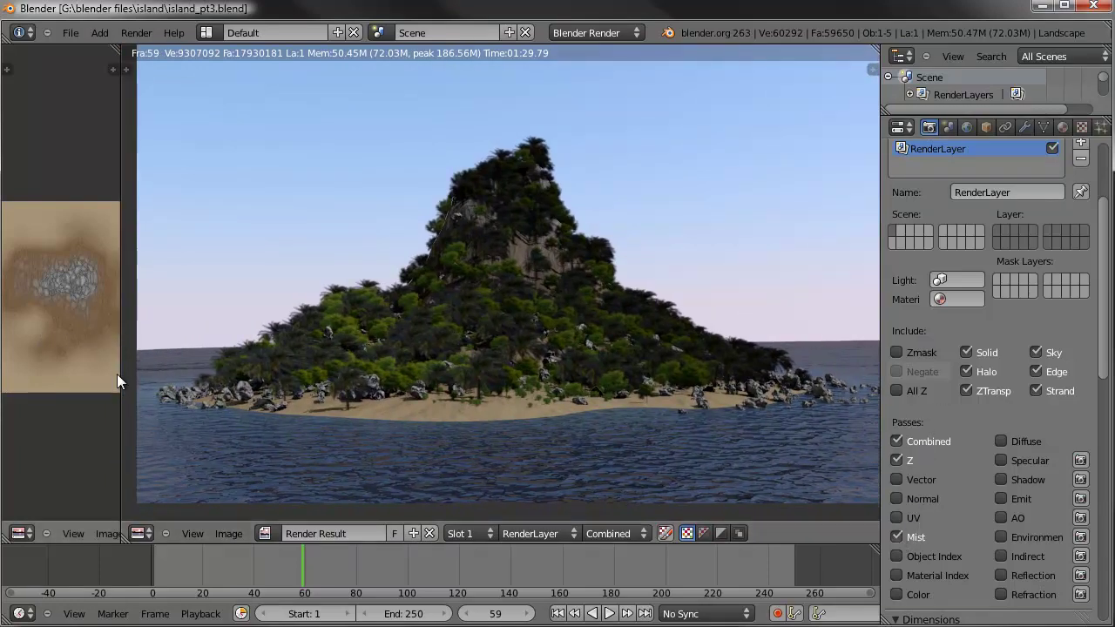
- Widen the area showing the terrain texturemap and switch it to the Node Editor
drag(125, 376, 346, 381)
drag(442, 370, 461, 371)
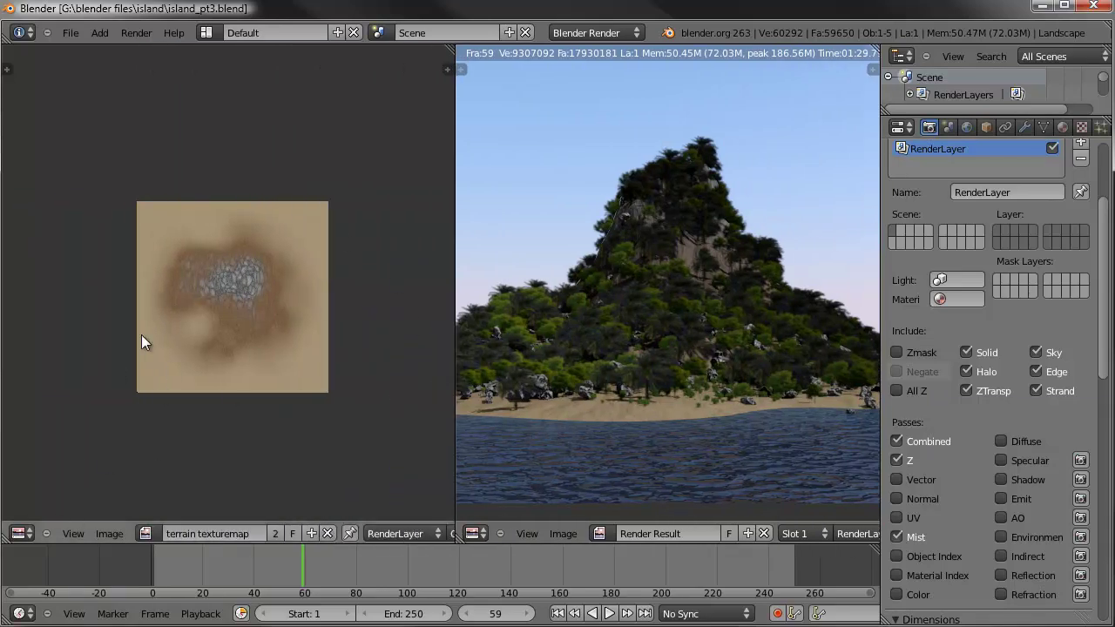
click(32, 534)
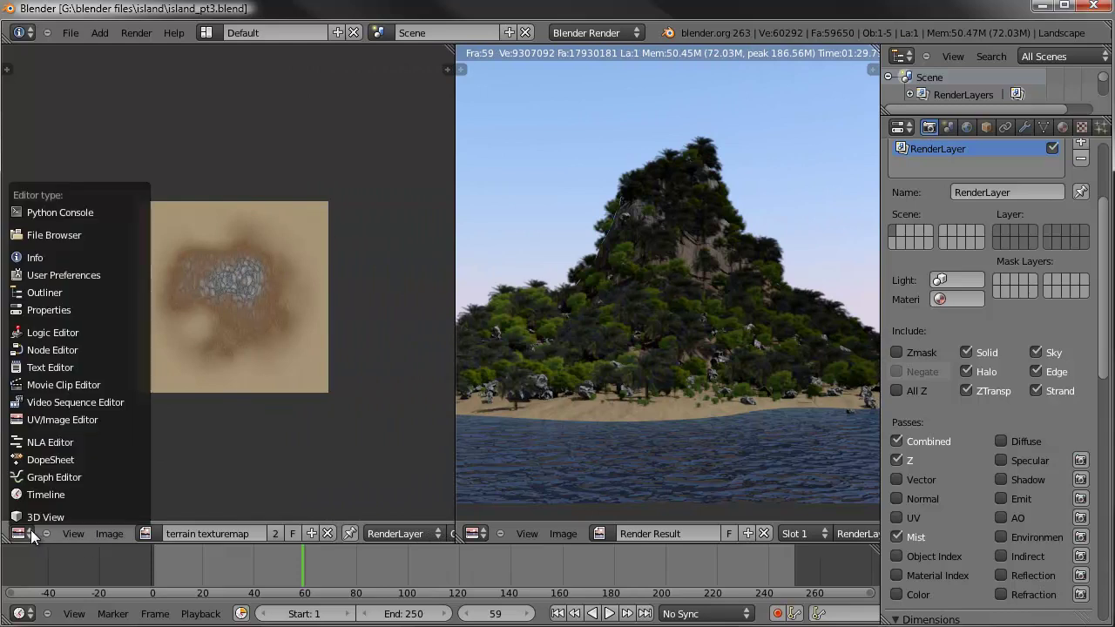
click(50, 350)
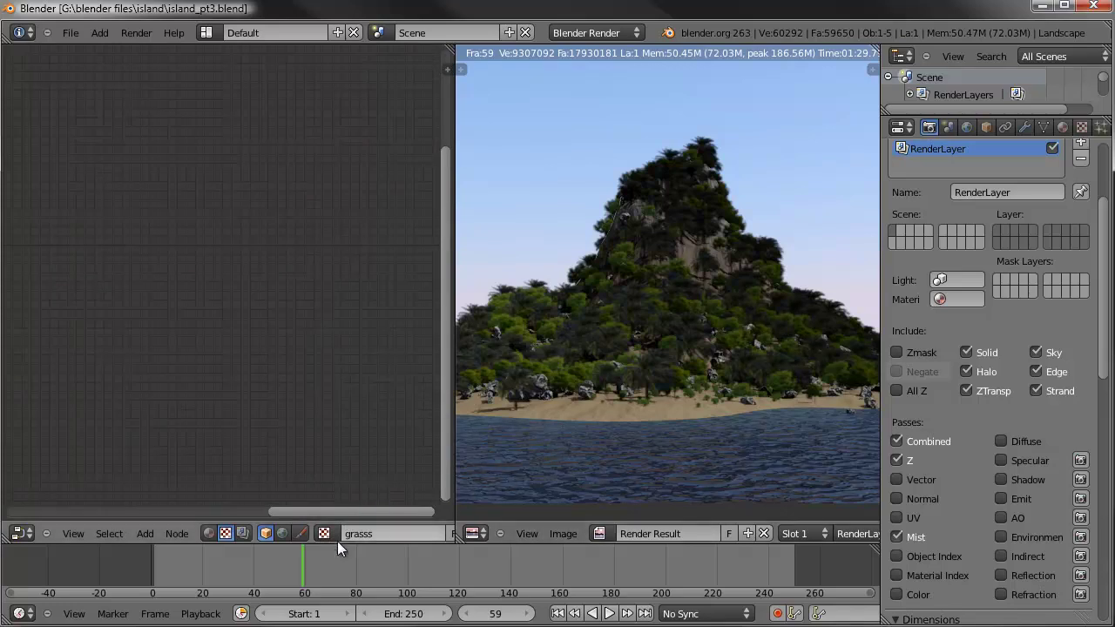
- Show the compositing nodes and enable Use Nodes and Backdrop
click(243, 534)
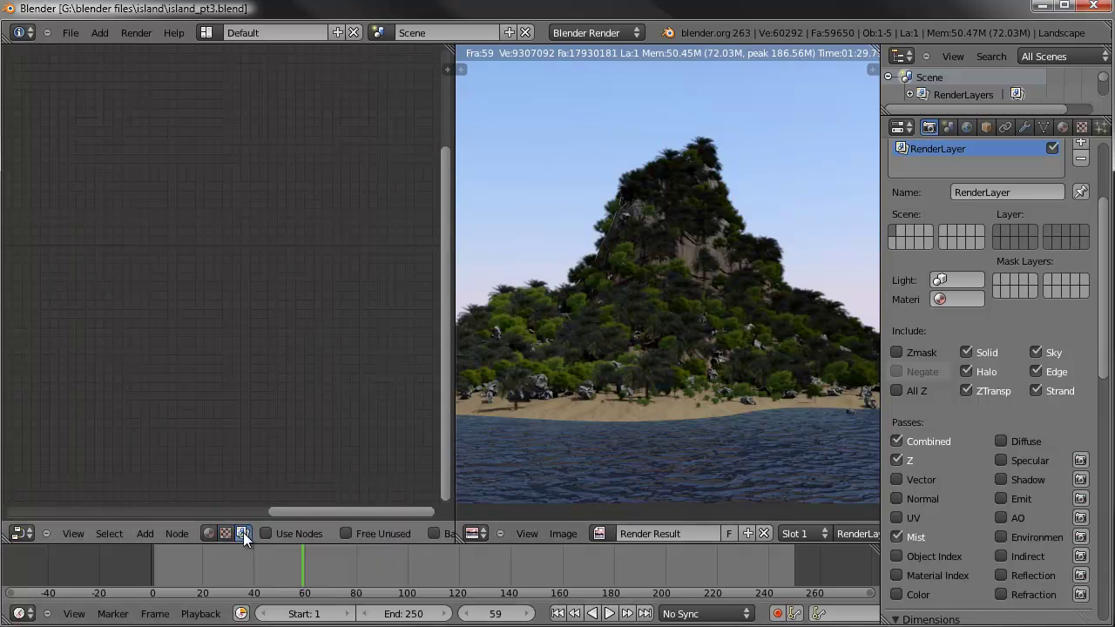
scroll(306, 533, down, 3)
click(192, 536)
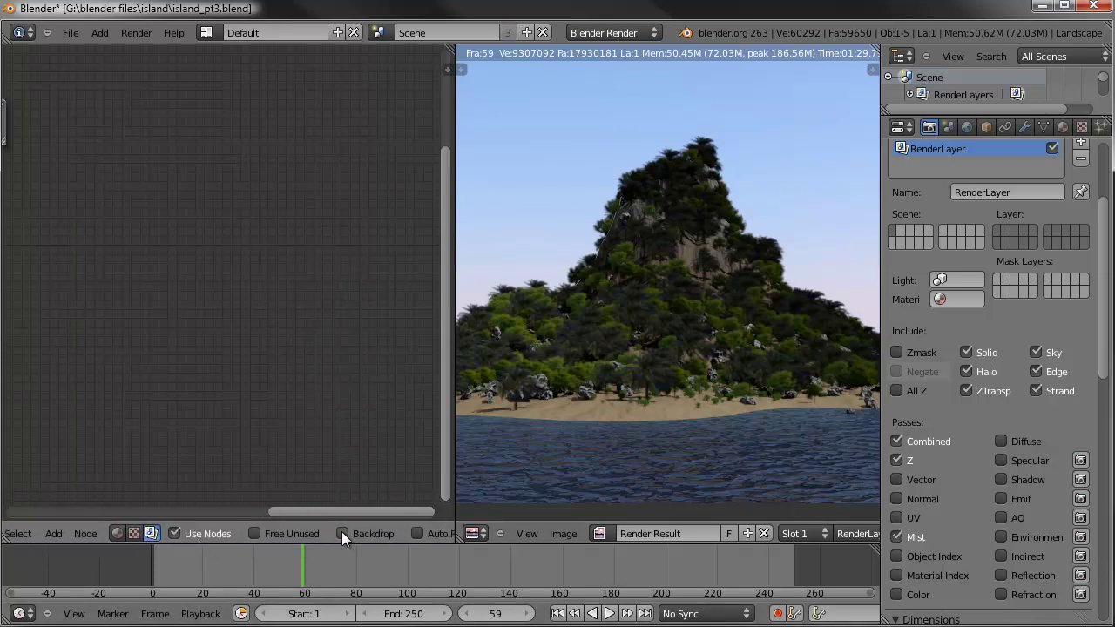
click(365, 532)
- Move the Render Layers and Composite nodes further apart and set the current frame to 41
scroll(157, 335, down, 2)
middle_drag(157, 336, 303, 373)
middle_drag(113, 266, 240, 393)
scroll(257, 318, up, 4)
drag(98, 225, 68, 209)
drag(272, 234, 334, 252)
click(258, 573)
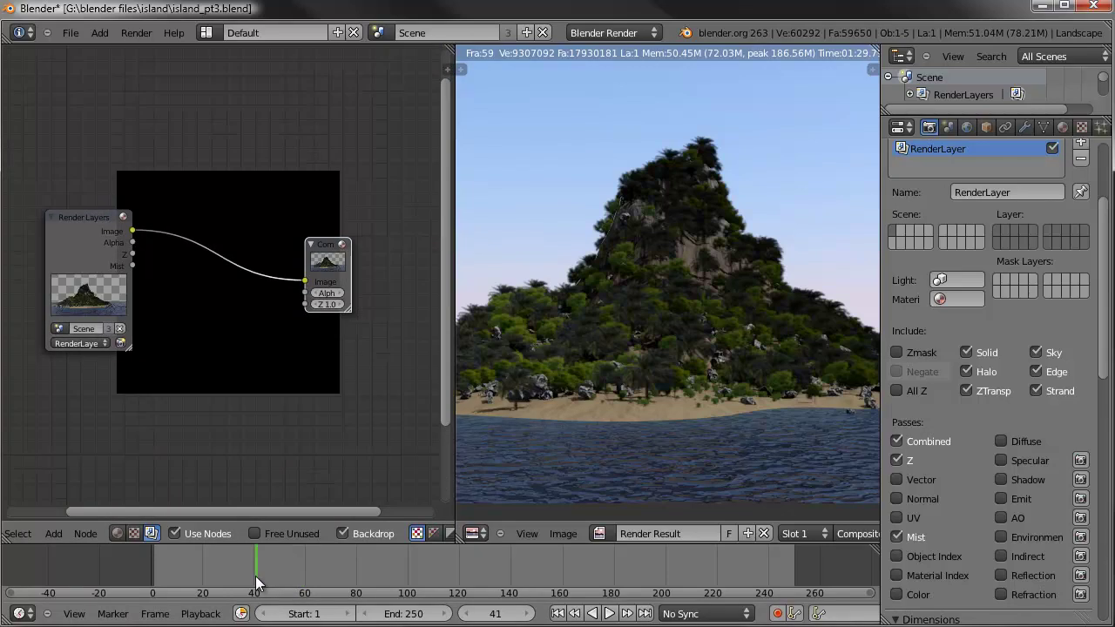
middle_drag(414, 379, 388, 410)
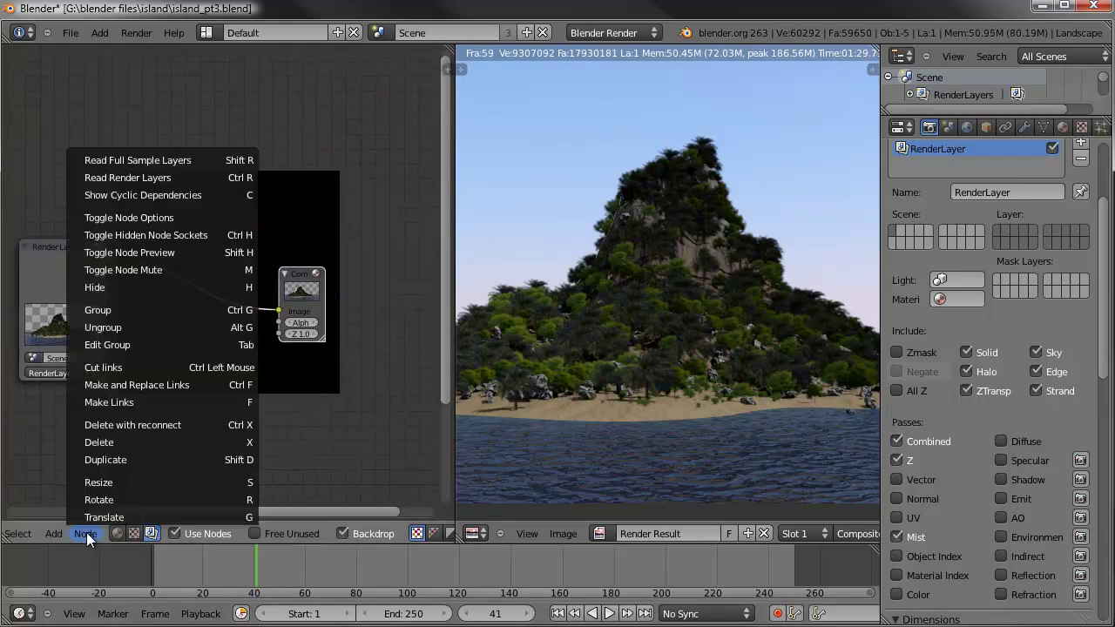
- Add a Viewer output node and connect the Render Layers' Image output to it
click(55, 534)
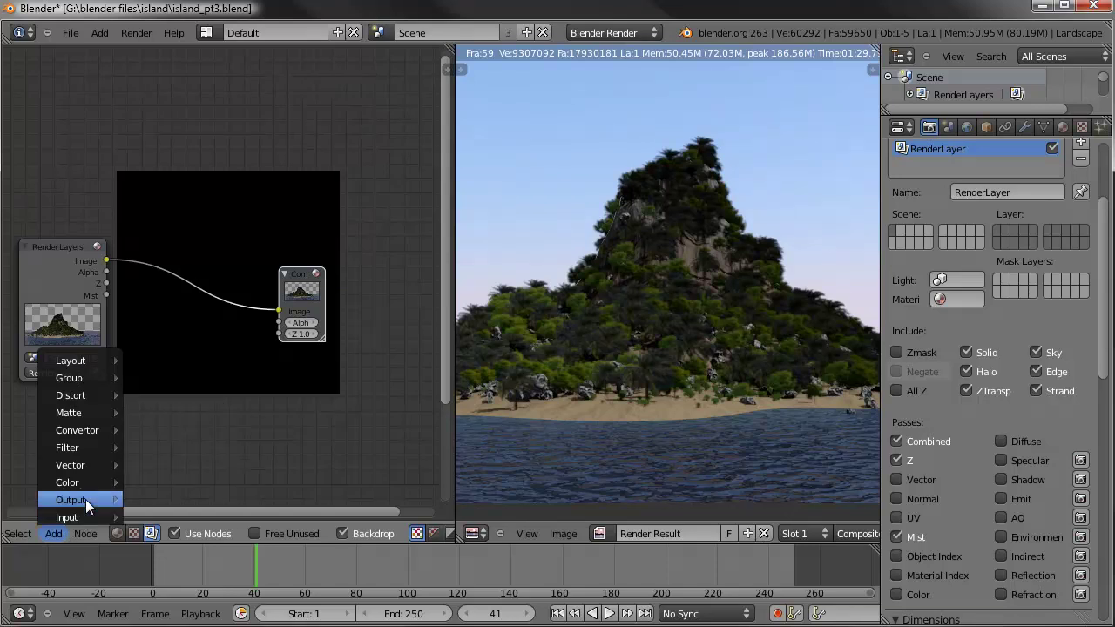
click(166, 515)
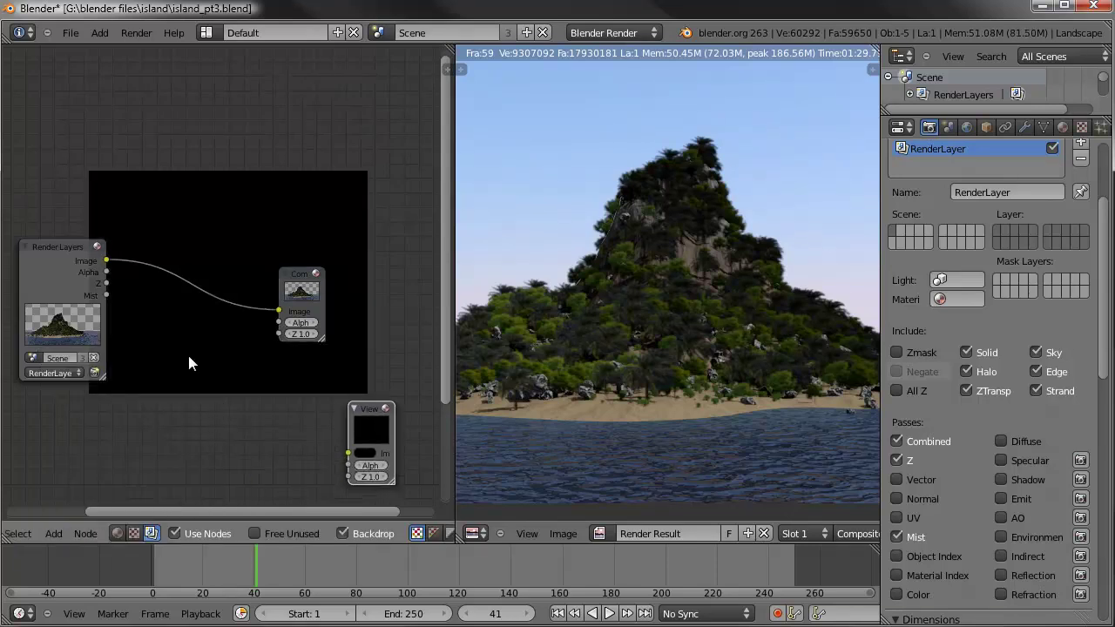
drag(105, 261, 351, 451)
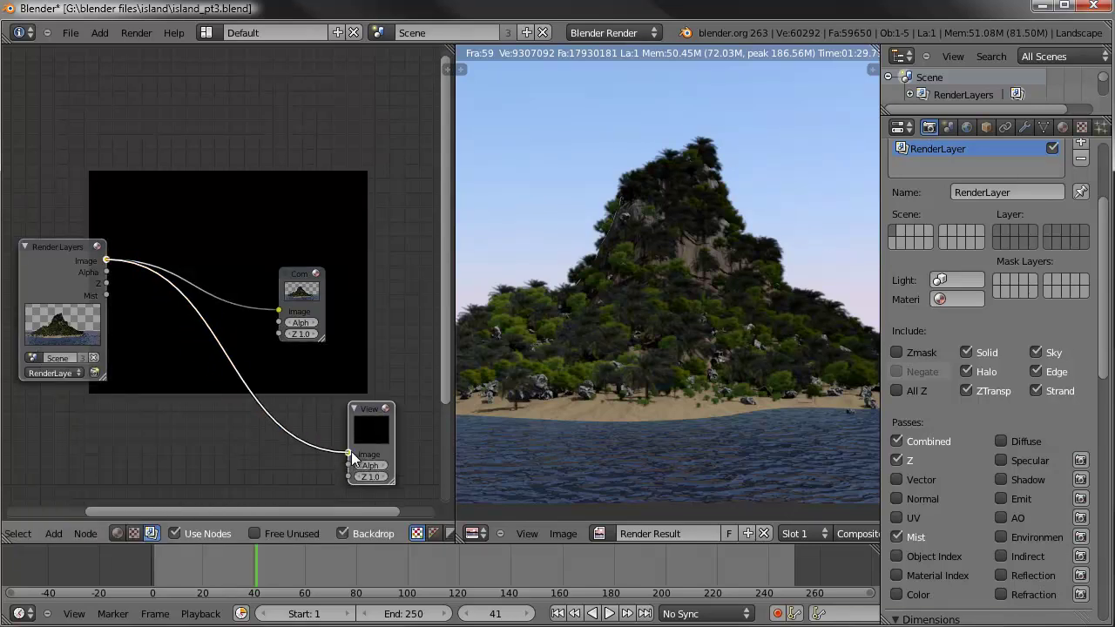
- Join the render result's area into the Node Editor and frame the nodes in the enlarged editor
scroll(335, 316, down, 2)
drag(450, 285, 464, 283)
drag(458, 542, 610, 467)
middle_drag(609, 467, 448, 232)
scroll(286, 314, up, 2)
scroll(462, 209, up, 1)
middle_drag(480, 186, 229, 192)
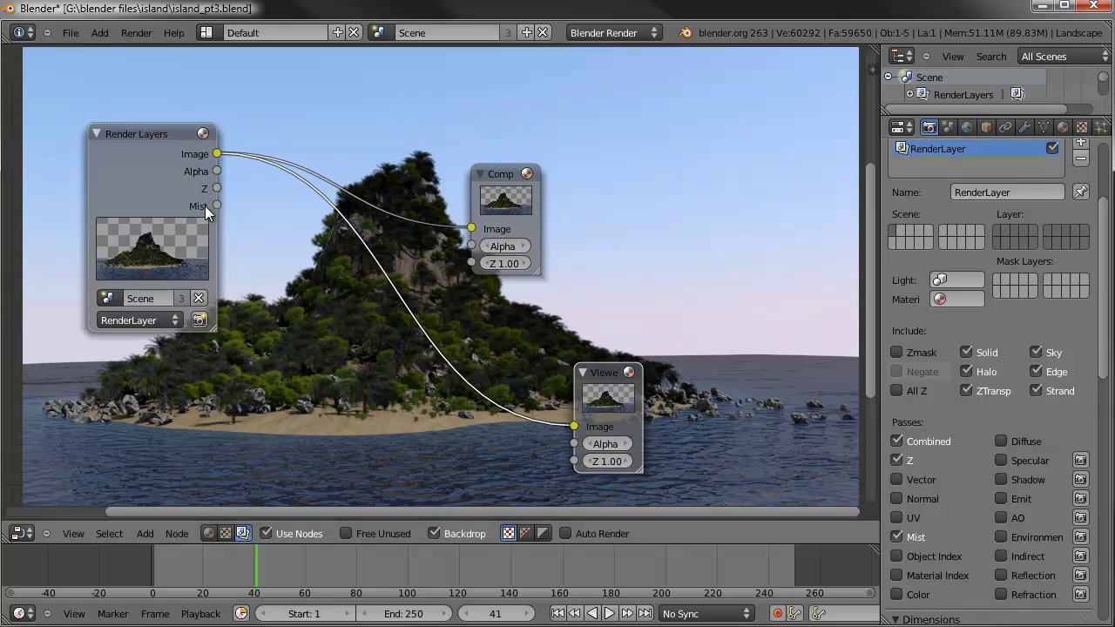
- Shift the Render Layers node and connect its Mist output to the Viewer's Image input
drag(150, 133, 109, 138)
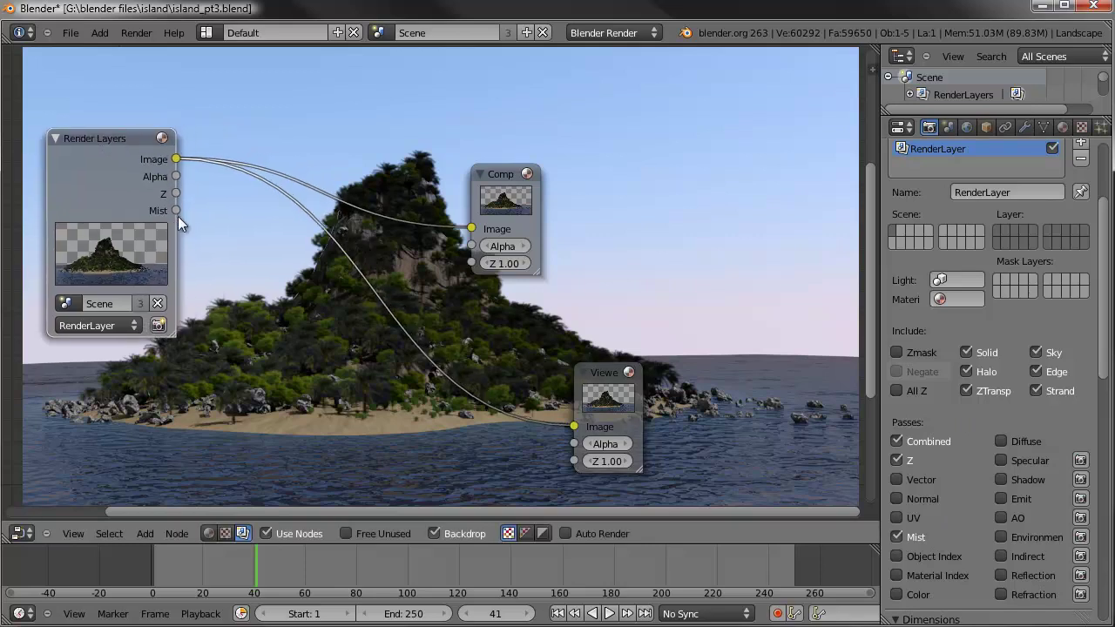
drag(175, 211, 573, 425)
middle_drag(381, 264, 212, 196)
middle_drag(279, 346, 458, 177)
middle_drag(386, 313, 403, 183)
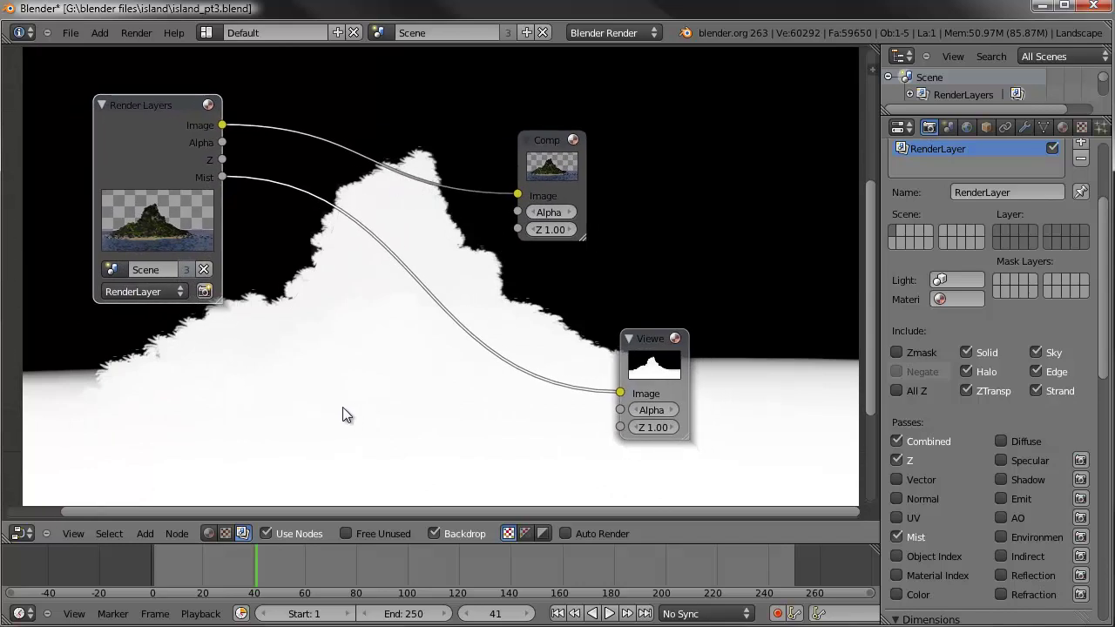
- Insert a ColorRamp node into the Mist link between the Render Layers and Viewer nodes
click(146, 533)
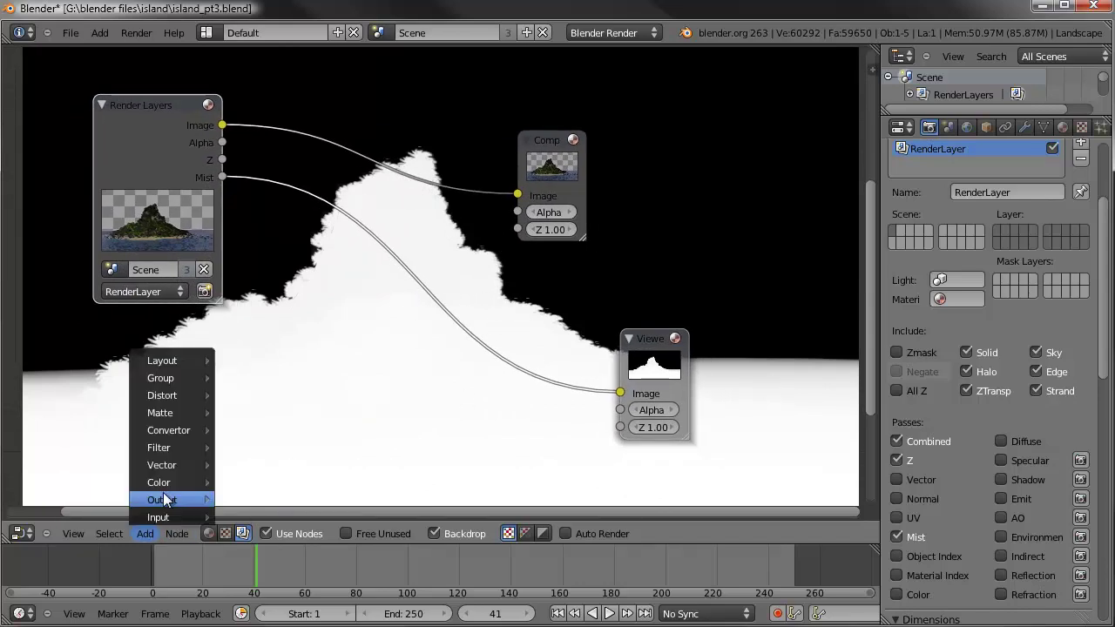
mouse_move(168, 430)
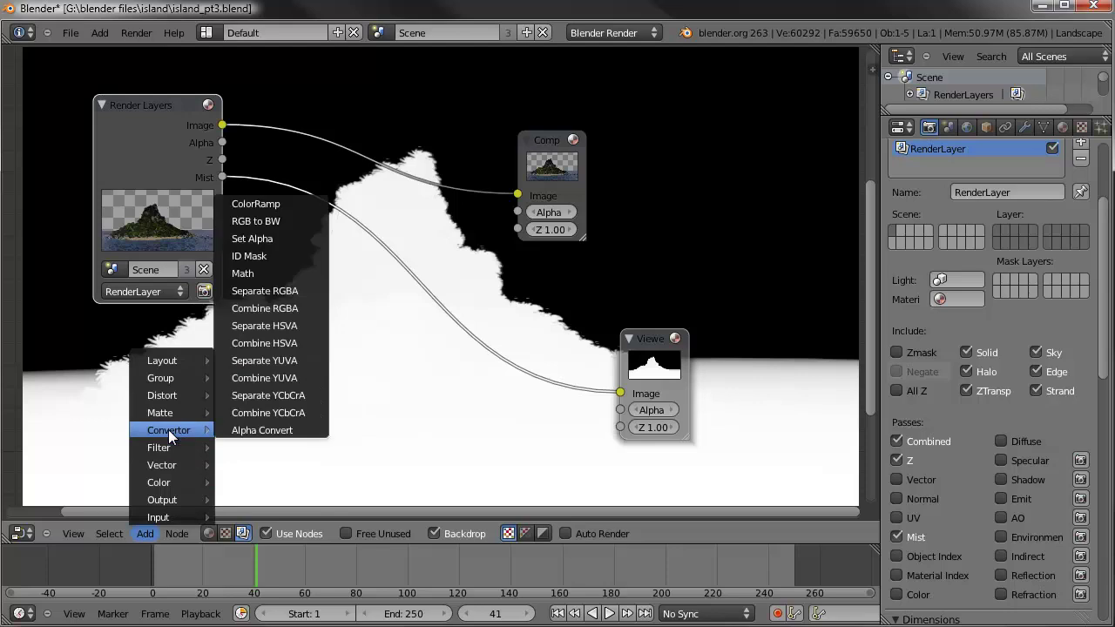
click(259, 200)
click(399, 226)
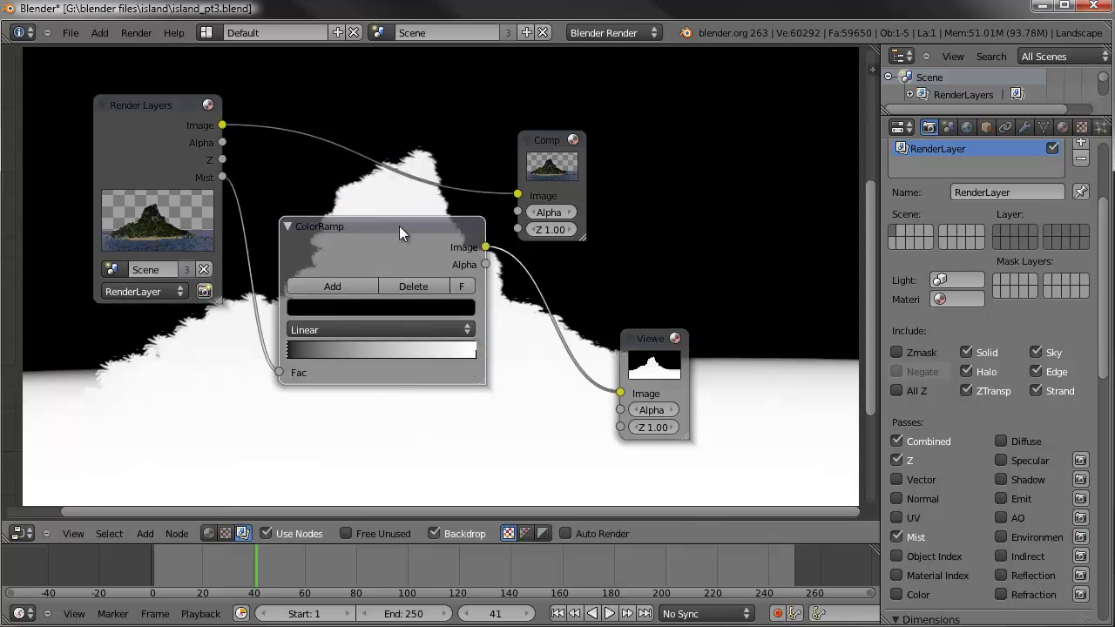
- Test the ColorRamp's black stop at about three quarters of the ramp and bring it back close to the start
drag(476, 355, 507, 358)
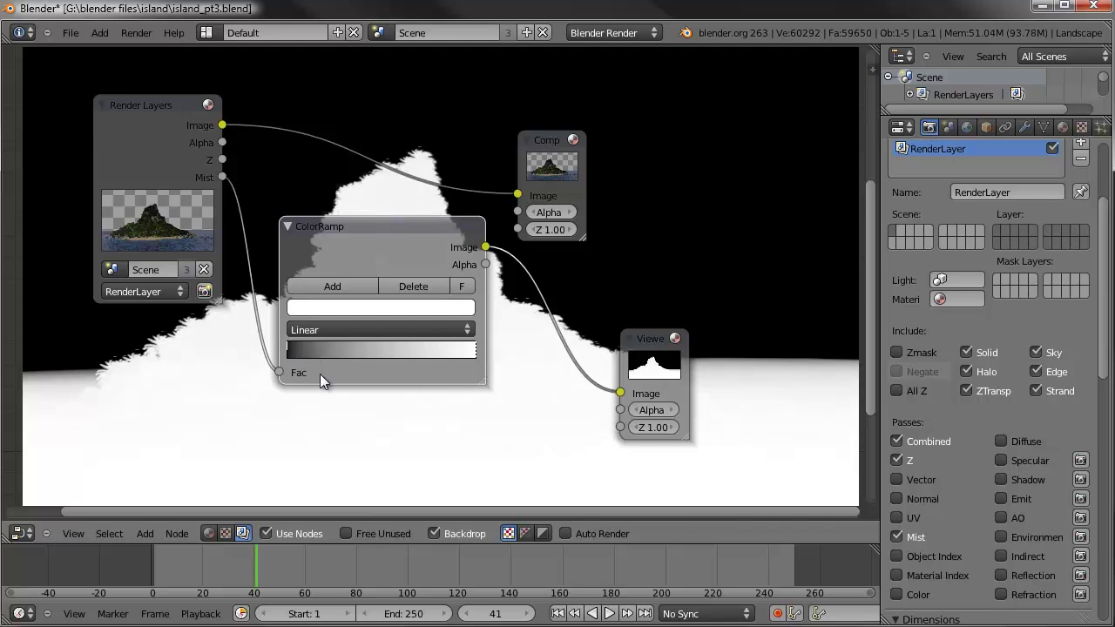
click(288, 348)
drag(288, 349, 427, 352)
drag(417, 225, 399, 345)
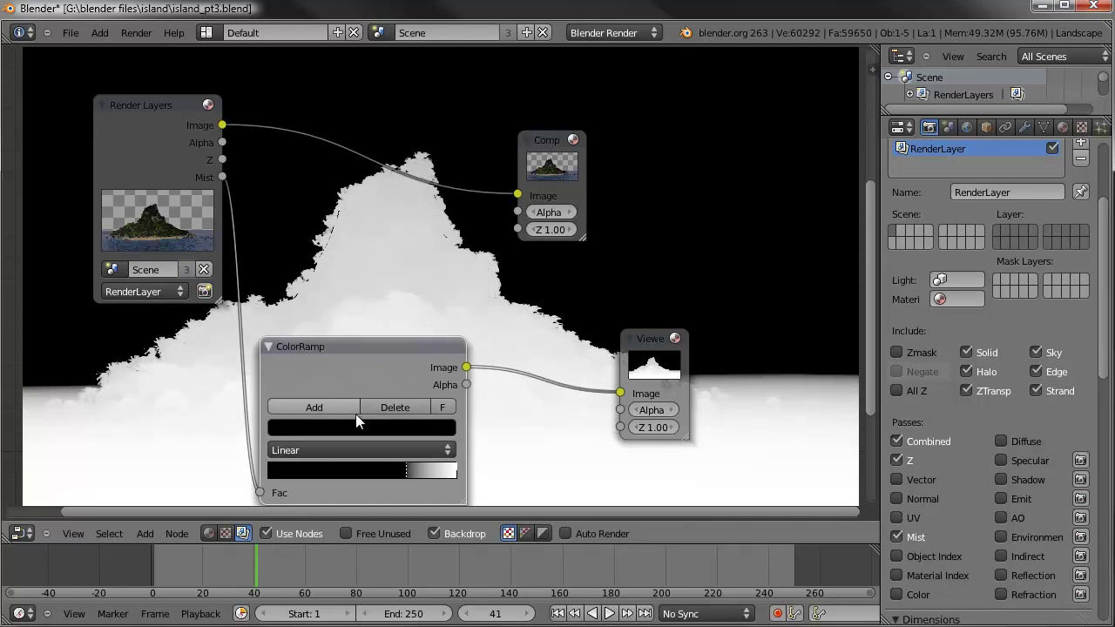
drag(397, 471, 267, 469)
- Spread out the nodes, moving Render Layers and ColorRamp back and the Viewer further away to make room between them
drag(339, 360, 297, 210)
scroll(468, 215, down, 2)
middle_drag(241, 213, 239, 233)
drag(262, 187, 126, 194)
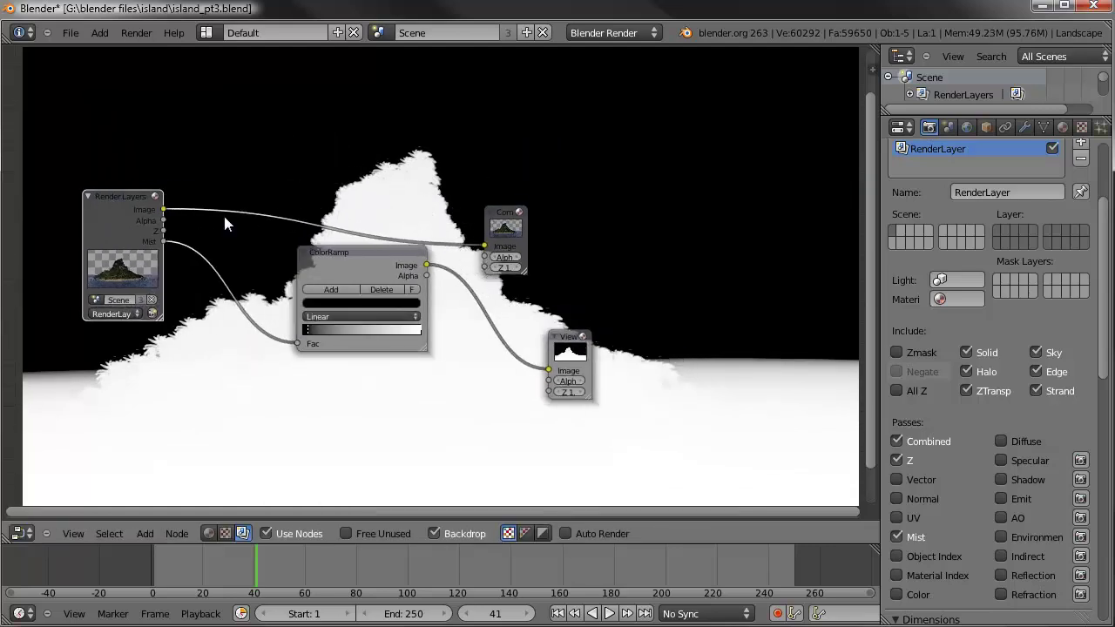
drag(385, 252, 308, 299)
drag(582, 346, 630, 346)
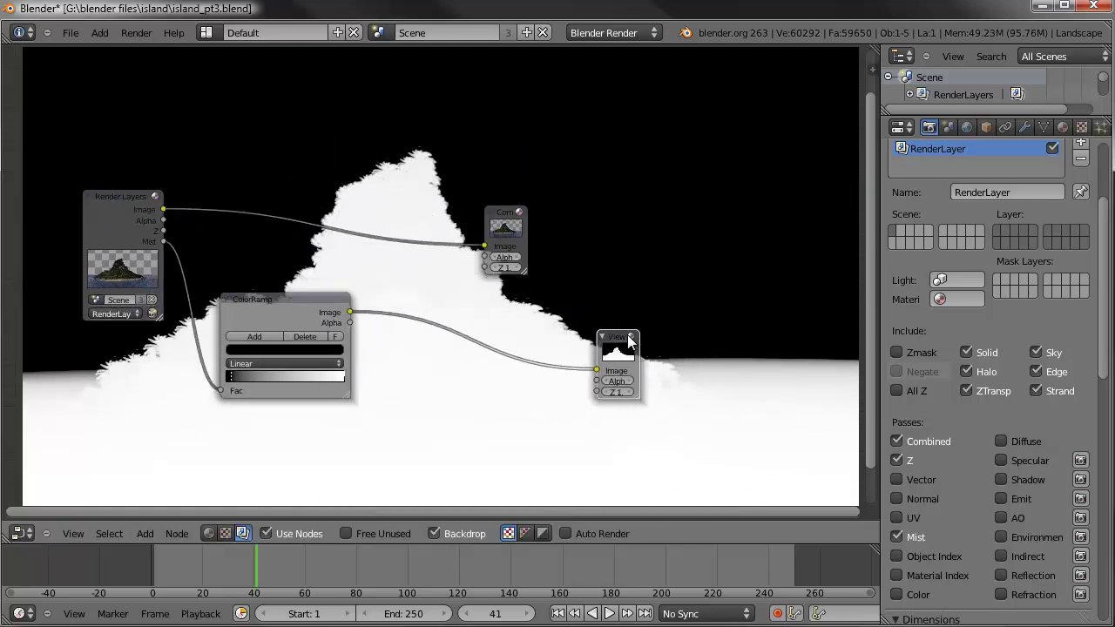
- Insert a Mix node into the link between Render Layers and Composite, and move the Composite node further away
click(148, 533)
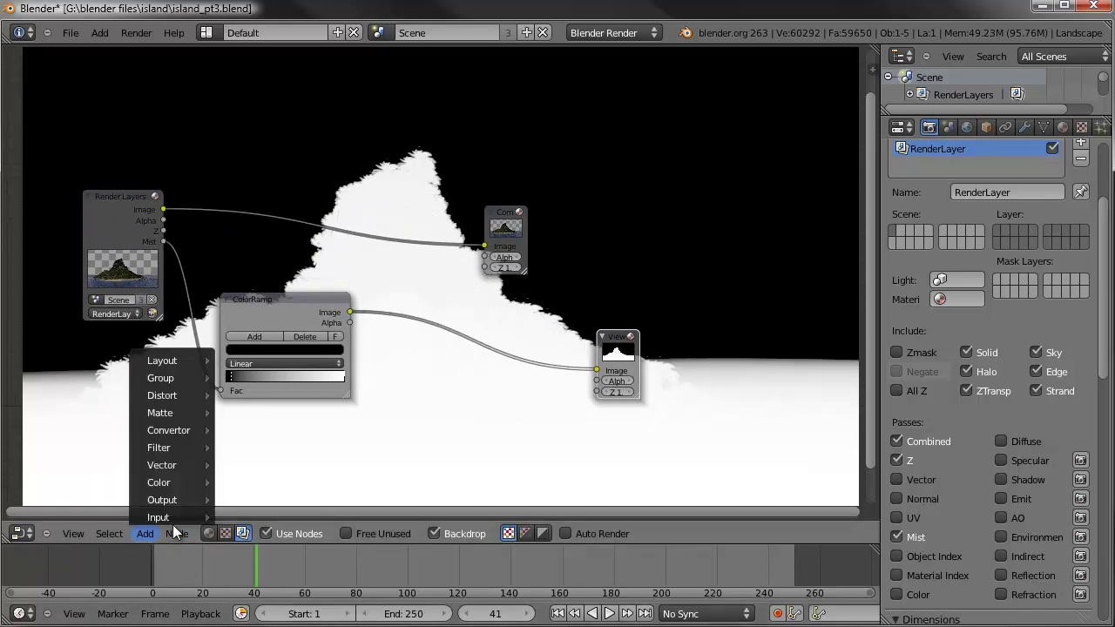
mouse_move(173, 483)
click(239, 325)
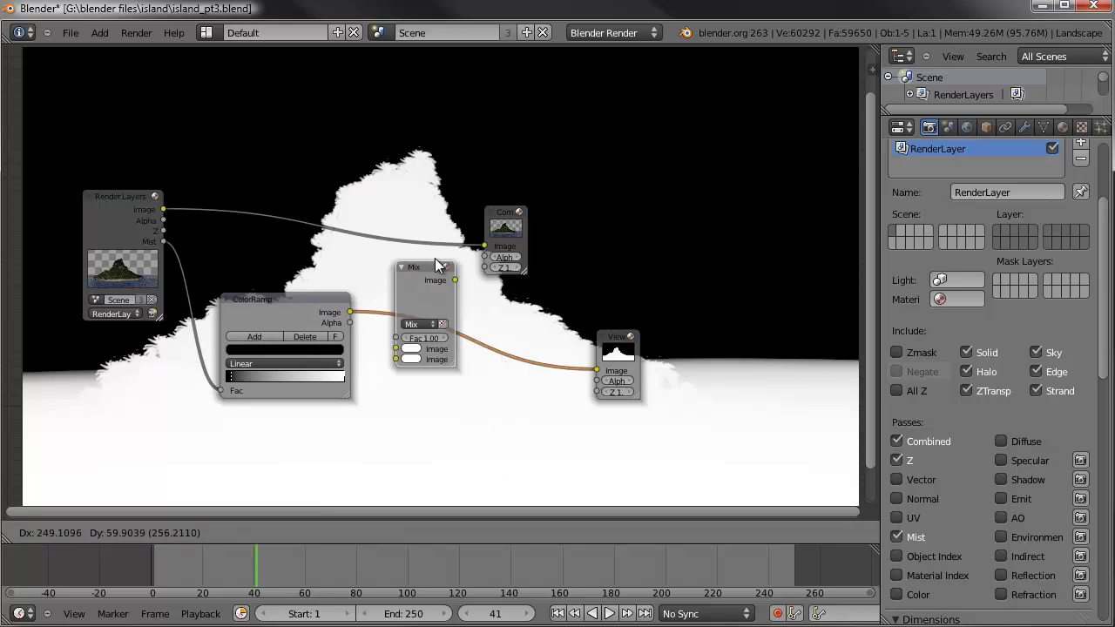
click(412, 198)
drag(506, 212, 573, 205)
scroll(334, 241, up, 1)
middle_drag(343, 244, 393, 258)
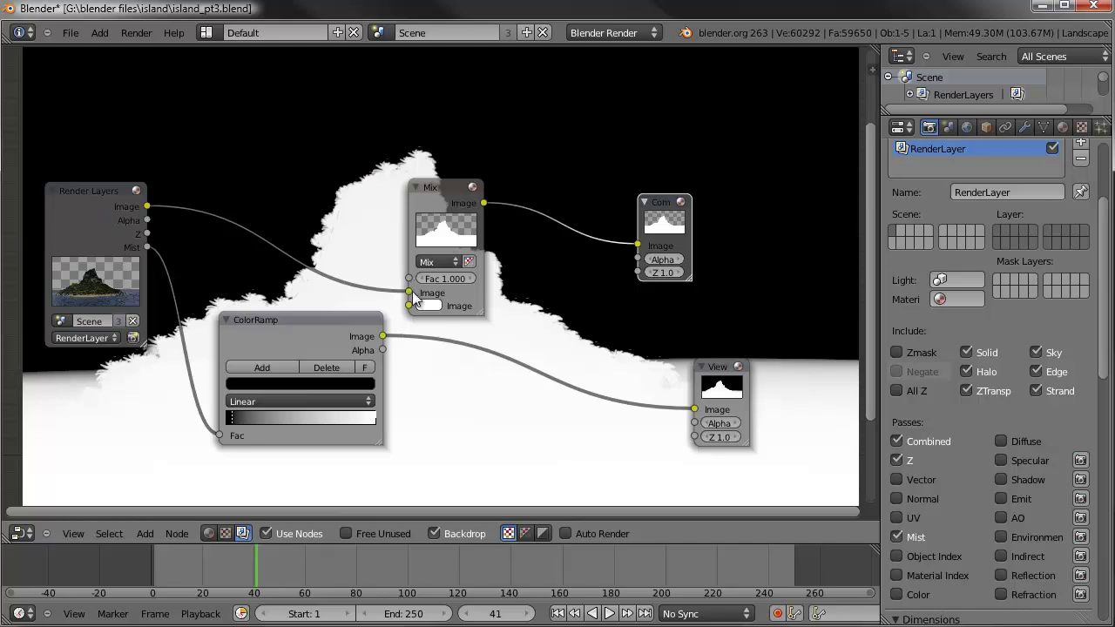
- Reconnect the Render Layers' Image link to the Mix node's second Image input and shift the Mix node
drag(409, 292, 410, 306)
drag(445, 184, 485, 173)
middle_drag(443, 323, 448, 297)
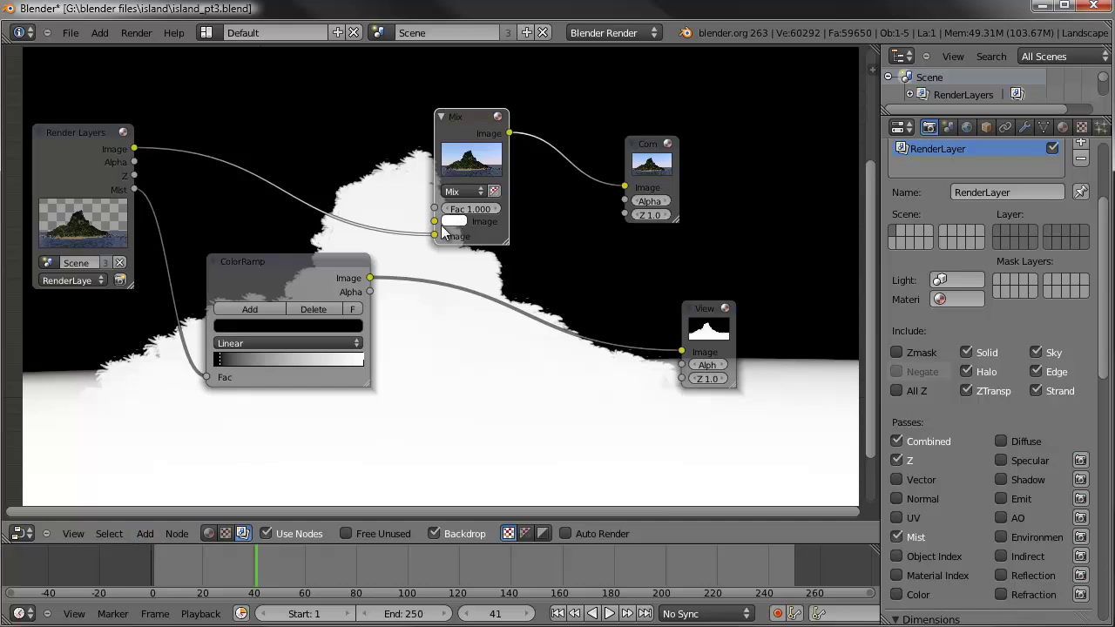
- Add an RGB input node, connect it to the Mix node's first Image input and set its colour to pale blue
click(146, 533)
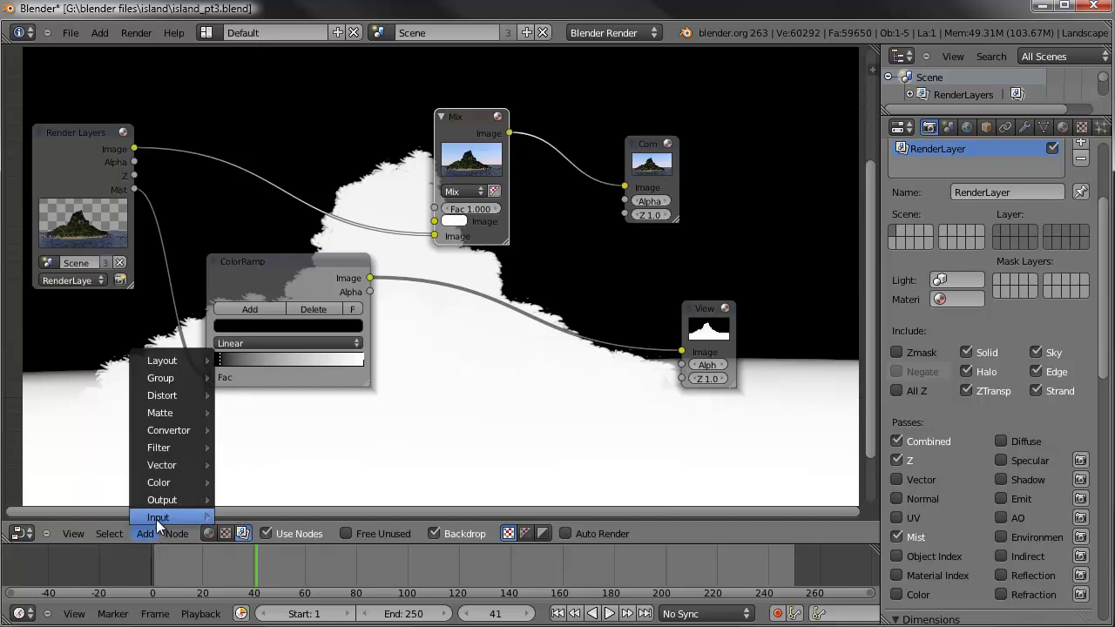
mouse_move(159, 516)
click(243, 482)
middle_drag(338, 422, 328, 388)
drag(315, 392, 422, 187)
click(278, 414)
- Reposition the Mix and ColorRamp nodes and connect the ColorRamp's Image output to the Mix node's Fac input
drag(457, 81, 475, 96)
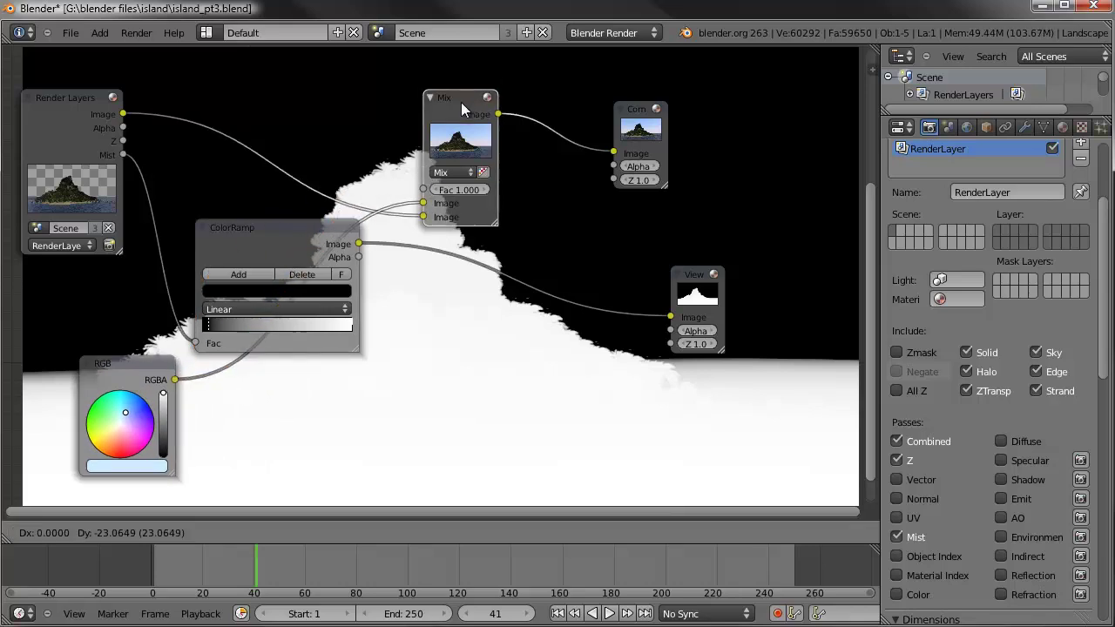
drag(278, 236, 266, 225)
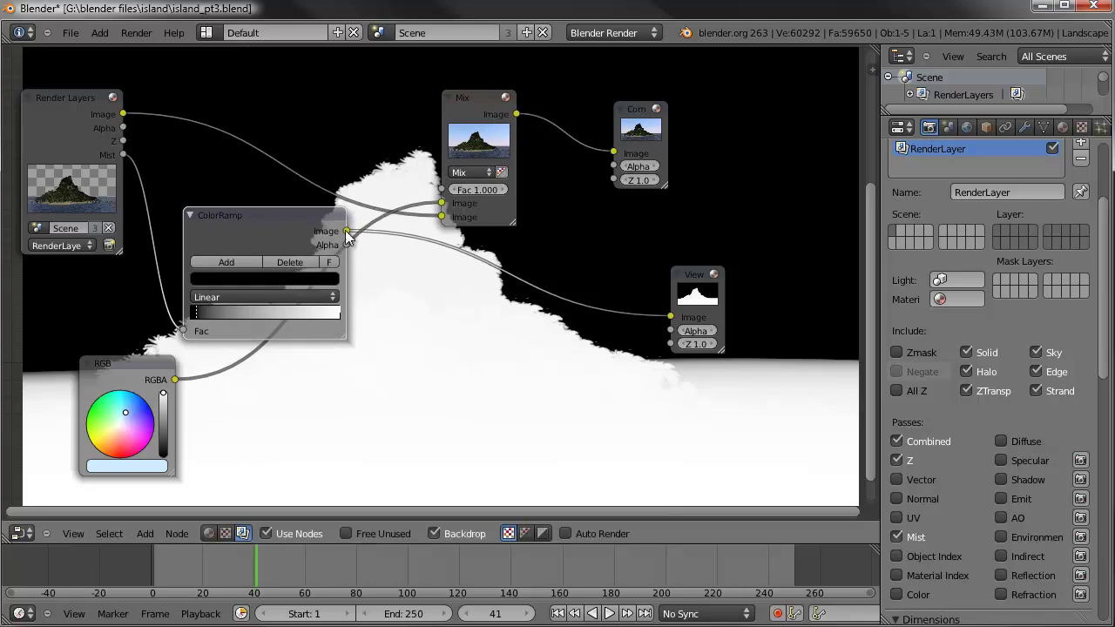
scroll(448, 201, up, 1)
middle_drag(360, 233, 378, 271)
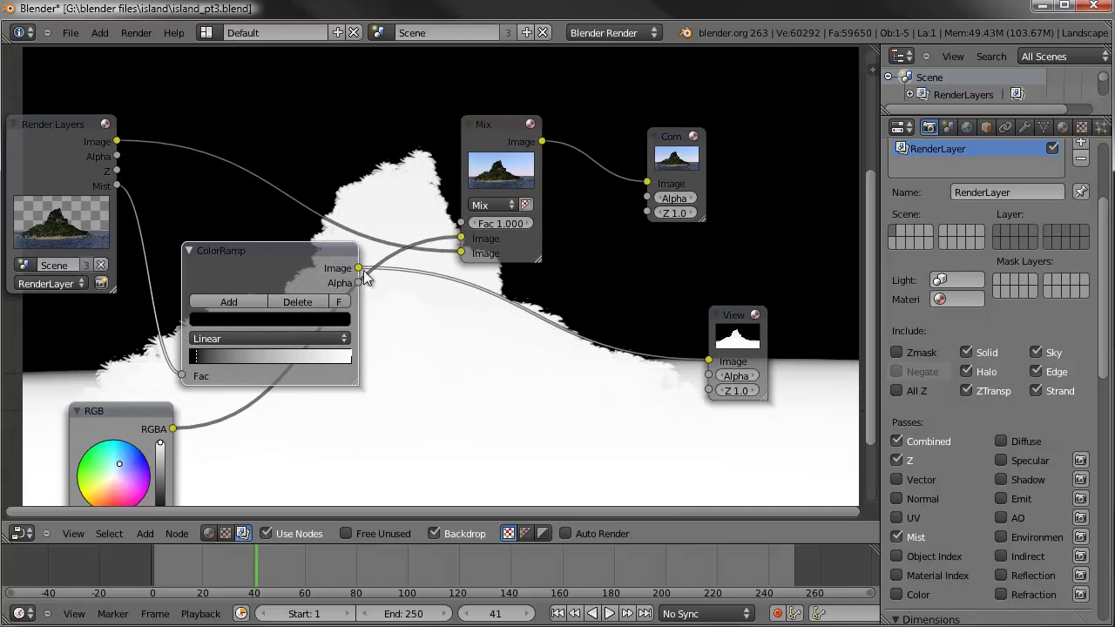
drag(358, 268, 461, 224)
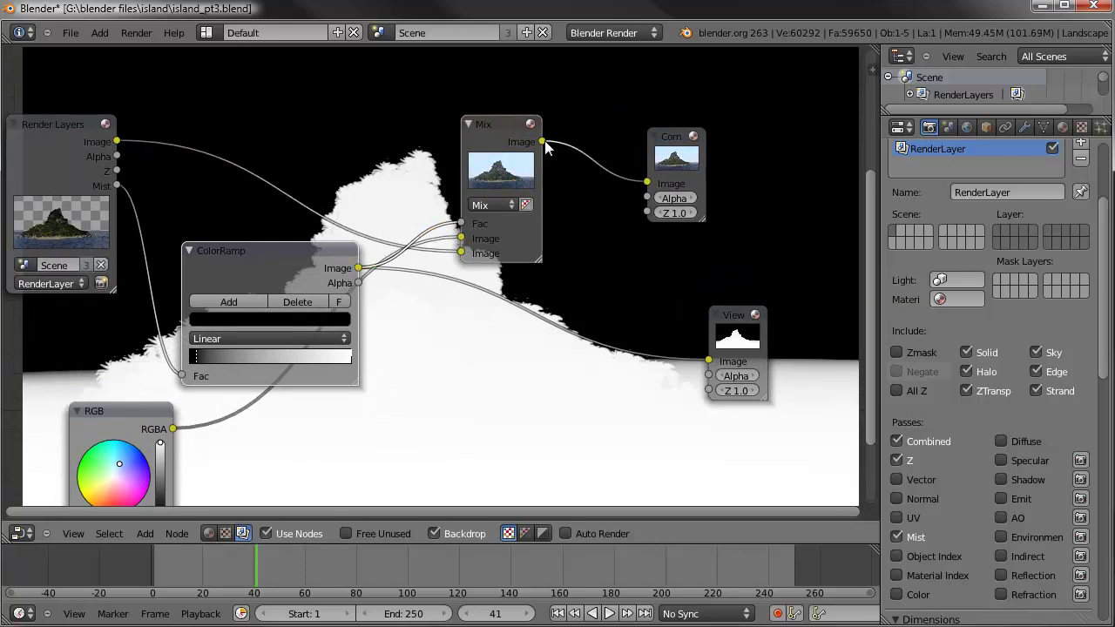
- Connect the Mix node's output to the Viewer's Image input and inspect the misted island in the backdrop
drag(589, 276, 710, 361)
scroll(553, 299, down, 1)
middle_drag(553, 299, 354, 307)
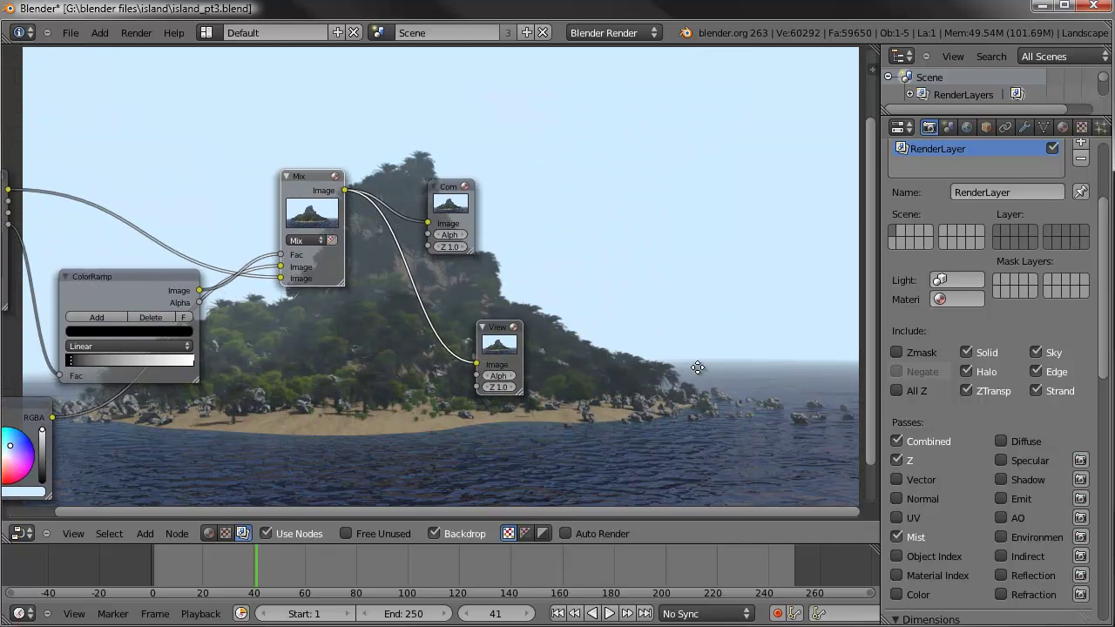
middle_drag(698, 376, 706, 301)
middle_drag(317, 306, 513, 414)
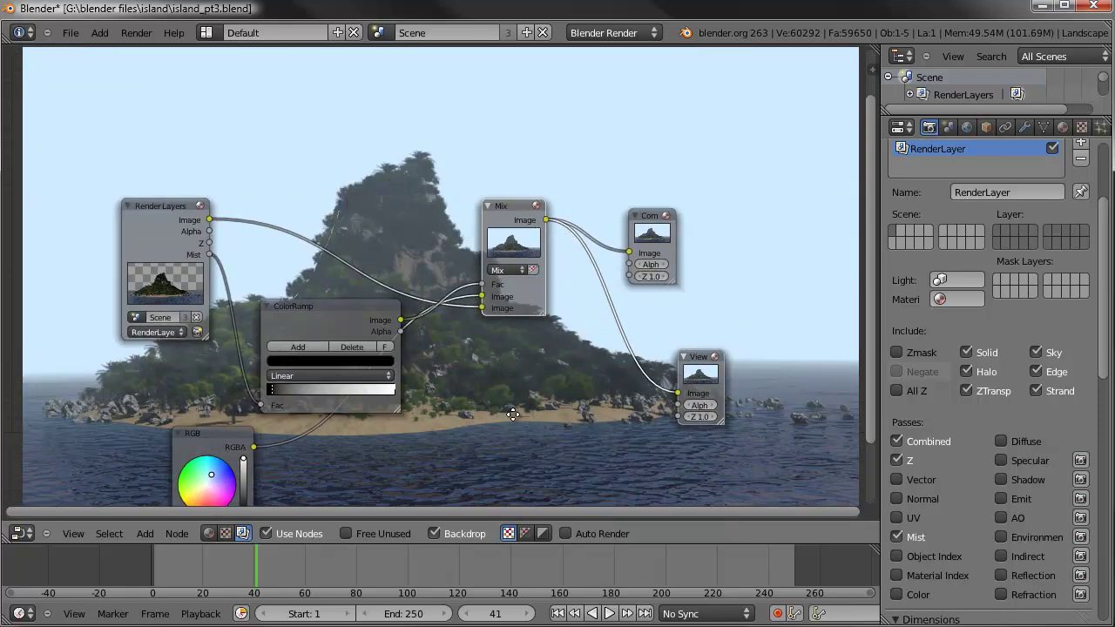
scroll(509, 416, down, 3)
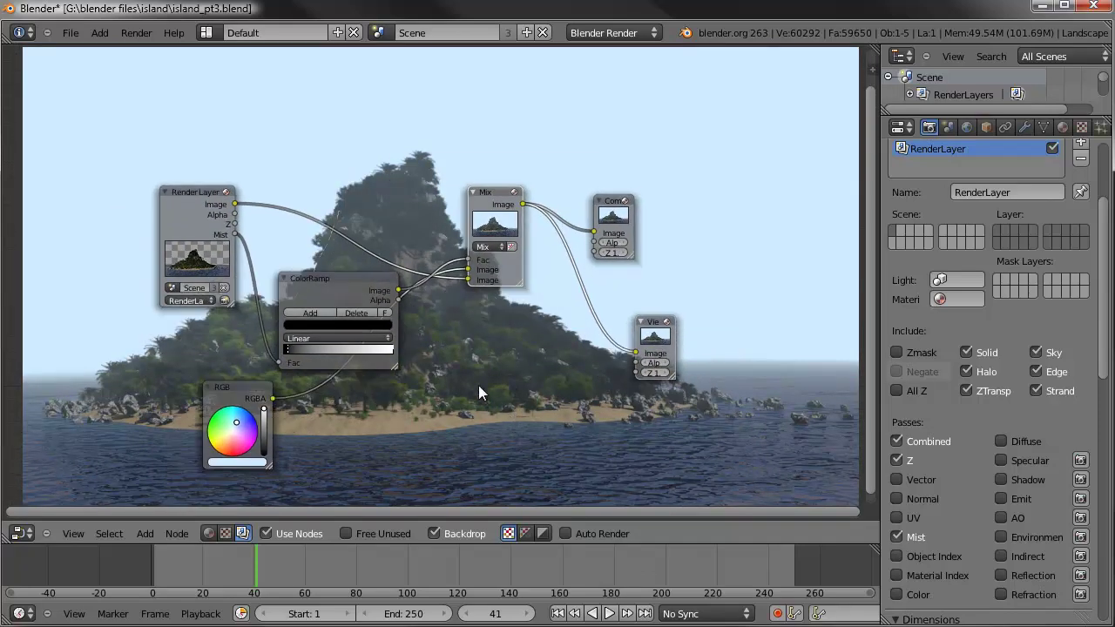
middle_drag(518, 379, 444, 397)
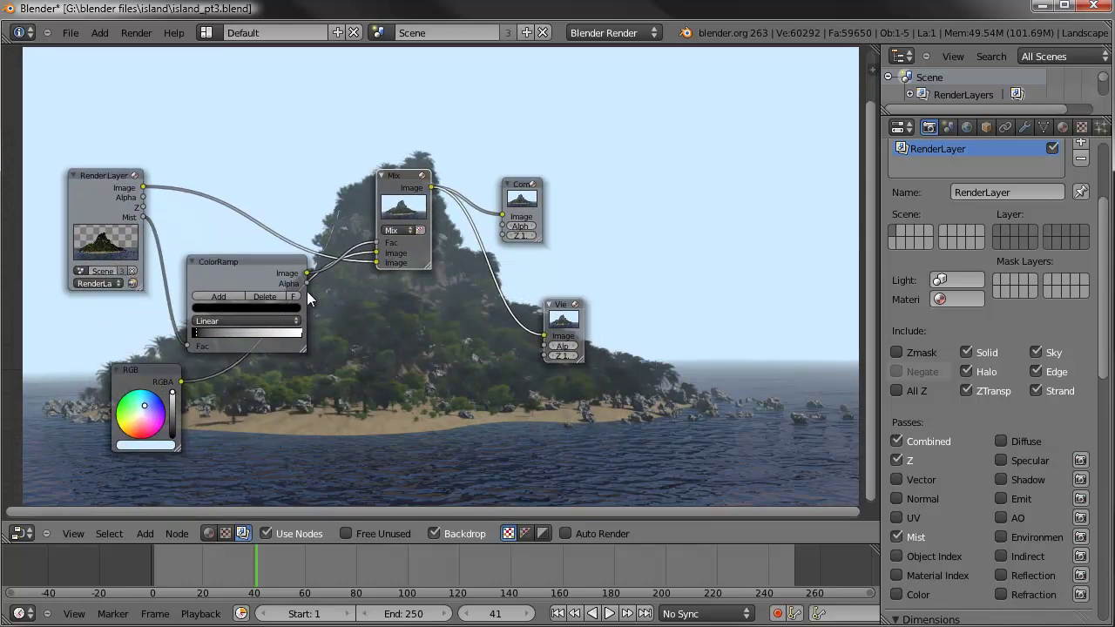
- Fine-tune the mist with the ColorRamp, placing the black stop about one sixth along and the white stop at the end
scroll(233, 341, up, 1)
drag(158, 347, 191, 345)
mouse_move(277, 341)
mouse_down()
mouse_move(256, 341)
mouse_move(274, 345)
mouse_up()
drag(186, 342, 174, 342)
drag(277, 346, 287, 344)
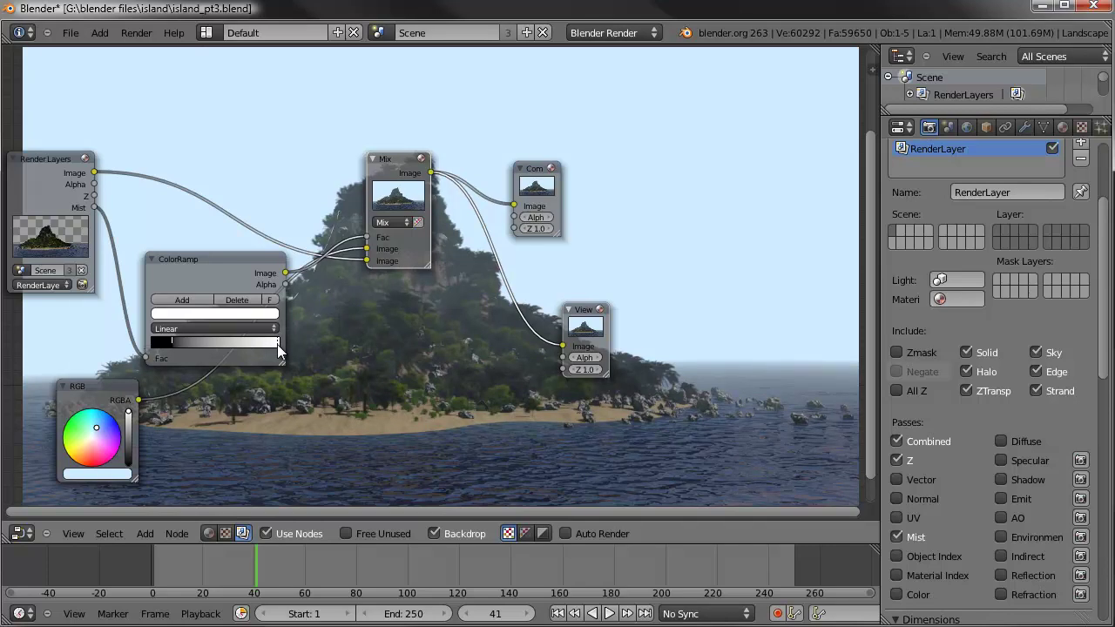
- Check the composite around the node tree and save the blend file under its existing name
middle_drag(486, 383, 560, 364)
scroll(539, 359, down, 3)
middle_drag(498, 308, 742, 401)
middle_drag(544, 265, 373, 164)
click(69, 32)
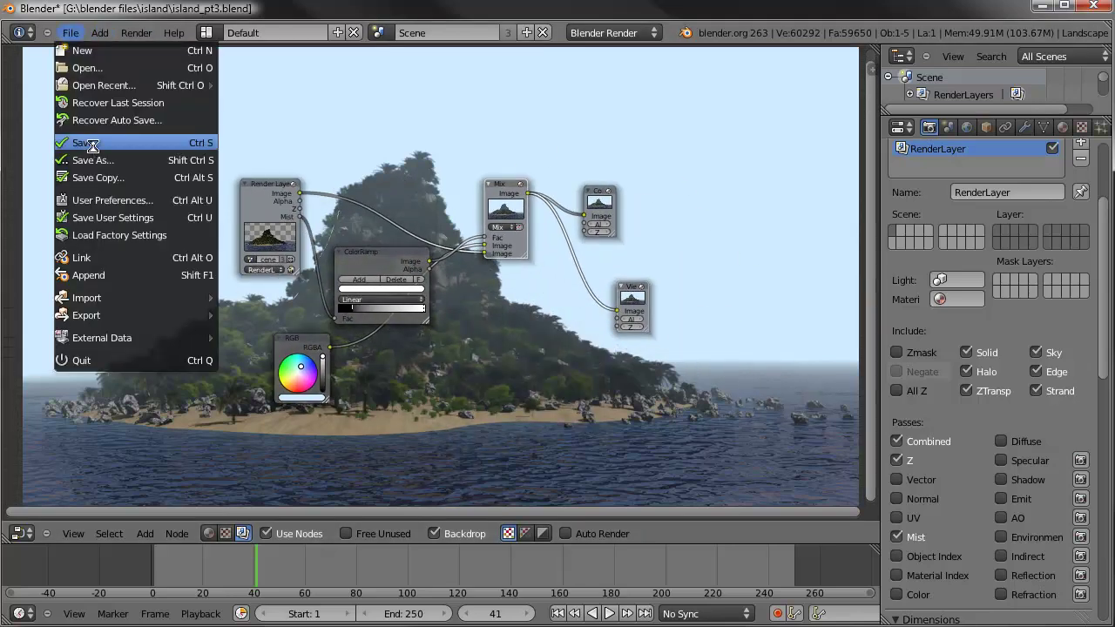
click(93, 143)
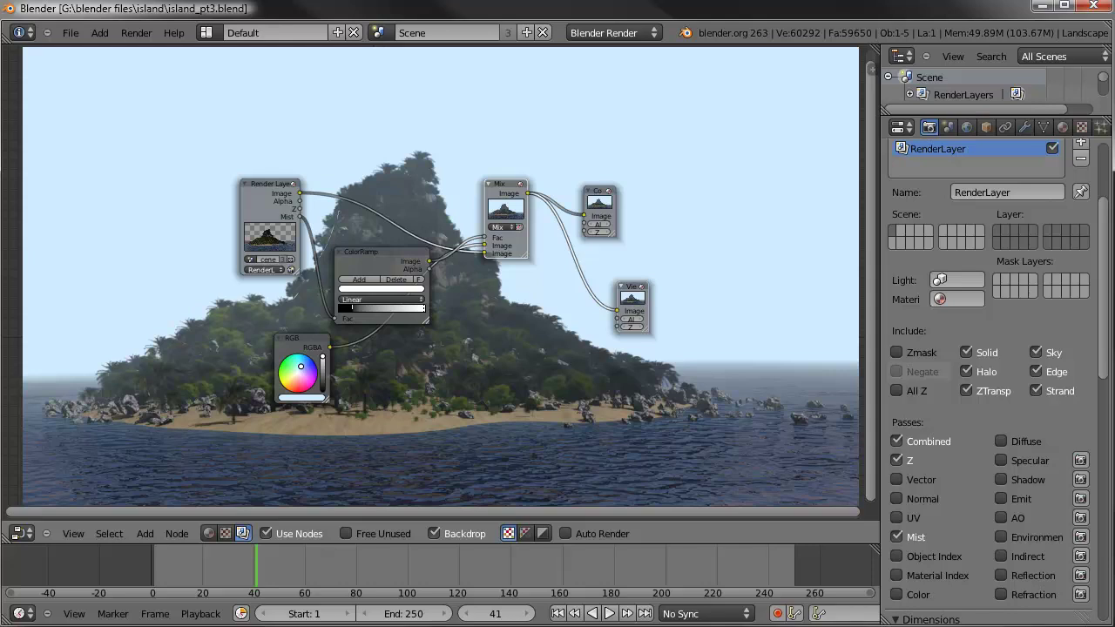
- Switch to Firefox, close the tree texture page and search CG Textures for "clouds"
key(alt+Tab)
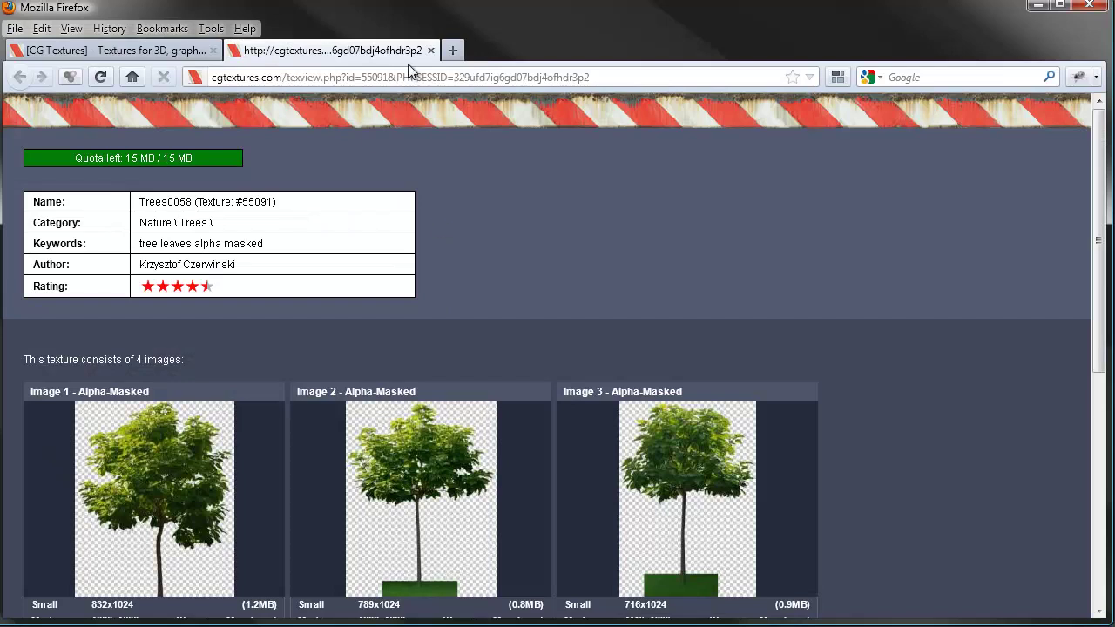
click(430, 50)
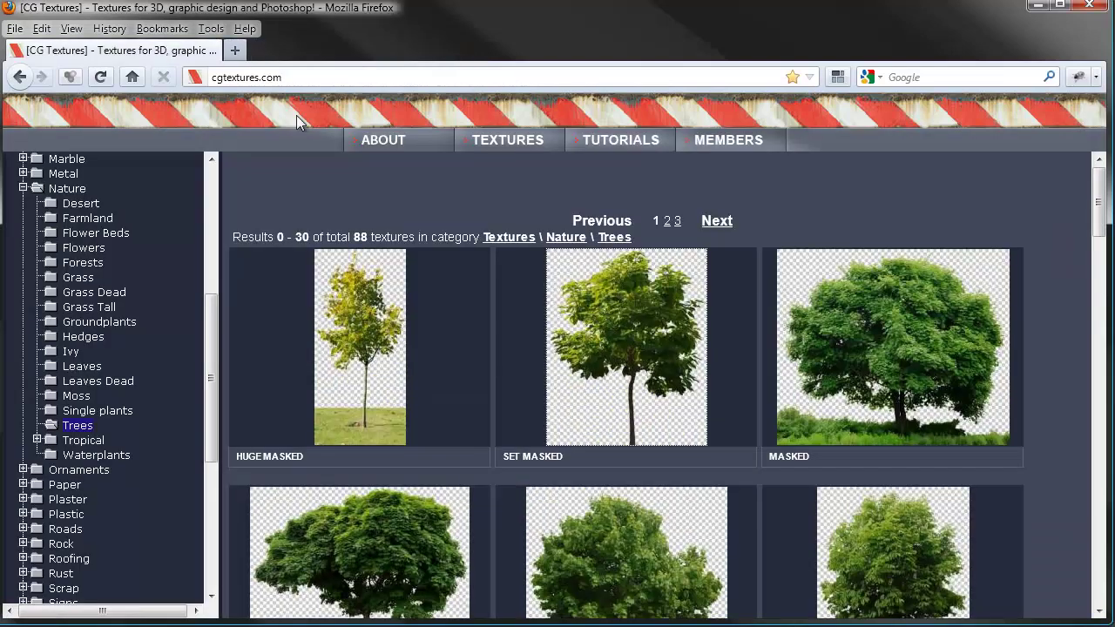
click(68, 193)
scroll(87, 191, up, 4)
click(89, 181)
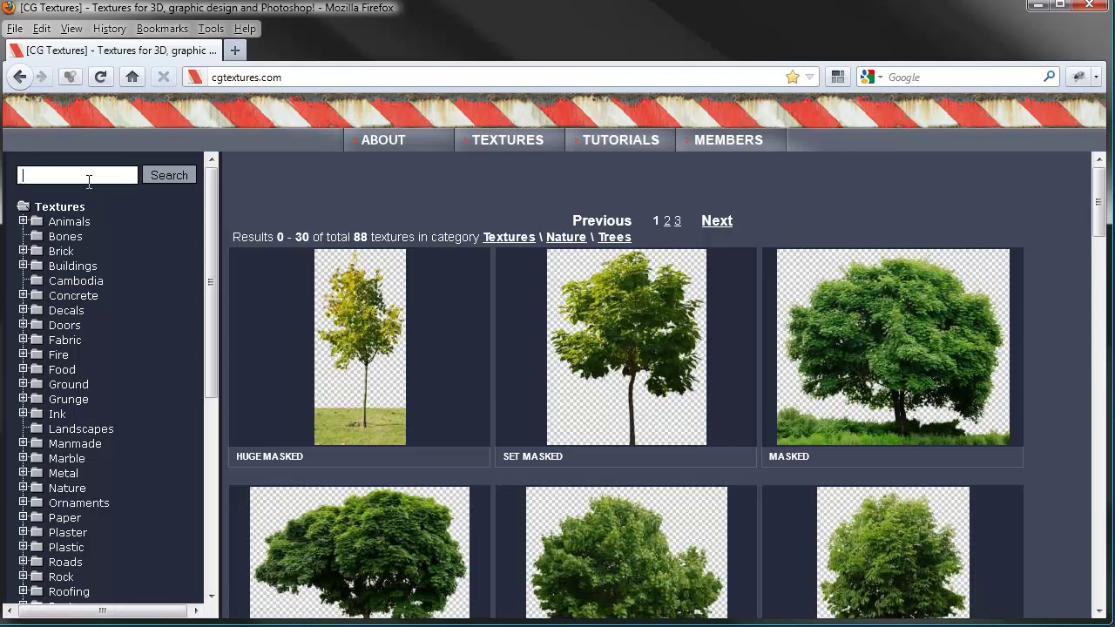
key(Return)
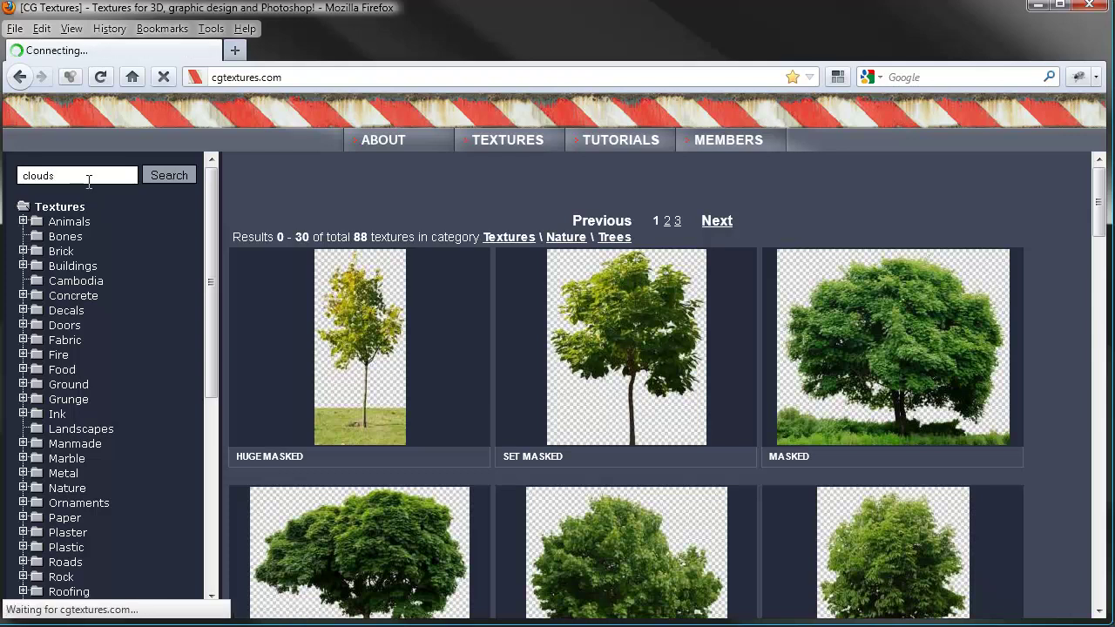
- Browse the cloud textures and open the wide blue sky with low clouds and a dark tree in a new tab
scroll(458, 338, down, 4)
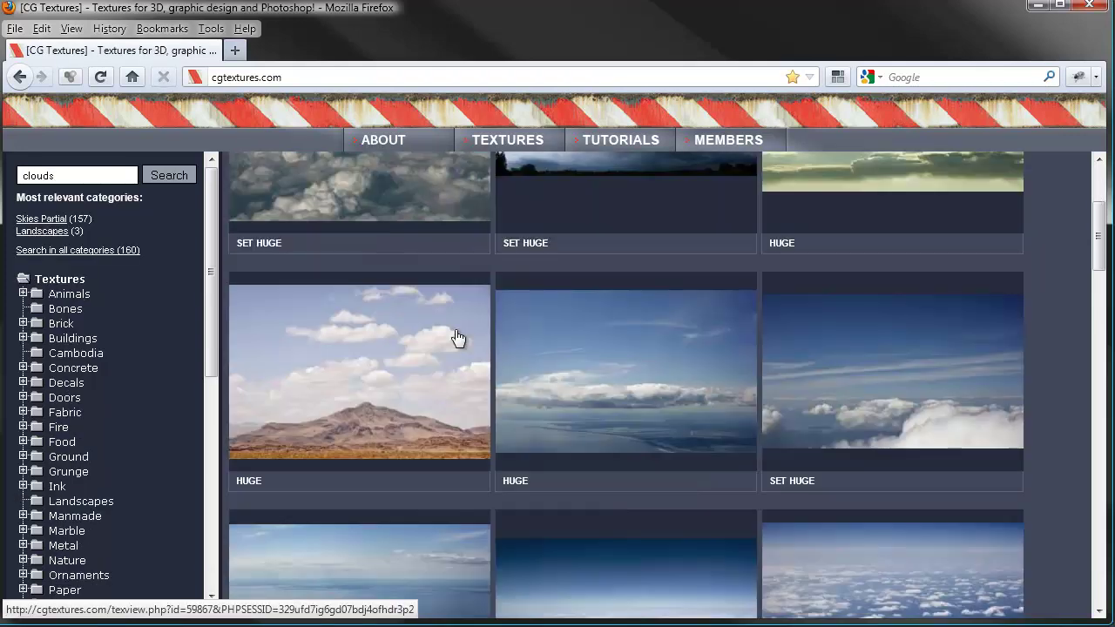
scroll(473, 331, down, 20)
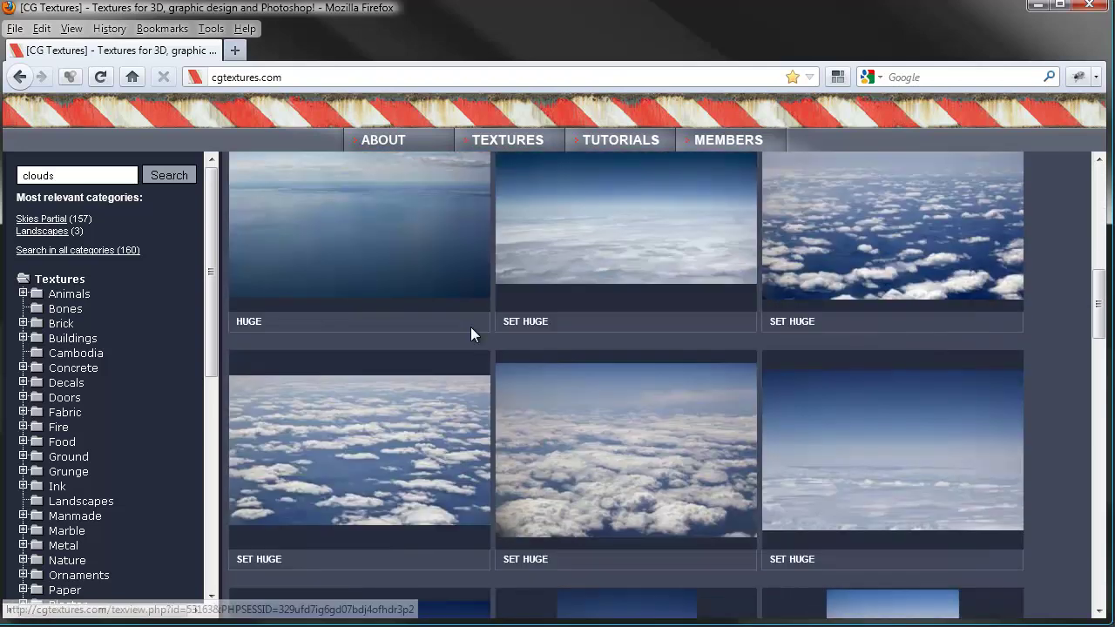
scroll(471, 334, down, 4)
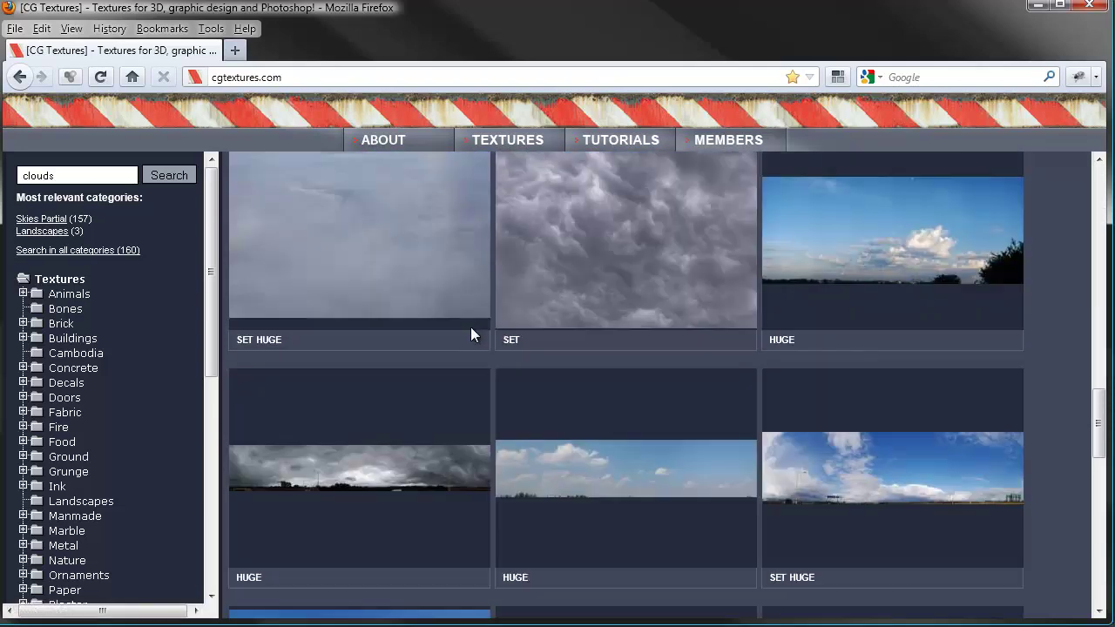
middle_click(846, 254)
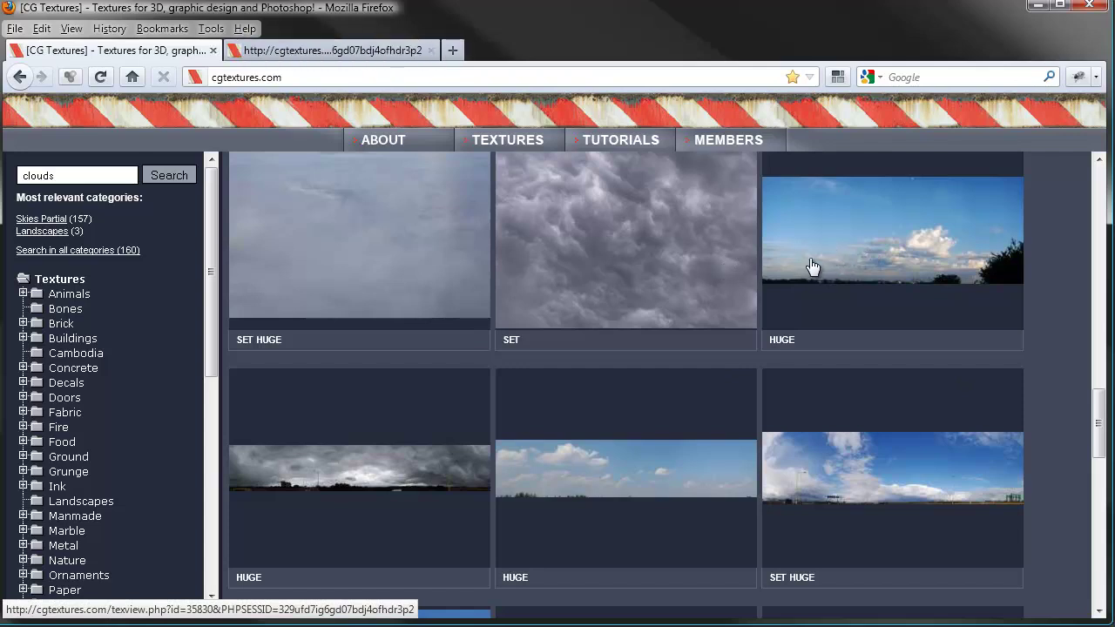
- Look through the remaining cloud textures and continue on the second page of results
scroll(787, 261, down, 10)
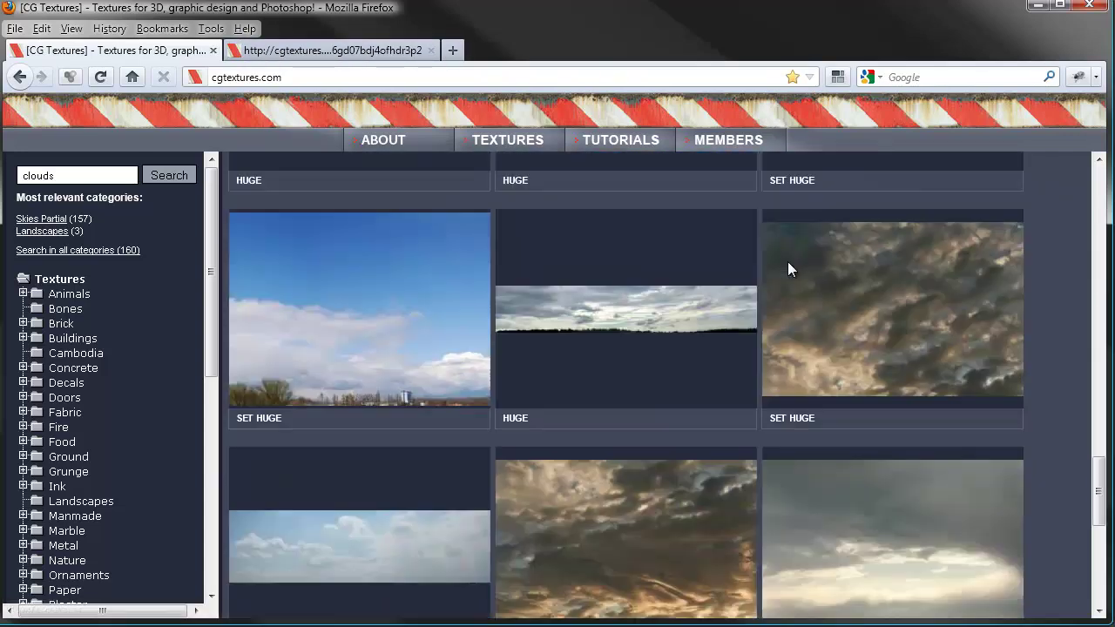
scroll(789, 266, down, 2)
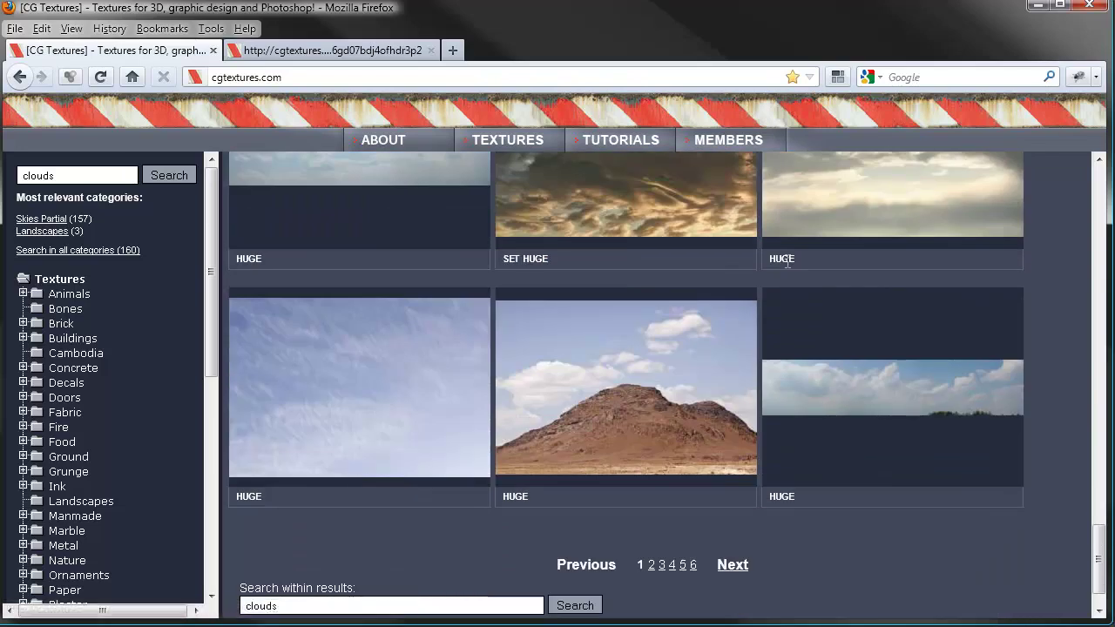
scroll(787, 261, down, 1)
click(734, 514)
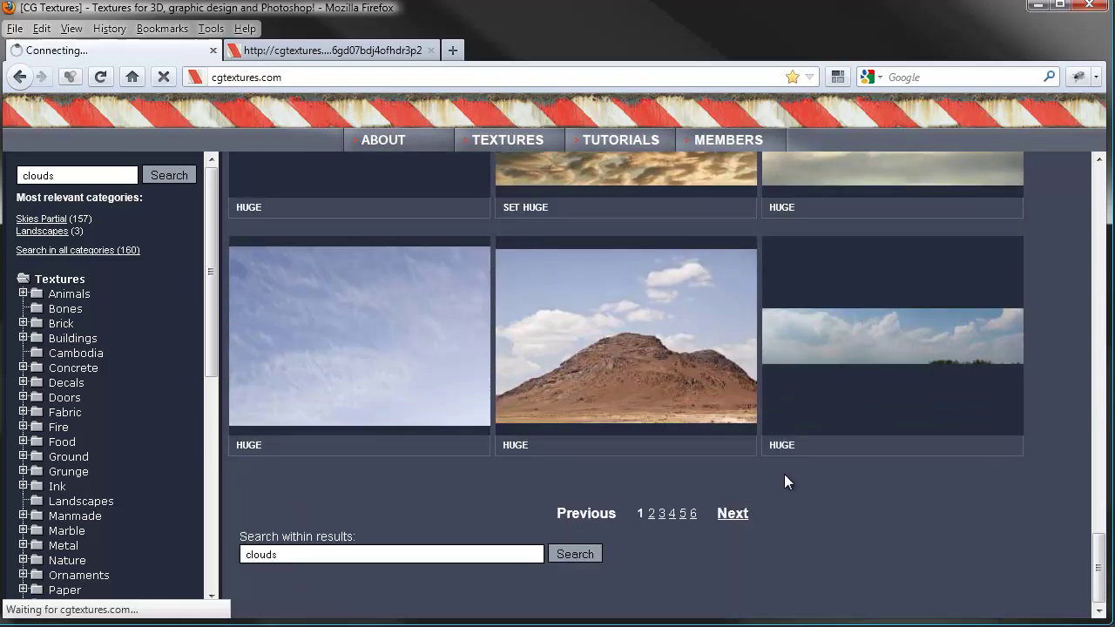
scroll(719, 441, down, 7)
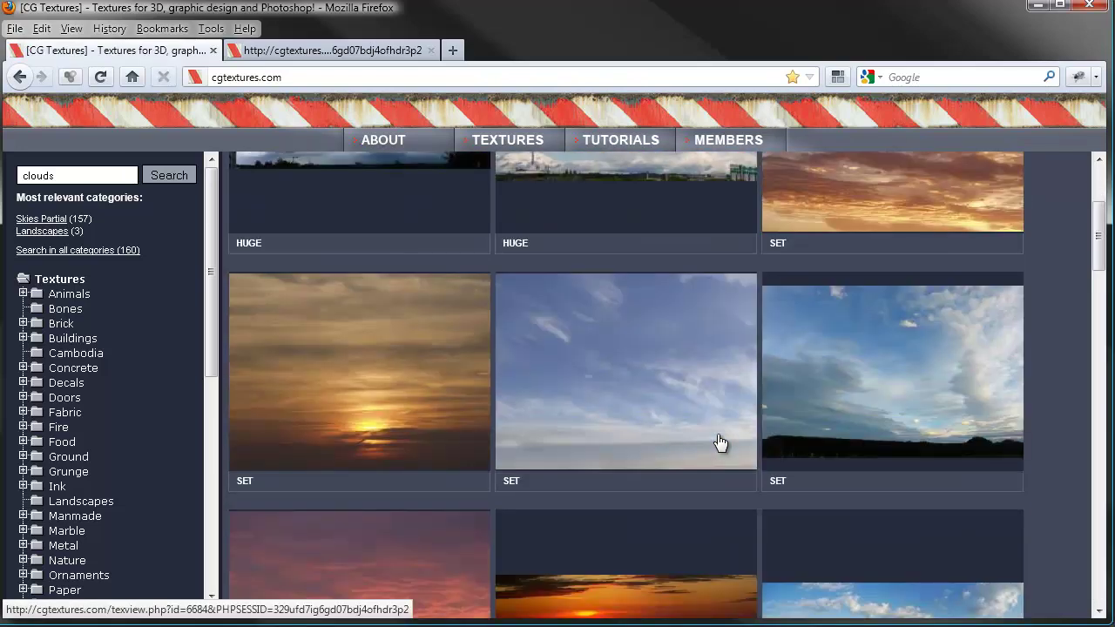
- Browse the second page of cloud textures and open the wide blue sky with low clouds over a harbour in a new tab
scroll(719, 443, down, 4)
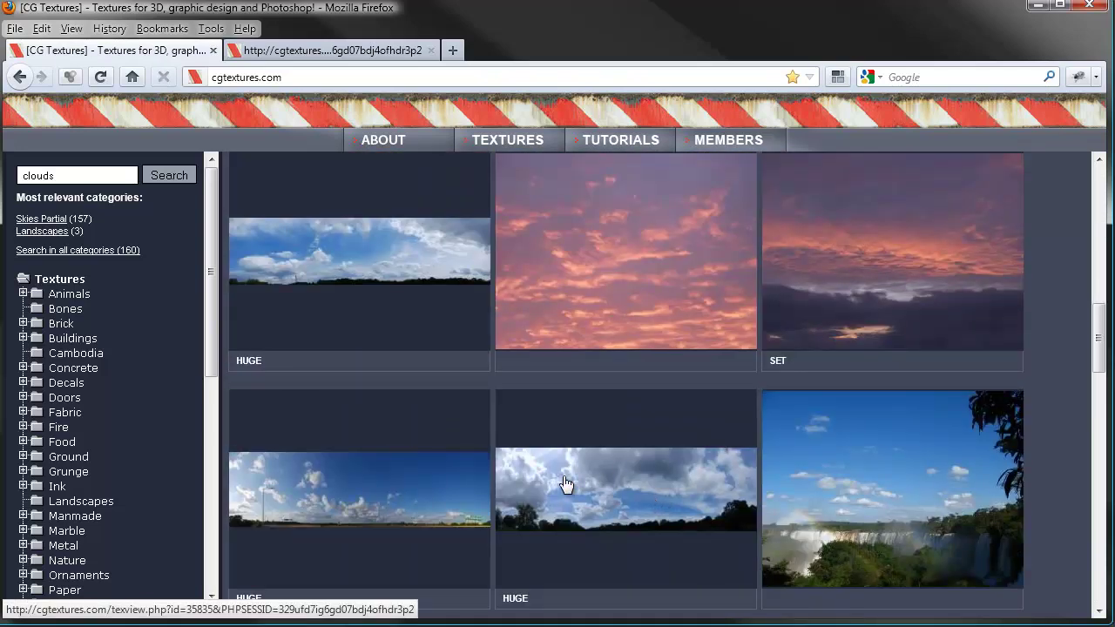
scroll(629, 498, down, 4)
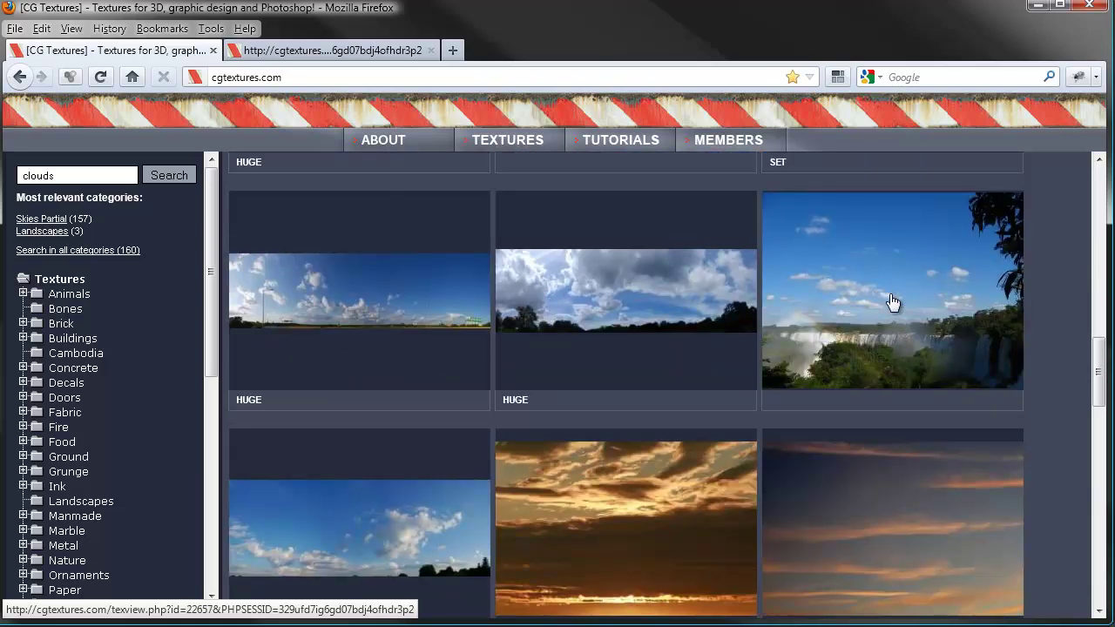
scroll(577, 497, down, 2)
scroll(574, 446, down, 6)
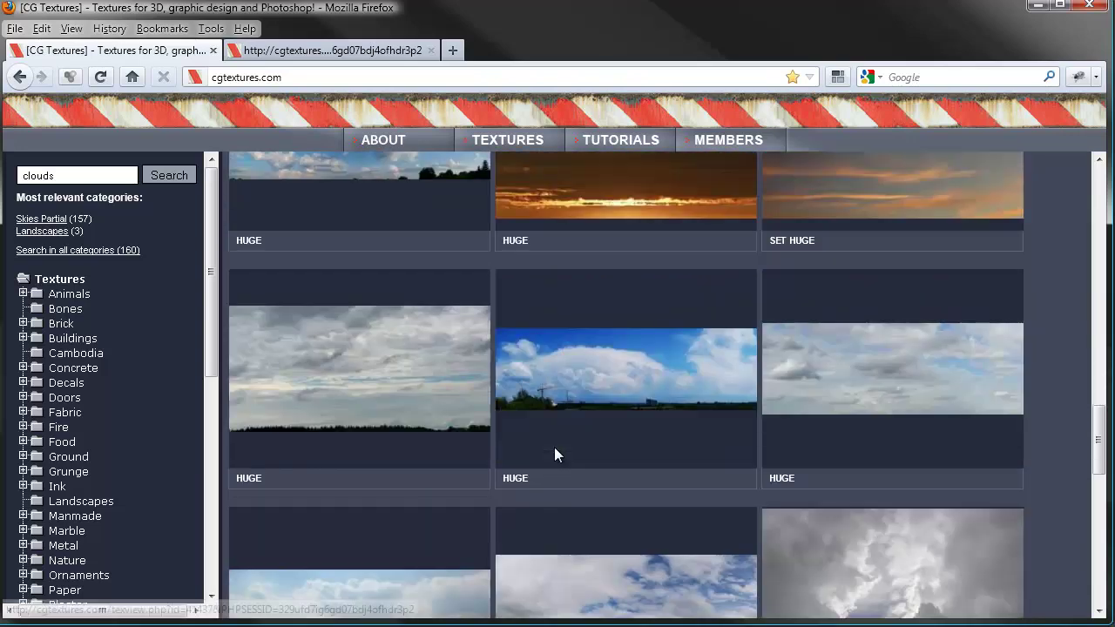
scroll(599, 459, down, 6)
scroll(599, 460, down, 4)
scroll(599, 469, down, 2)
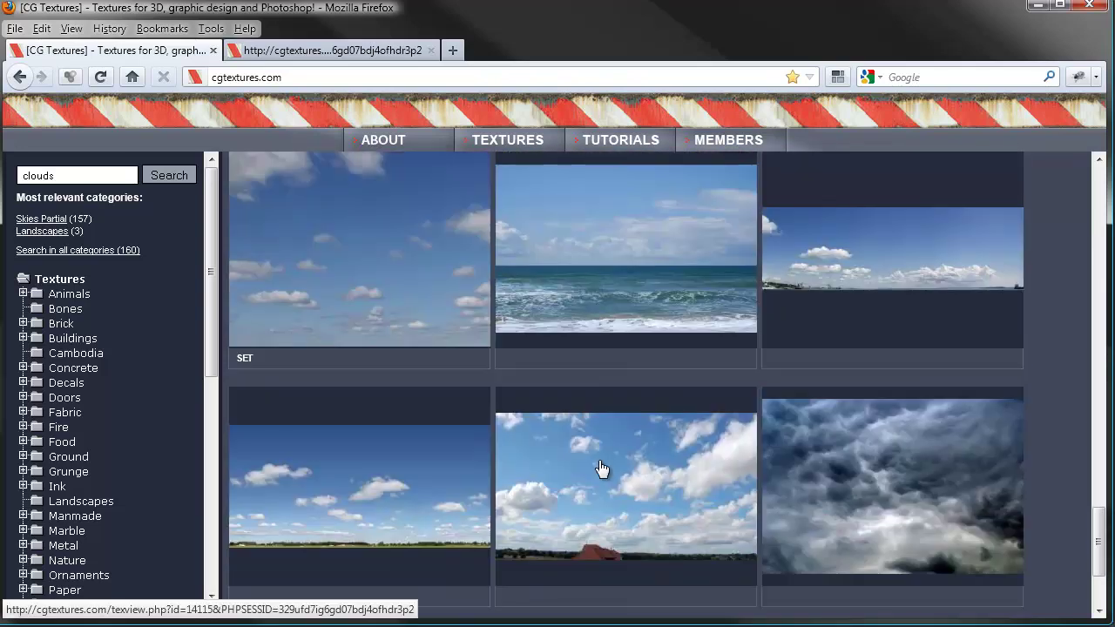
scroll(600, 468, down, 2)
scroll(515, 453, up, 2)
middle_click(901, 240)
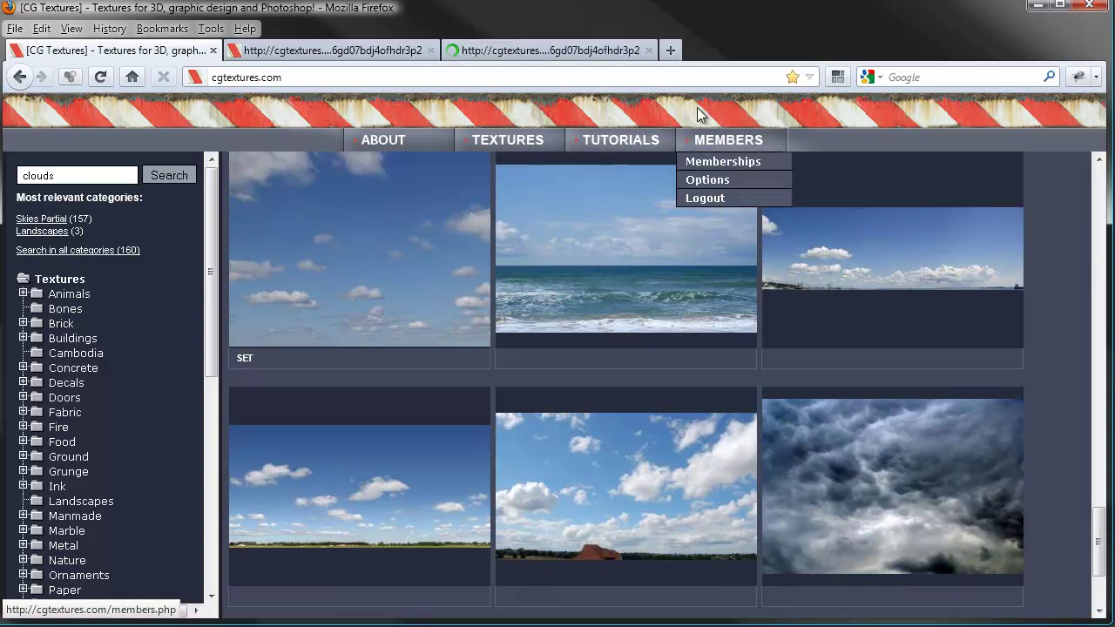
click(584, 55)
- Preview the Skies0234 texture and download its Small 1024x324 version with dTa OneClick into G:\blender files\island\textures\
mouse_move(127, 538)
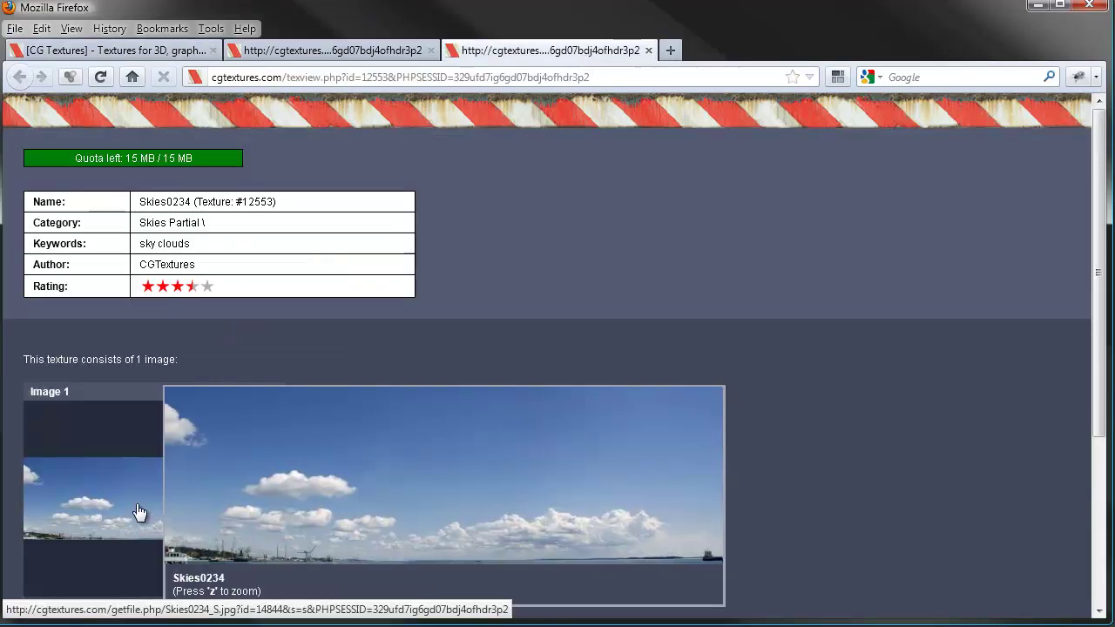
scroll(139, 512, down, 4)
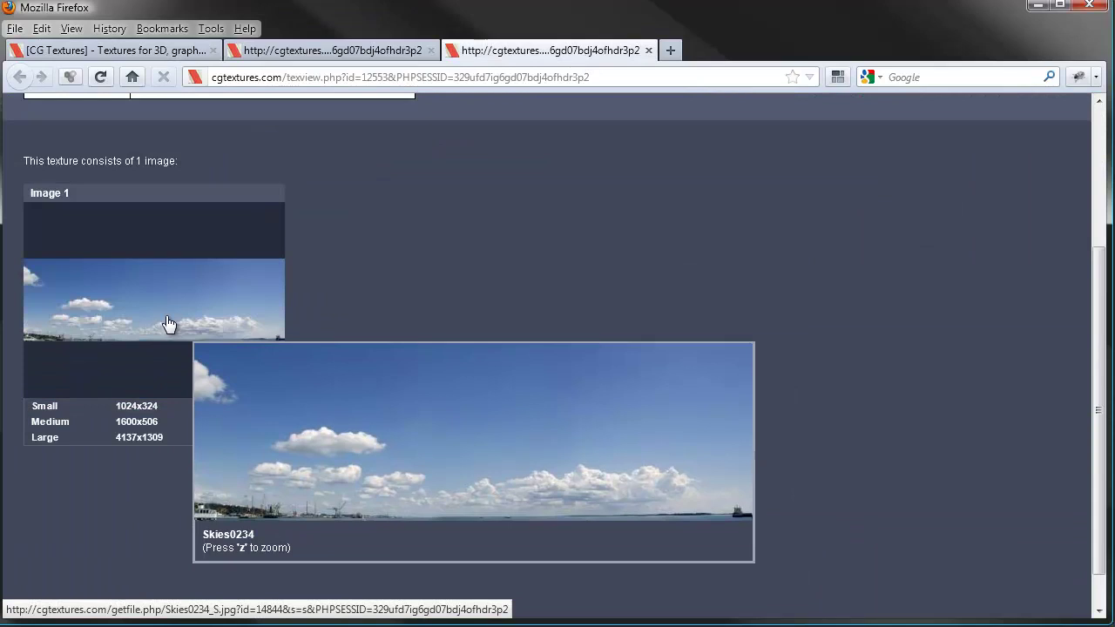
key(z)
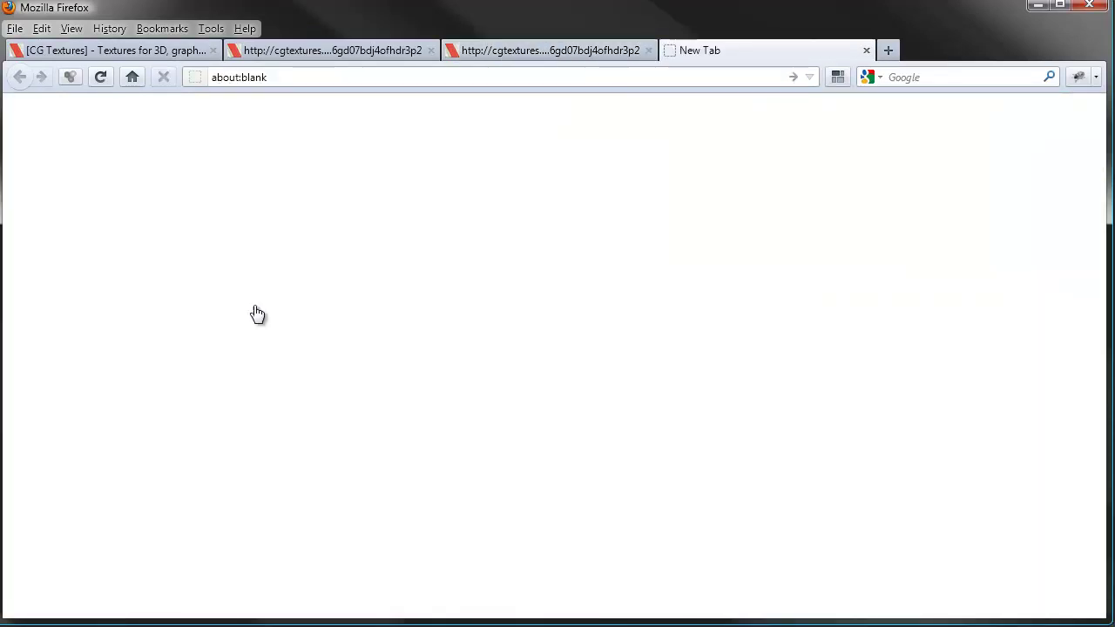
click(605, 379)
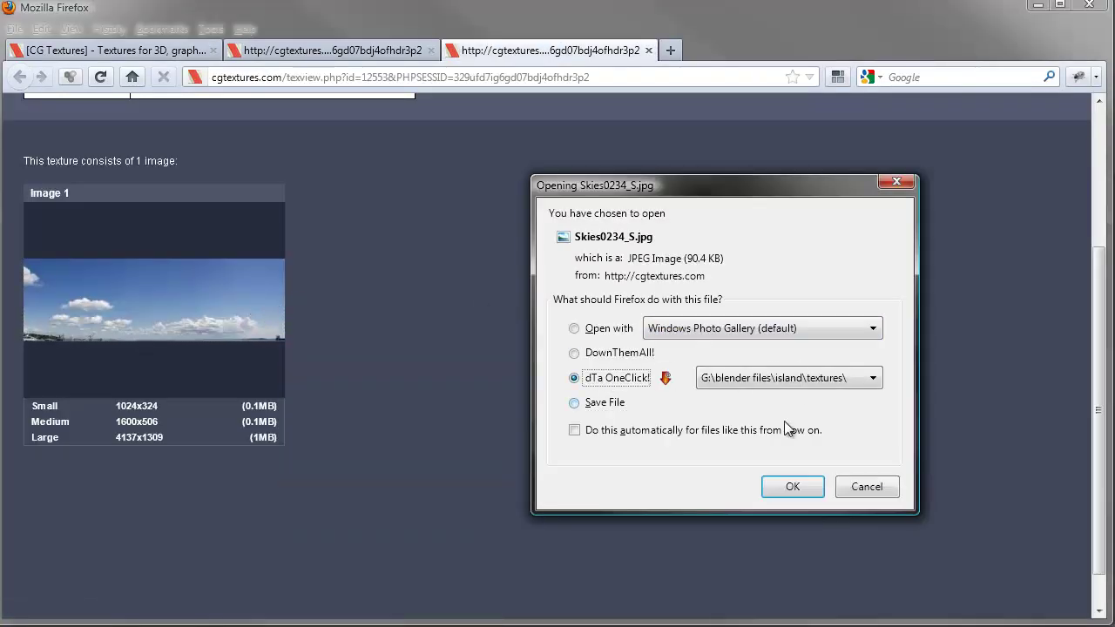
click(797, 487)
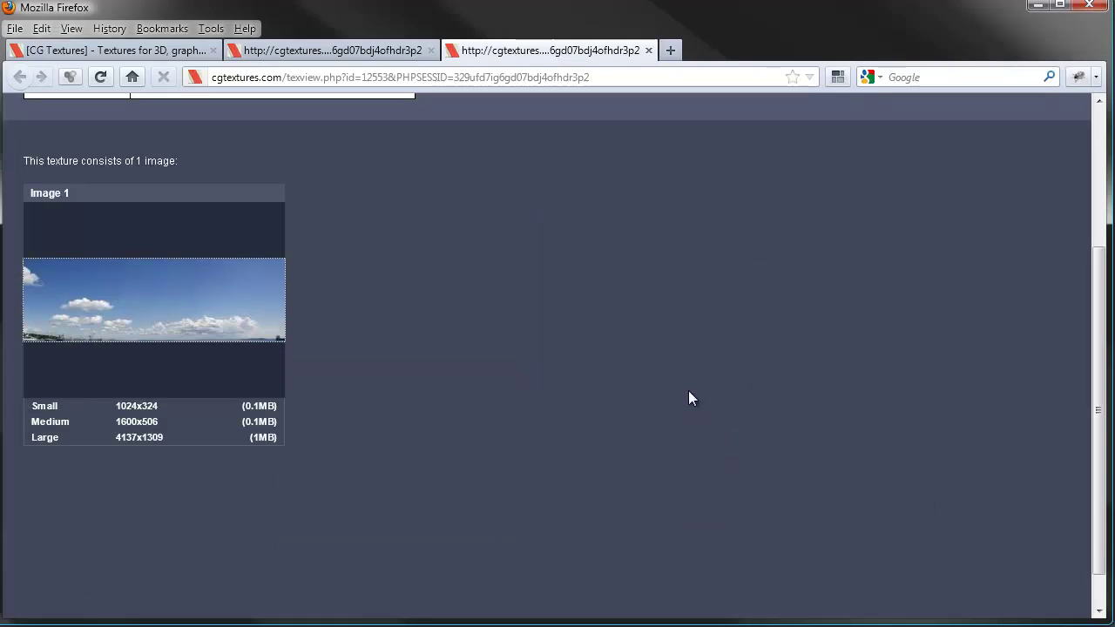
- Leave the browser, switch to GIMP and close the grass.png image
click(1036, 5)
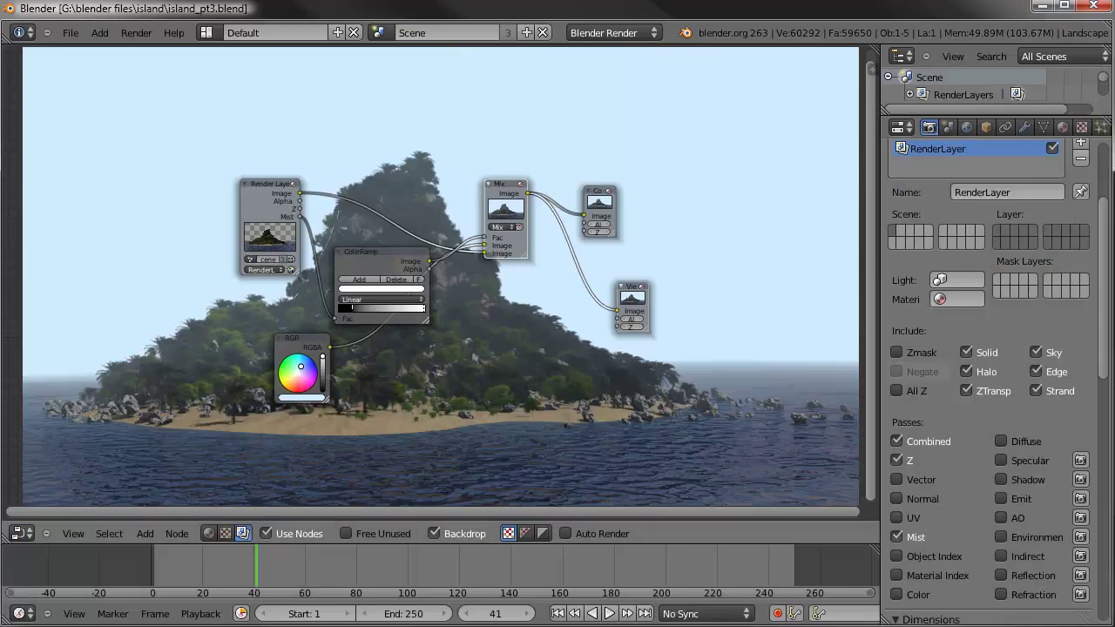
key(alt+Tab)
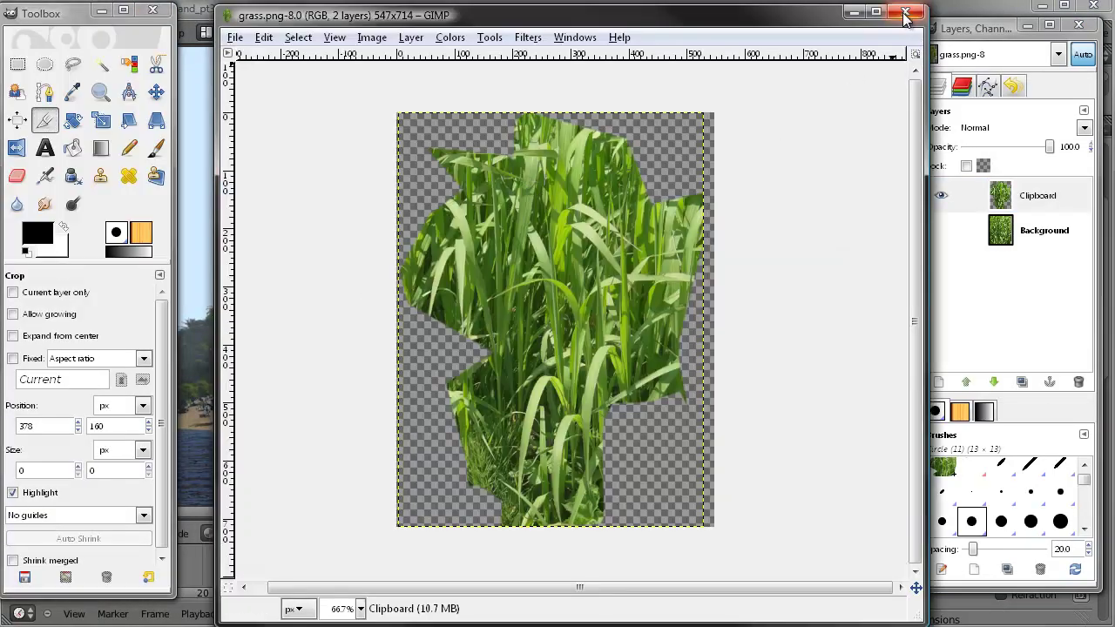
click(902, 13)
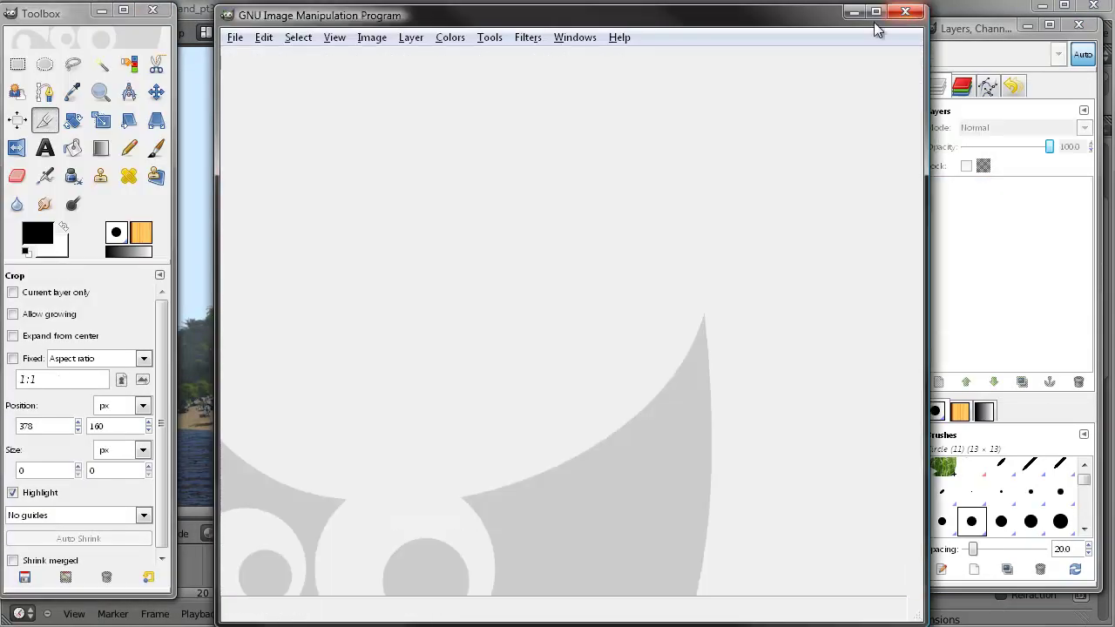
- Open Skies0234_S.jpg from the island textures folder and convert it to the sRGB working space
click(236, 37)
click(254, 93)
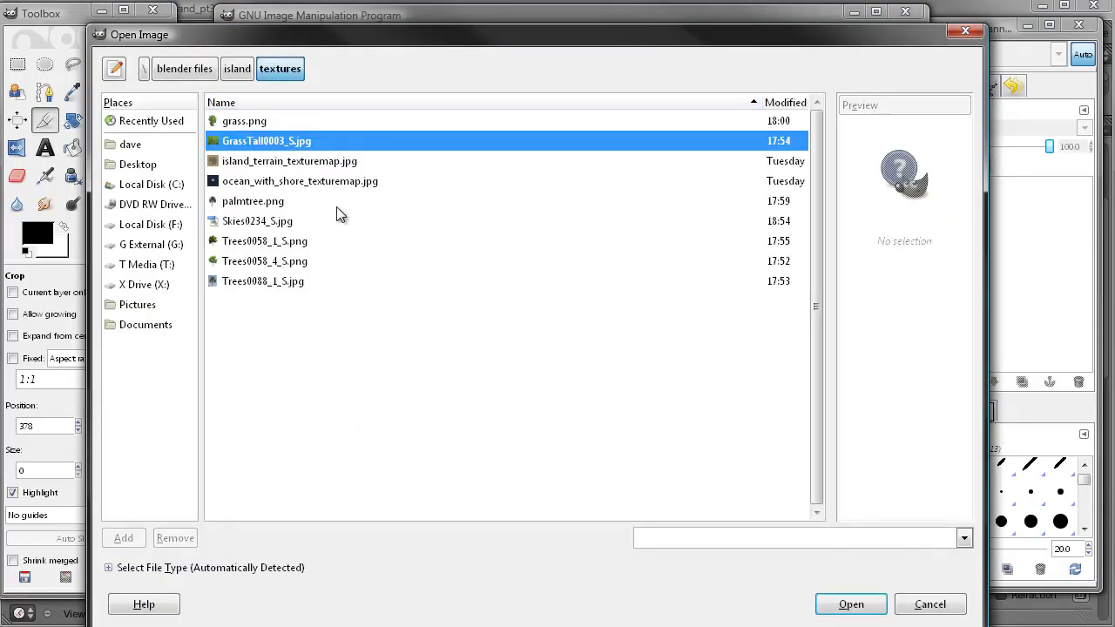
click(256, 222)
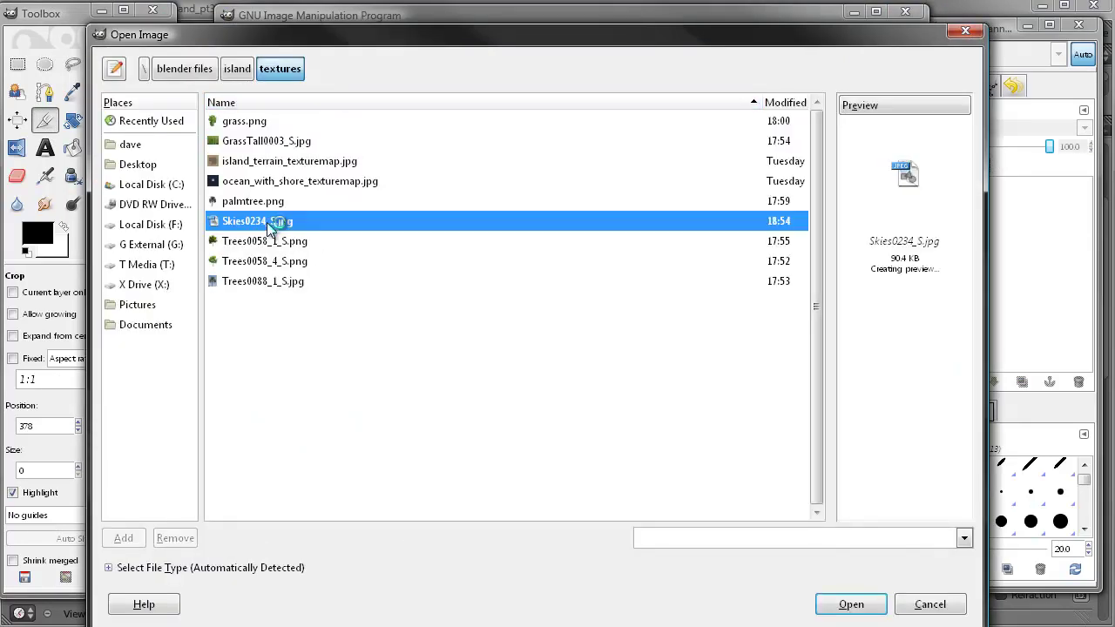
click(851, 603)
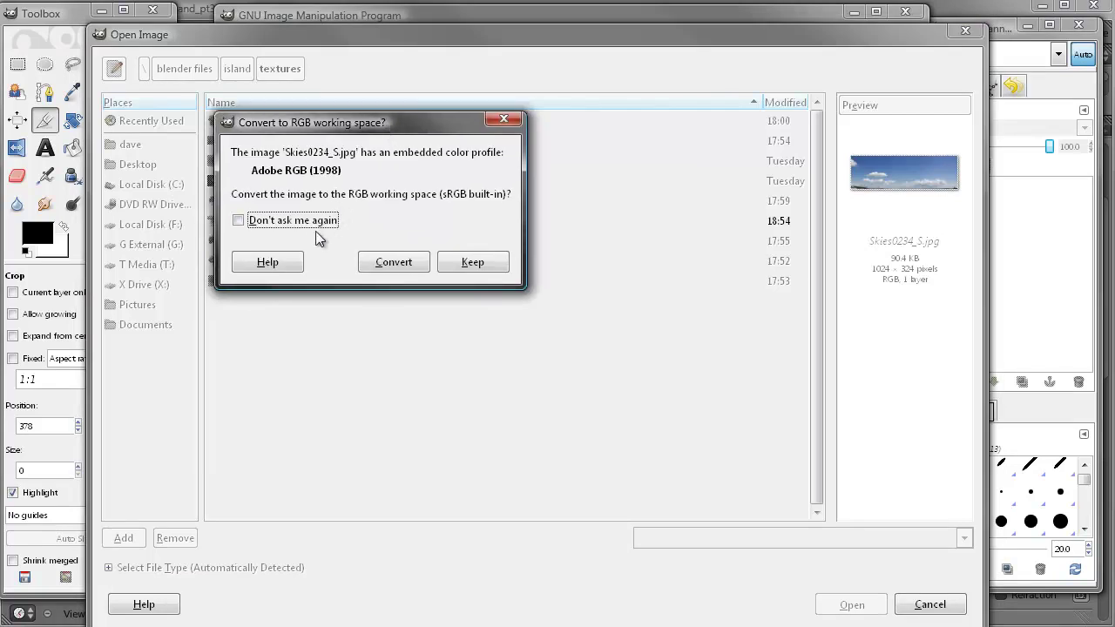
click(393, 262)
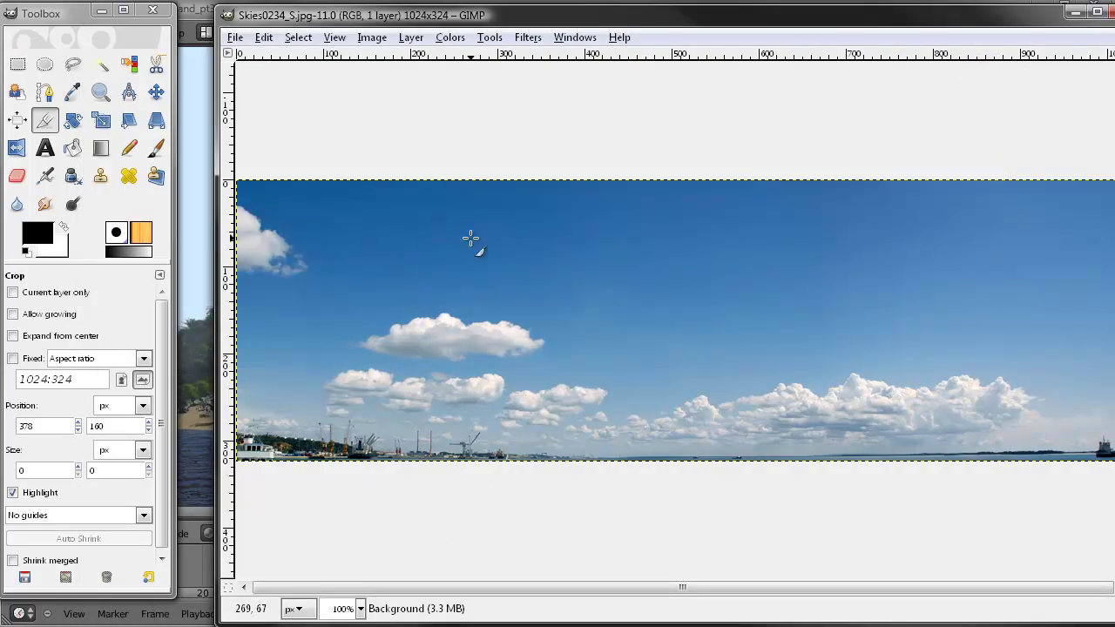
- Crop the small sky image to about 258 × 122 px around the large cloud bank above the horizon
drag(573, 19, 472, 5)
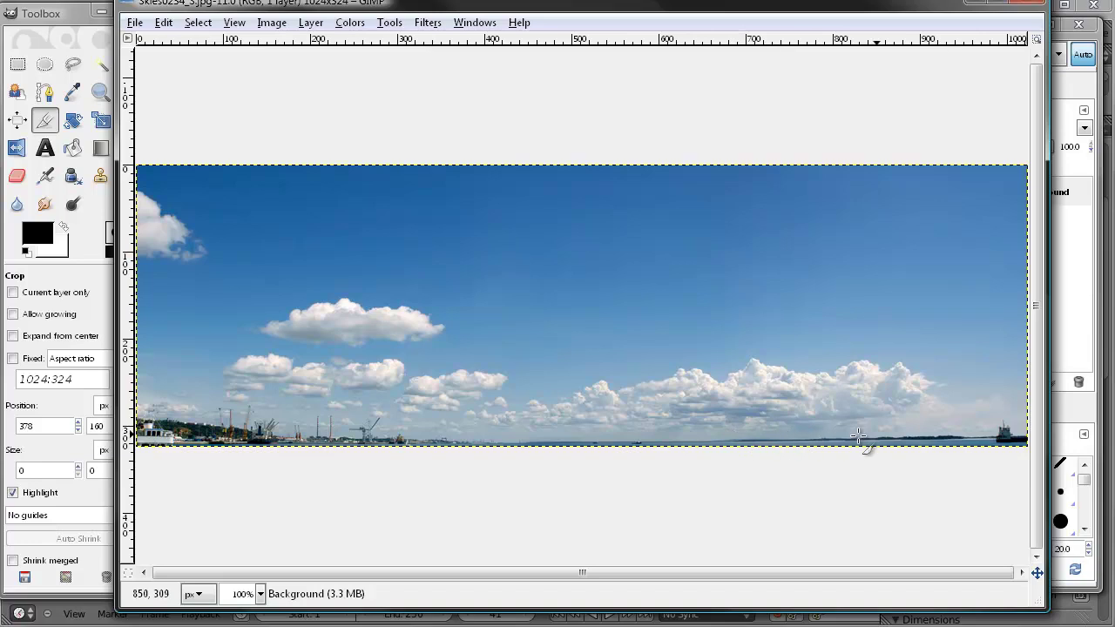
drag(449, 300, 774, 478)
drag(617, 381, 702, 374)
drag(824, 443, 794, 463)
drag(703, 381, 737, 381)
drag(820, 322, 774, 391)
click(774, 391)
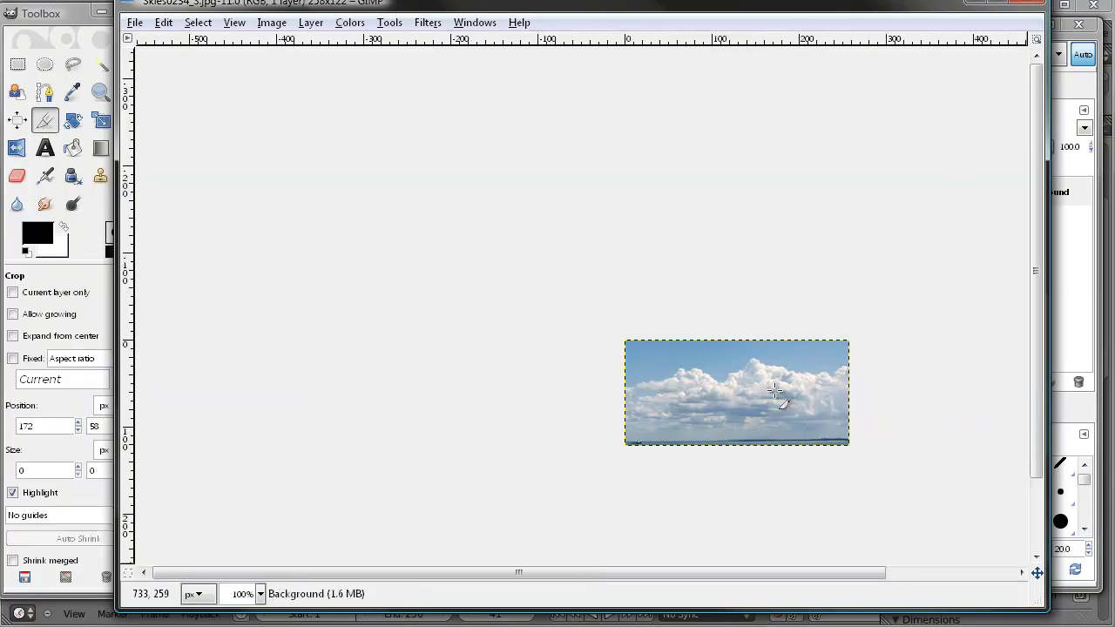
- Check the cropped sky image at 100% zoom and close it without saving the changes
middle_drag(725, 279, 530, 203)
click(237, 23)
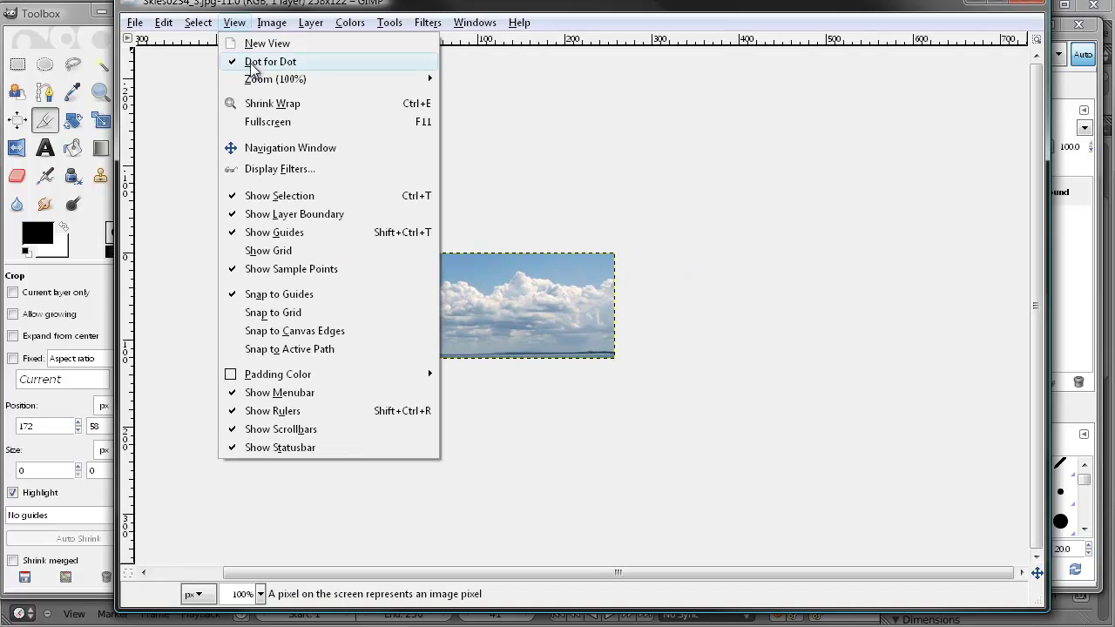
mouse_move(341, 81)
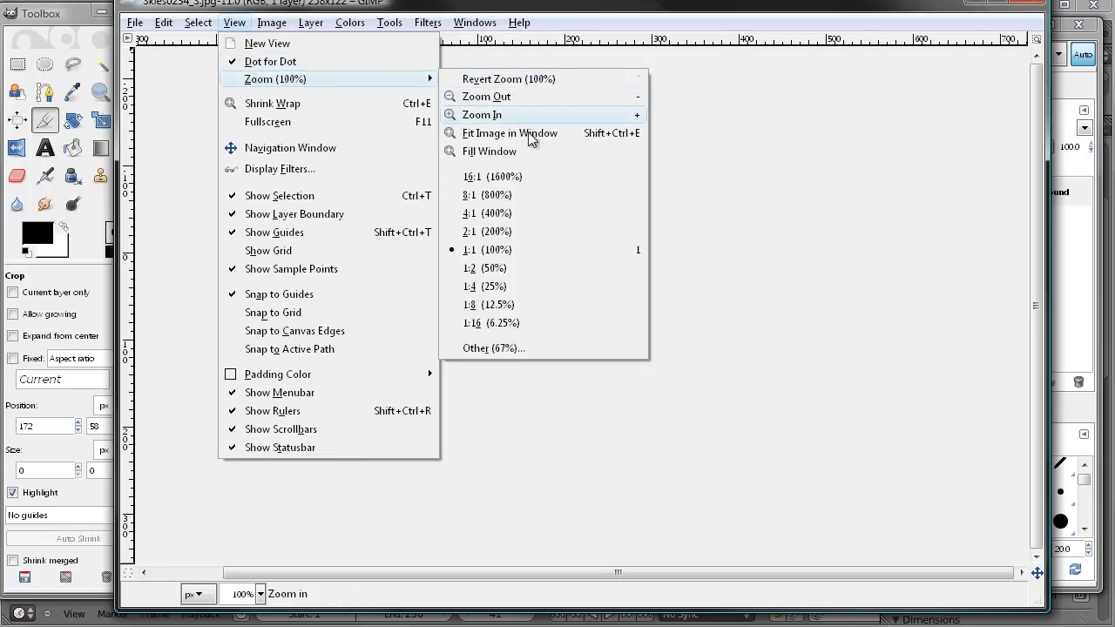
click(511, 250)
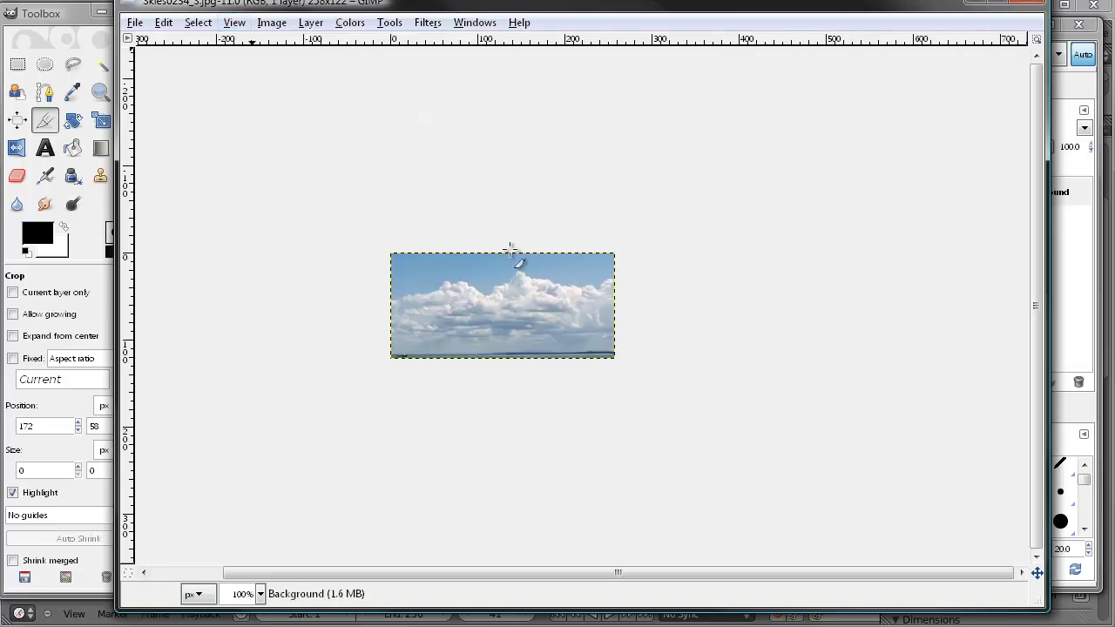
middle_drag(551, 181, 617, 179)
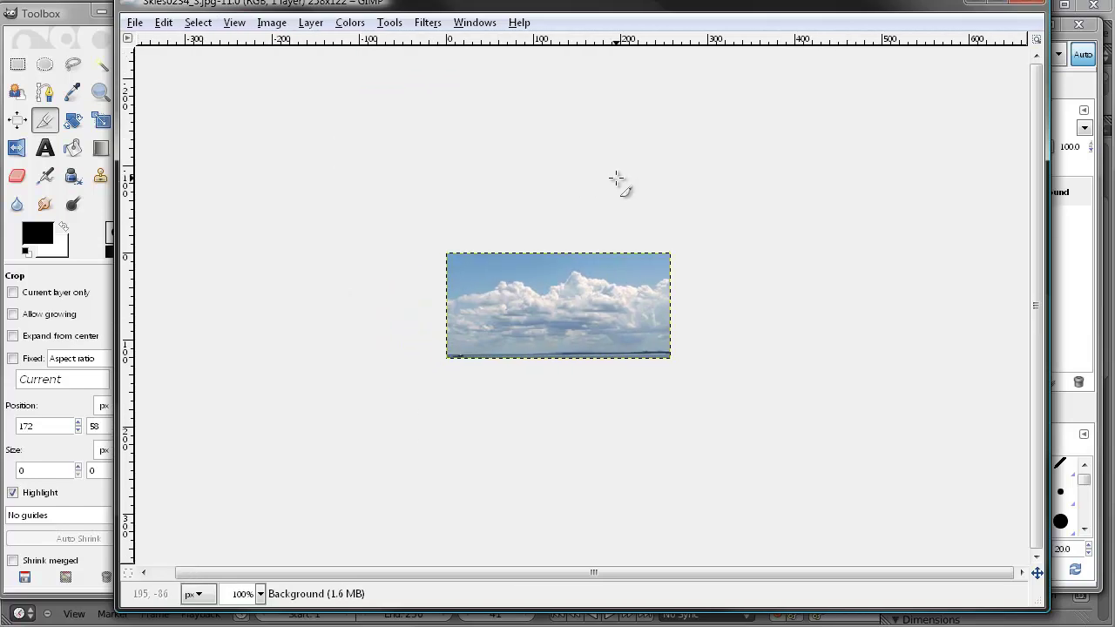
click(1048, 6)
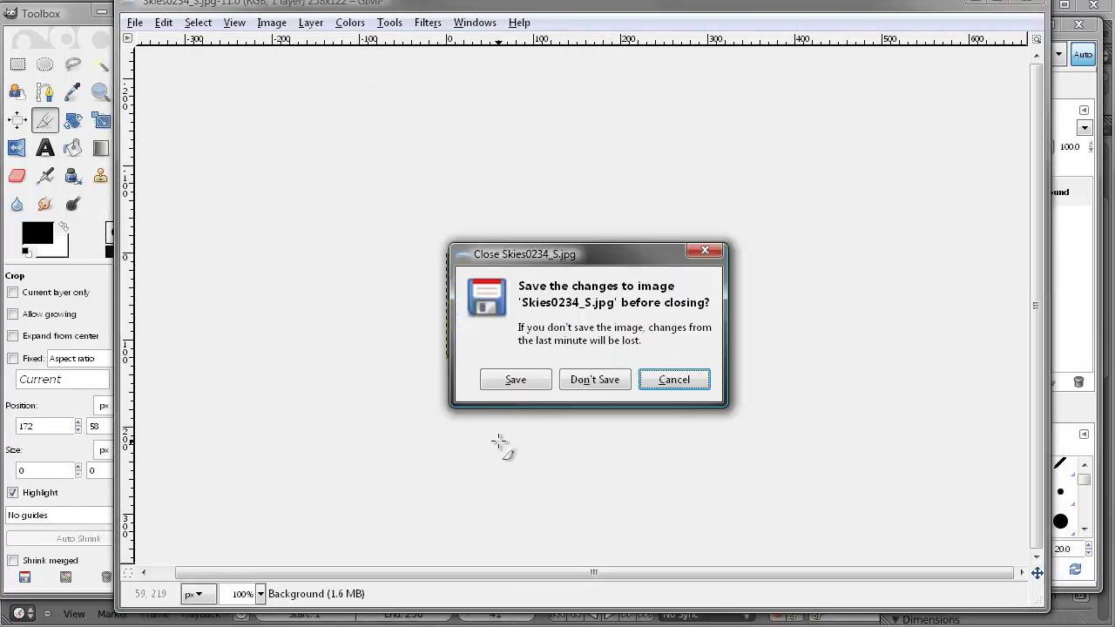
click(590, 378)
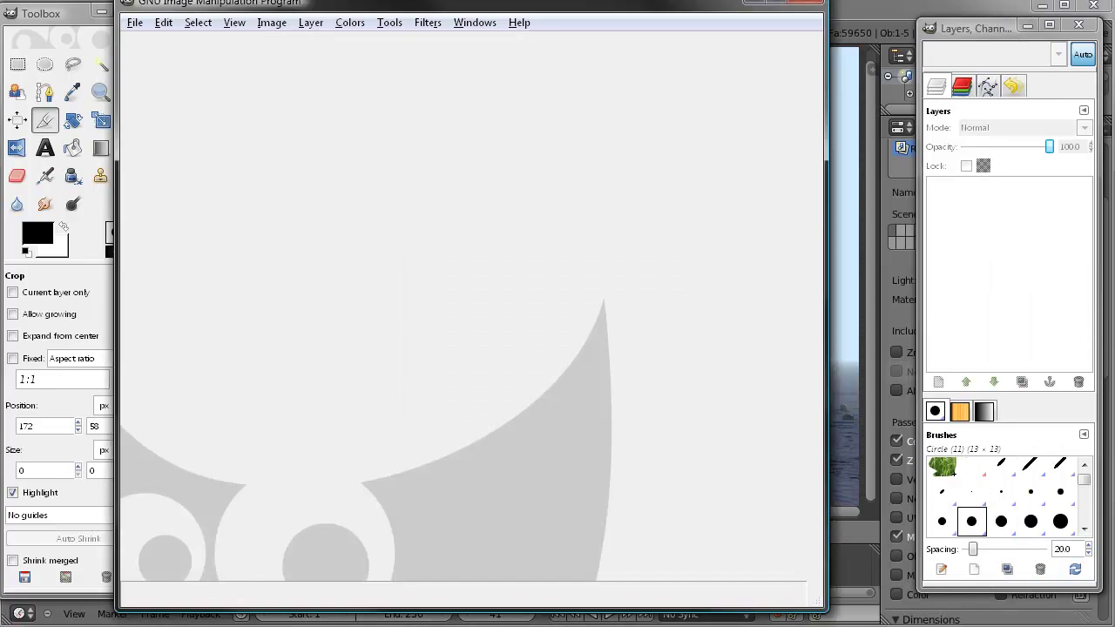
- Switch to Firefox and download the Large 4137x1309 version of Skies0234 with dTa OneClick
key(alt+Tab)
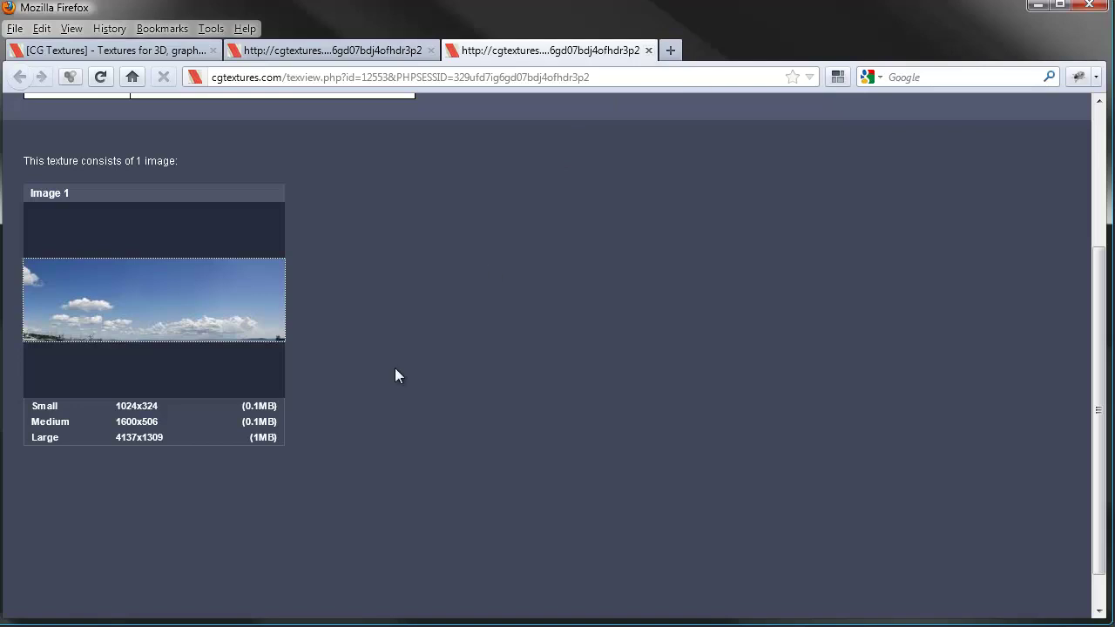
click(130, 440)
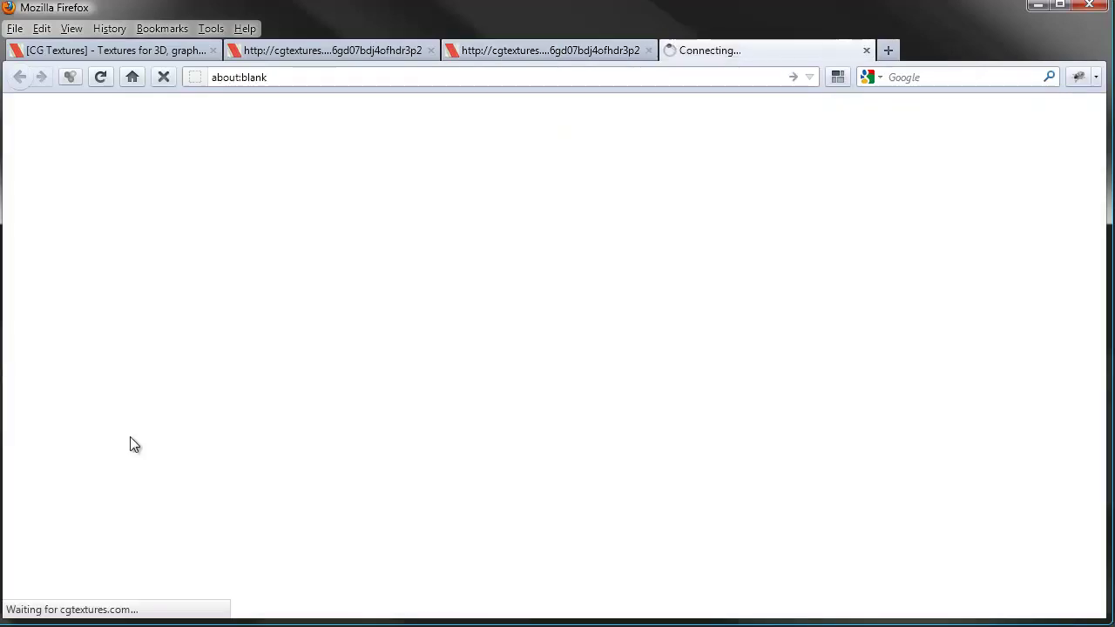
click(614, 378)
click(789, 485)
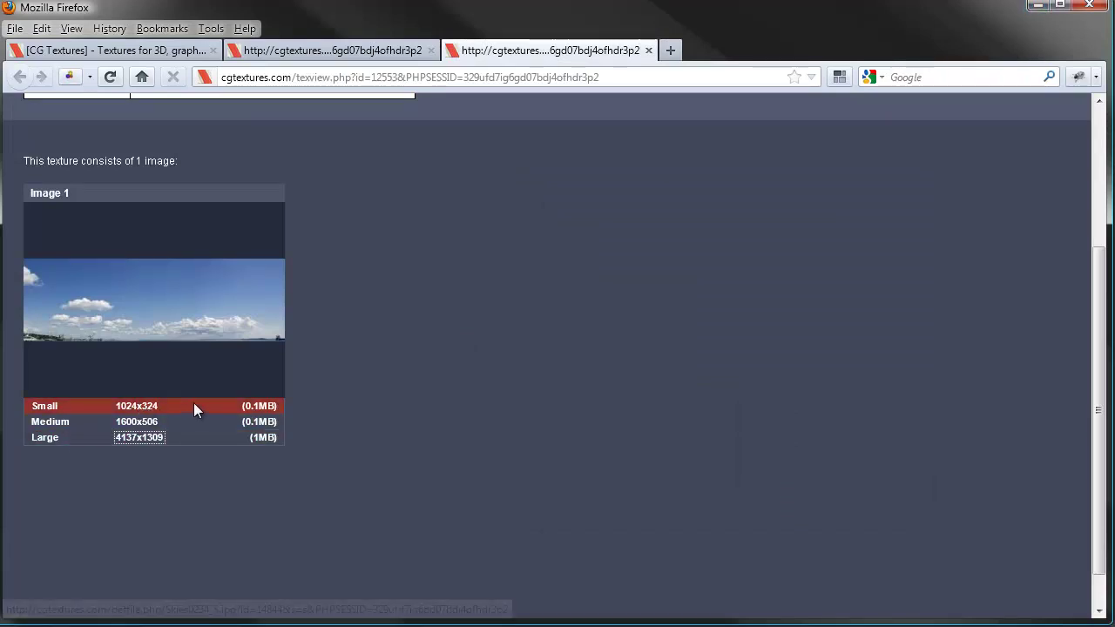
- Return to GIMP, open Skies0234_L.jpg from the textures folder and convert it to the sRGB working space
click(1037, 5)
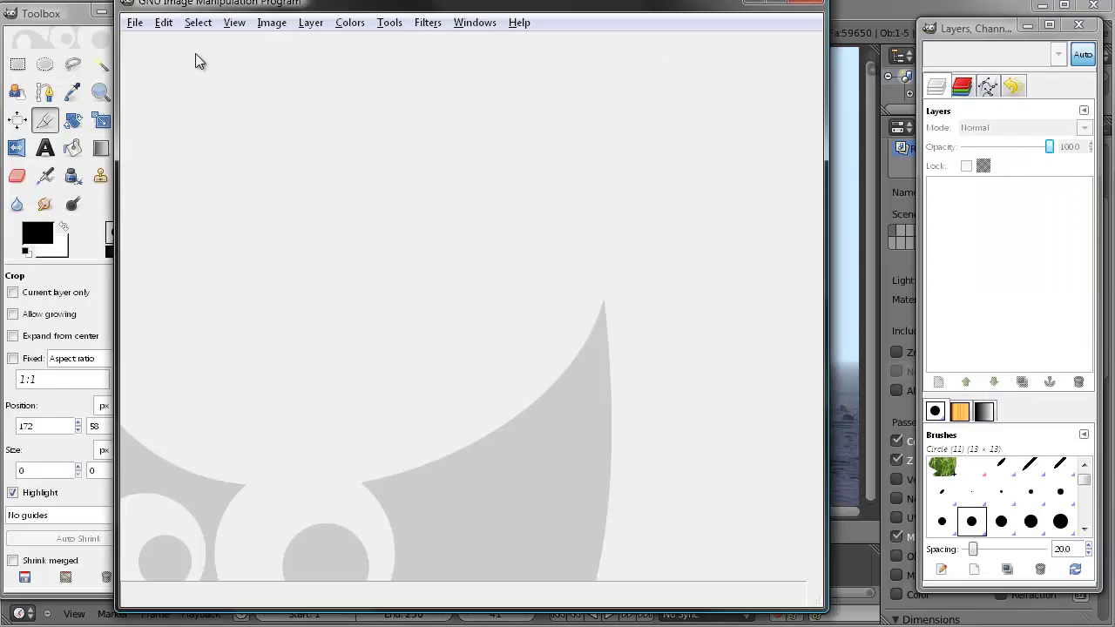
click(135, 23)
click(154, 79)
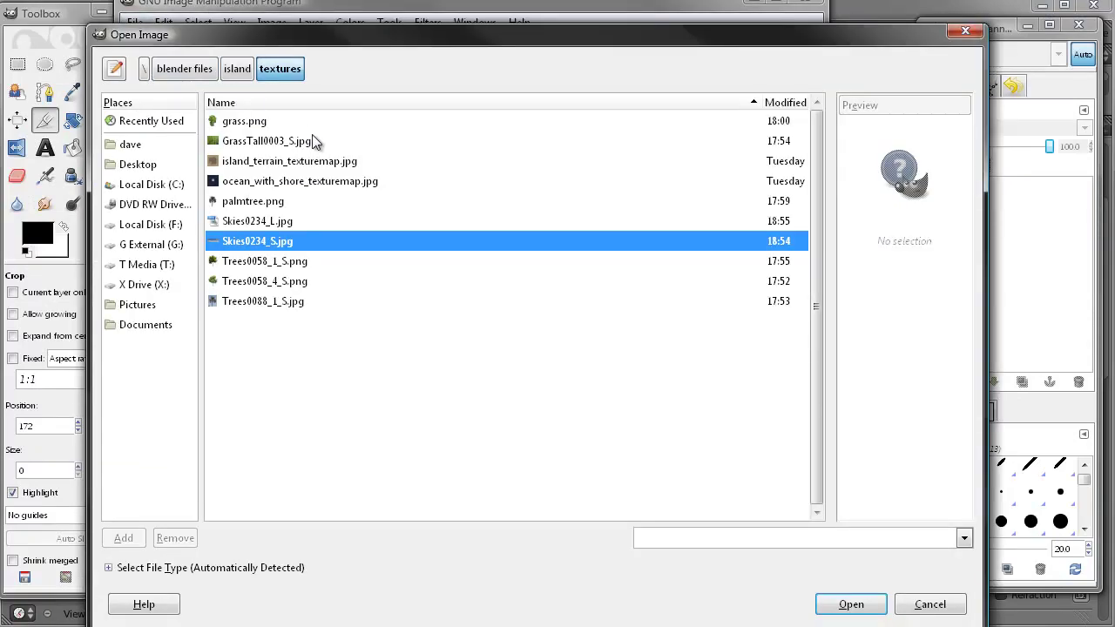
click(304, 220)
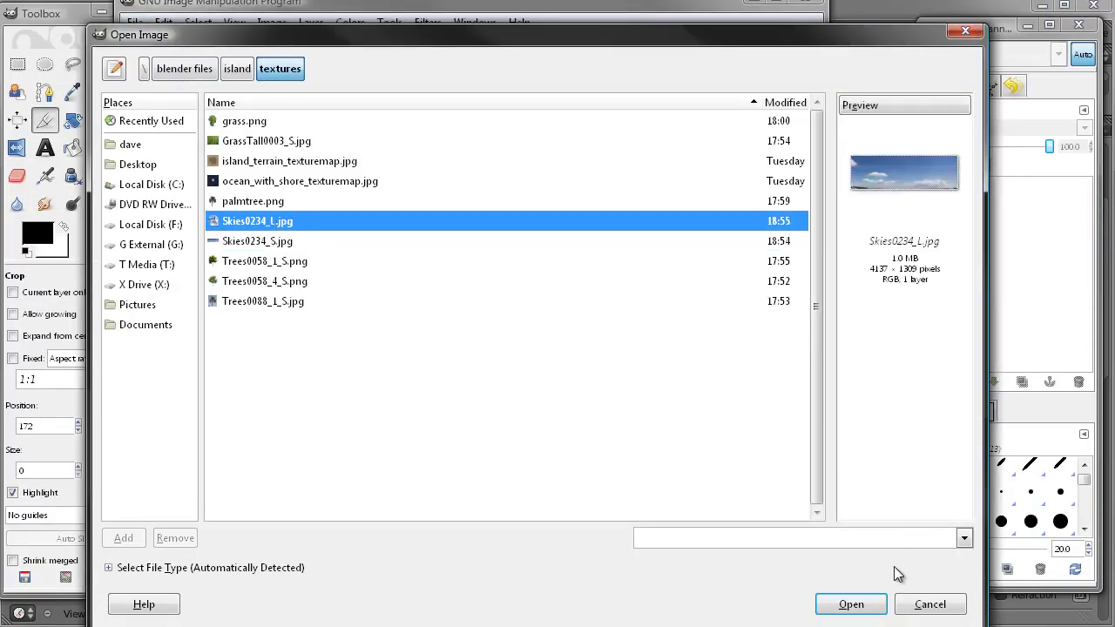
click(866, 613)
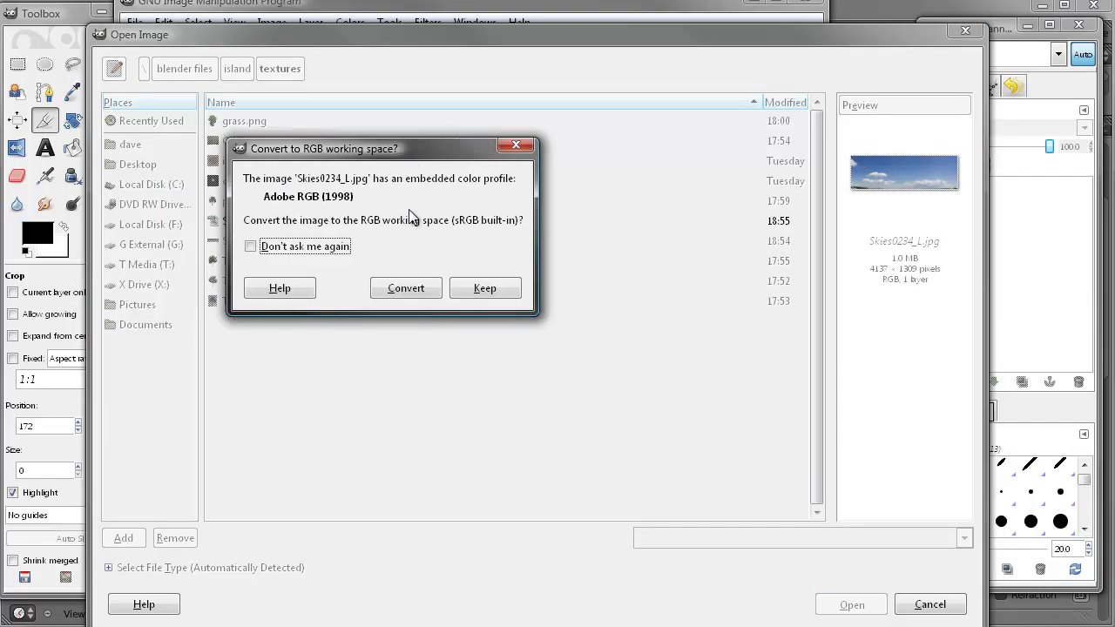
click(401, 288)
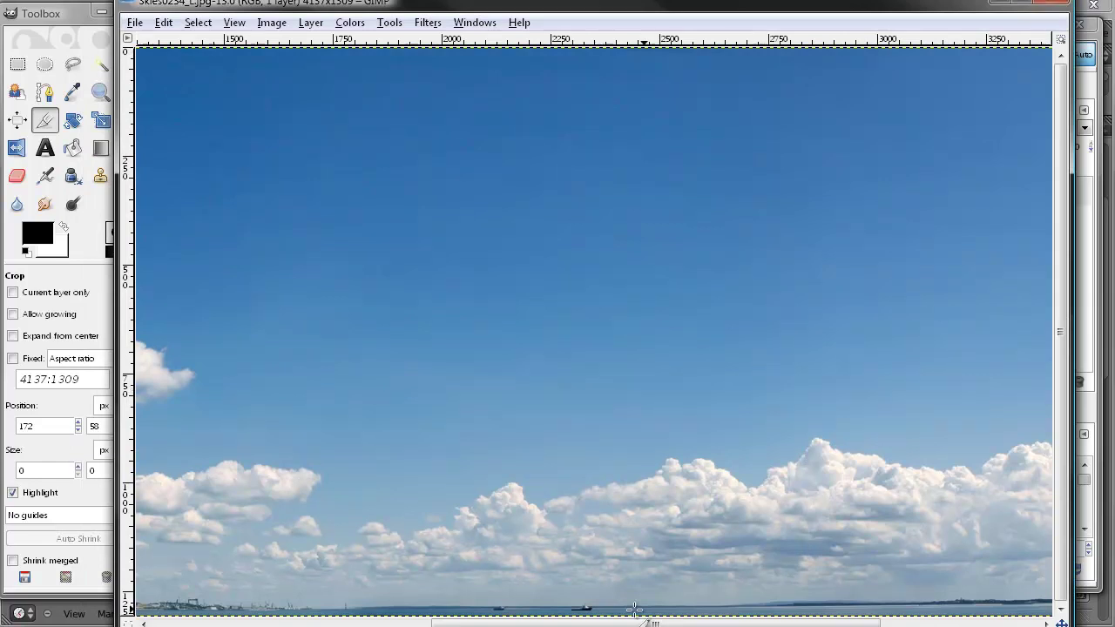
- Crop the large sky image to about 1358 × 695 px around the cloud bank, keeping the horizon and leaving out the ship
drag(646, 623, 808, 623)
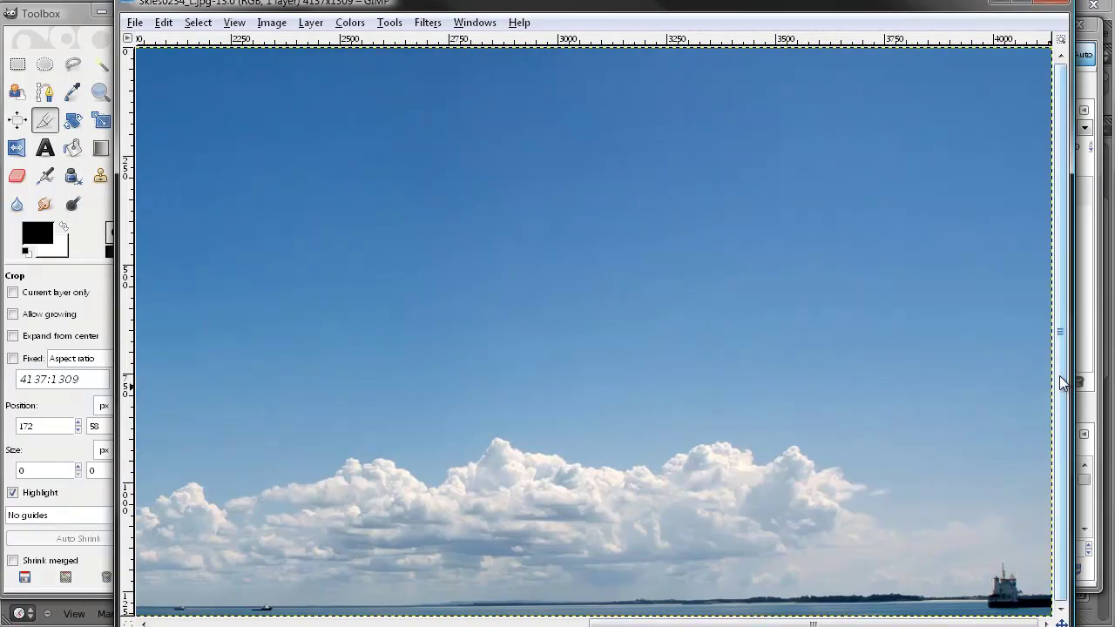
drag(862, 300, 202, 615)
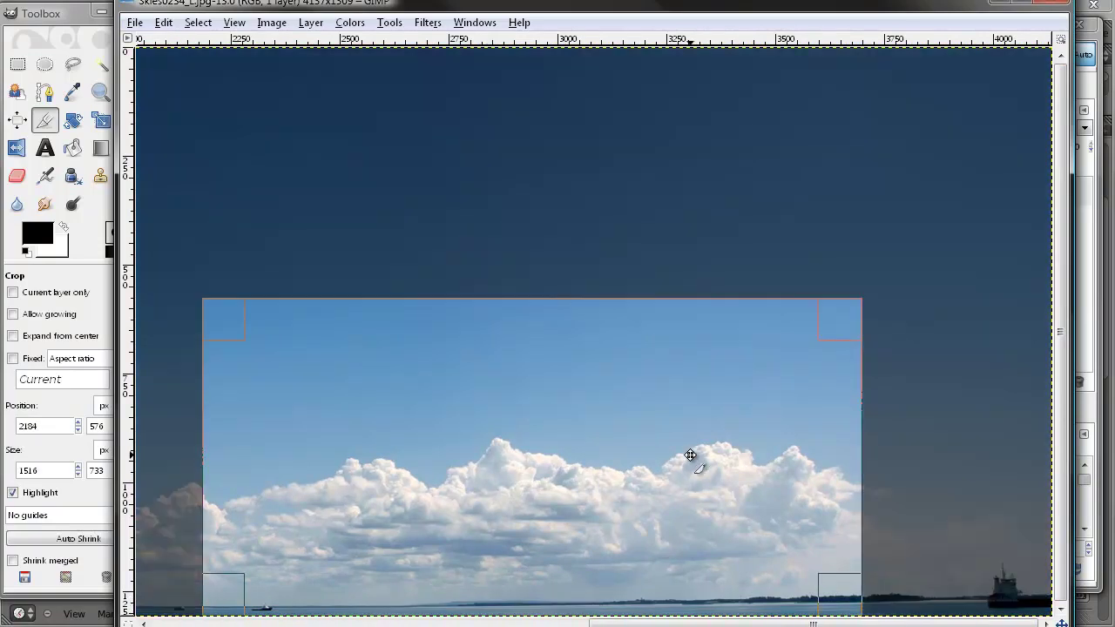
drag(845, 331, 790, 350)
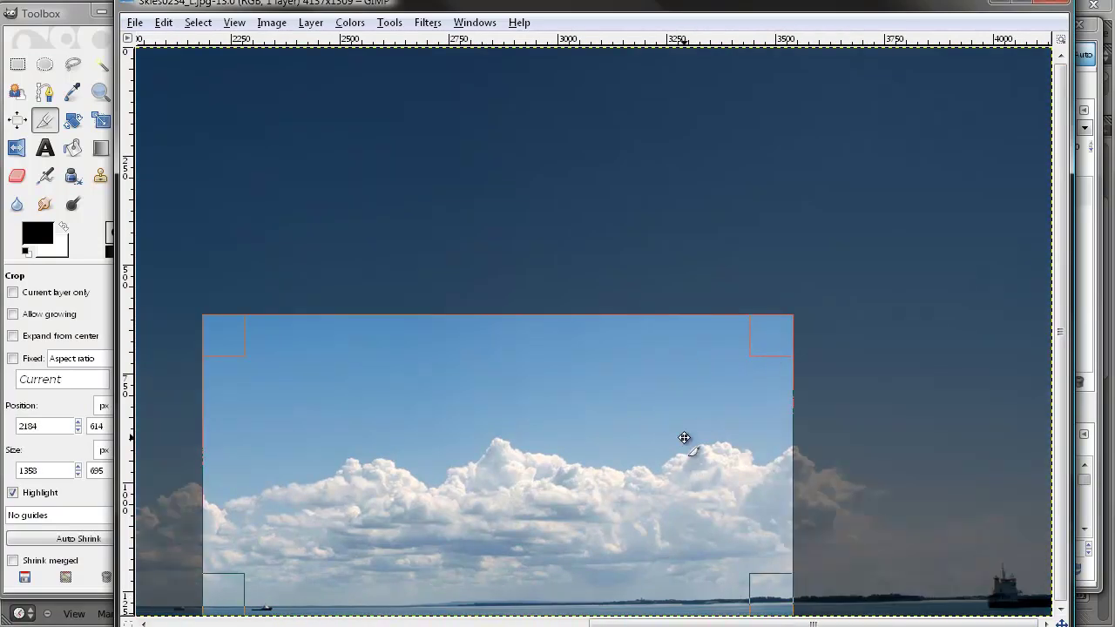
drag(368, 479, 443, 495)
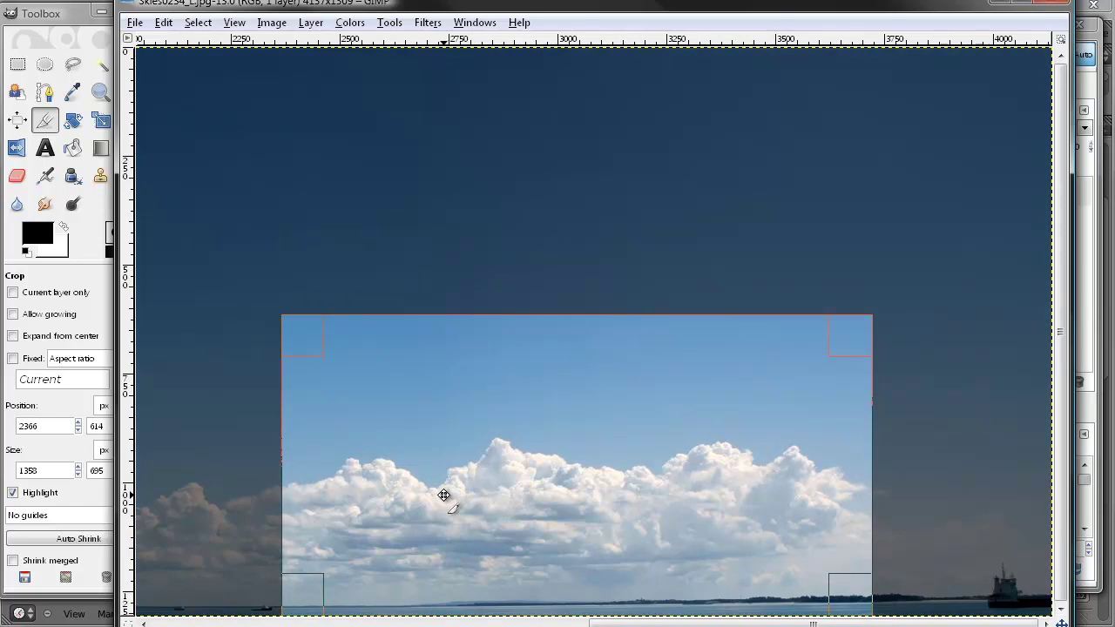
click(443, 495)
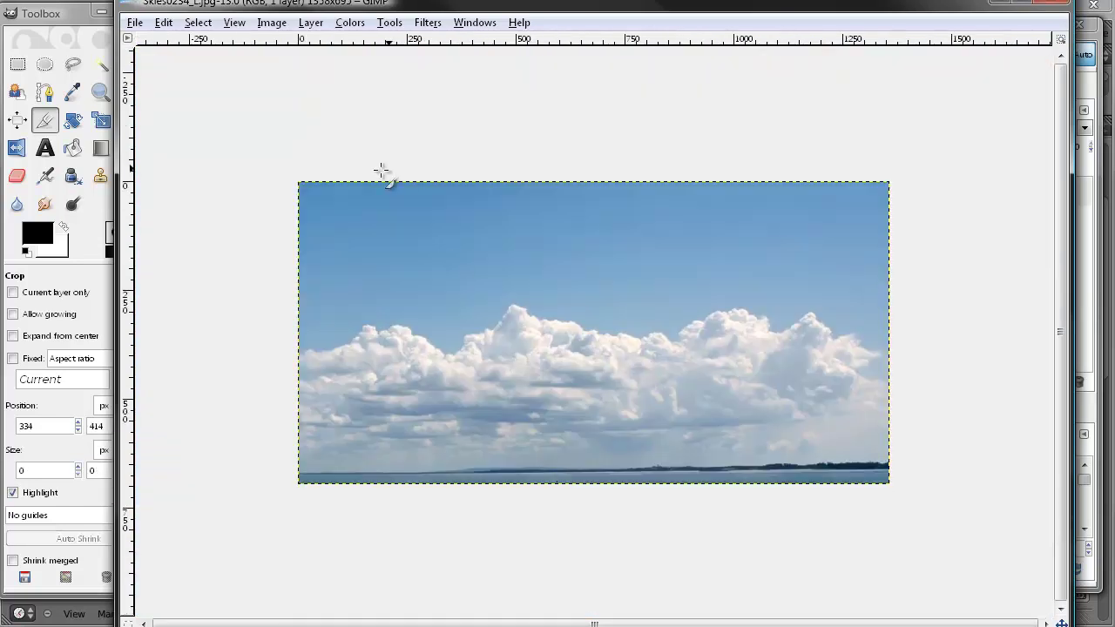
- Inspect the clouds and horizon of the cropped sky image at 100% zoom
click(235, 23)
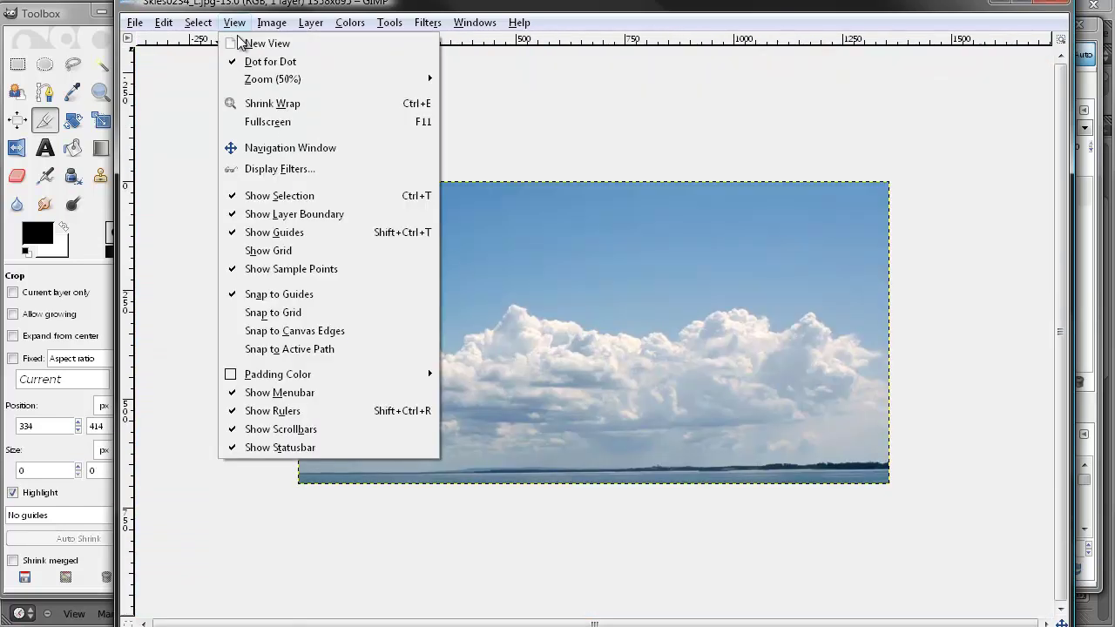
mouse_move(294, 87)
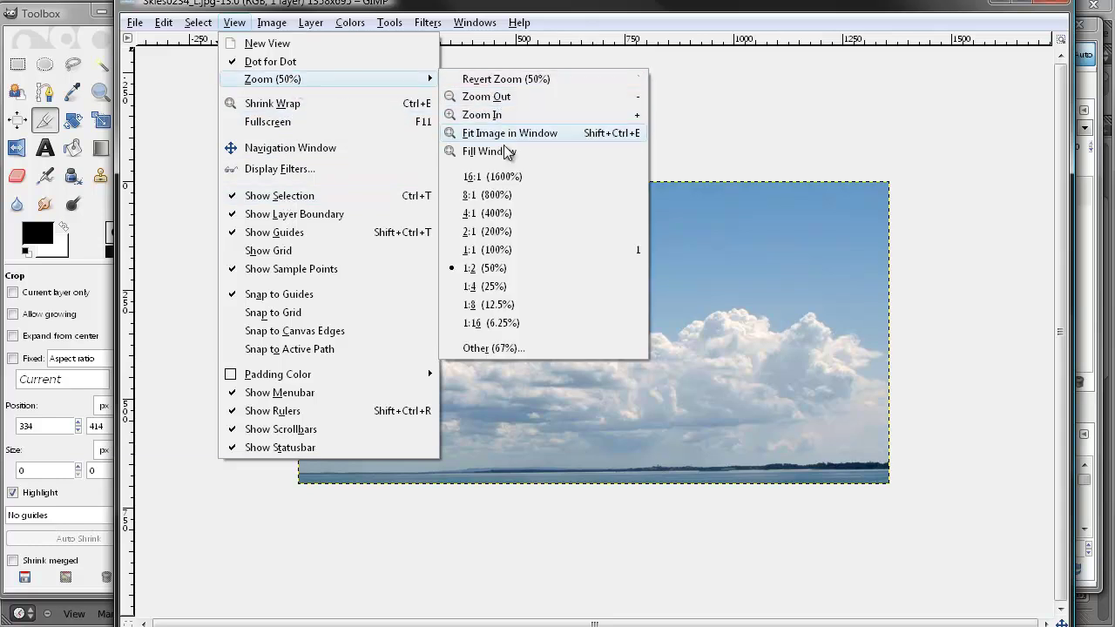
click(505, 251)
middle_drag(583, 293, 376, 296)
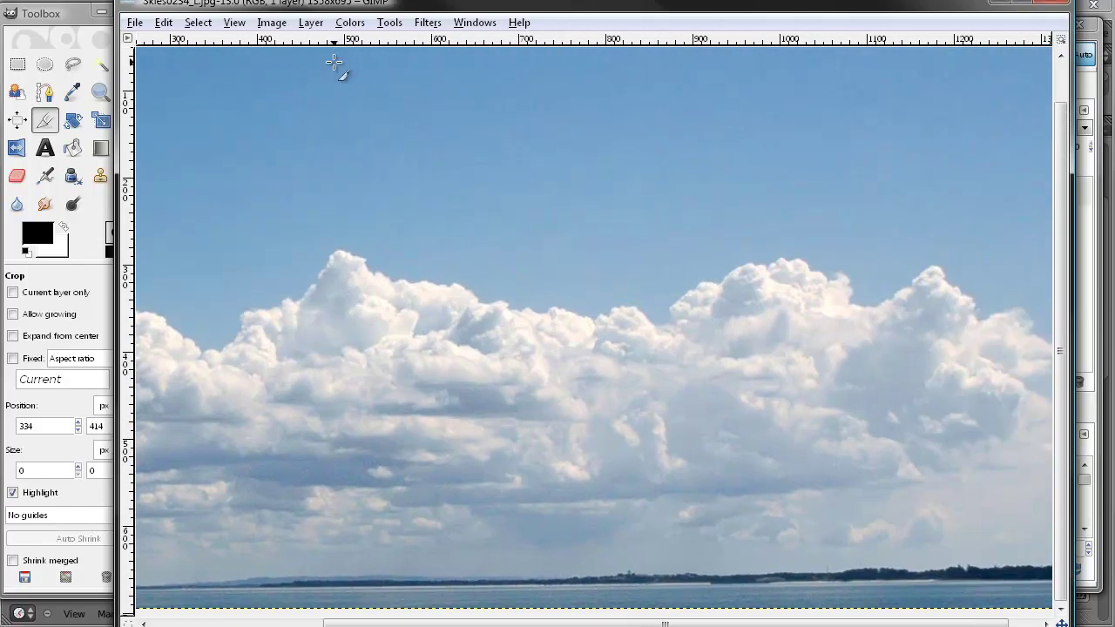
key(minus)
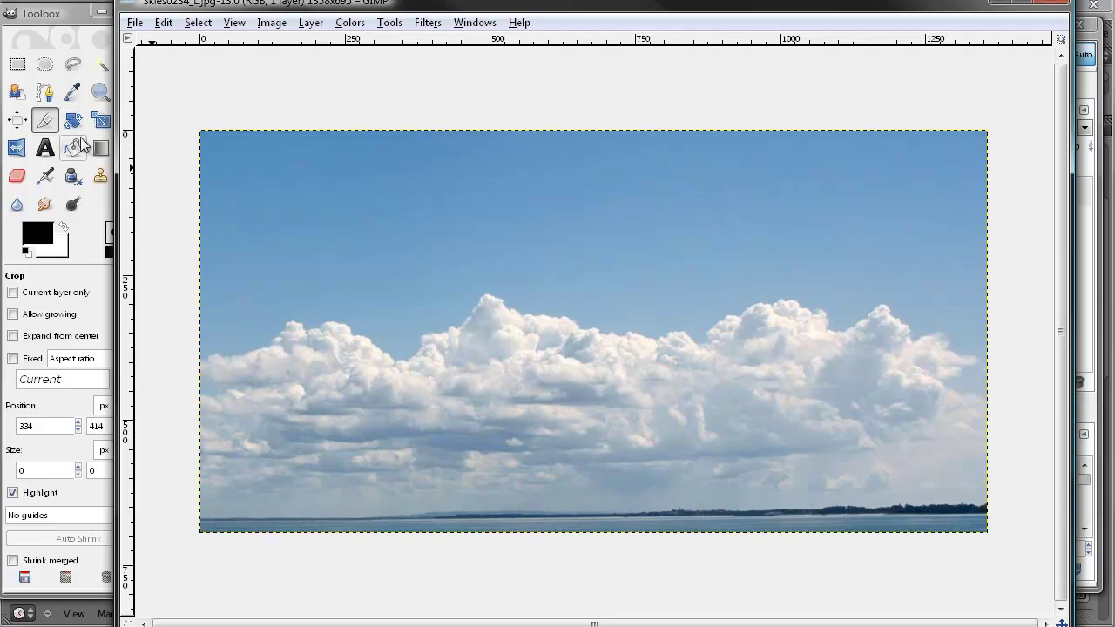
- Move the Background layer straight up about 155 px, leaving an empty strip along the canvas's lower edge
click(98, 195)
click(157, 93)
drag(647, 346, 647, 263)
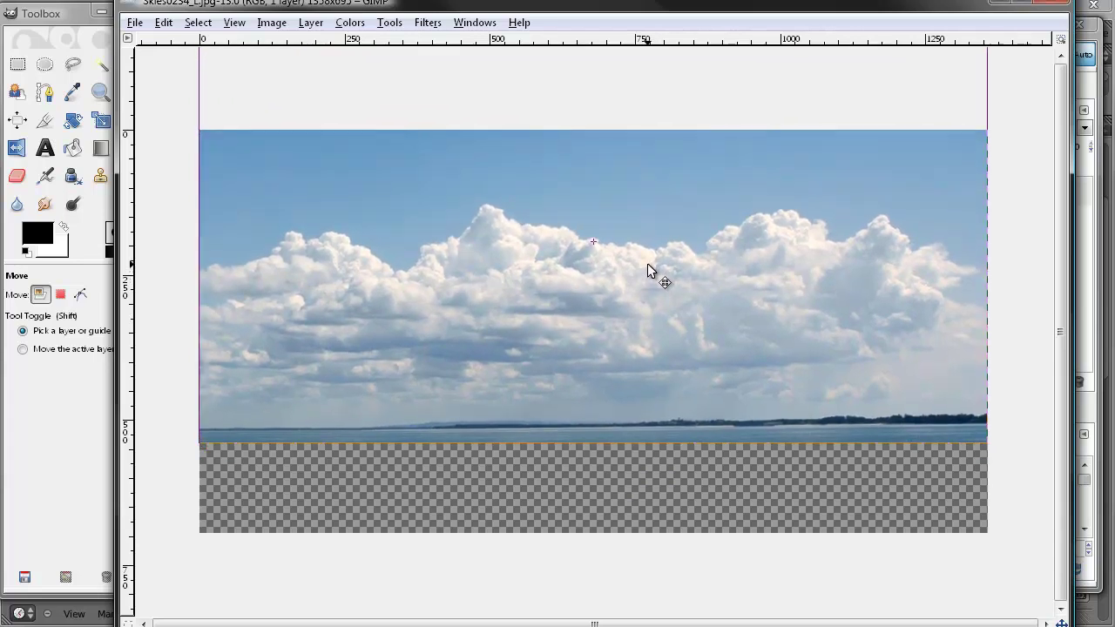
click(1090, 318)
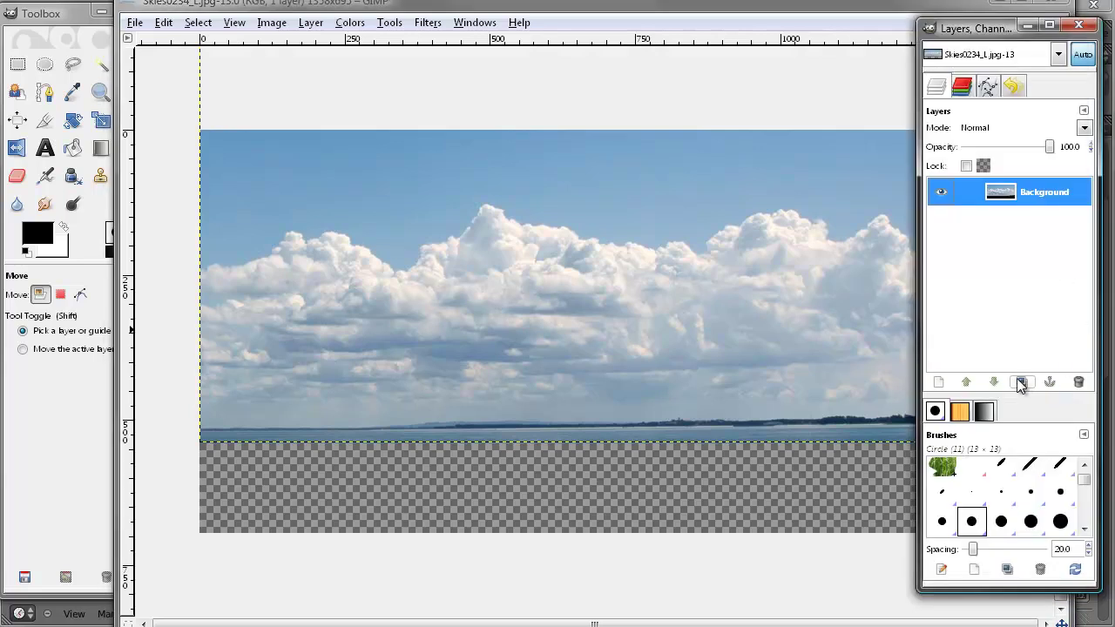
click(938, 383)
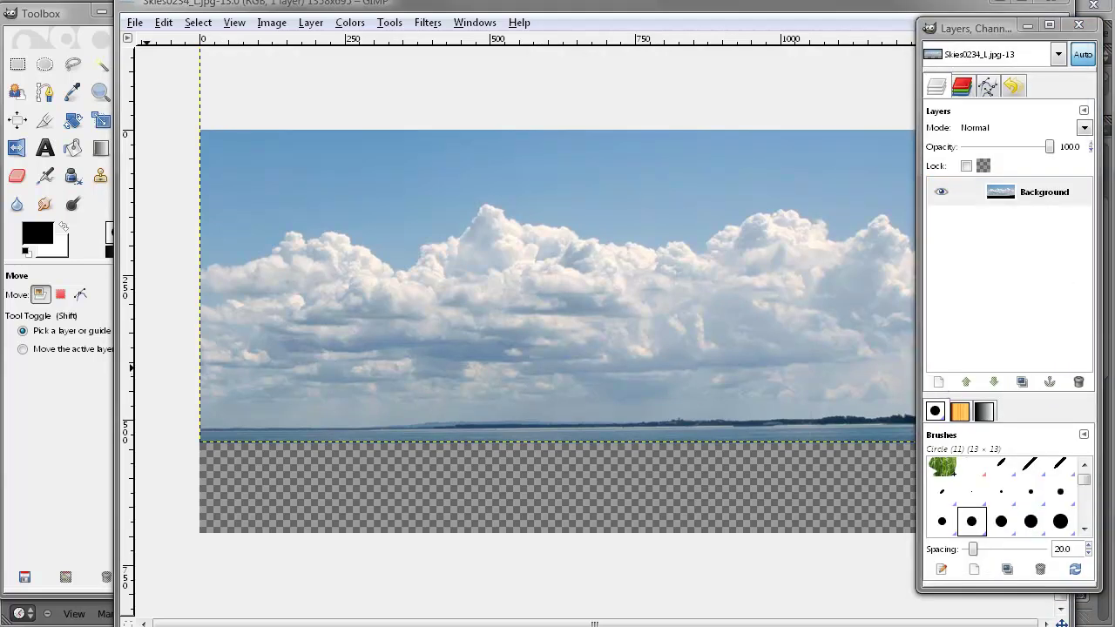
drag(490, 118, 579, 138)
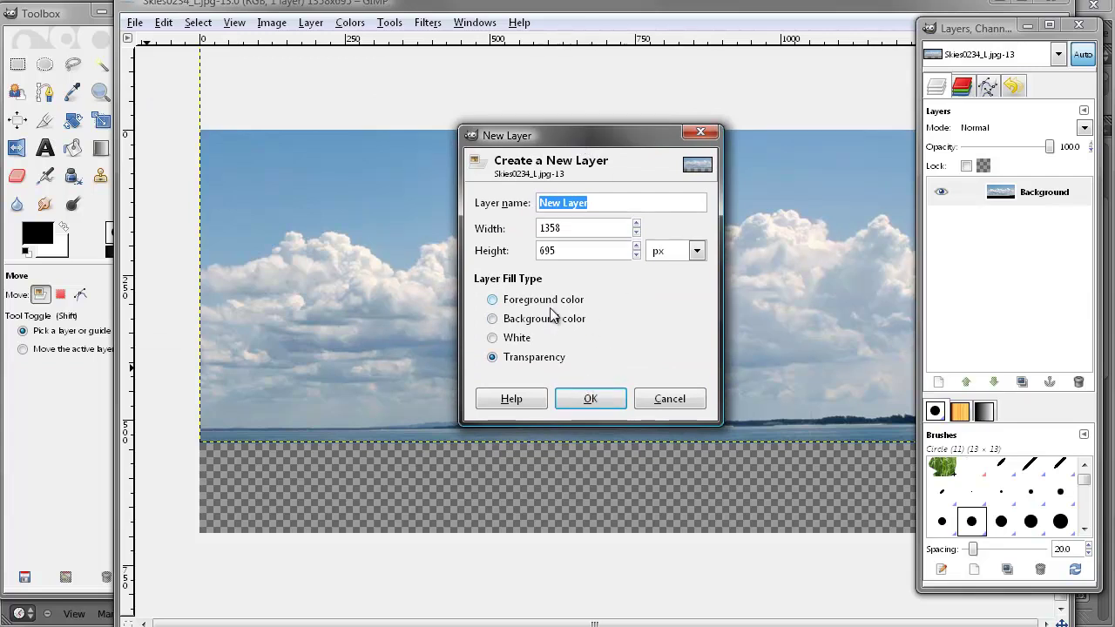
click(669, 398)
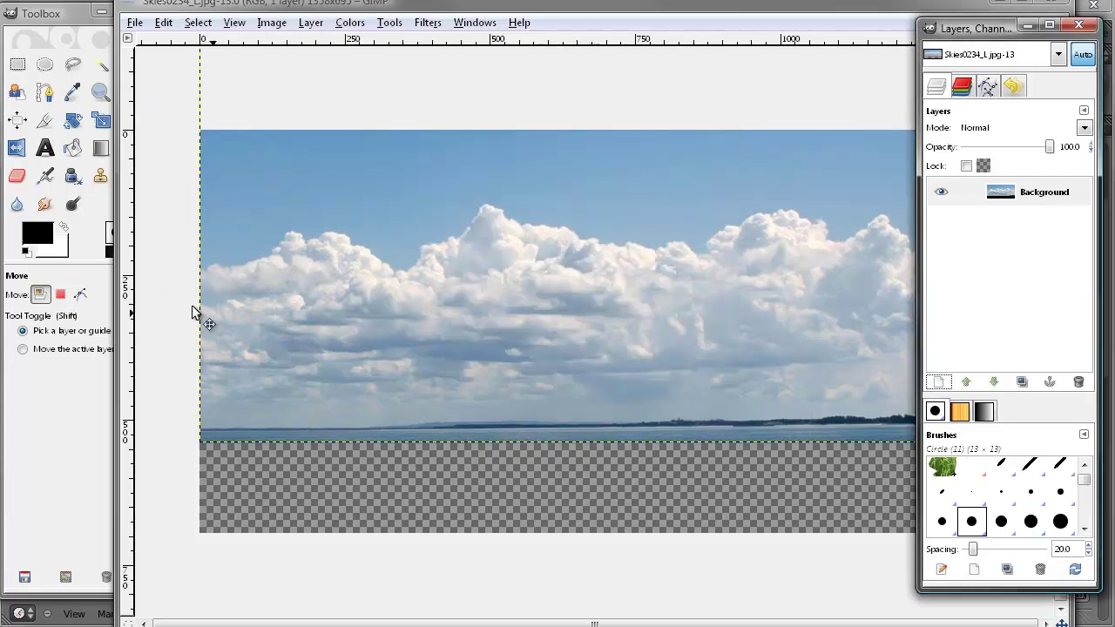
- Pick the blue from the upper part of the sky as the foreground color
click(97, 206)
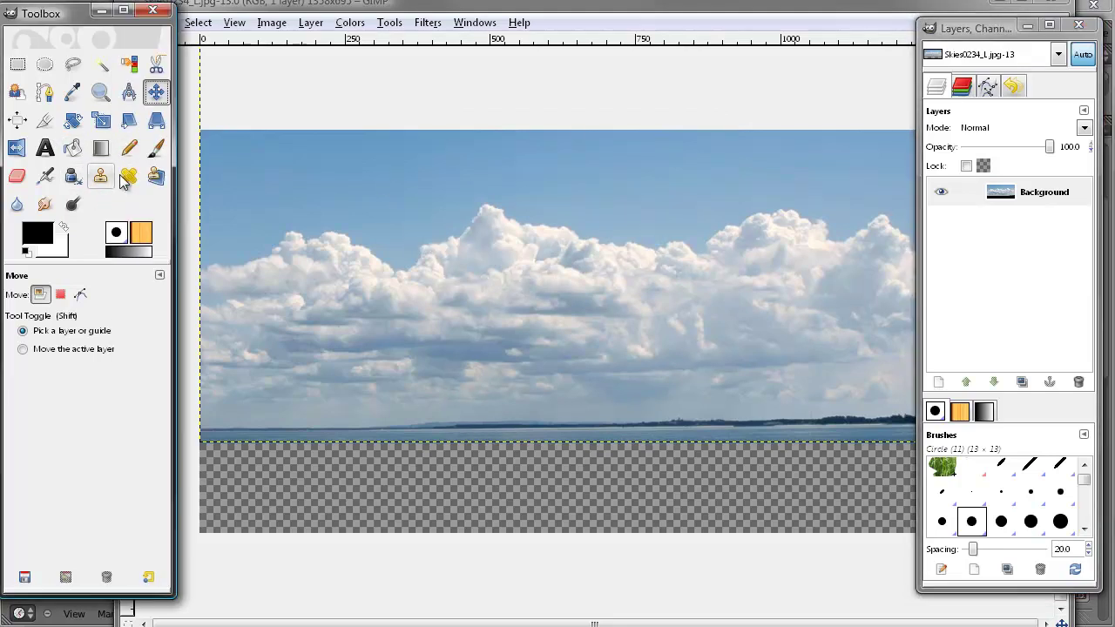
click(234, 6)
drag(118, 3, 264, 7)
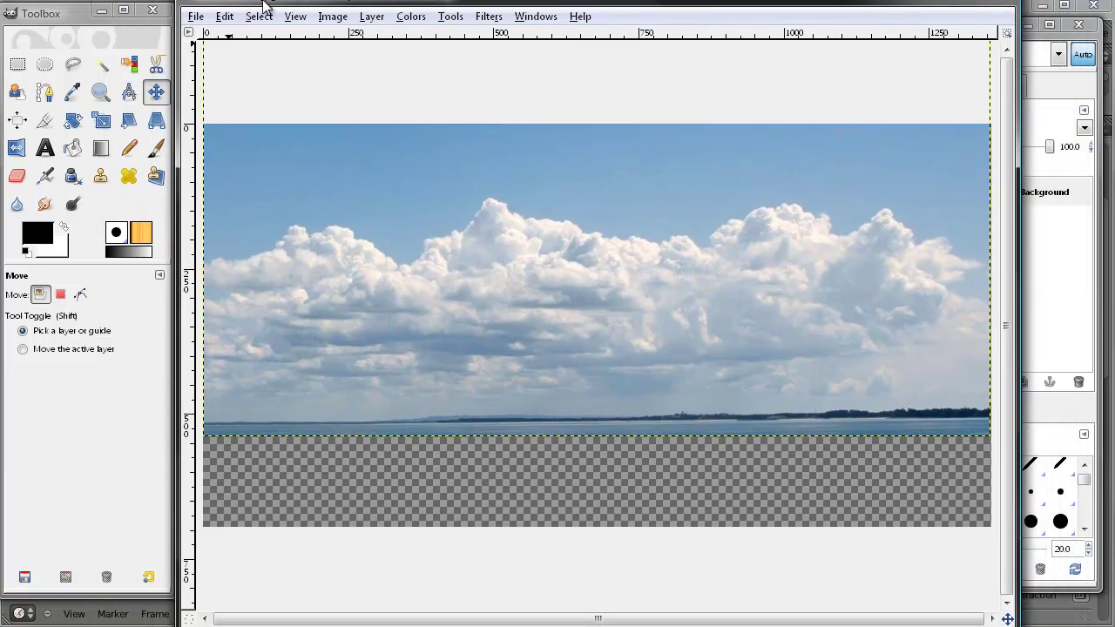
click(74, 91)
click(352, 141)
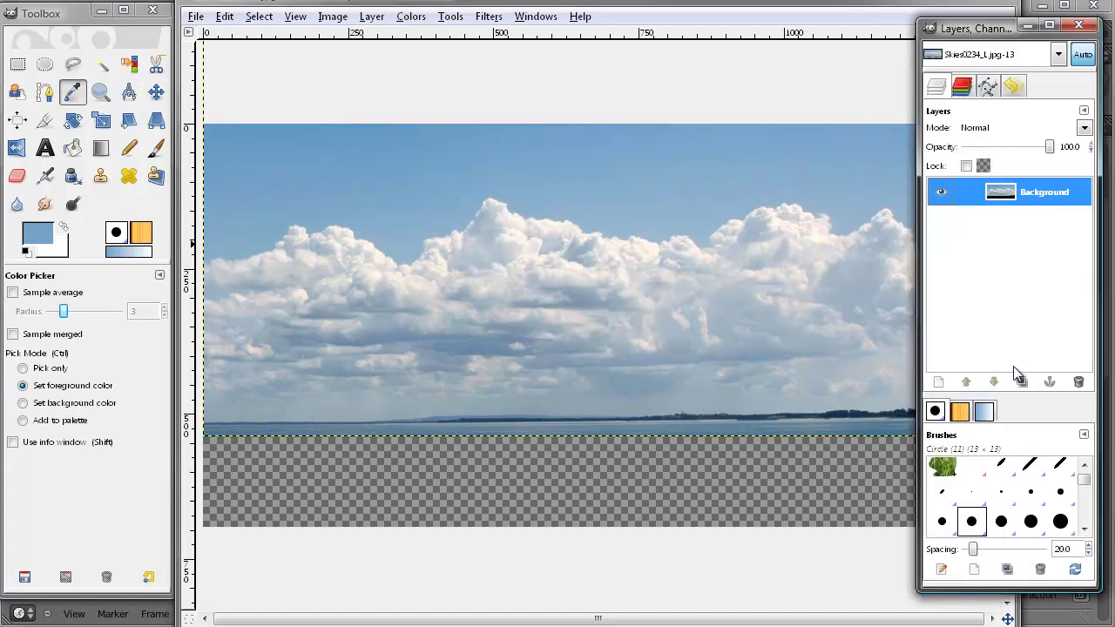
- Create a new 1358 × 695 px layer filled with the foreground color and place it beneath the Background layer
click(938, 383)
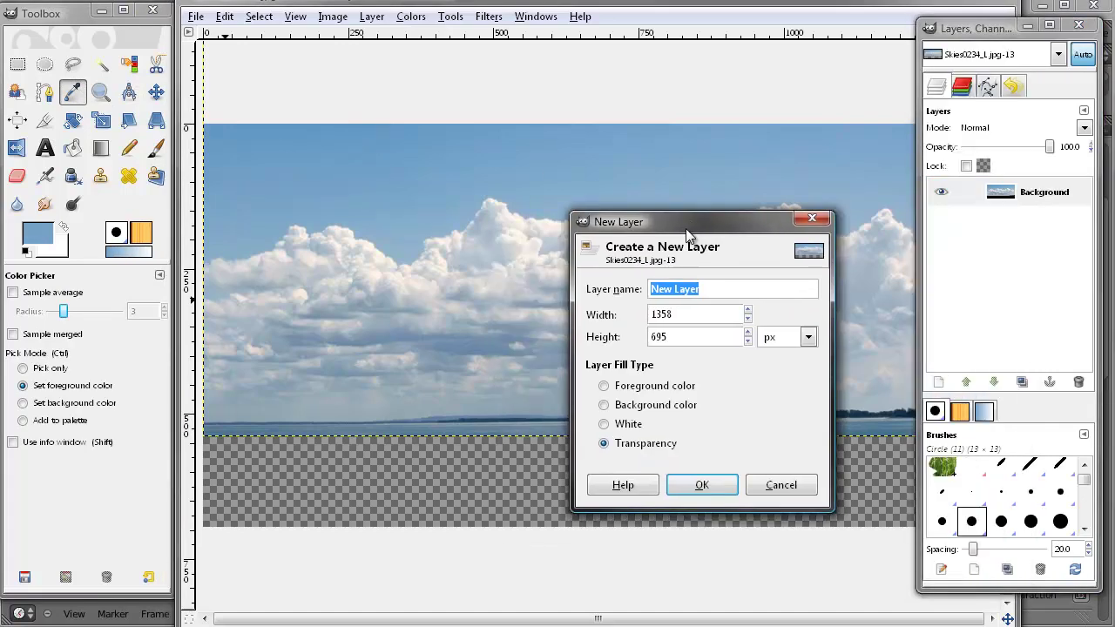
click(605, 387)
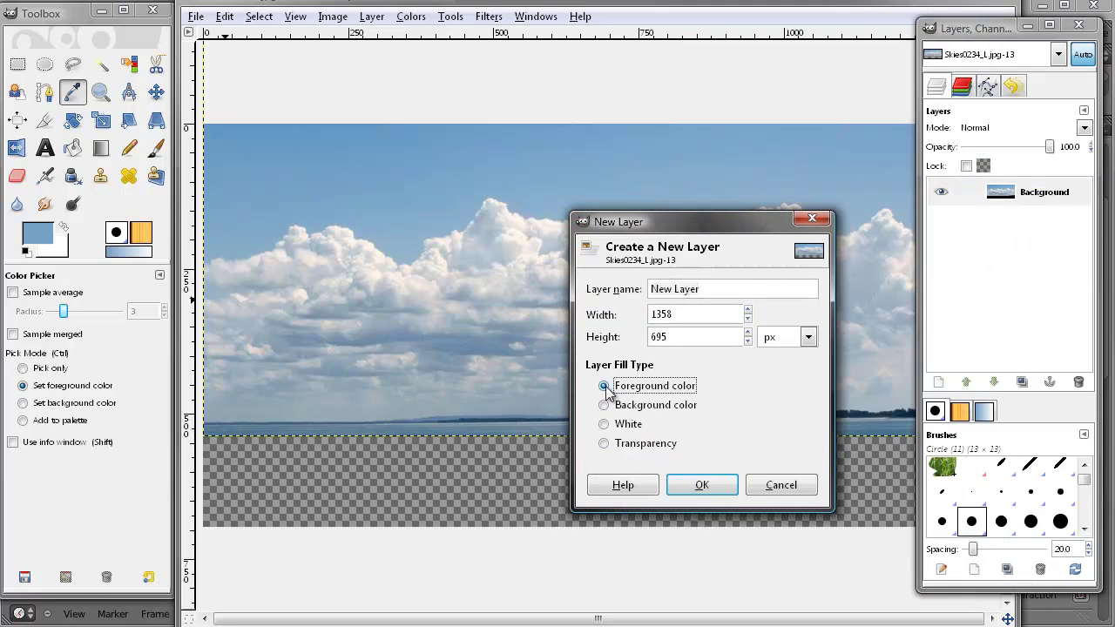
click(706, 489)
drag(1080, 202, 1066, 248)
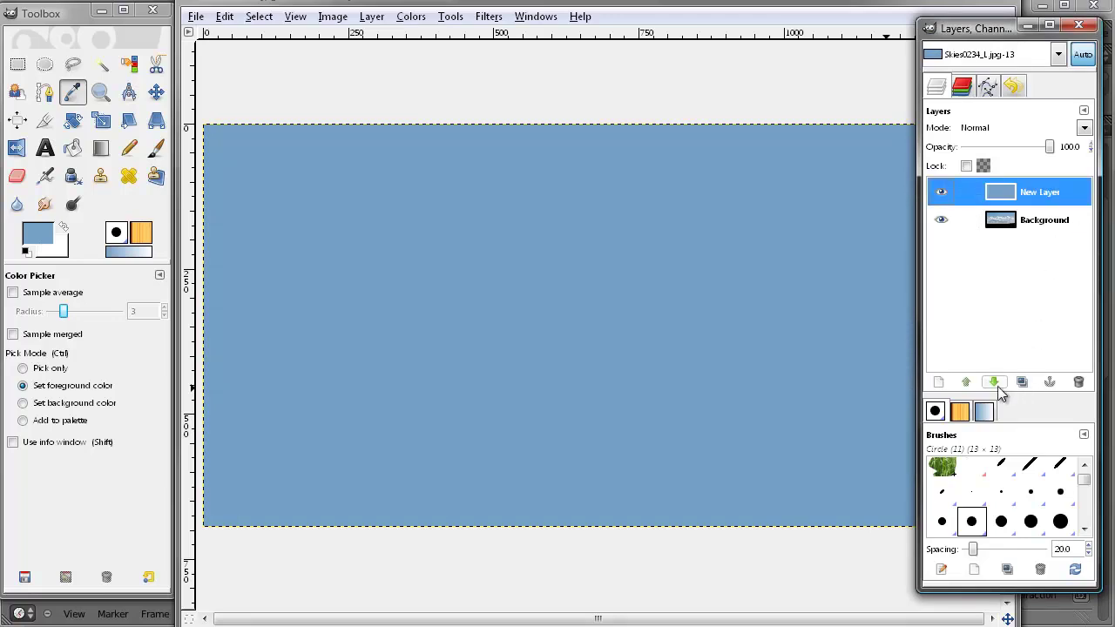
click(994, 383)
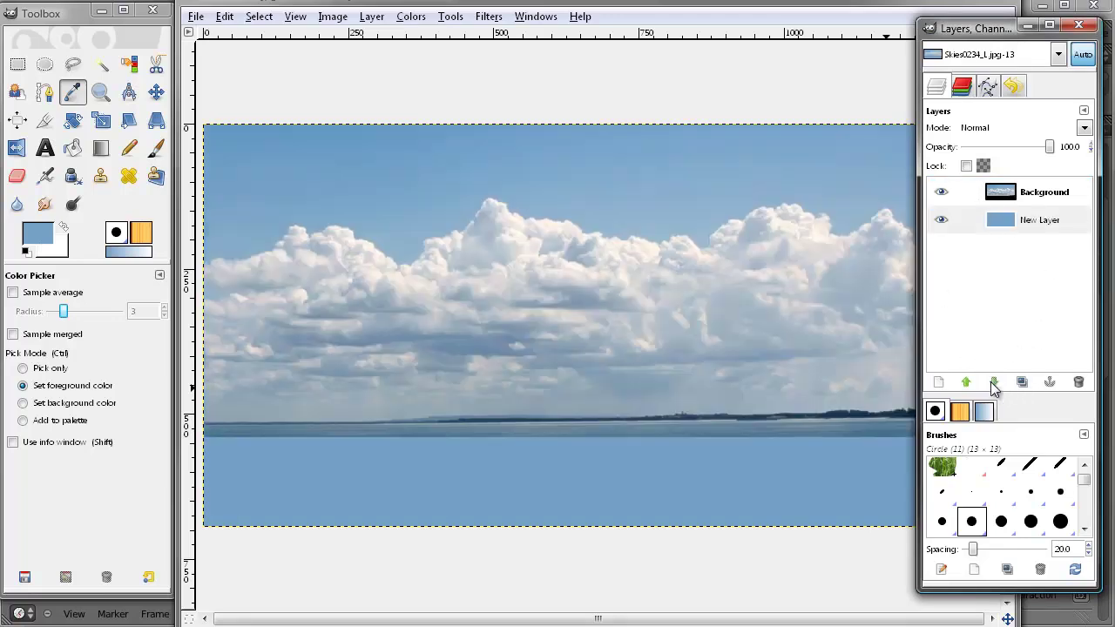
- Set the Eraser to the Circle Fuzzy (17) brush at scale 10.00 and try a stroke along the Background layer's lower edge
click(1027, 196)
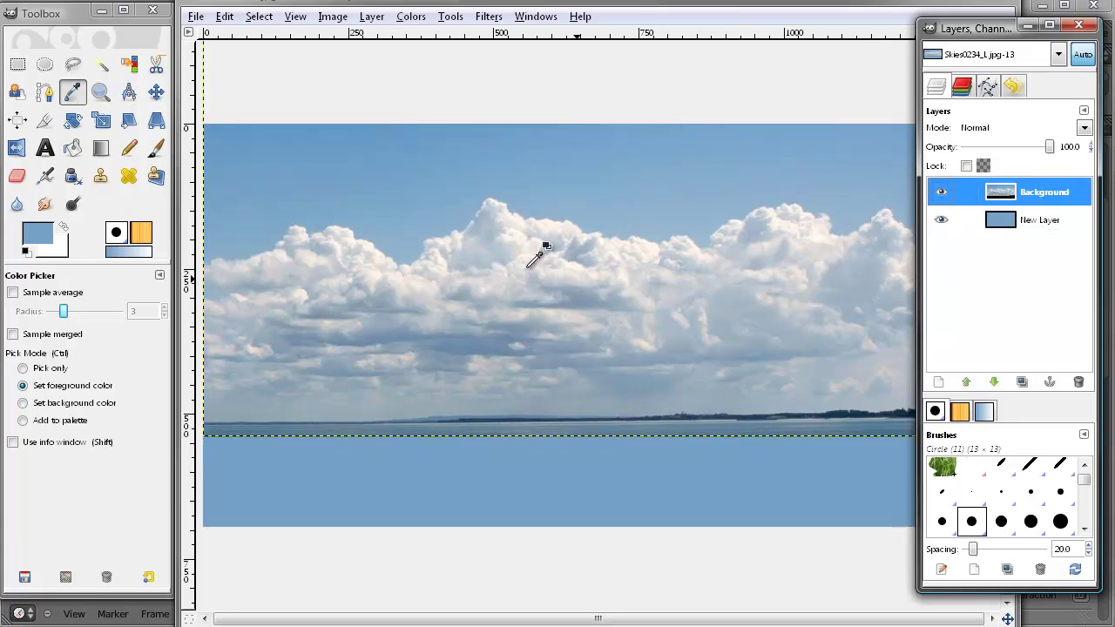
click(22, 182)
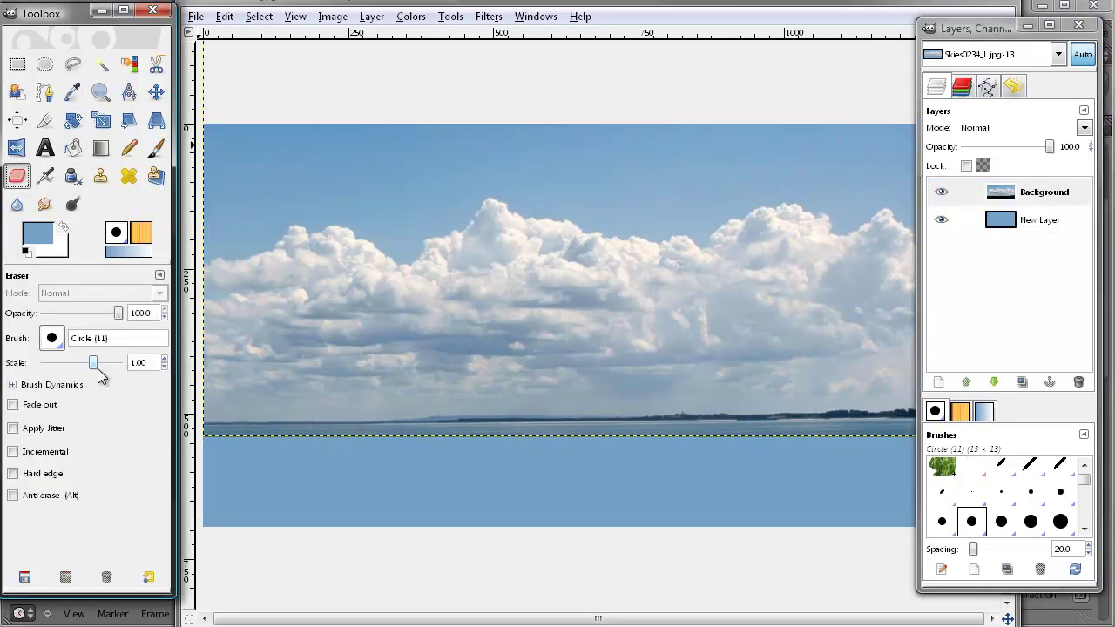
drag(94, 364, 114, 363)
click(52, 339)
click(165, 435)
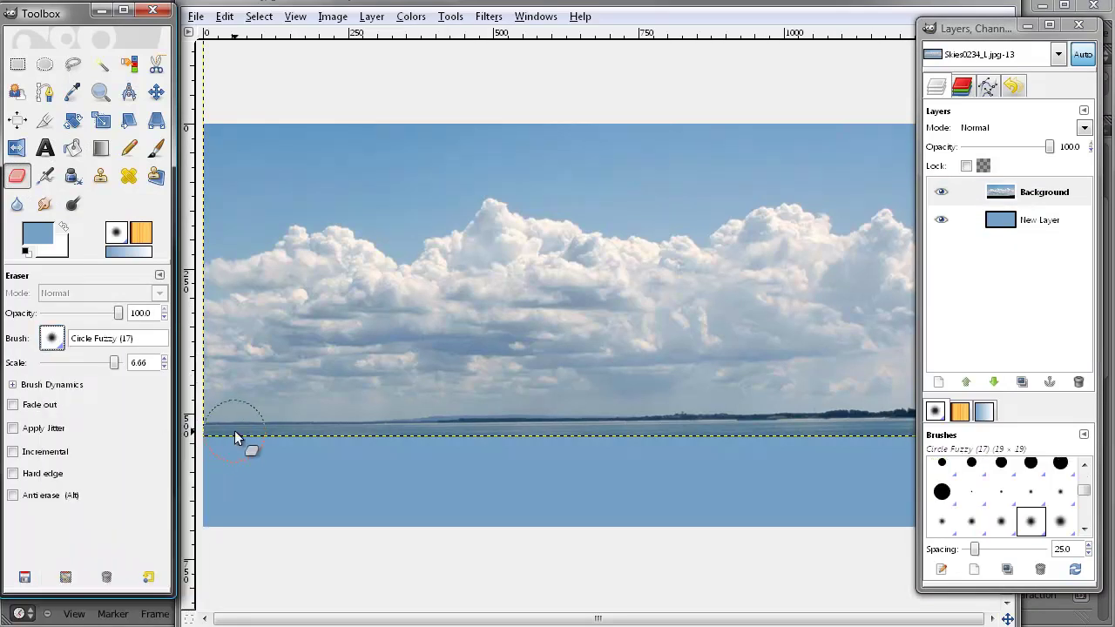
drag(118, 365, 120, 362)
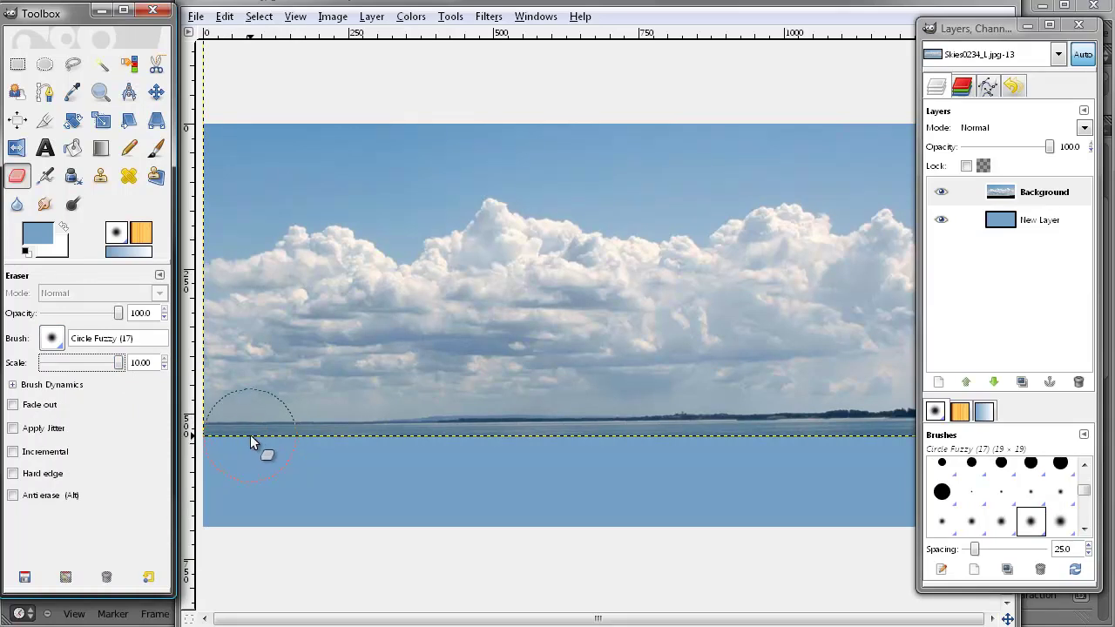
drag(254, 435, 286, 439)
key(ctrl+z)
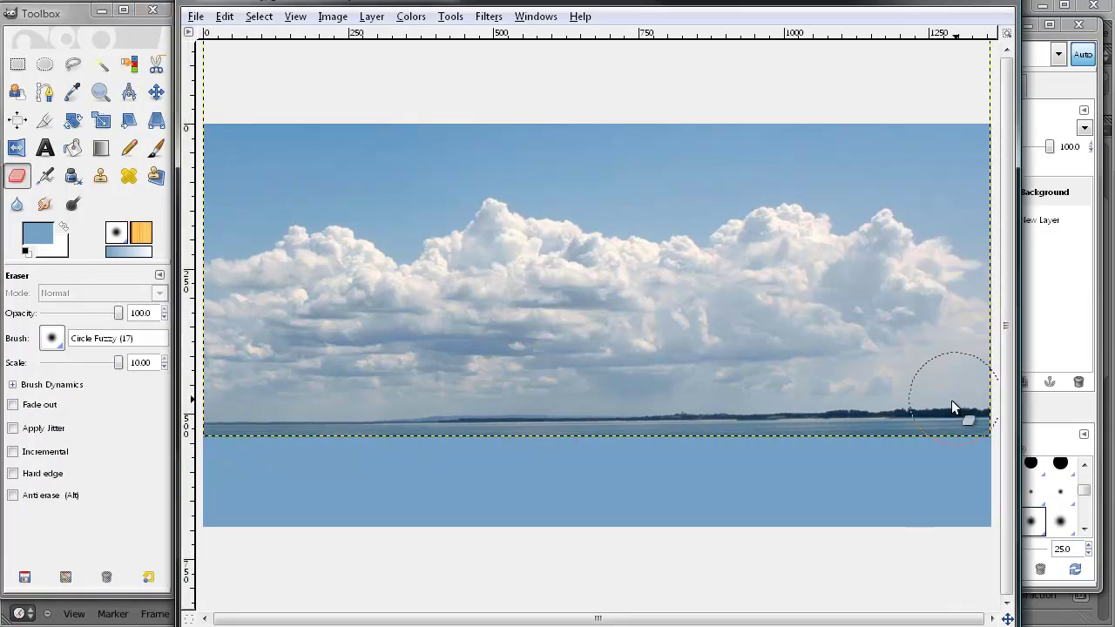
- Turn on the Eraser's Fade out with a length of 100 px and erase over the horizon on the Background layer
click(1057, 221)
click(1036, 194)
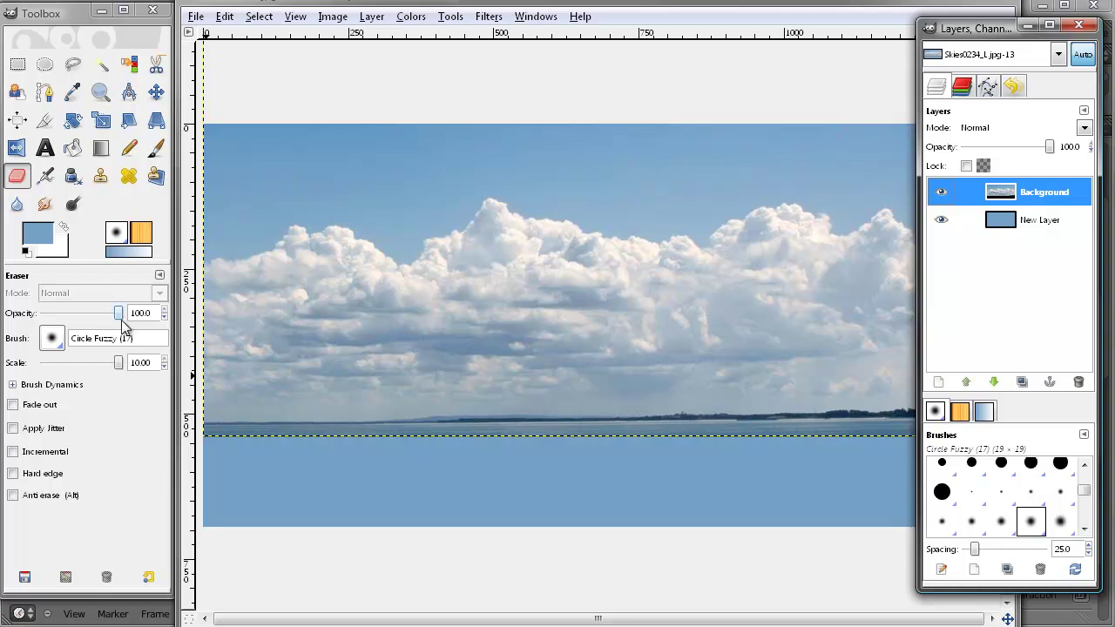
click(41, 405)
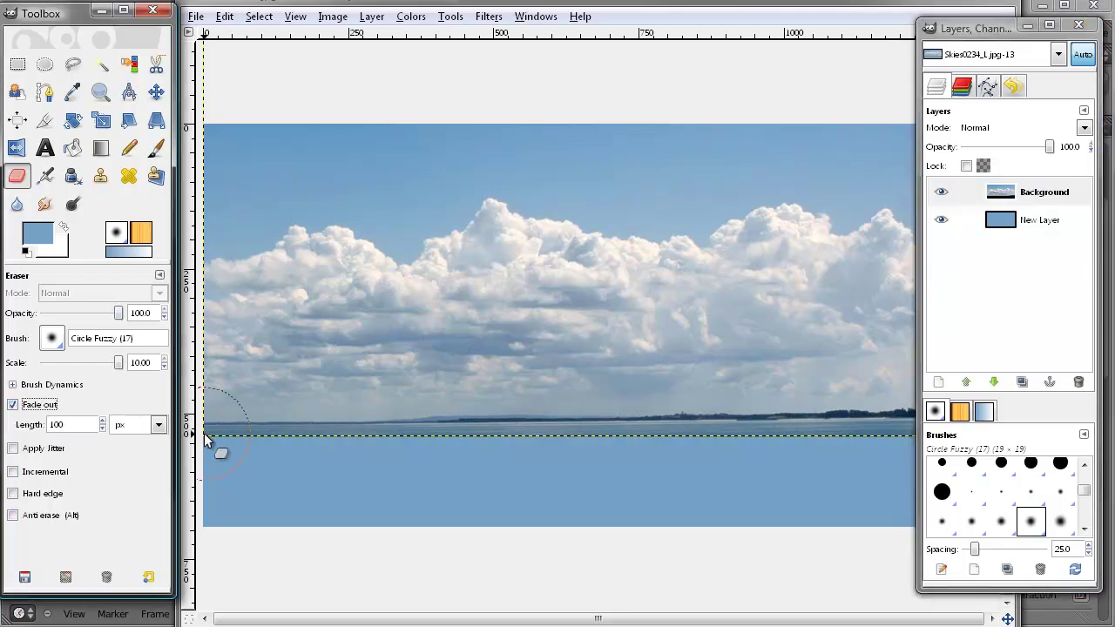
mouse_move(383, 426)
mouse_down()
mouse_move(334, 432)
mouse_move(453, 423)
mouse_move(374, 422)
mouse_move(393, 425)
mouse_up()
- Try the blue fill layer at 0 opacity and restore full opacity, with the Background layer active again
click(1059, 298)
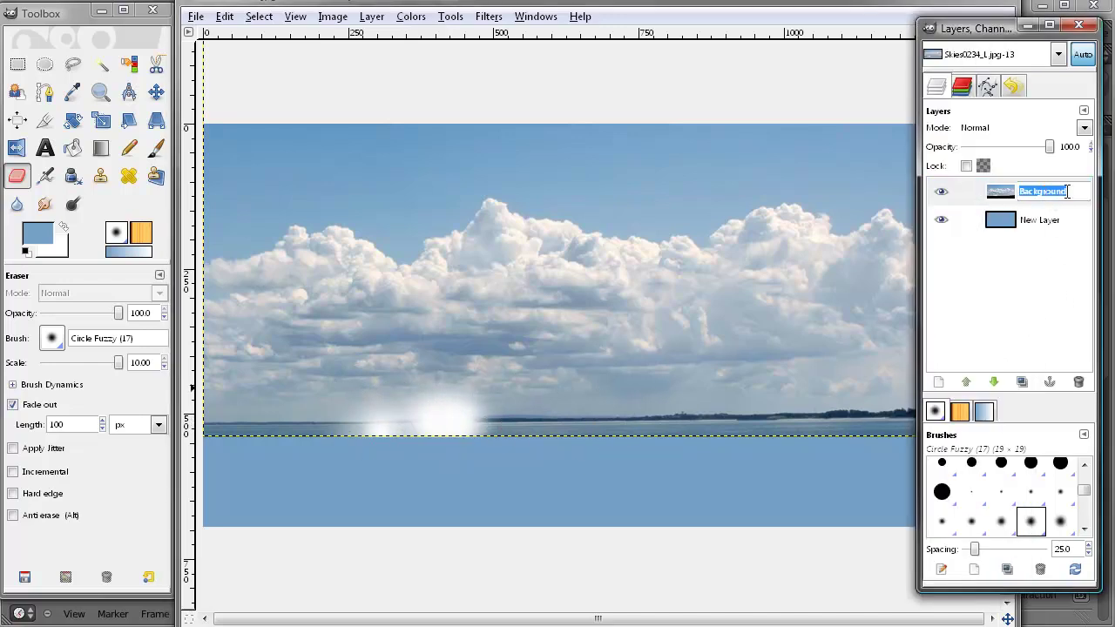
click(1058, 220)
click(1050, 149)
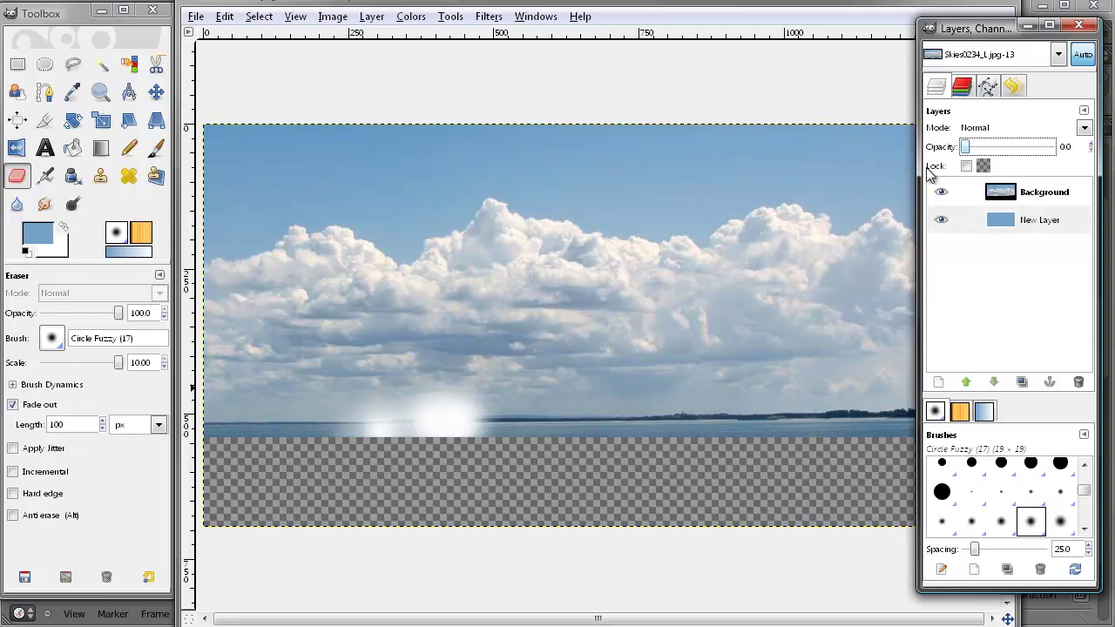
click(1055, 194)
drag(1048, 147, 1088, 156)
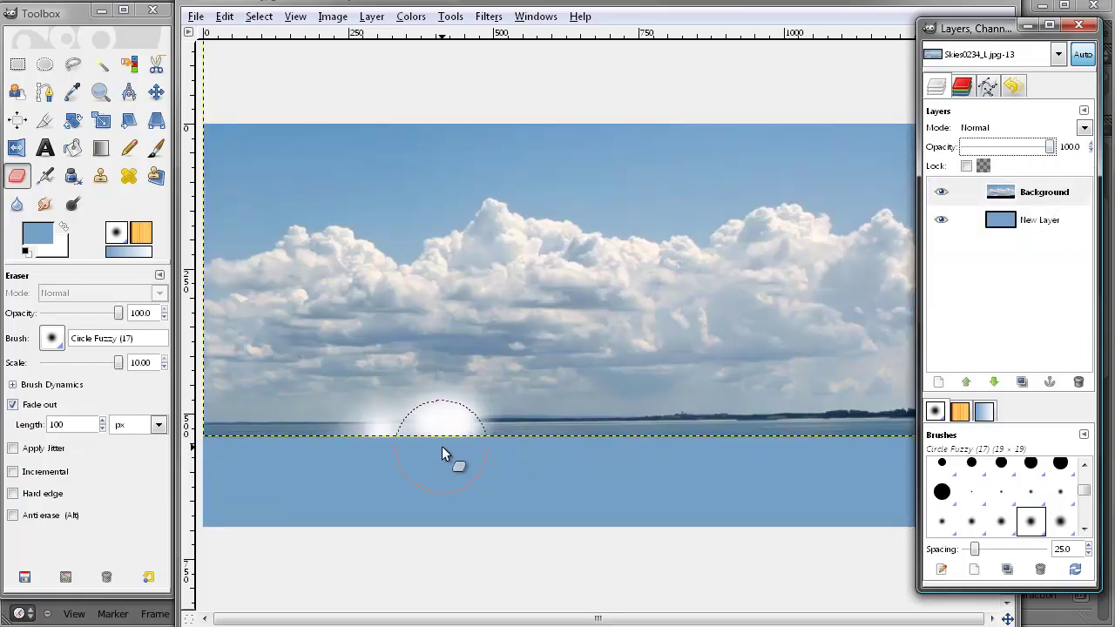
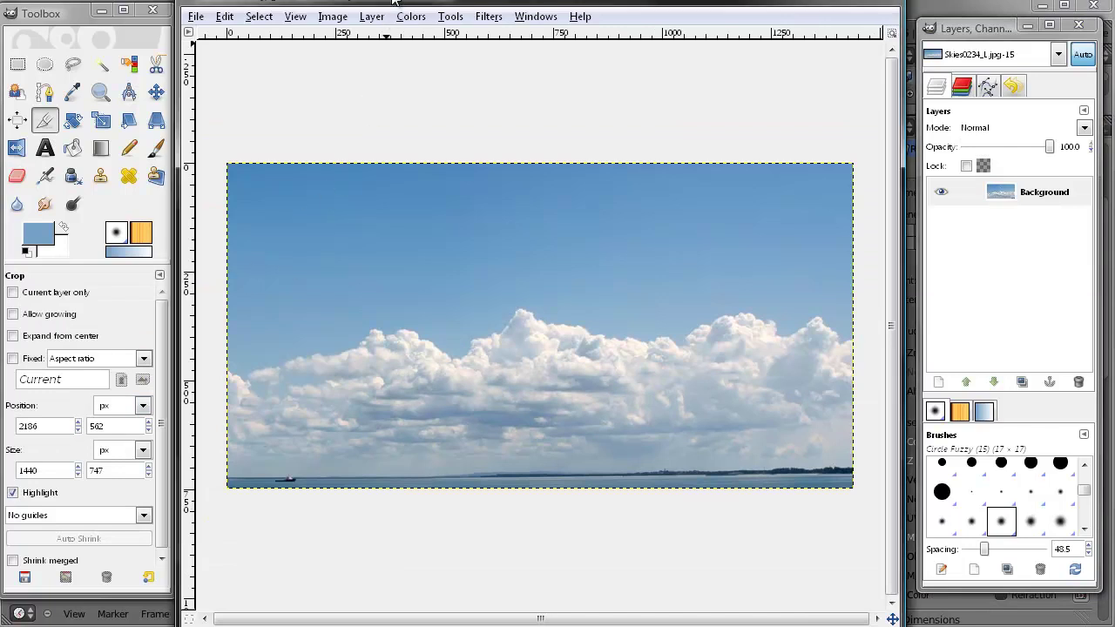
- Reposition the window of the 1440 × 747 px sky crop and move its Background layer up about 160 px
drag(408, 2, 408, 12)
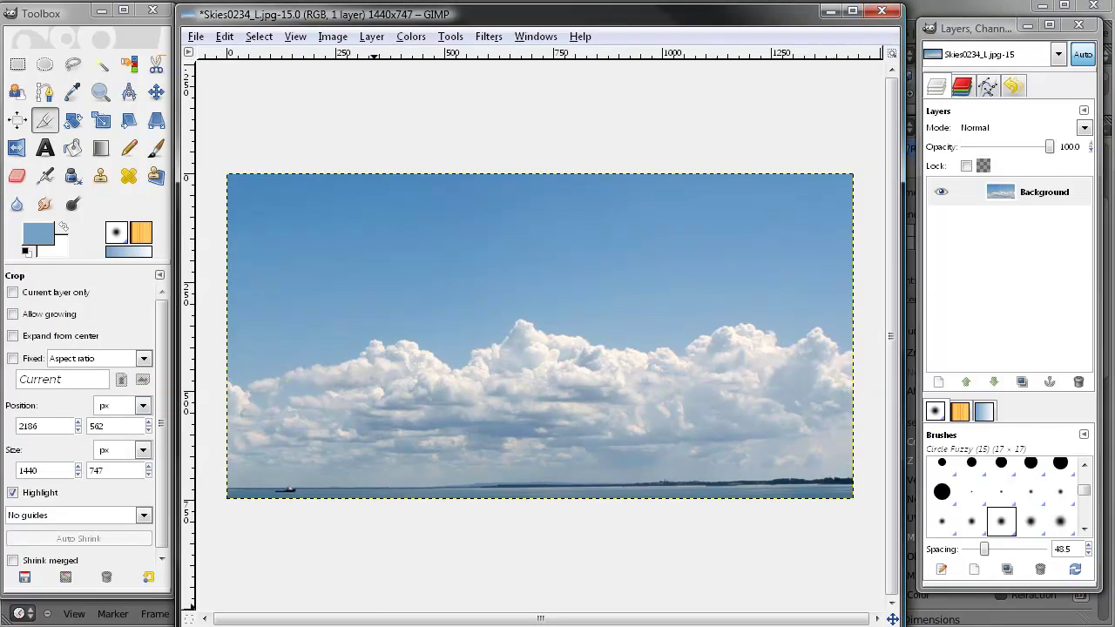
drag(191, 606, 191, 620)
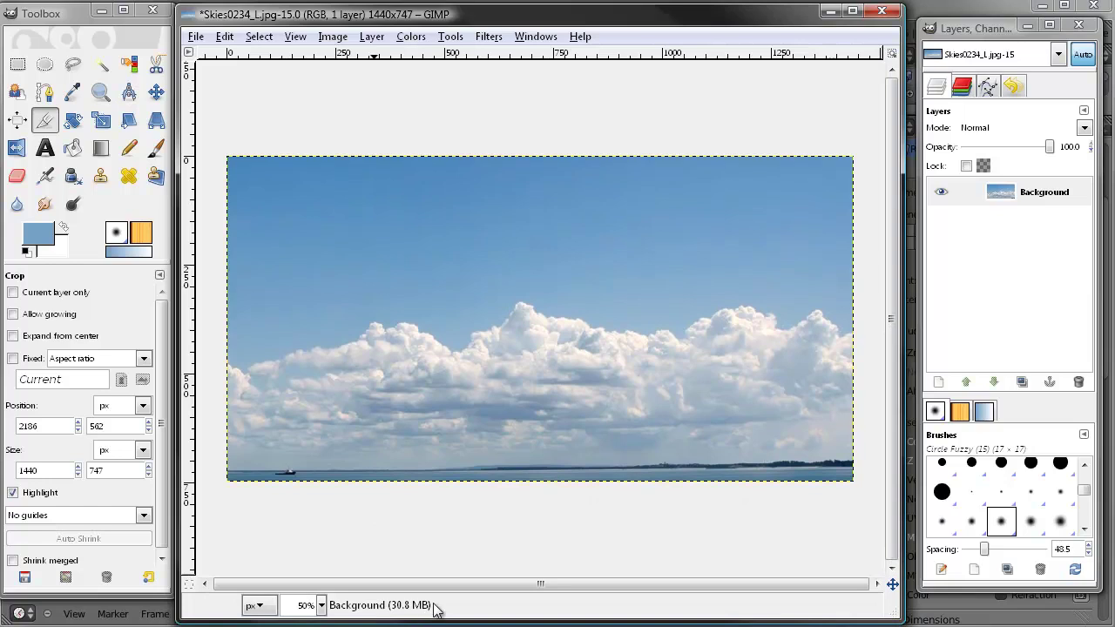
click(158, 92)
click(998, 209)
drag(478, 410, 468, 363)
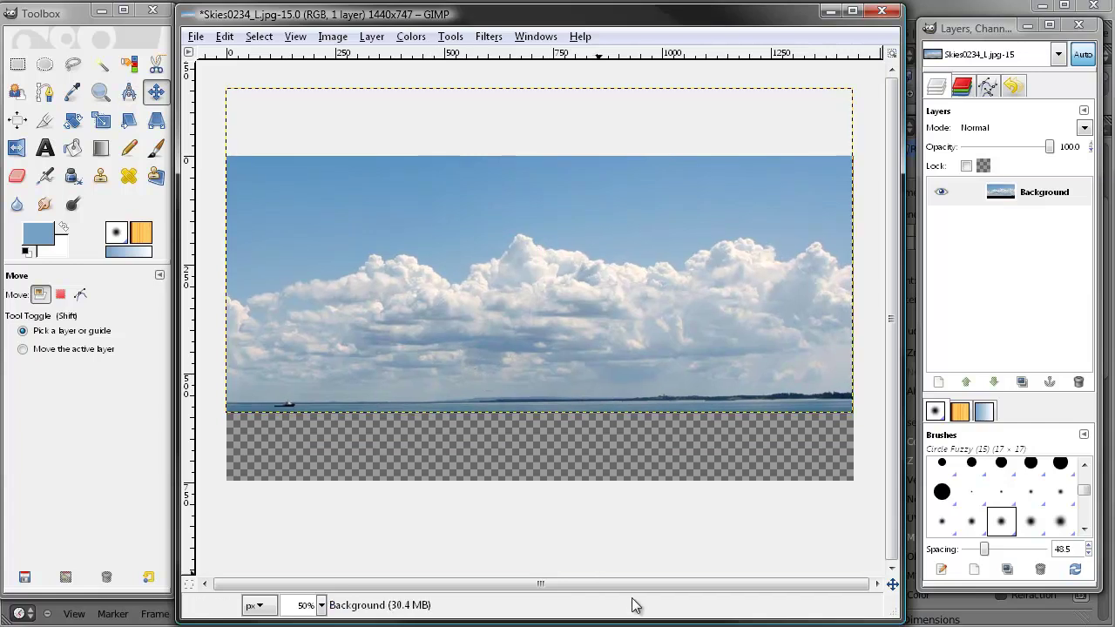
- Create a new layer from the visible image above the shifted Background layer
click(1007, 340)
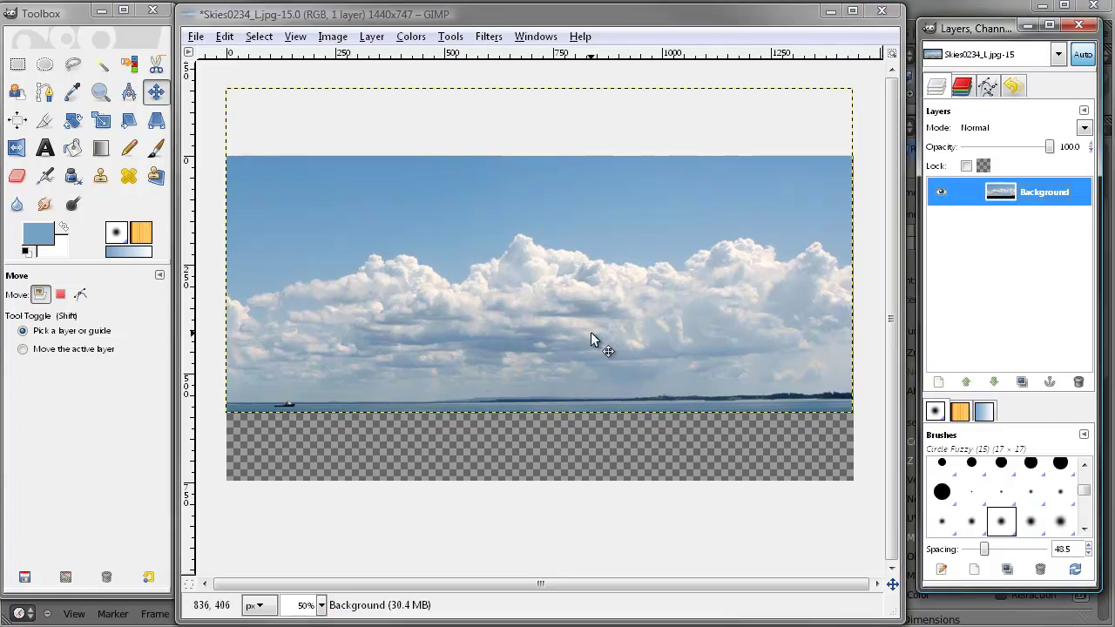
right_click(1088, 196)
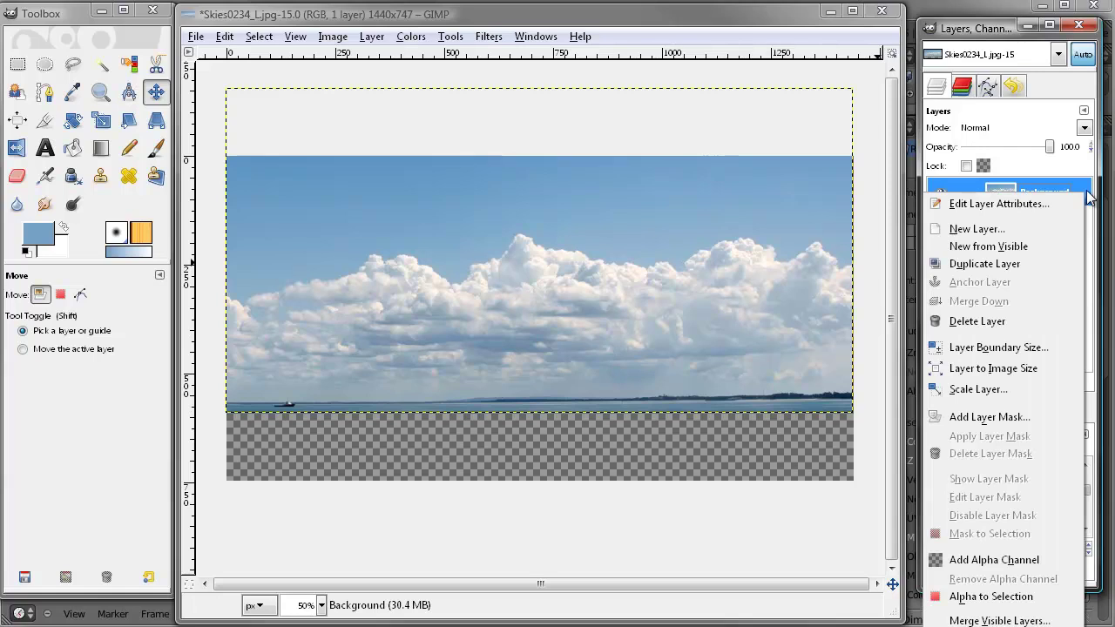
click(1010, 248)
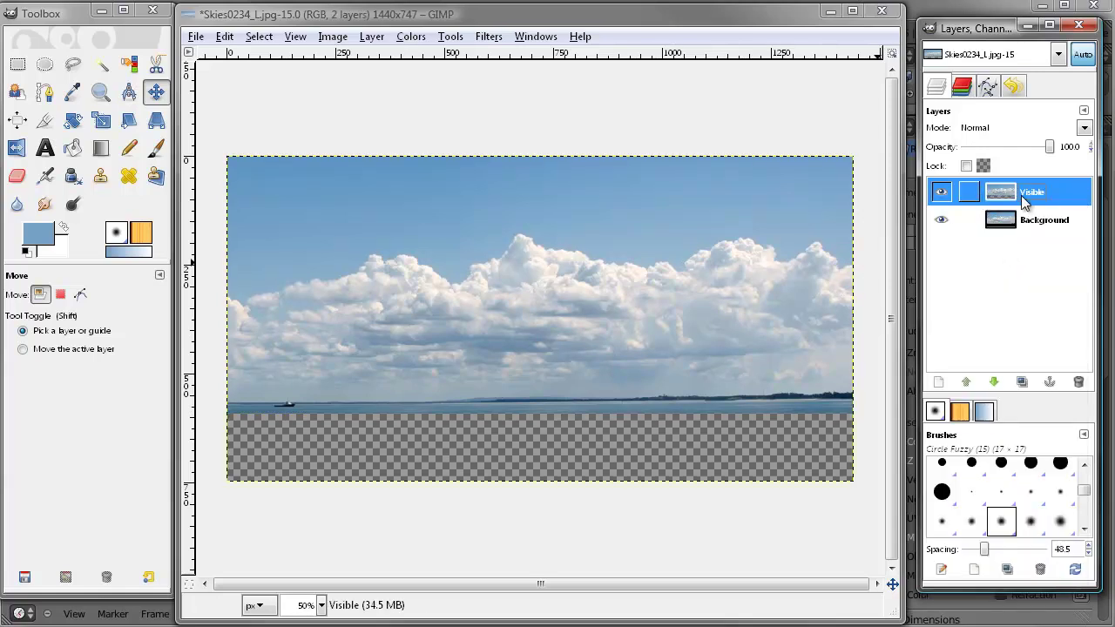
- Add a 1440 × 747 px layer filled with the foreground colour directly above the Background layer
click(1010, 223)
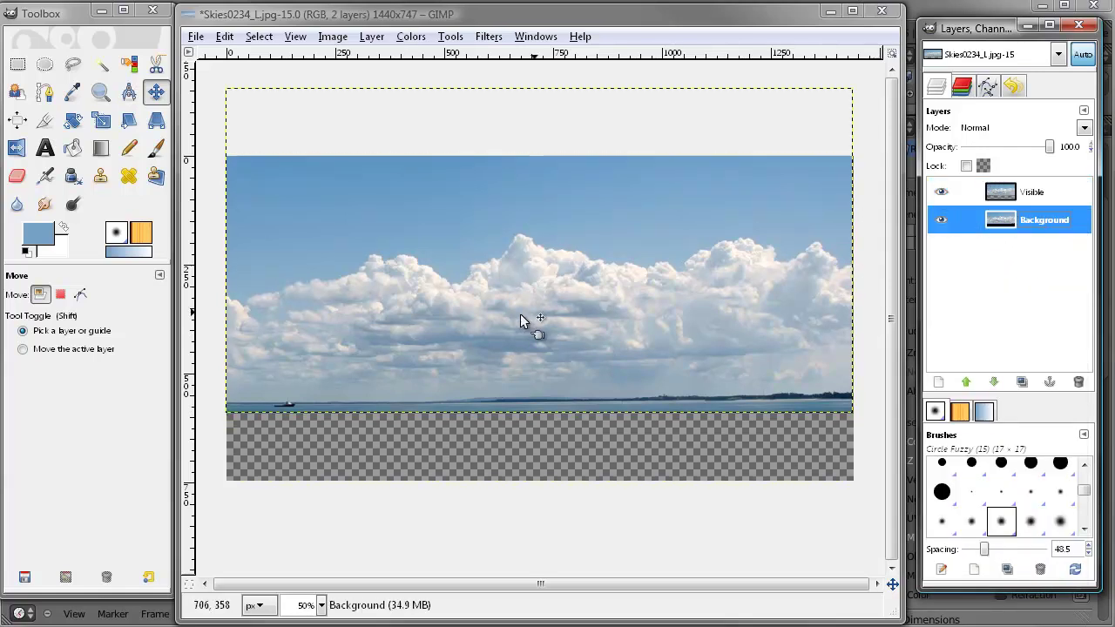
click(930, 377)
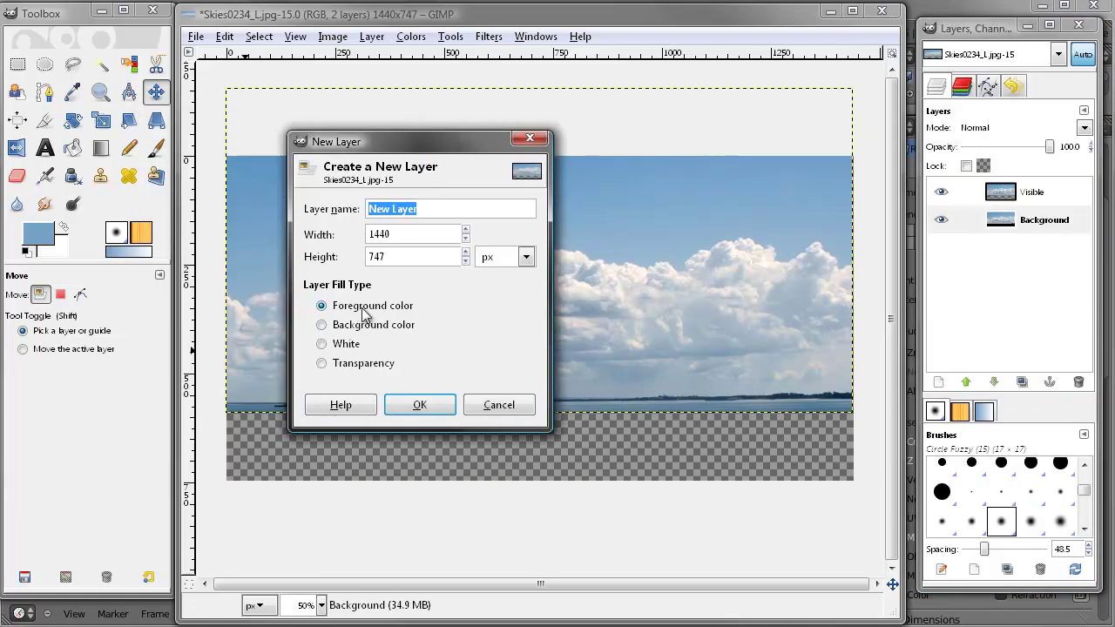
click(418, 403)
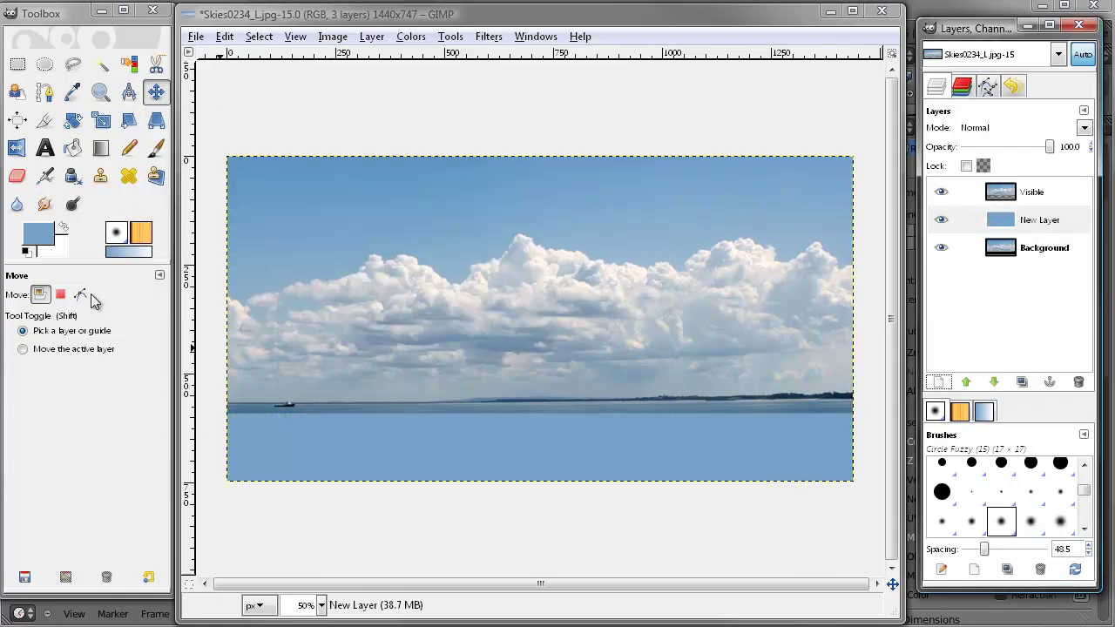
- Erase the sea and horizon strip across the full width of the Visible layer with the Eraser at 72.9 opacity
click(1046, 191)
click(16, 176)
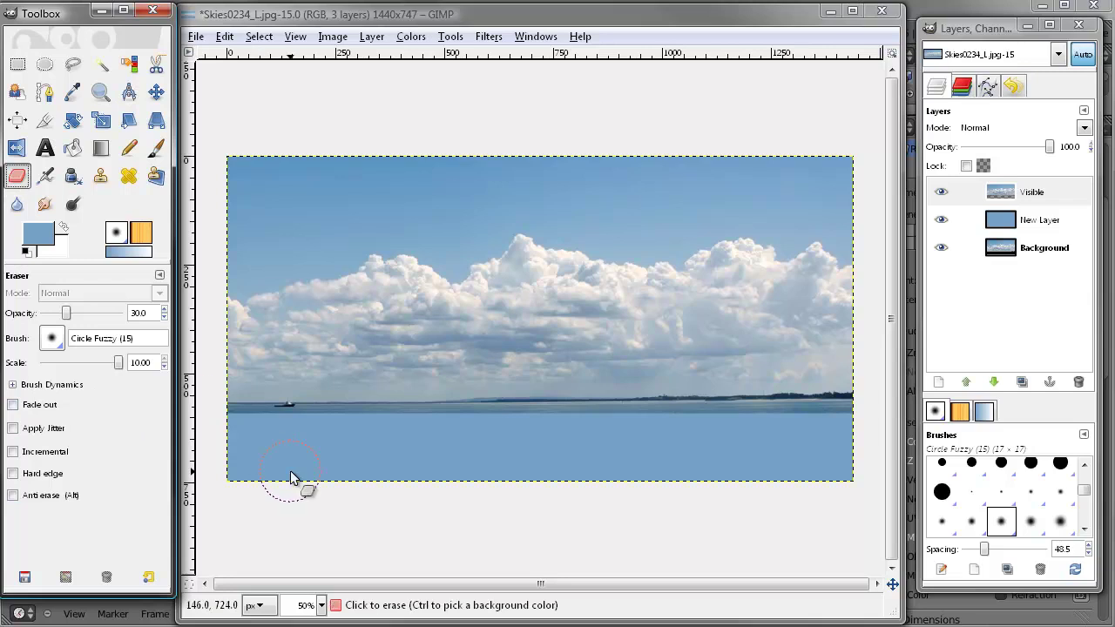
drag(73, 321, 137, 355)
drag(118, 315, 101, 320)
drag(308, 427, 231, 407)
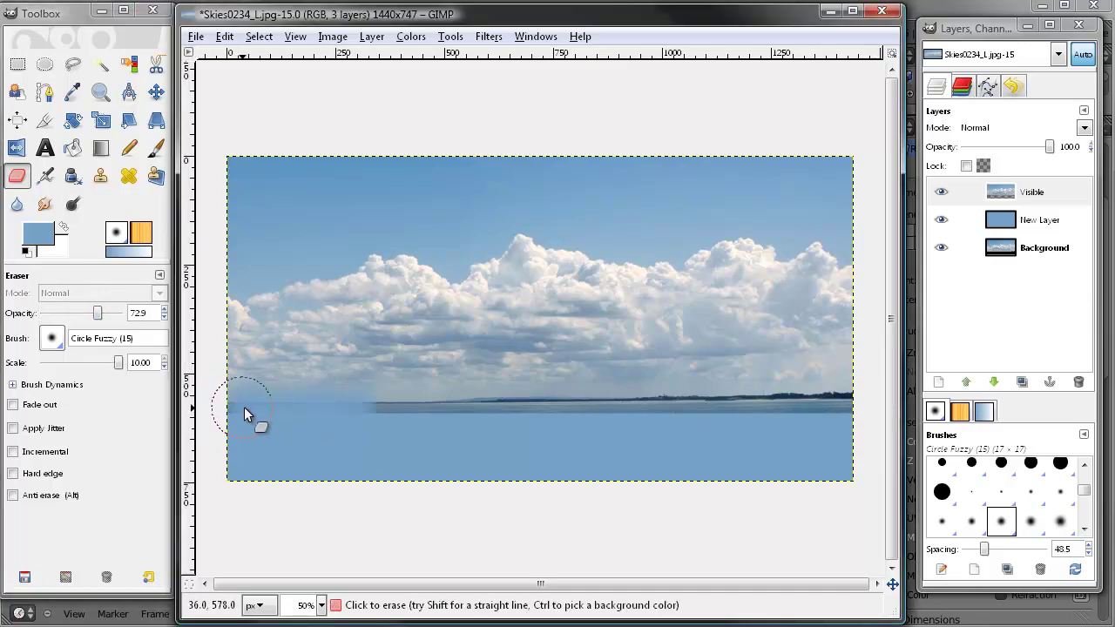
mouse_move(437, 405)
mouse_down()
mouse_move(199, 418)
mouse_move(256, 409)
mouse_up()
mouse_move(570, 405)
mouse_down()
mouse_move(502, 406)
mouse_move(558, 412)
mouse_up()
mouse_move(755, 399)
mouse_down()
mouse_move(661, 419)
mouse_move(863, 415)
mouse_move(853, 403)
mouse_move(756, 410)
mouse_up()
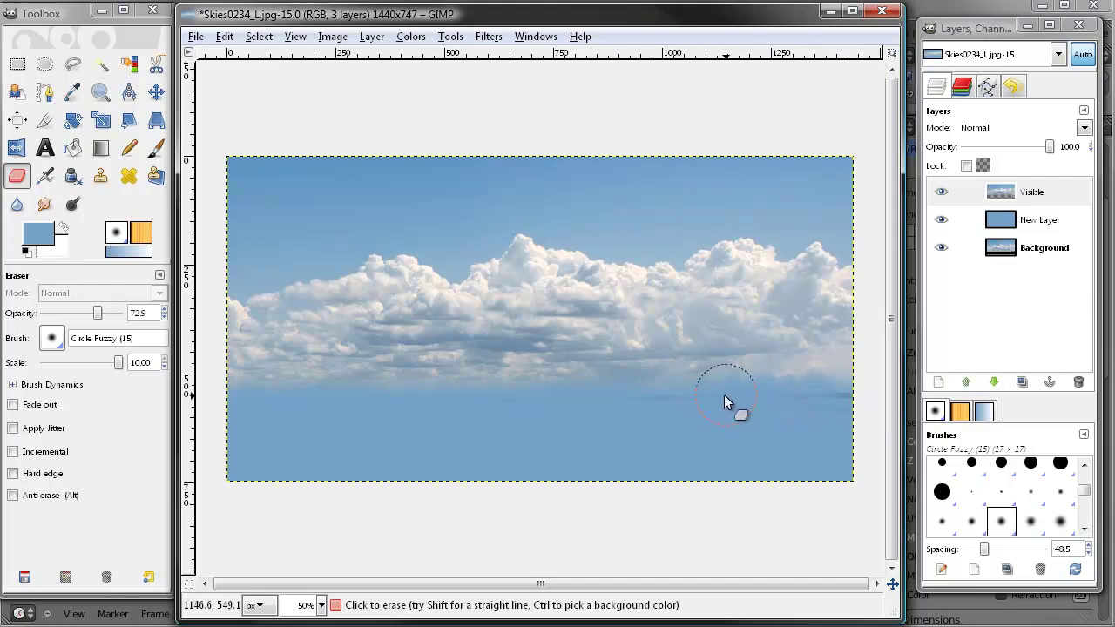
drag(844, 403, 853, 369)
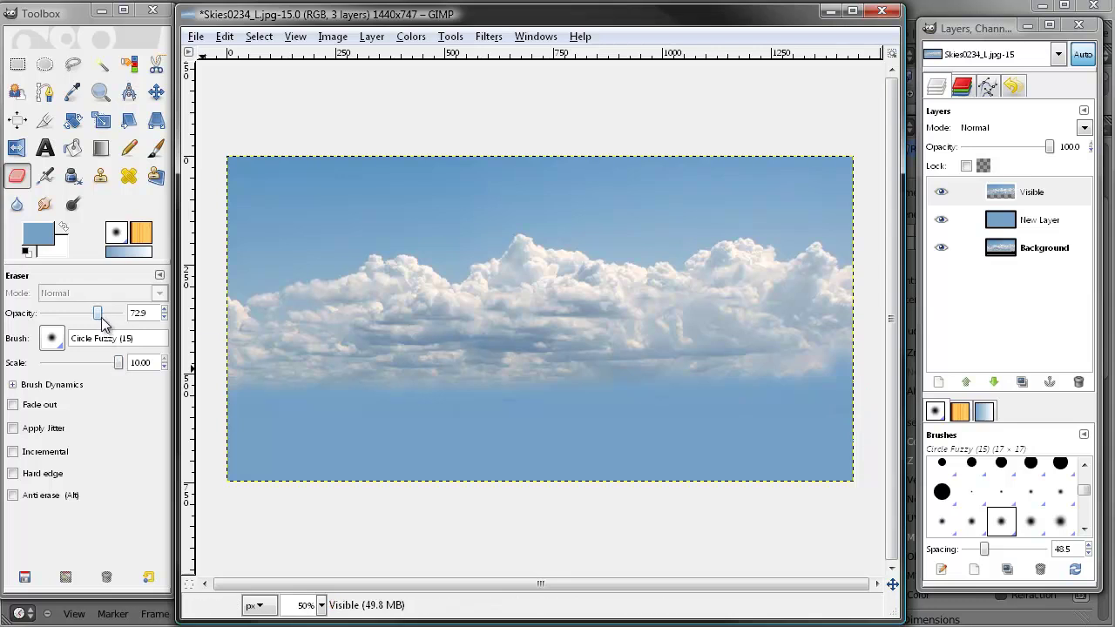
- Soften the lower edge of the clouds on the Visible layer using the Eraser with Circle Fuzzy (17) at 37.6 opacity
click(59, 343)
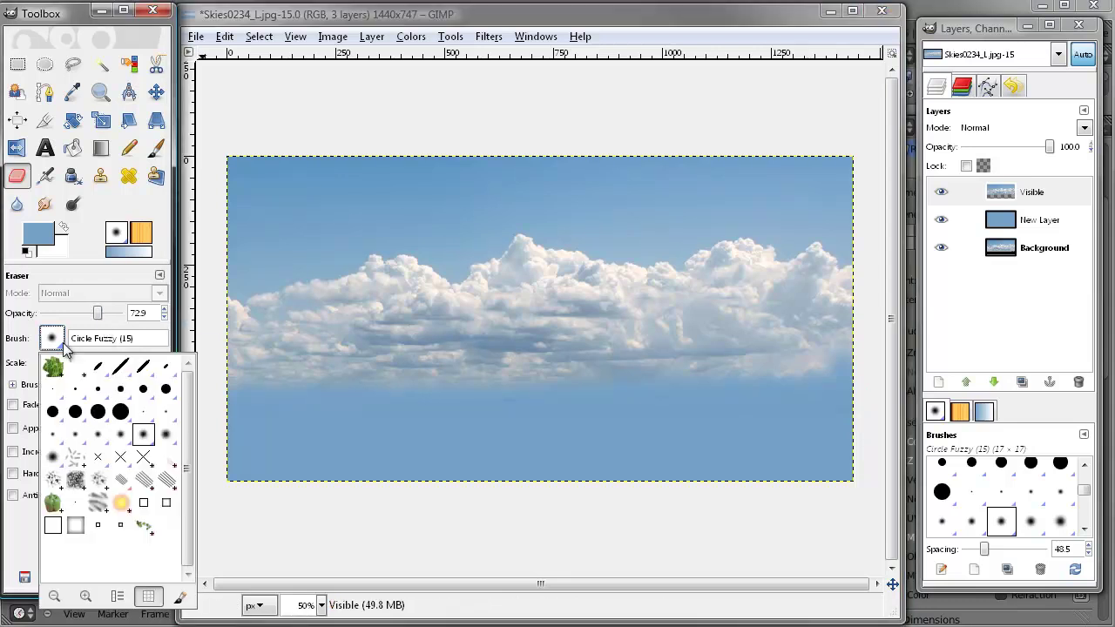
click(170, 442)
drag(97, 313, 72, 313)
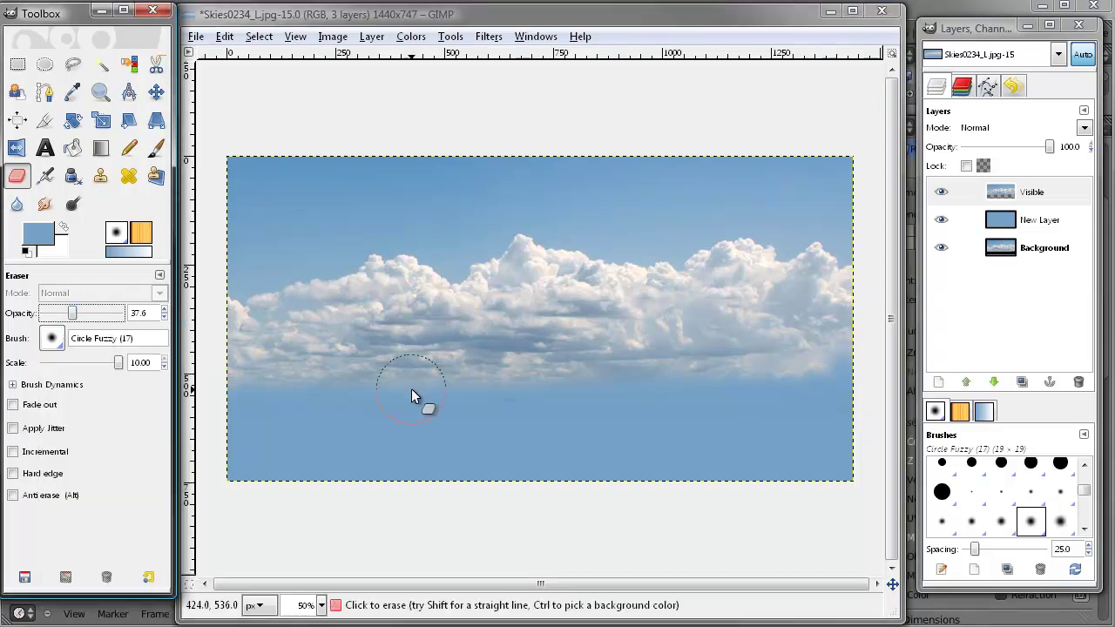
mouse_move(784, 364)
mouse_down()
mouse_move(859, 368)
mouse_move(746, 372)
mouse_up()
mouse_move(364, 362)
mouse_down()
mouse_move(241, 355)
mouse_move(790, 366)
mouse_move(823, 342)
mouse_move(240, 359)
mouse_move(810, 346)
mouse_up()
- Save the image as clouds.jpg in the textures folder, exporting it flattened as a JPEG with quality 93
click(197, 36)
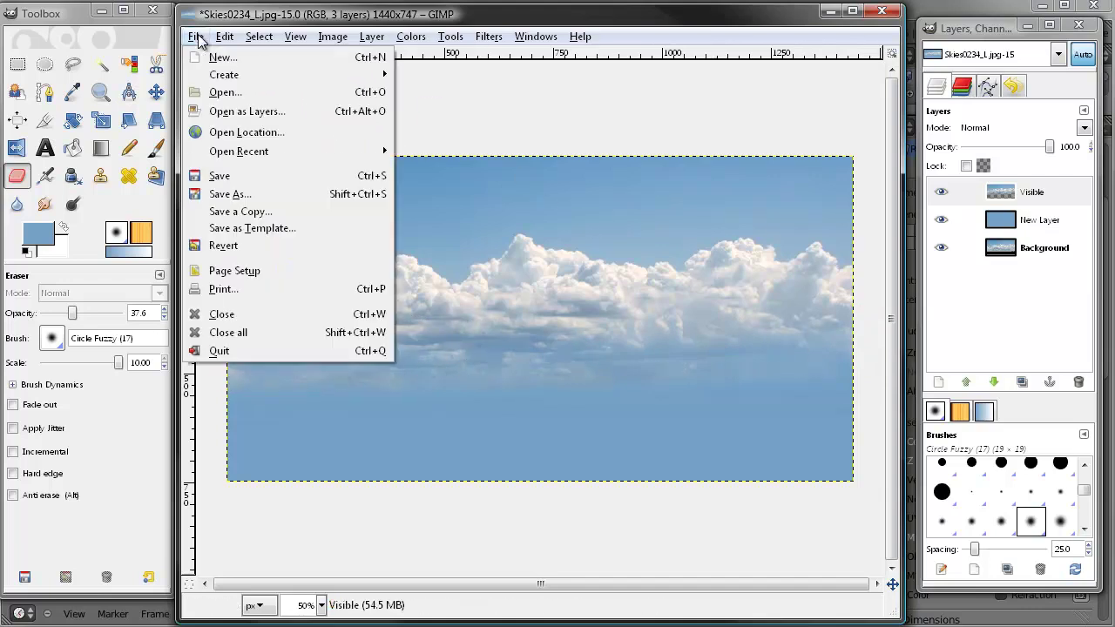
click(243, 194)
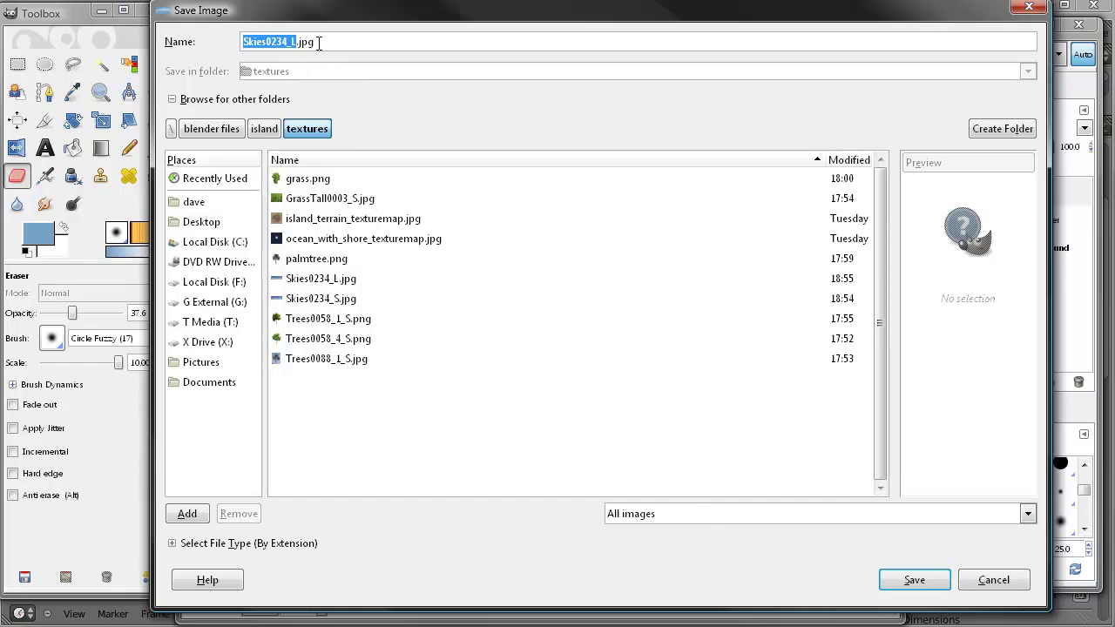
text(clouds)
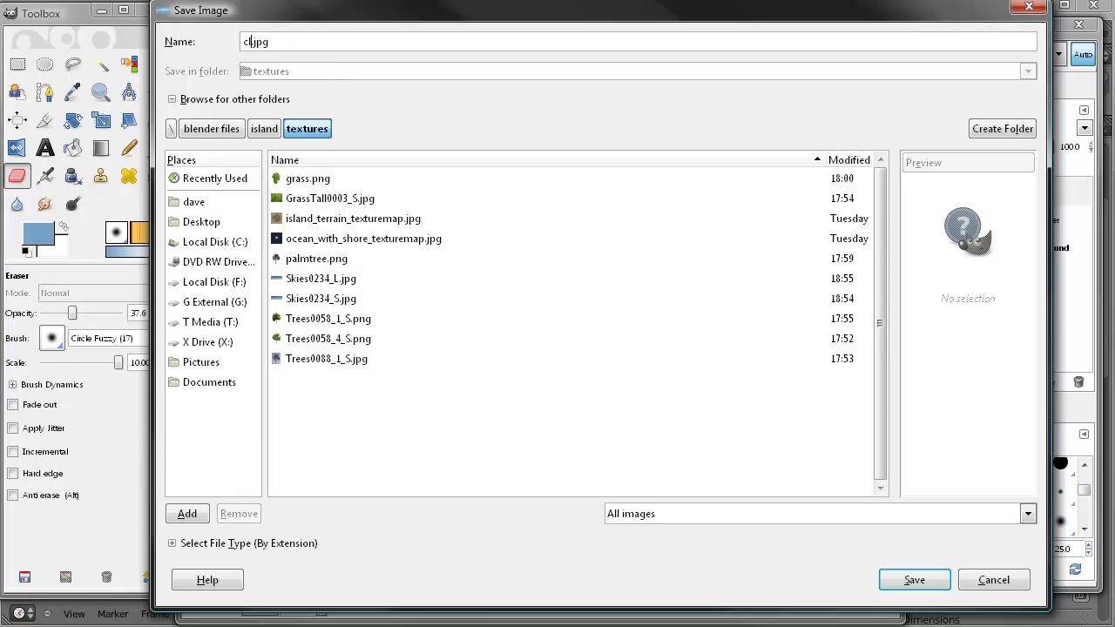
click(921, 582)
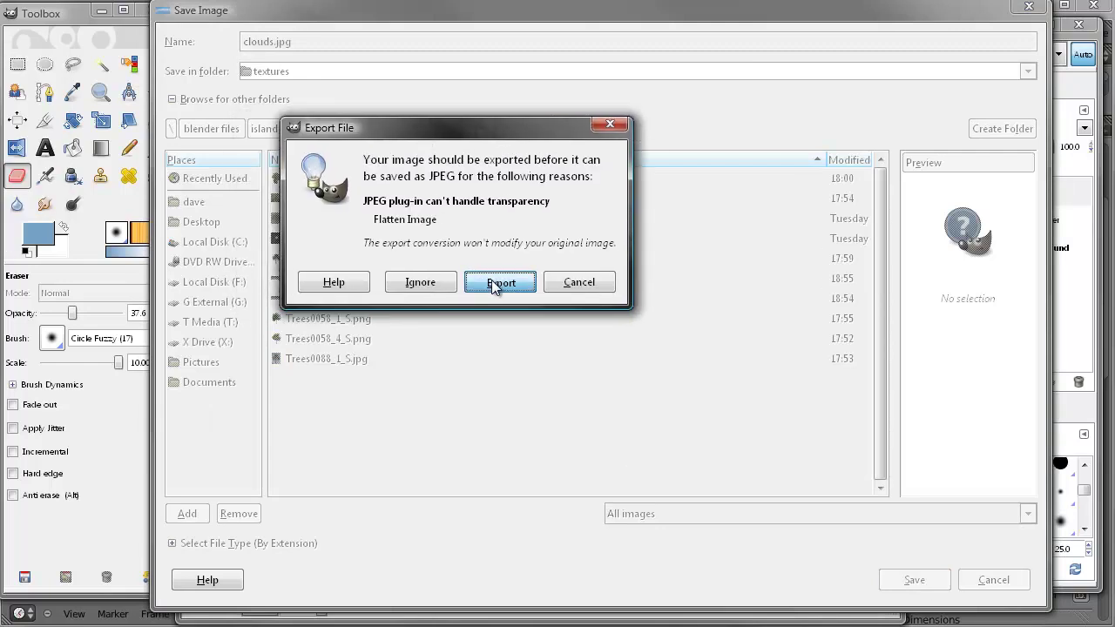
click(494, 285)
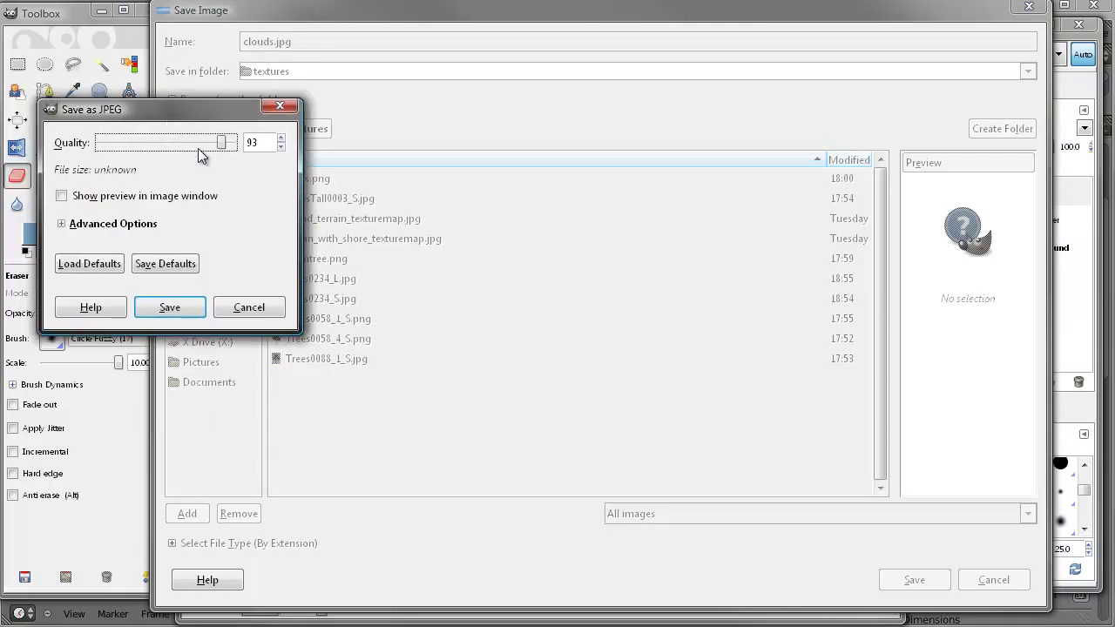
click(183, 304)
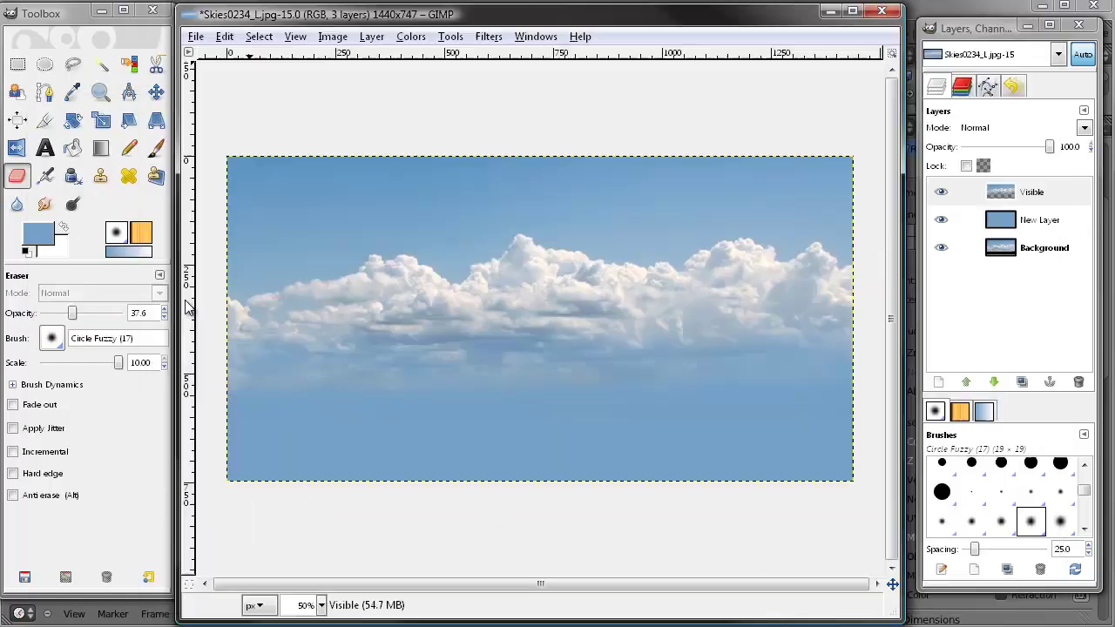
- Minimise all GIMP windows and switch to island_pt3.blend in Blender
click(829, 11)
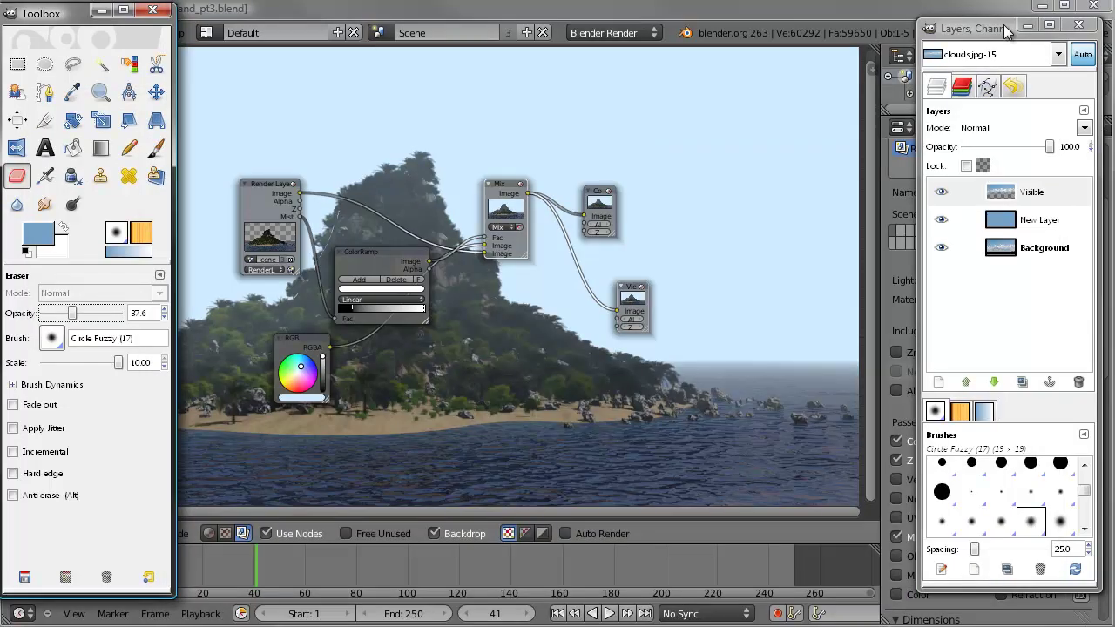
click(1021, 25)
click(102, 10)
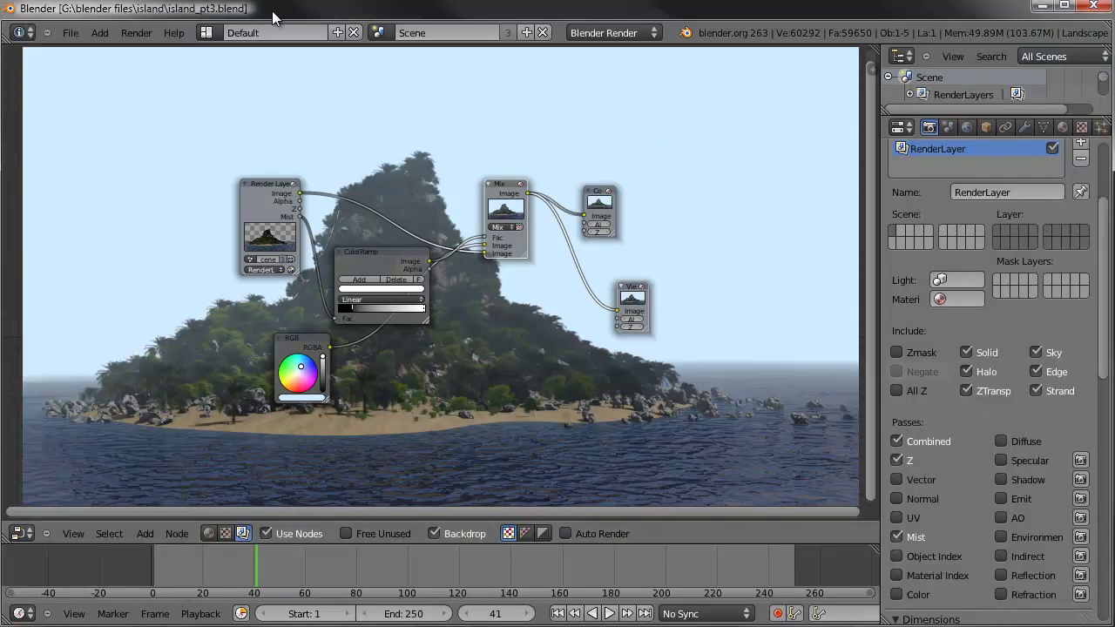
double_click(269, 11)
click(143, 530)
mouse_move(154, 514)
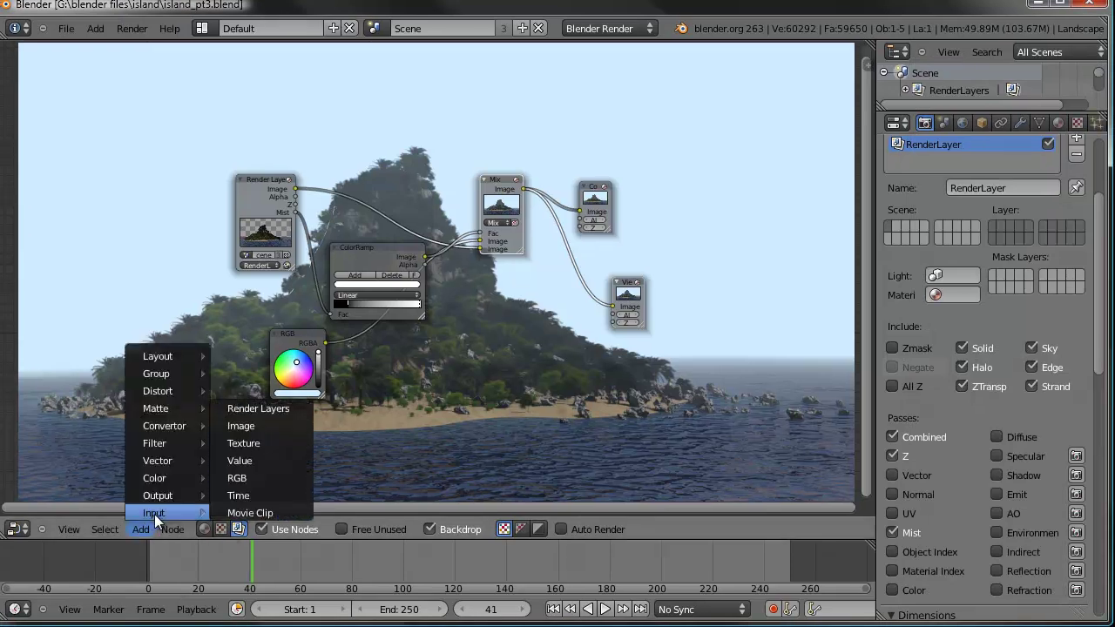
click(258, 442)
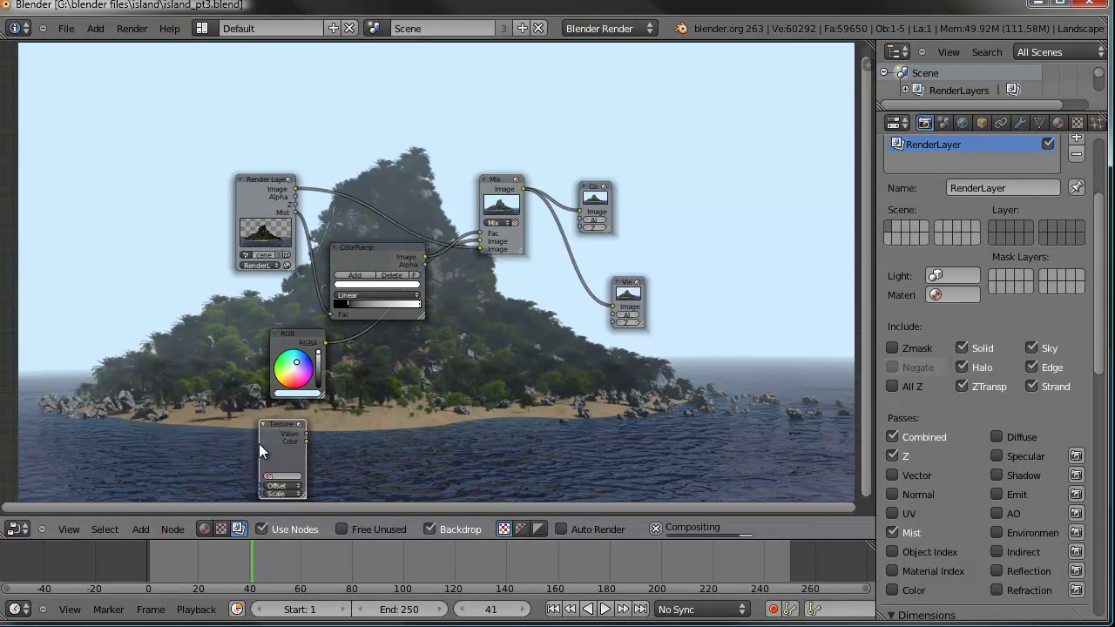
click(233, 477)
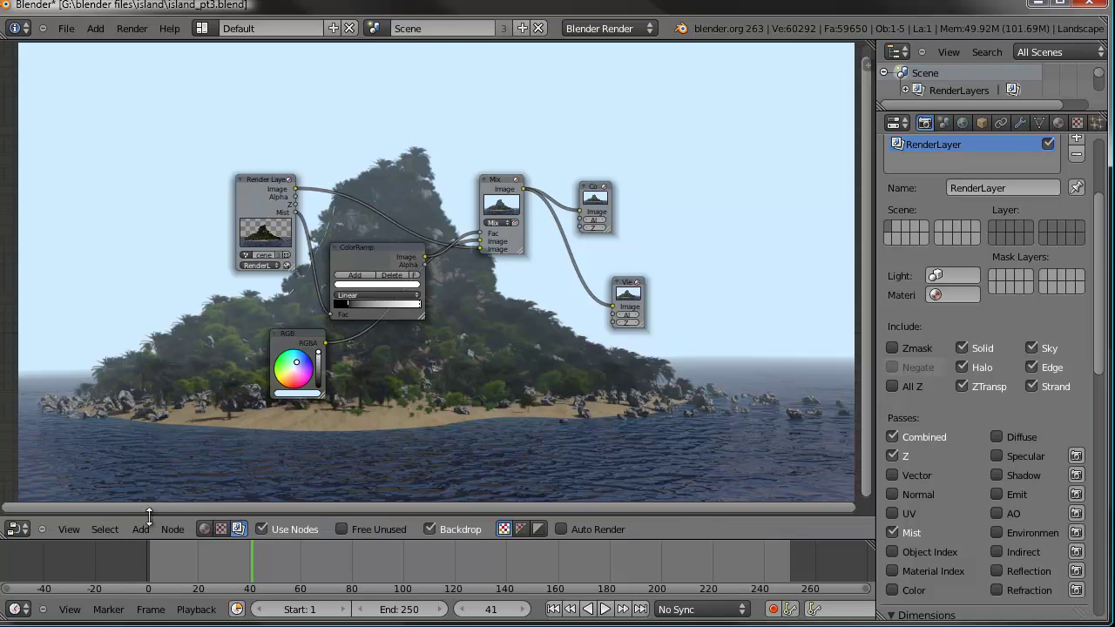
- Add an Image input node to the compositor, place it beside the RGB node and widen it
click(142, 529)
mouse_move(155, 512)
click(241, 426)
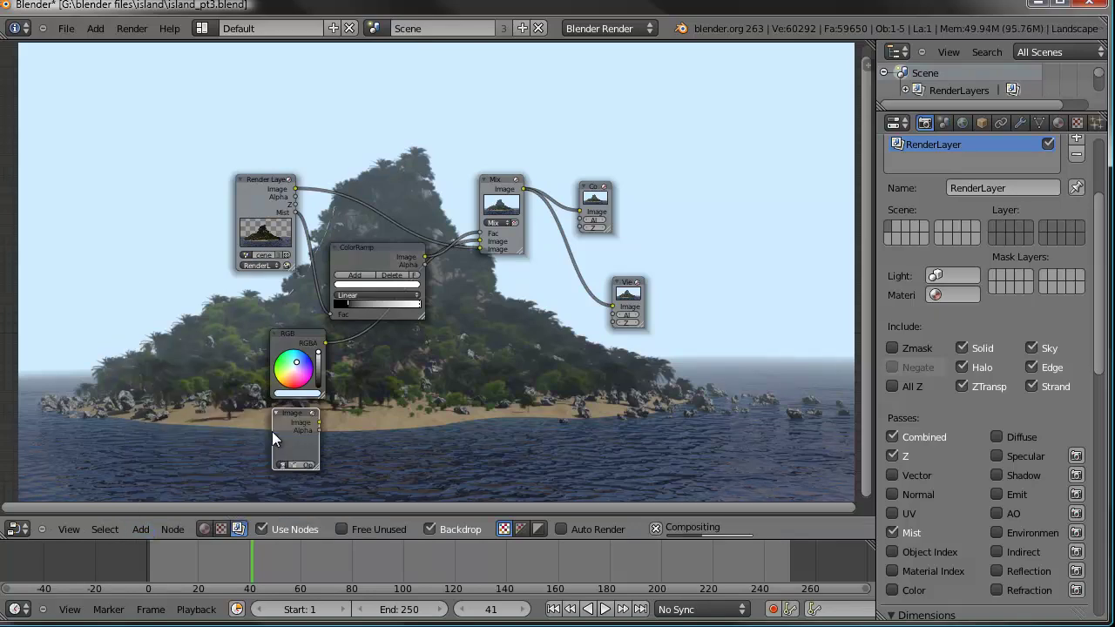
drag(203, 436, 269, 462)
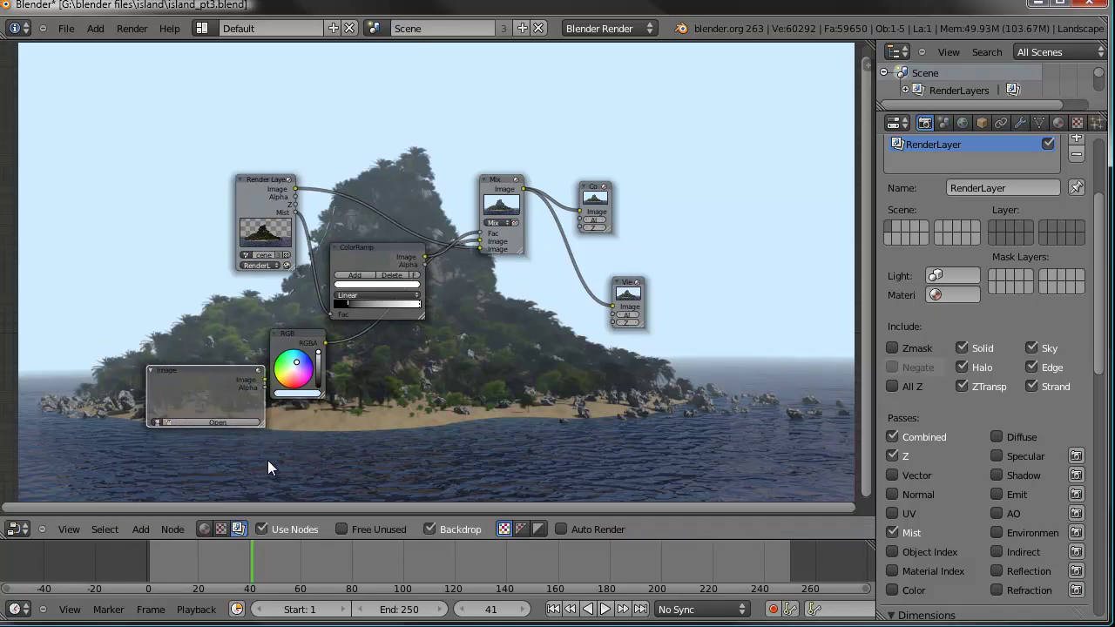
- Load clouds.jpg from the textures folder into the Image node
click(217, 423)
click(268, 151)
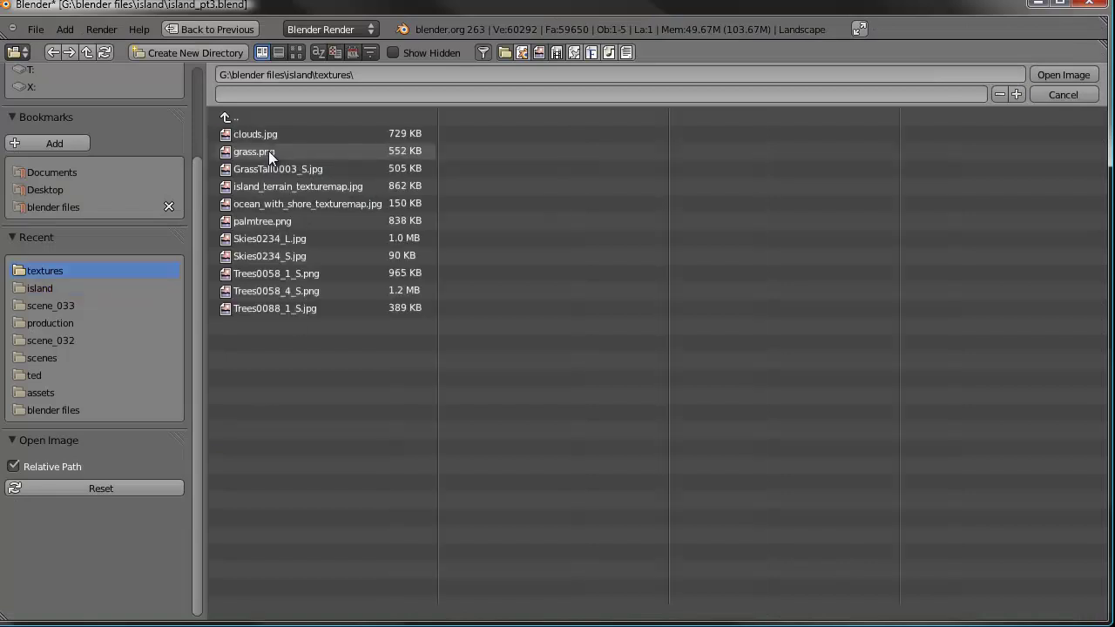
click(384, 133)
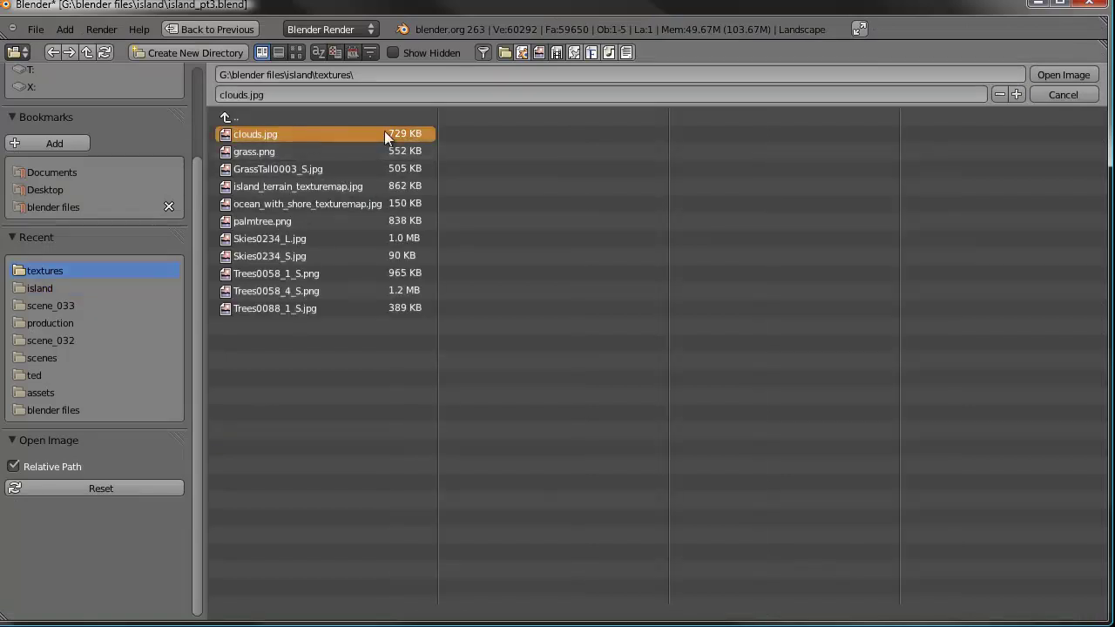
click(1076, 70)
- Spread out the Image, RGB, Render Layers and ColorRamp nodes to clear space before the Mix node
middle_drag(374, 384, 363, 427)
drag(222, 377, 167, 370)
drag(311, 348, 316, 387)
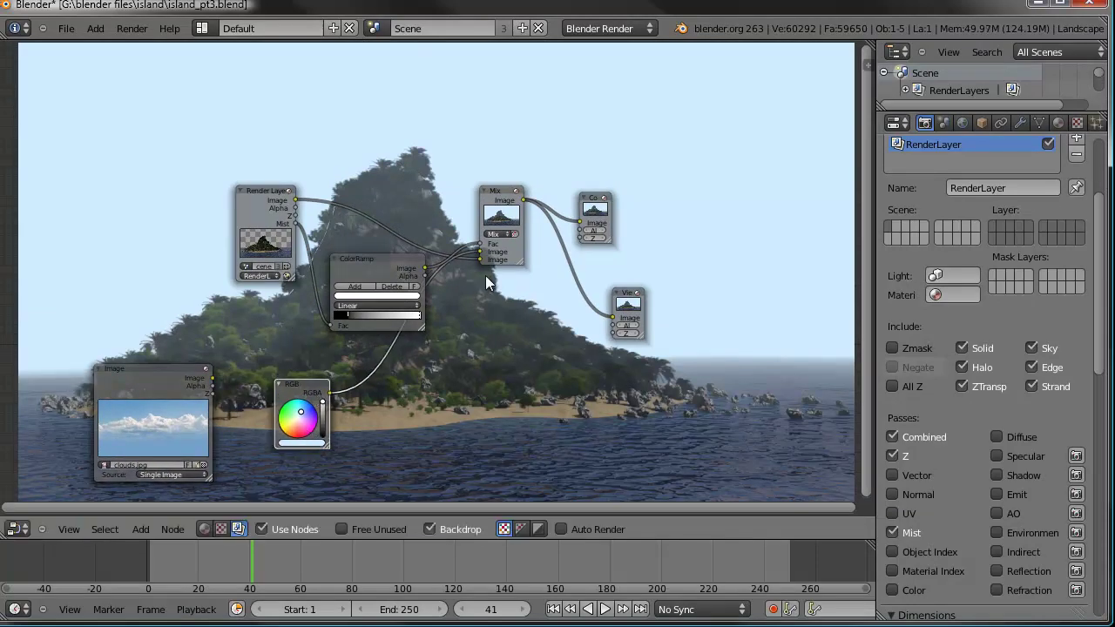
drag(308, 402, 267, 446)
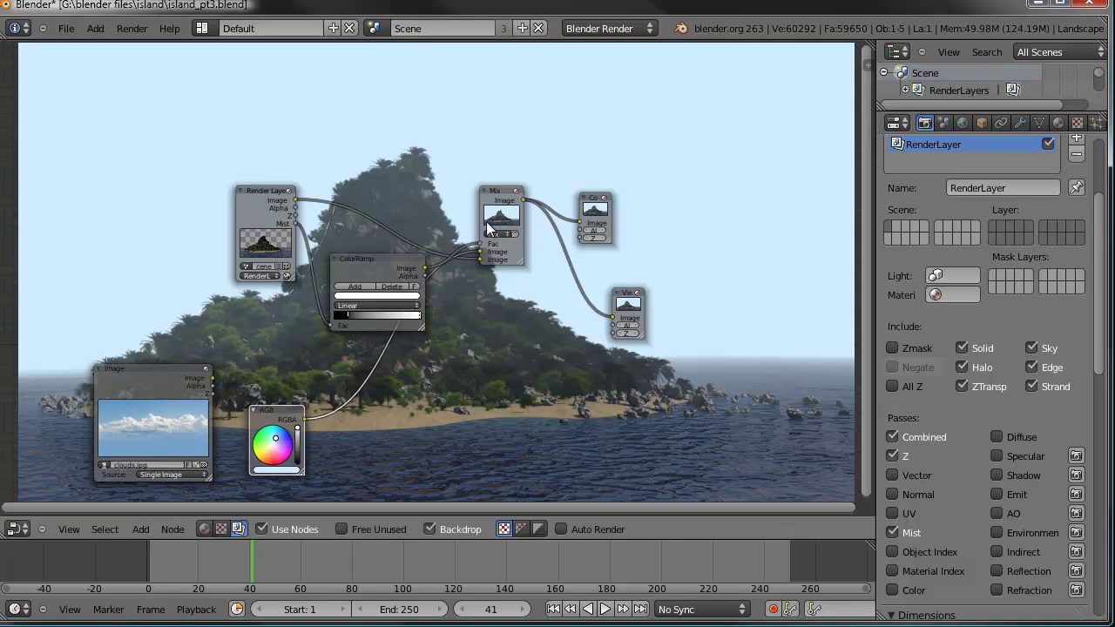
drag(261, 200, 195, 176)
drag(406, 281, 357, 256)
drag(280, 419, 275, 428)
- Insert a second Mix node into the link between the RGB node and the existing Mix node
click(135, 528)
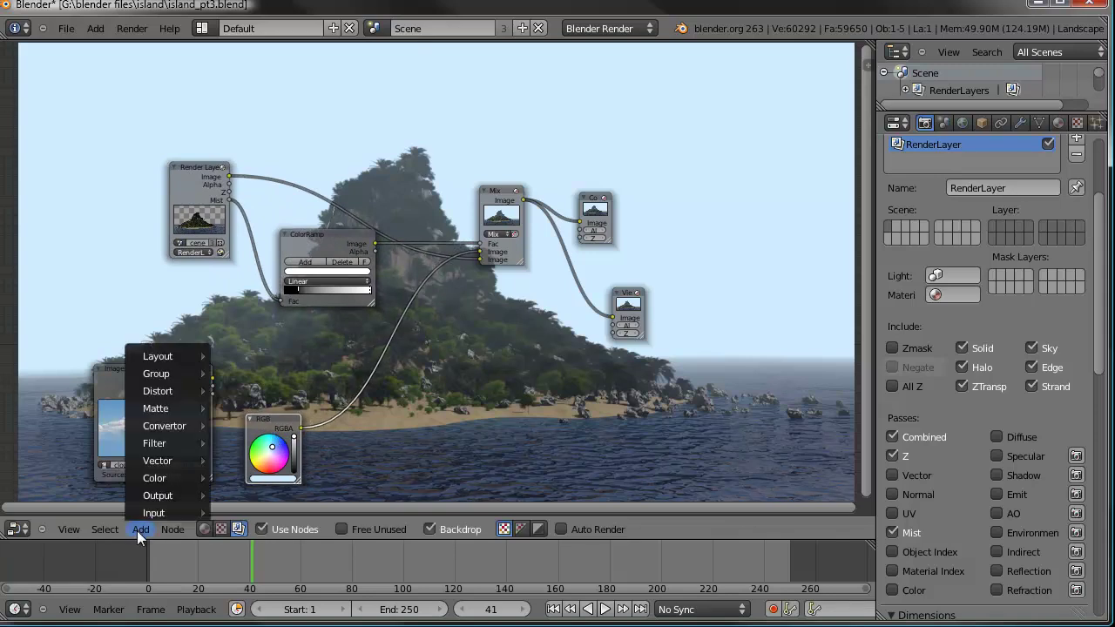
mouse_move(202, 477)
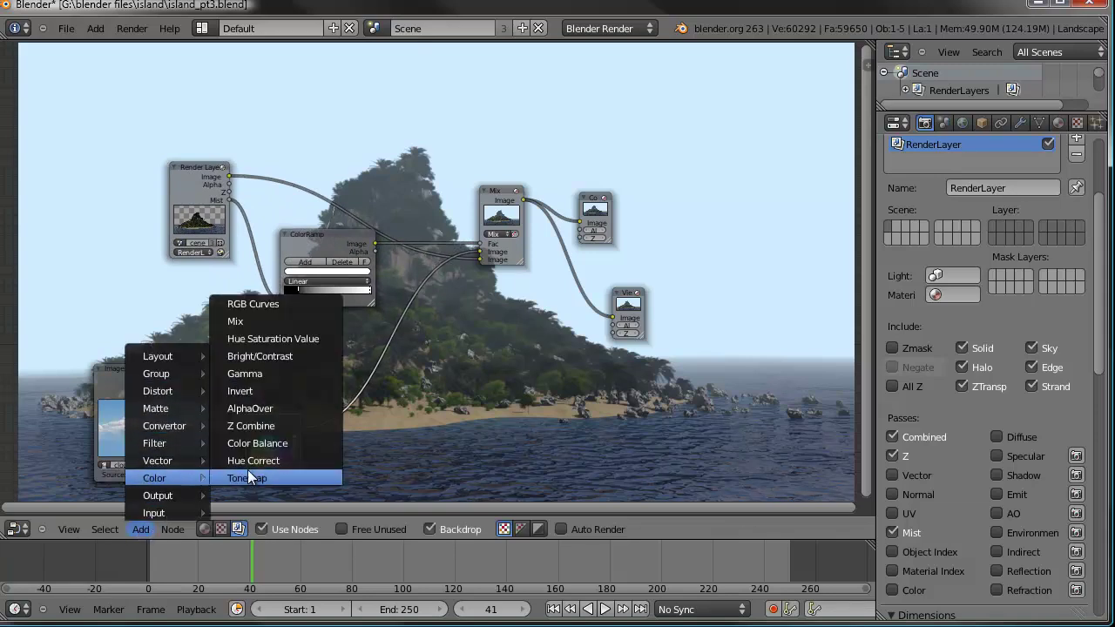
click(282, 318)
click(258, 430)
drag(258, 430, 245, 429)
drag(303, 298, 362, 333)
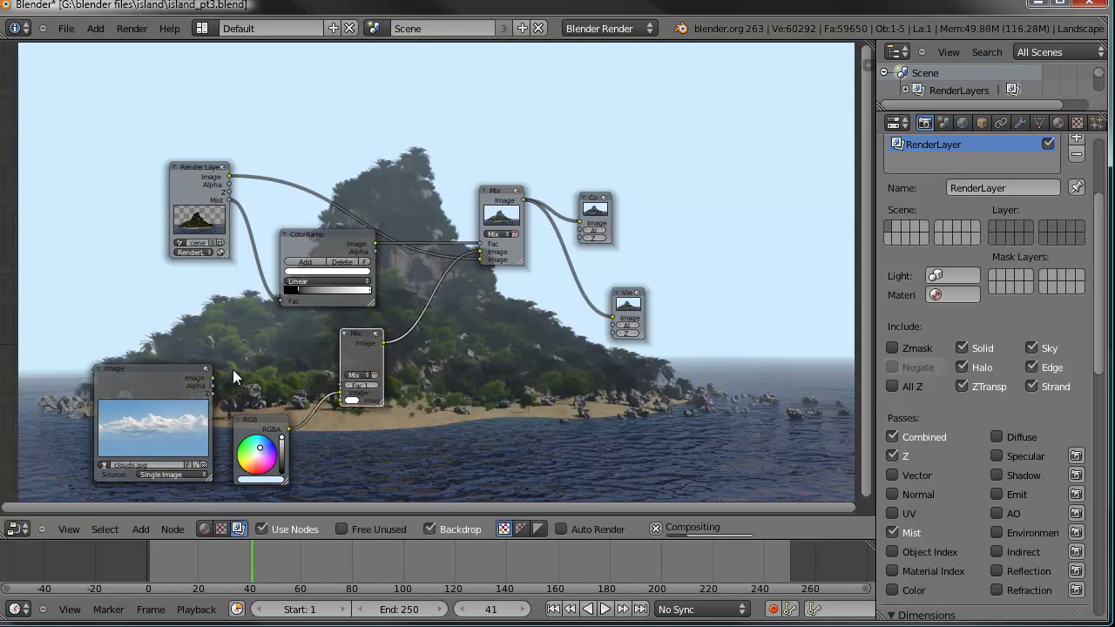
- Connect the clouds Image node's Image output to the new Mix node's second Image input
drag(211, 378, 339, 400)
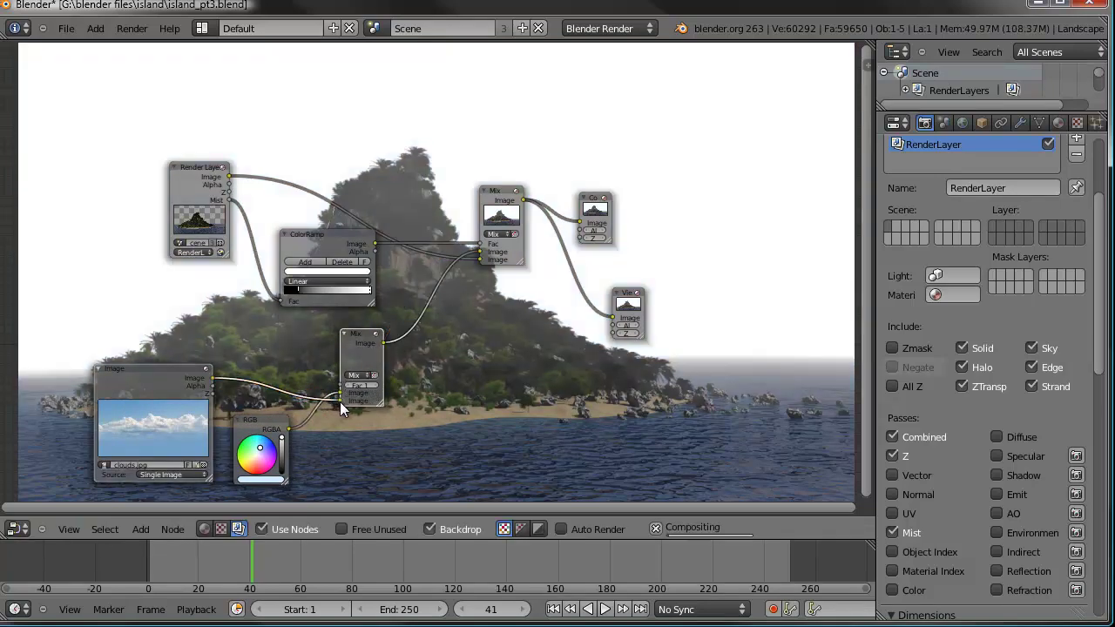
middle_drag(438, 348, 460, 452)
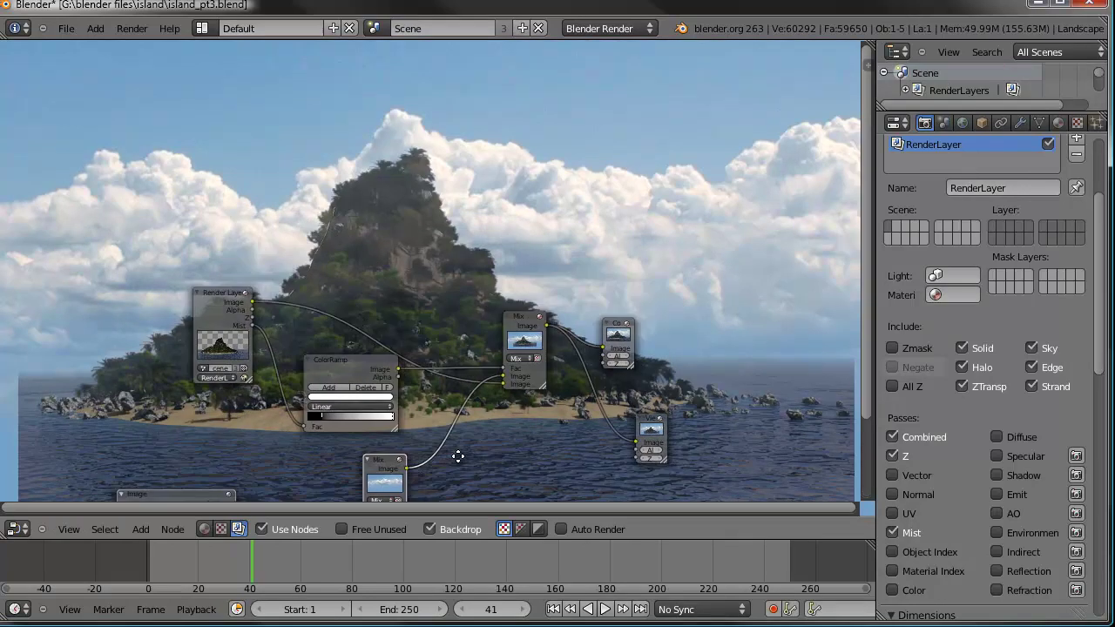
scroll(760, 314, down, 1)
middle_drag(650, 289, 667, 167)
scroll(778, 370, down, 1)
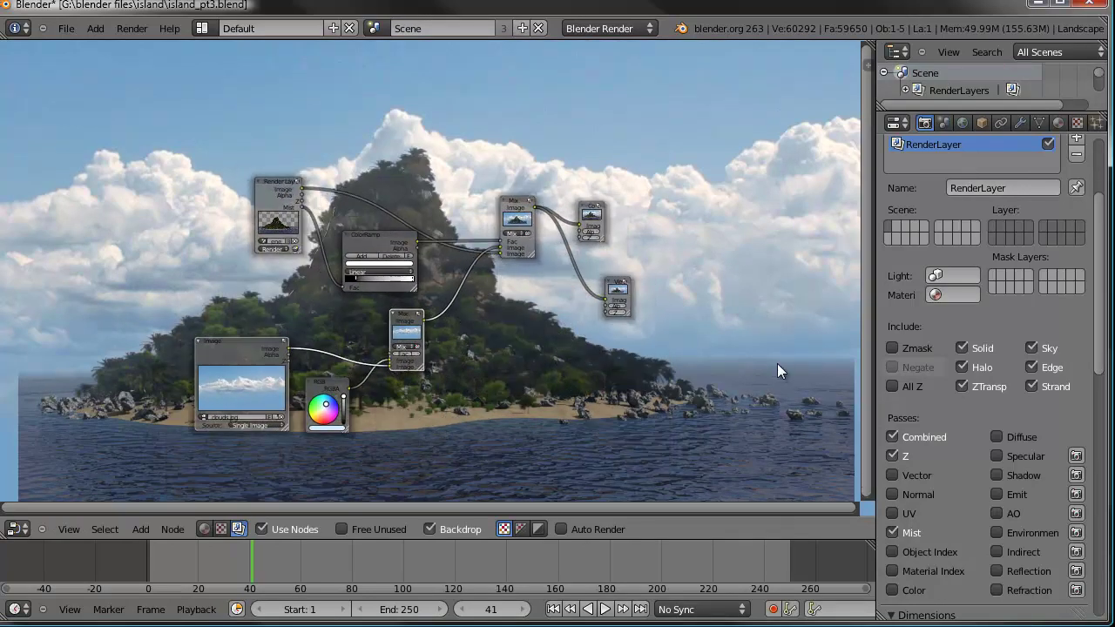
- Move the clouds Image node farther away and insert a Scale node into its link to the second Mix node
scroll(777, 363, up, 1)
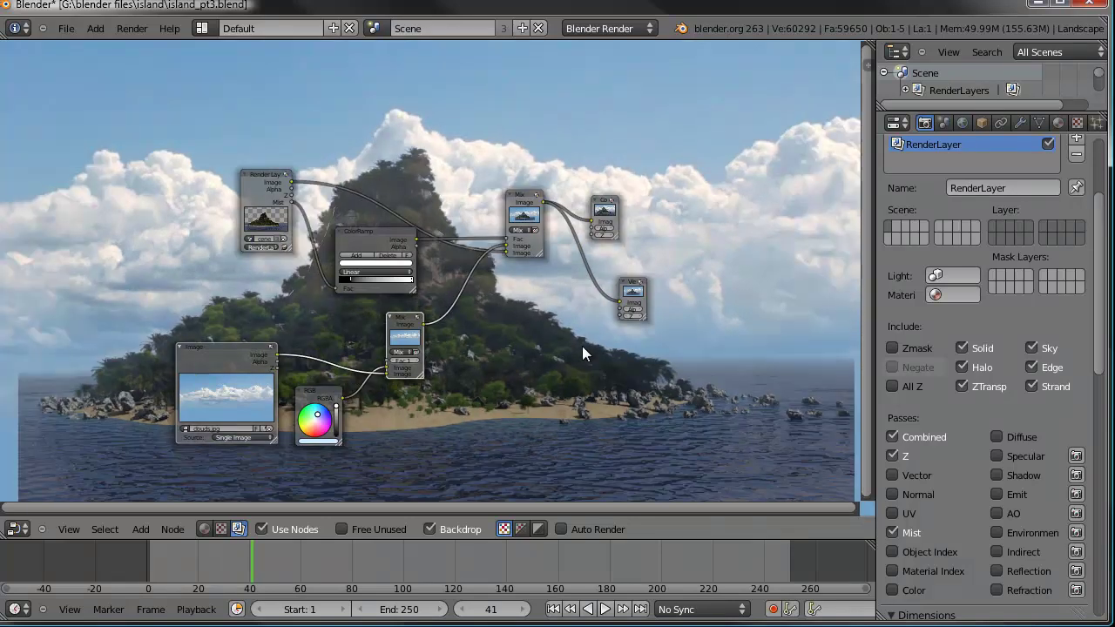
key(v)
key(v)
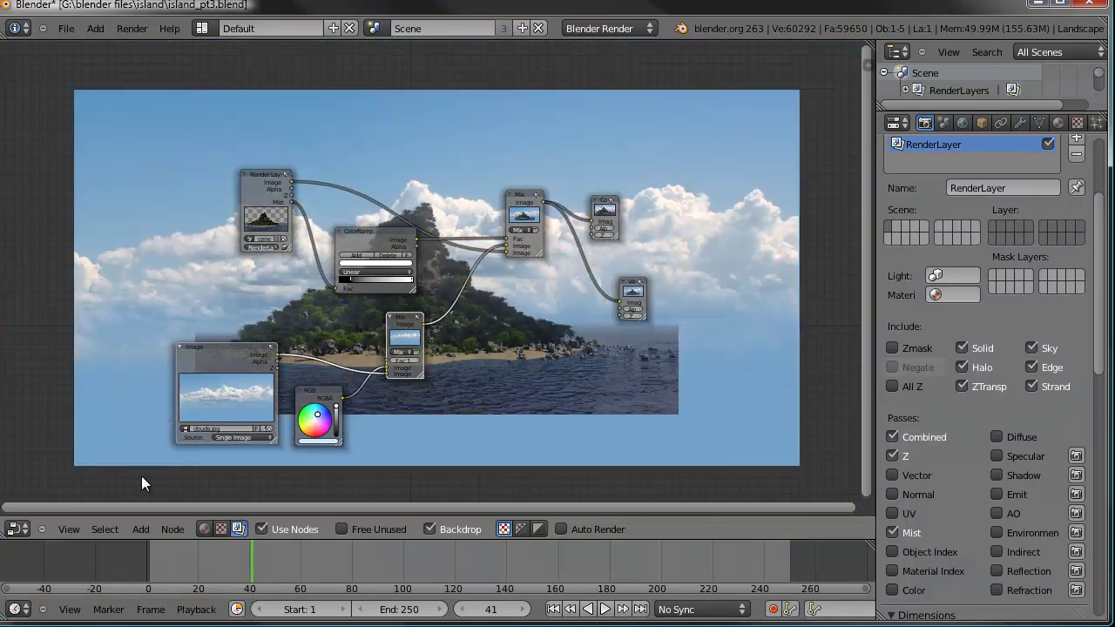
key(alt+v)
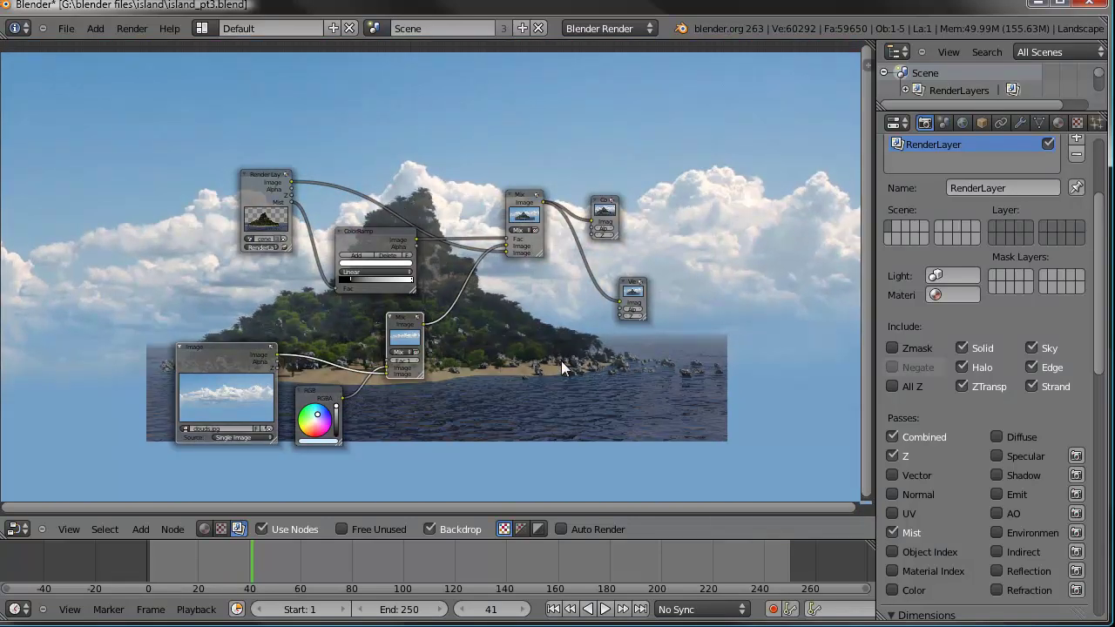
drag(209, 344, 54, 324)
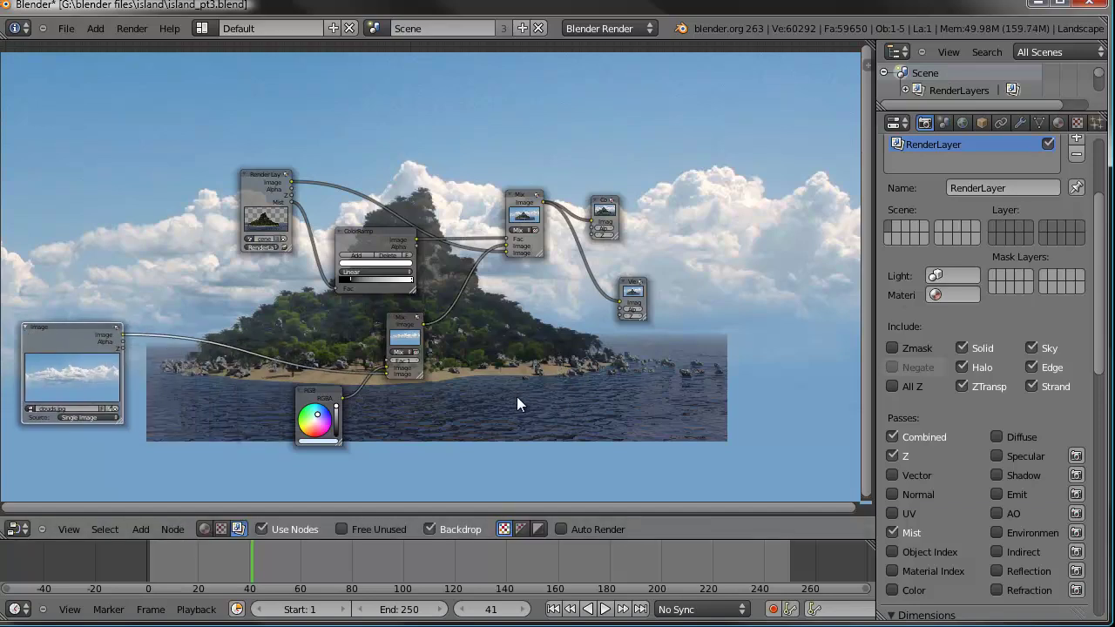
click(141, 529)
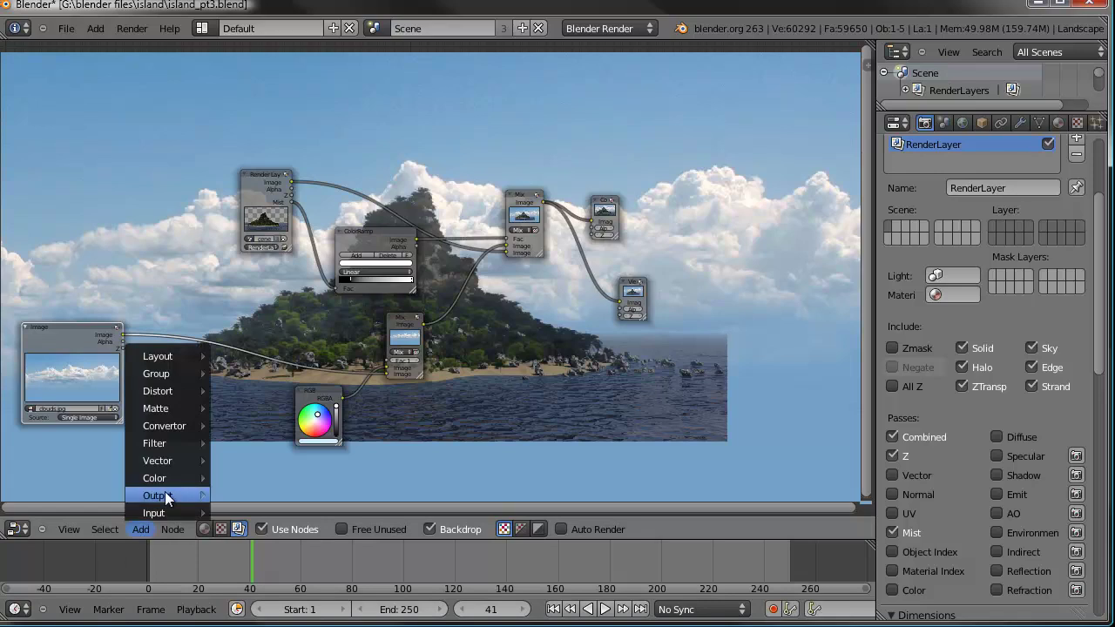
mouse_move(185, 383)
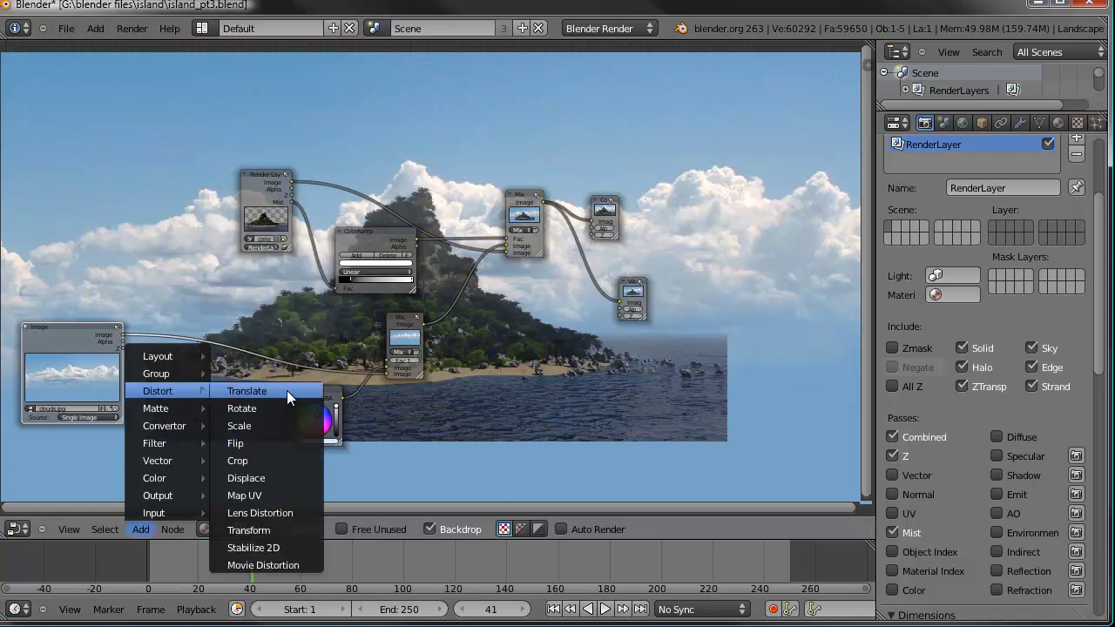
click(276, 422)
click(301, 414)
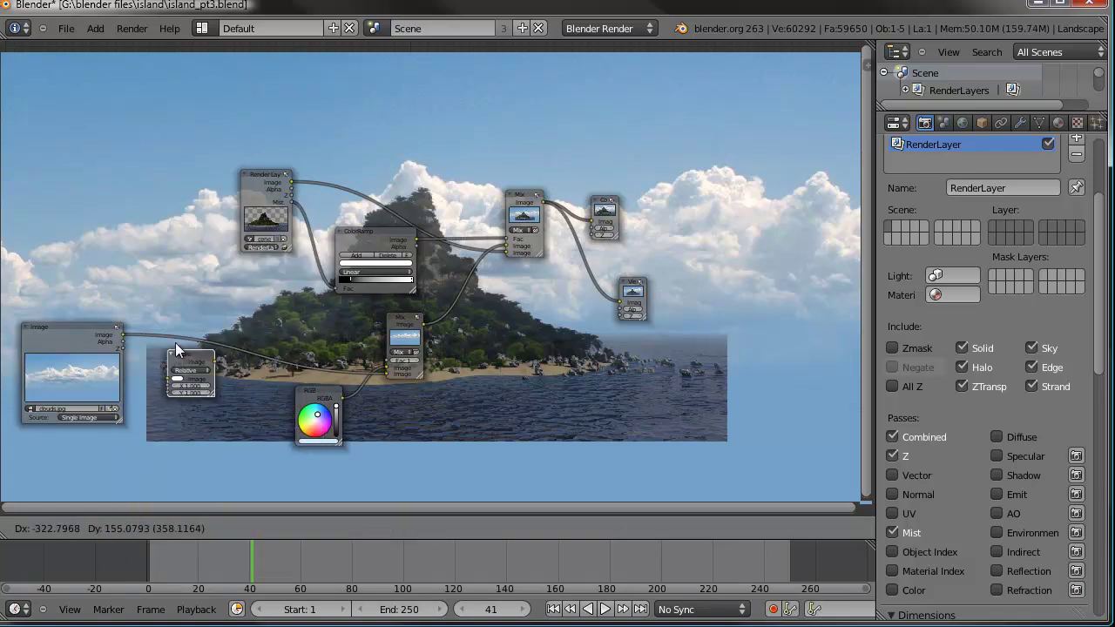
click(206, 372)
- Set the Scale node's space to Render Size
scroll(322, 416, up, 2)
scroll(323, 417, up, 3)
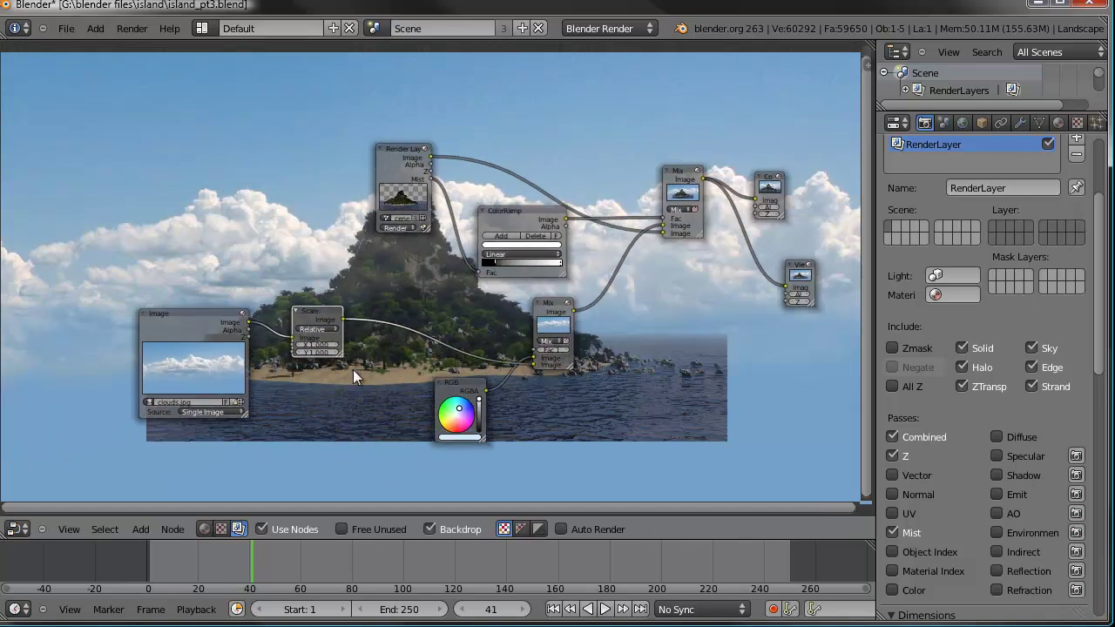
click(282, 355)
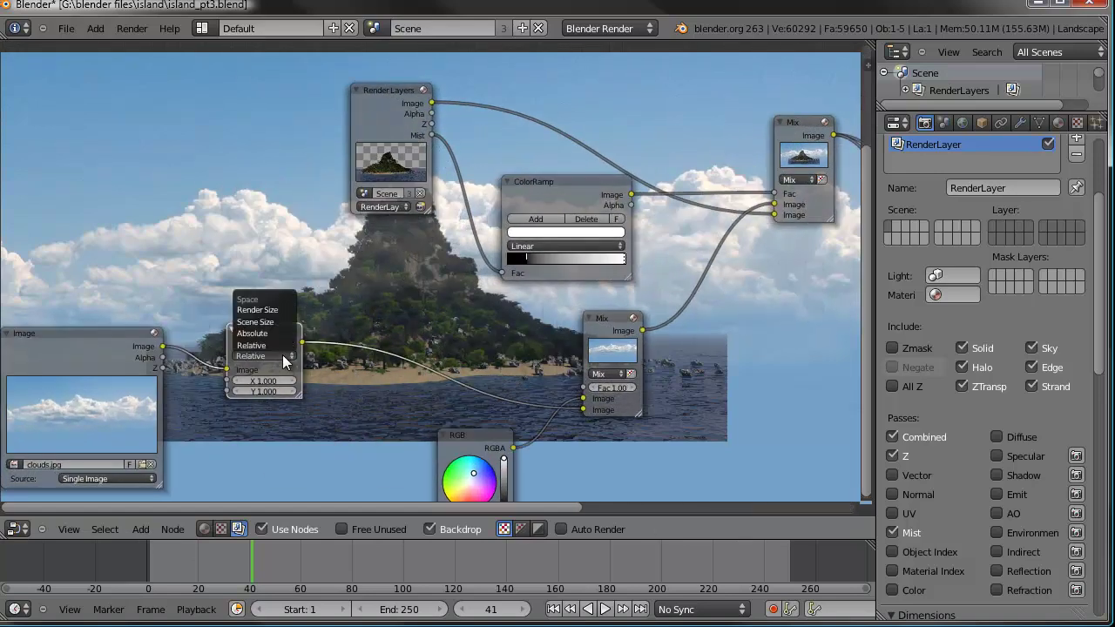
click(278, 310)
- Set the factor of the Mix node blending the clouds with the RGB colour to 0.510
middle_drag(449, 333, 55, 199)
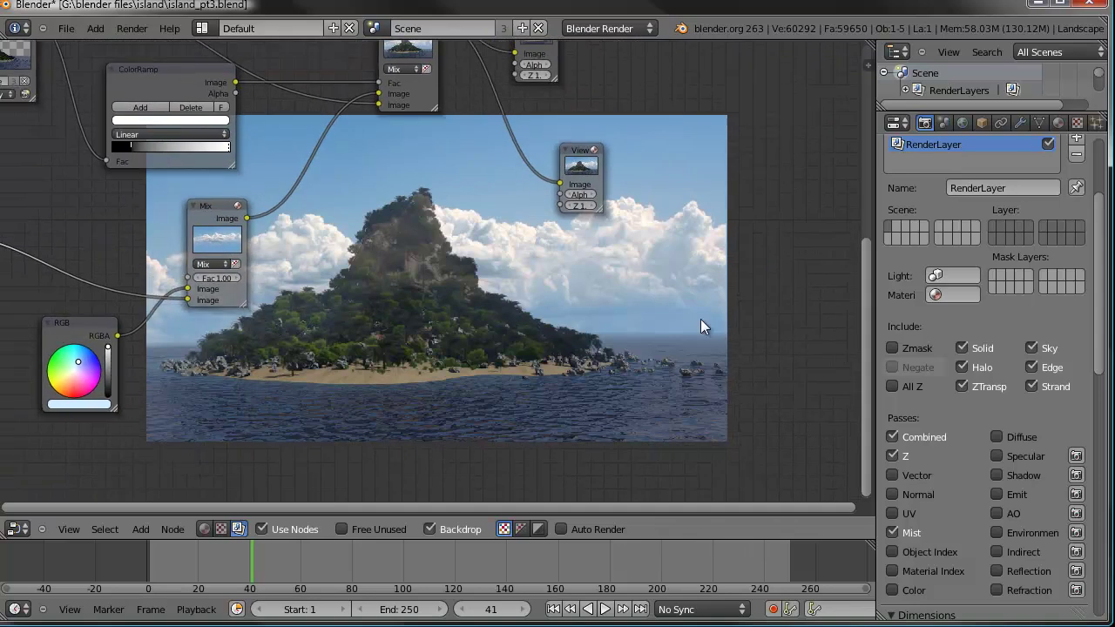
middle_drag(415, 306, 613, 321)
scroll(538, 324, up, 2)
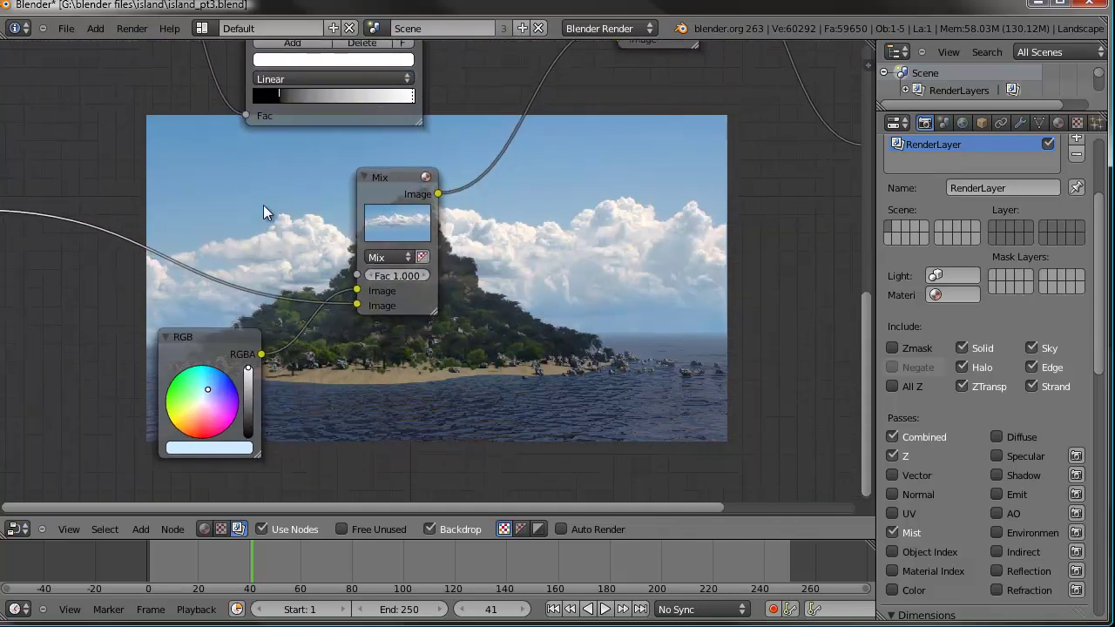
mouse_move(113, 263)
middle_down()
mouse_move(243, 278)
mouse_move(237, 290)
mouse_move(98, 277)
mouse_move(177, 272)
mouse_move(133, 260)
middle_up()
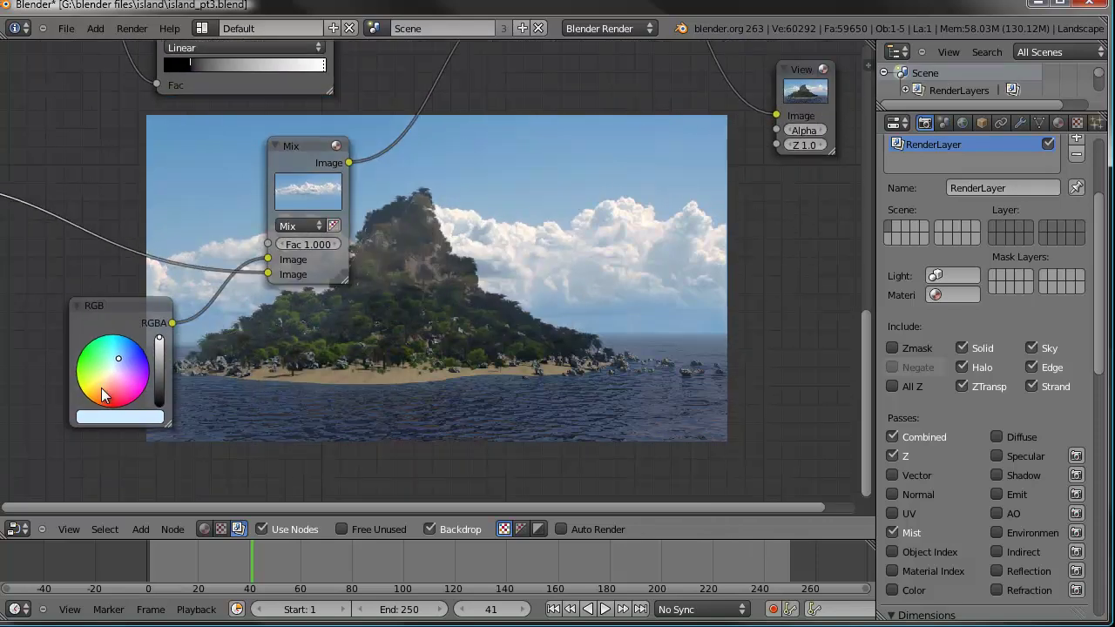
scroll(311, 359, up, 1)
middle_drag(312, 359, 291, 370)
scroll(244, 329, up, 1)
mouse_move(172, 277)
mouse_down()
mouse_move(130, 286)
mouse_move(127, 269)
mouse_move(156, 283)
mouse_move(136, 284)
mouse_move(189, 279)
mouse_up()
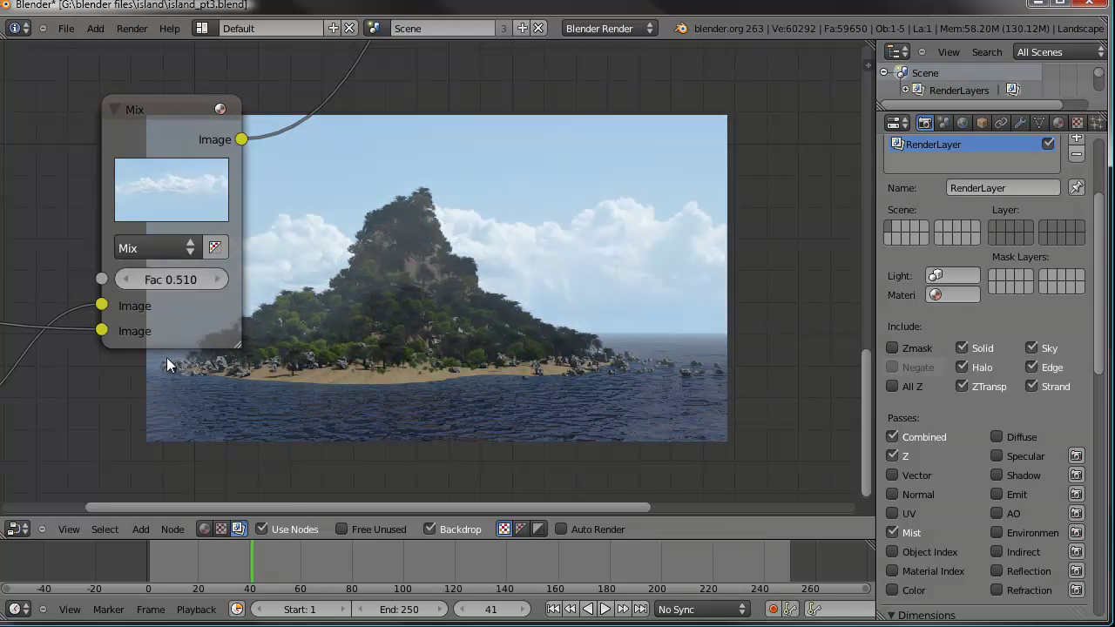
- Darken the RGB node's light blue colour slightly by lowering its brightness
middle_drag(150, 380, 249, 255)
middle_drag(188, 342, 261, 311)
click(40, 422)
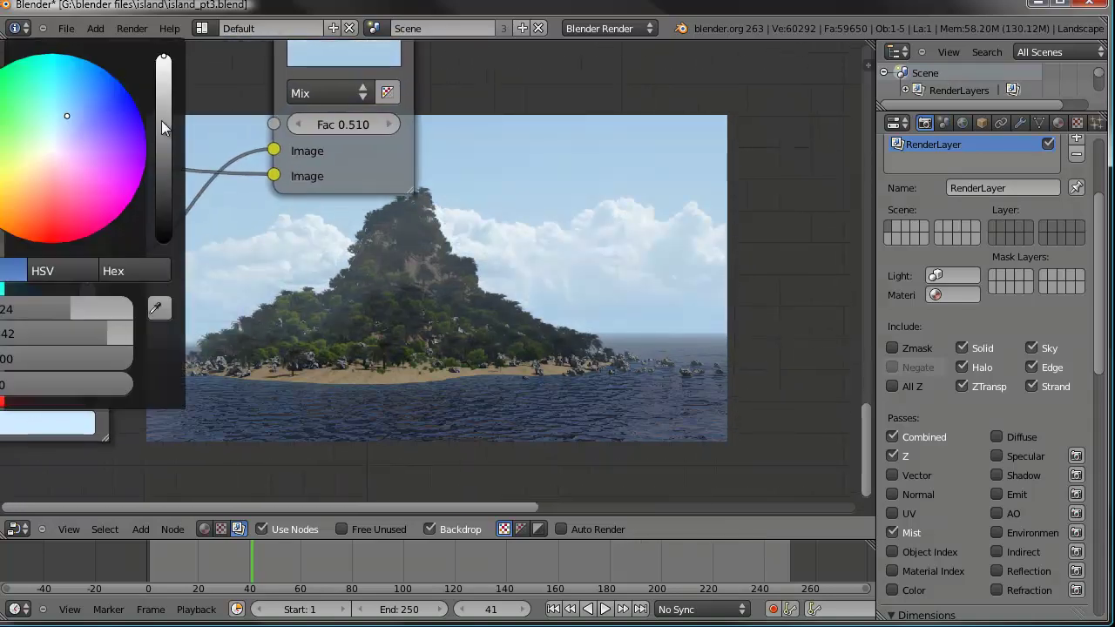
drag(166, 68, 161, 85)
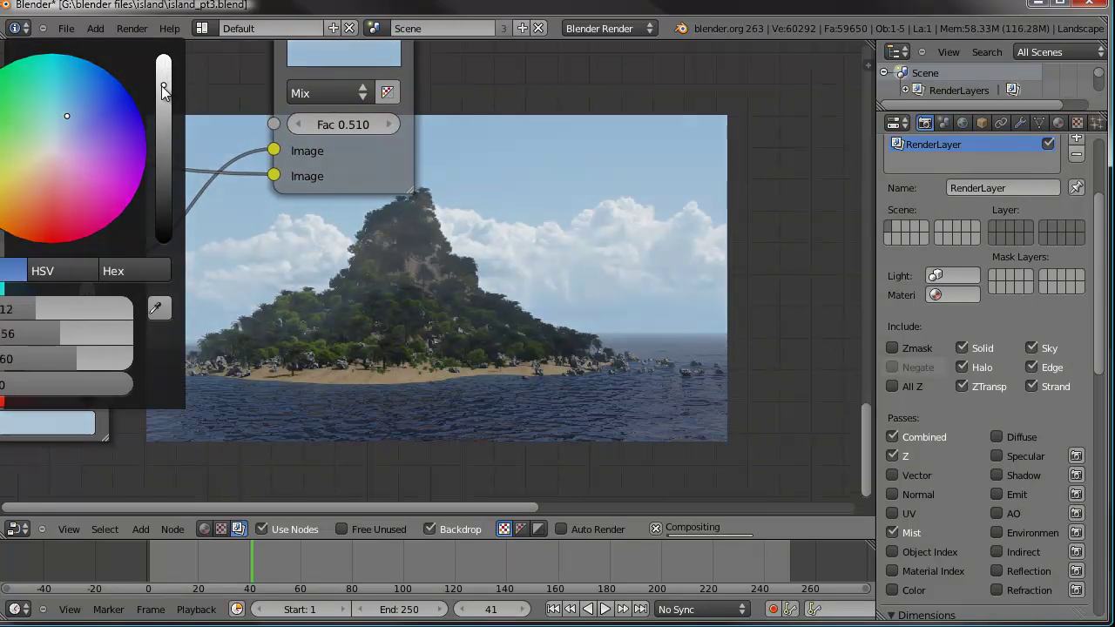
- Add another black stop at the dark start of the ColorRamp gradient
middle_drag(558, 165, 684, 364)
scroll(601, 277, down, 3)
middle_drag(489, 249, 455, 272)
scroll(455, 272, up, 2)
middle_drag(337, 201, 249, 179)
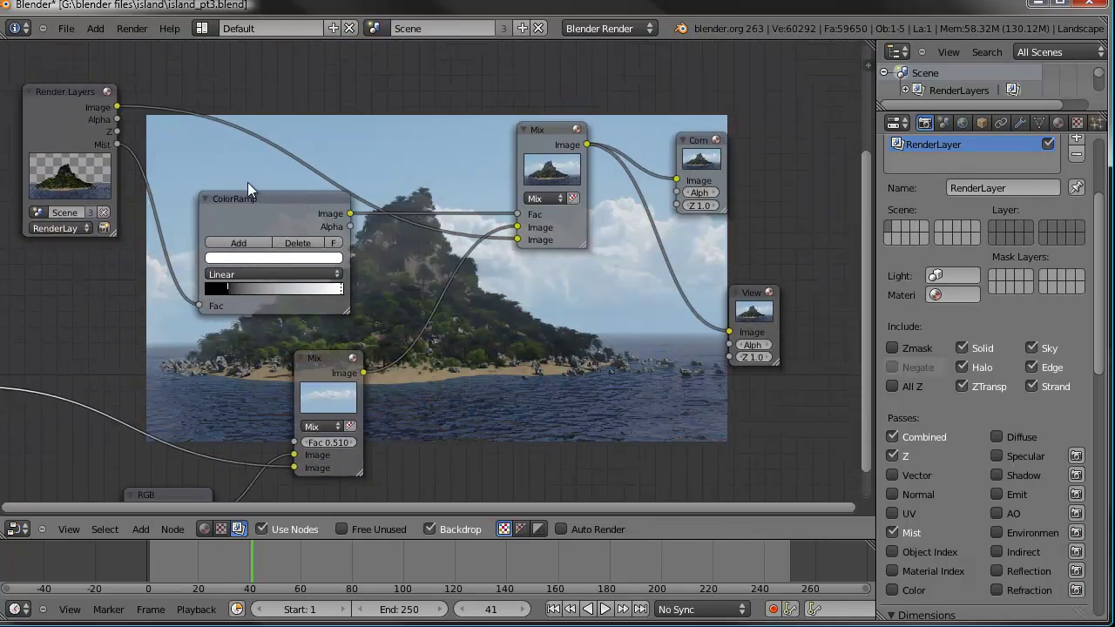
scroll(248, 306, up, 1)
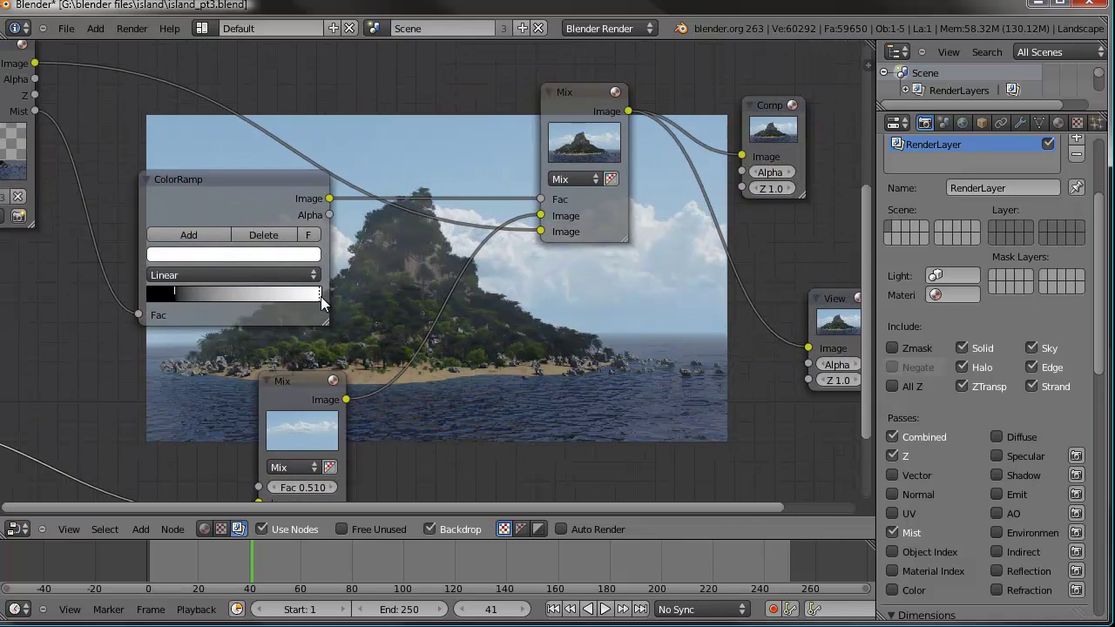
click(176, 296)
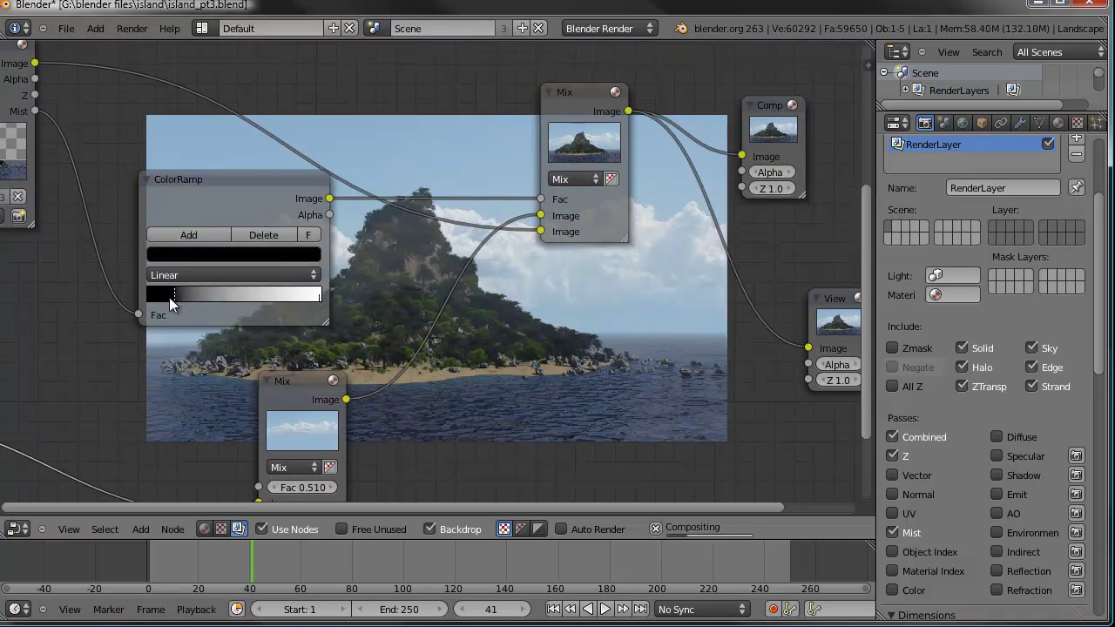
click(155, 300)
drag(155, 293, 148, 296)
- Change the ColorRamp's middle stop to dark grey and shift it to about a third of the gradient
click(177, 294)
click(210, 253)
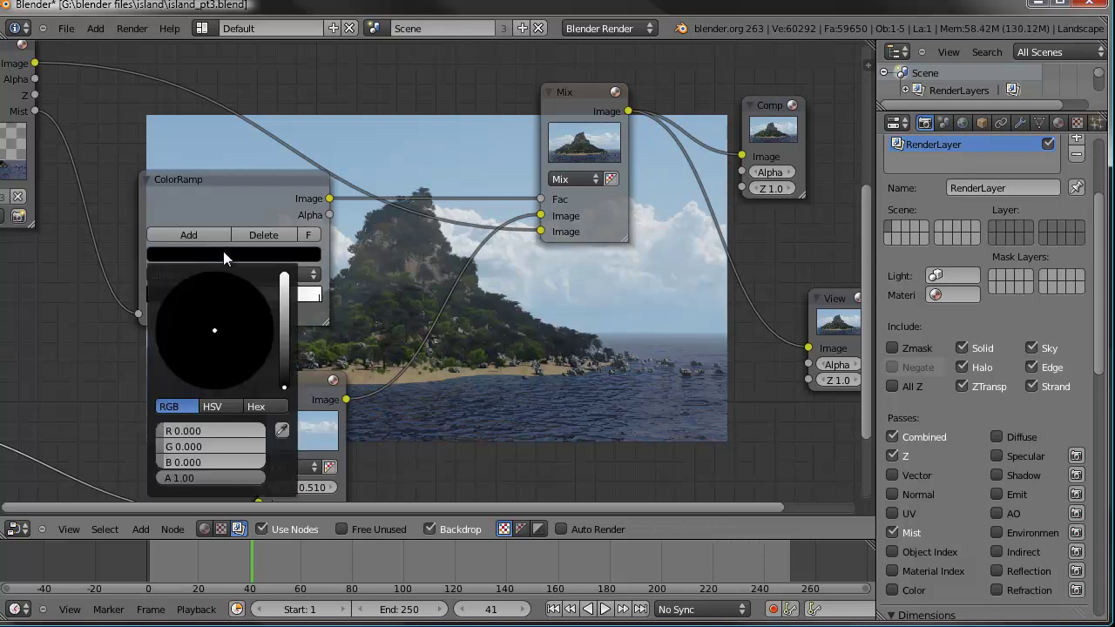
click(238, 254)
drag(284, 385, 289, 347)
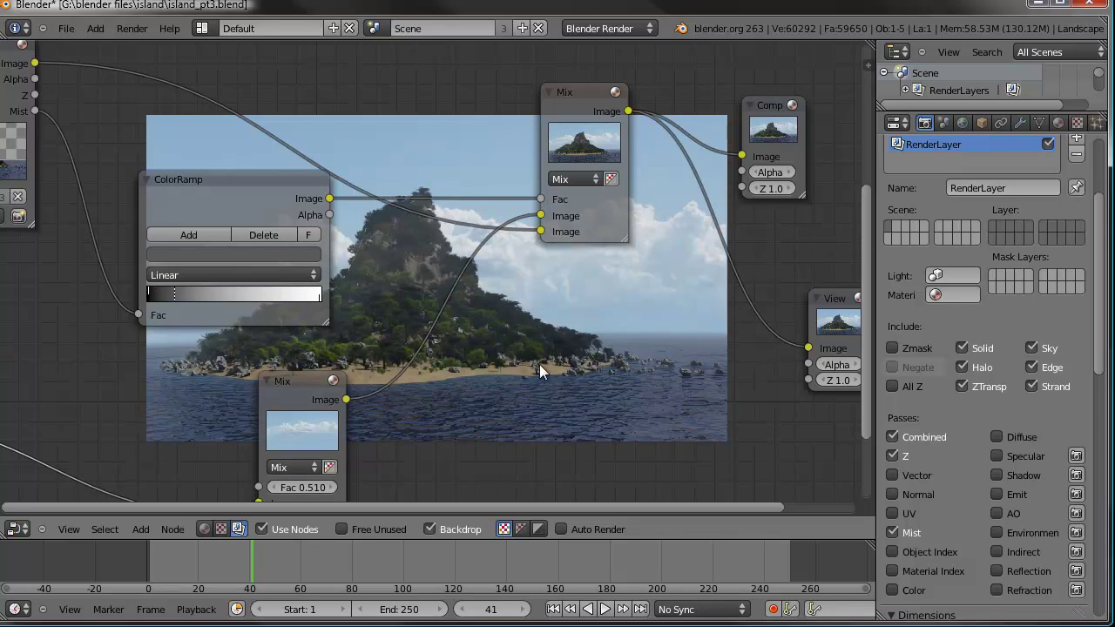
drag(175, 295, 201, 294)
click(204, 296)
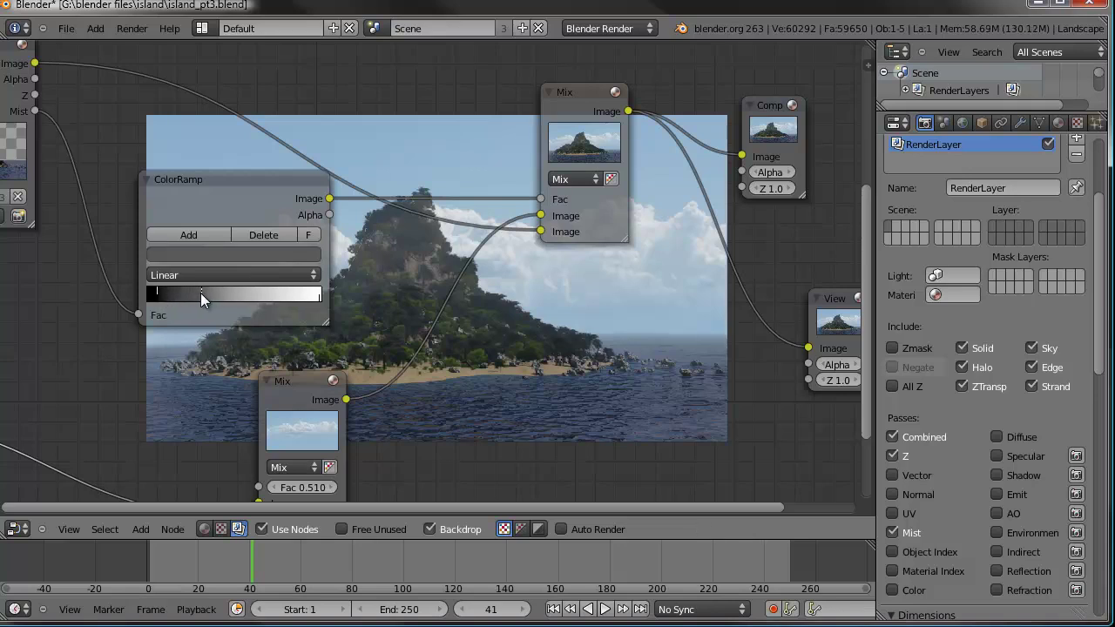
- Examine the mist on the island and its blend with the cloud sky in the enlarged backdrop
scroll(285, 283, up, 2)
scroll(360, 321, down, 2)
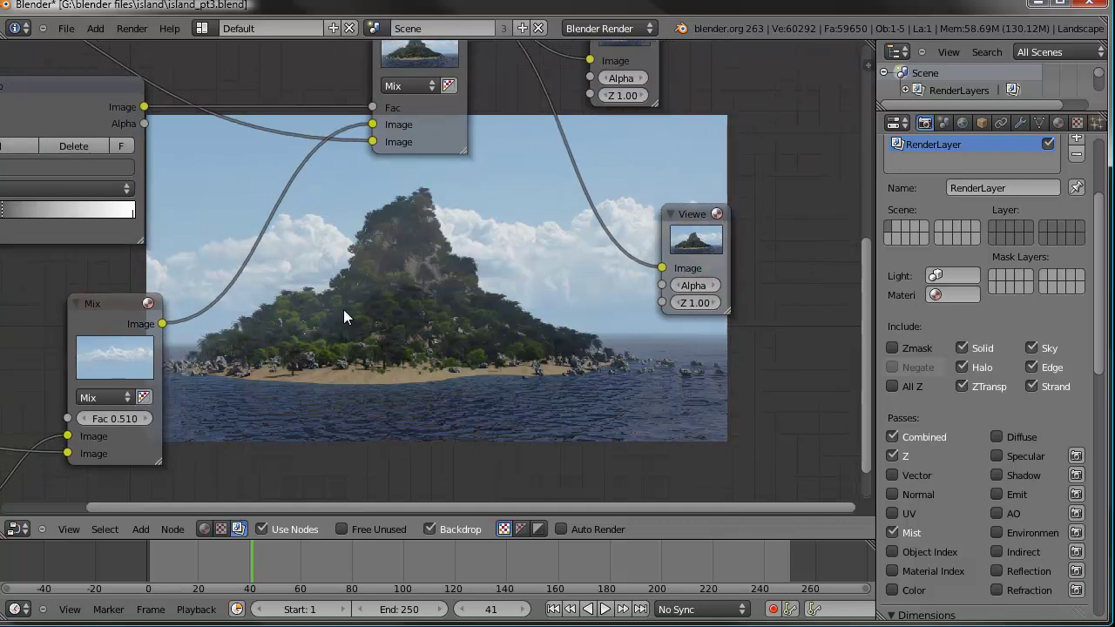
middle_drag(391, 323, 358, 327)
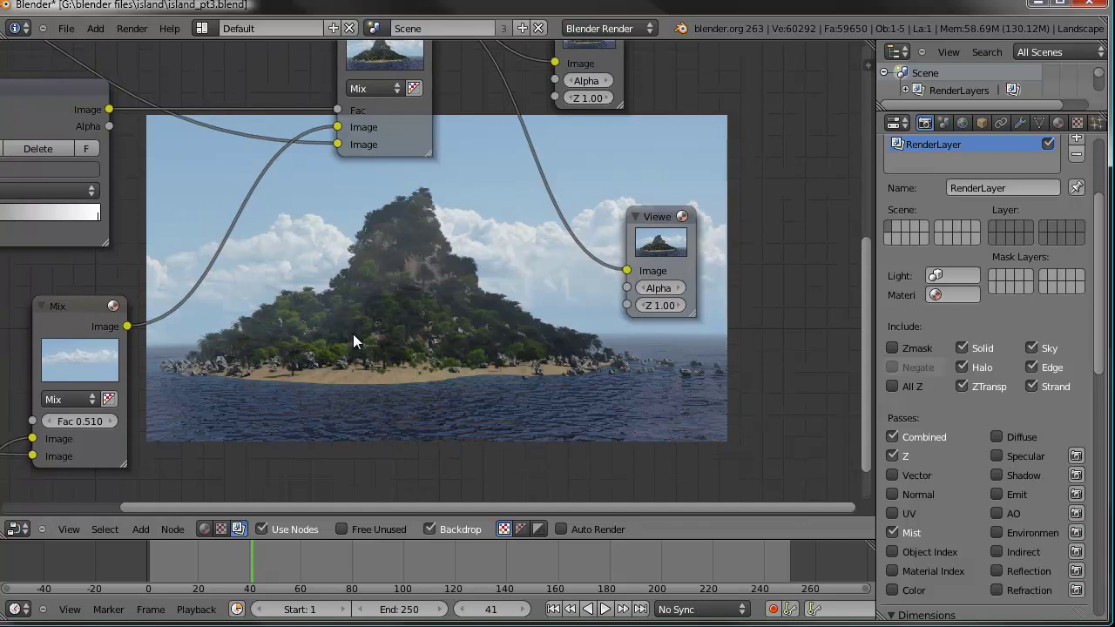
middle_drag(379, 276, 317, 226)
key(alt+v)
key(alt+v)
key(alt+v)
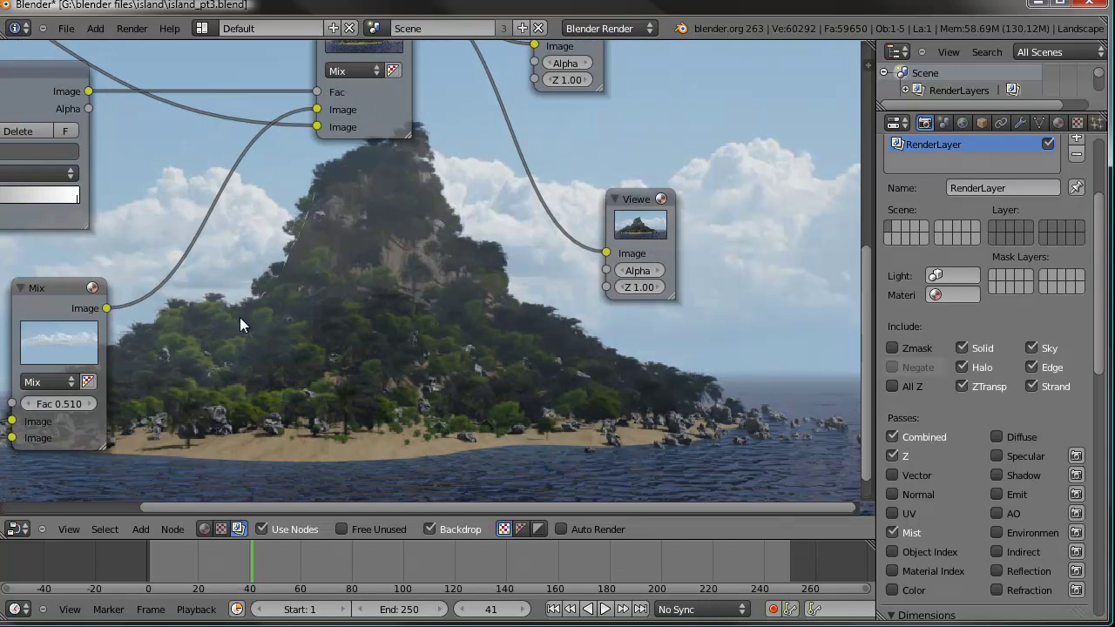
scroll(494, 294, down, 4)
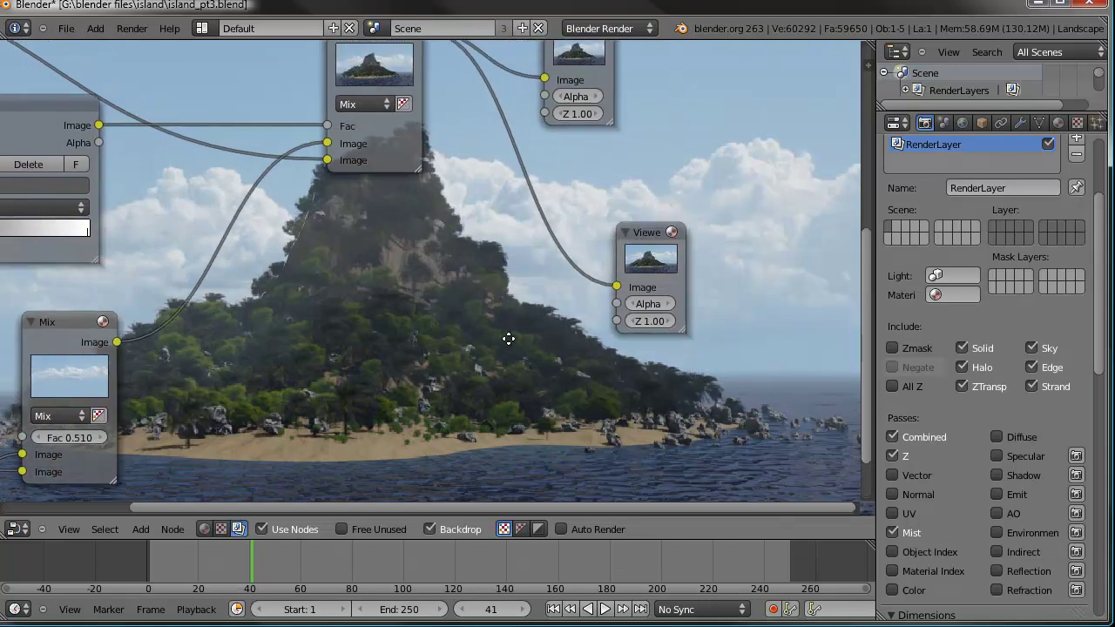
scroll(503, 342, down, 1)
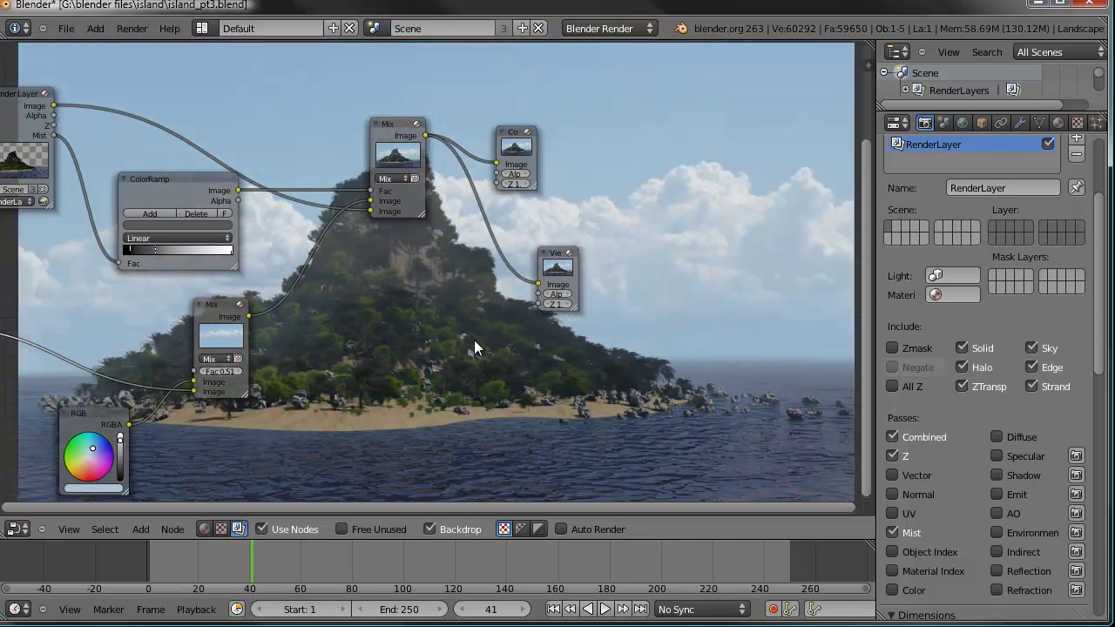
key(v)
middle_drag(513, 353, 448, 340)
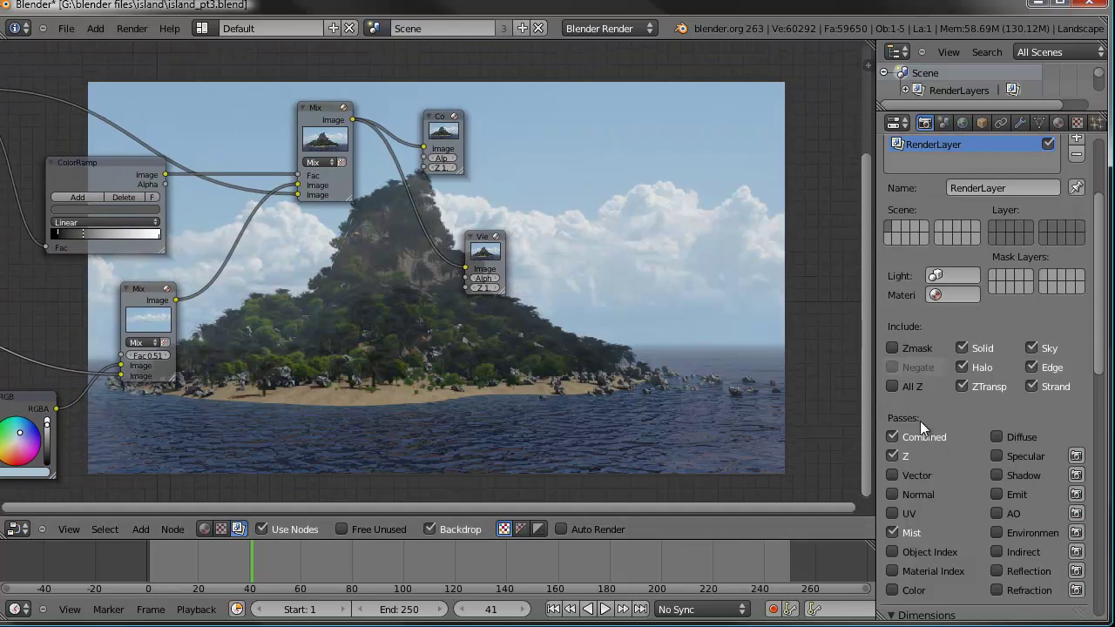
- Set the render anti-aliasing to 5 samples with Full Sample enabled, and save island_pt3.blend over the existing file
scroll(907, 209, up, 3)
click(897, 216)
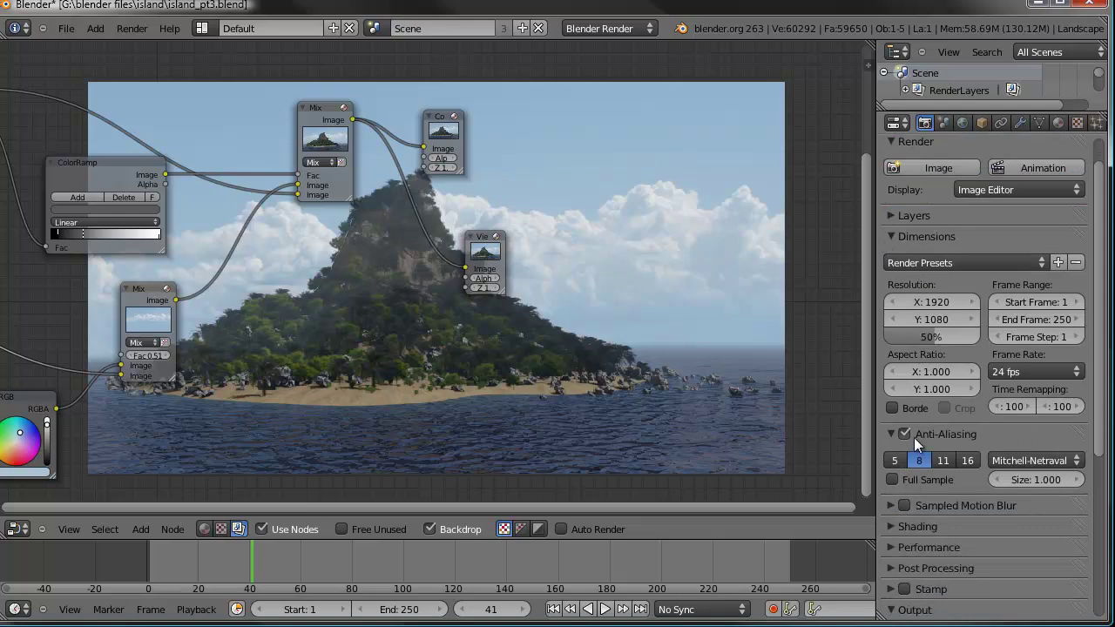
click(891, 479)
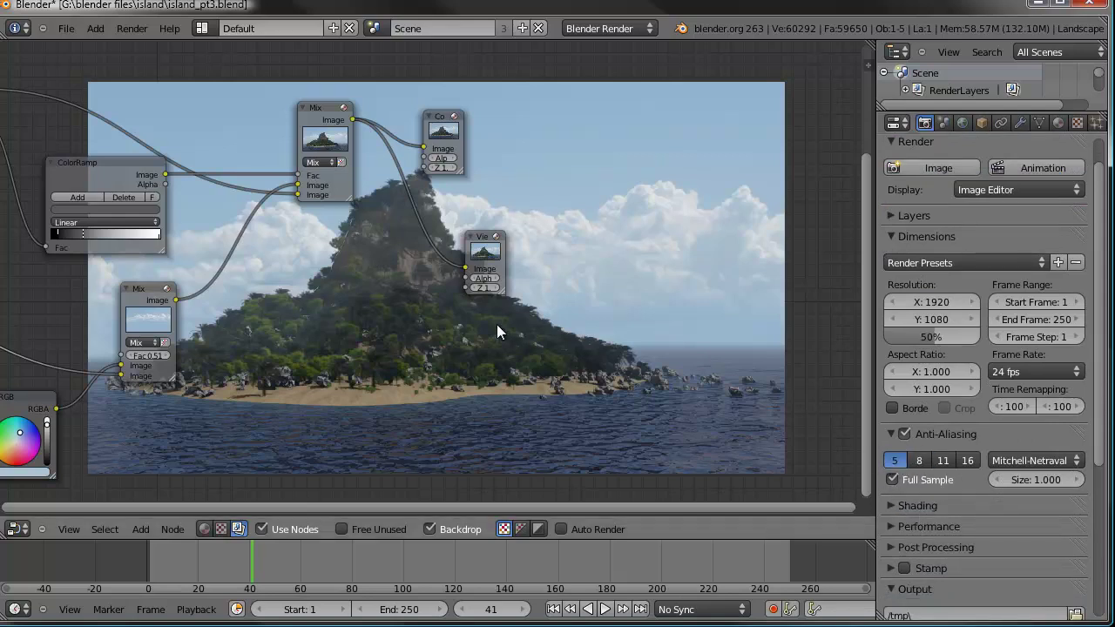
key(ctrl+s)
key(Return)
- Review the whole node setup and inspect the composited island, mist and clouds at different backdrop sizes
middle_drag(498, 324, 642, 354)
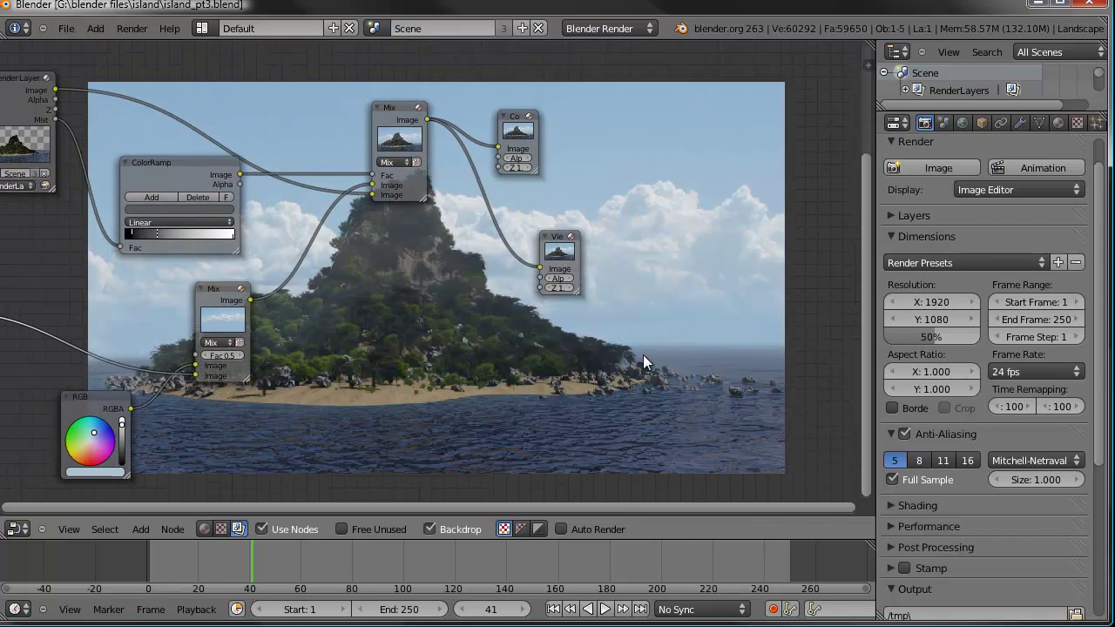
middle_drag(23, 216, 205, 245)
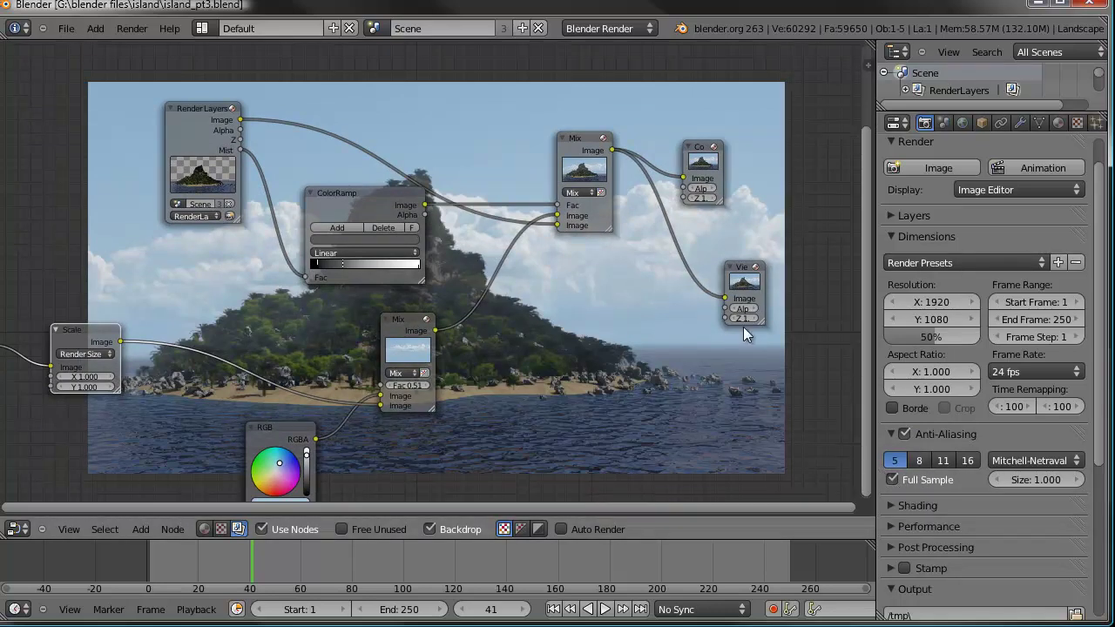
middle_drag(677, 324, 513, 308)
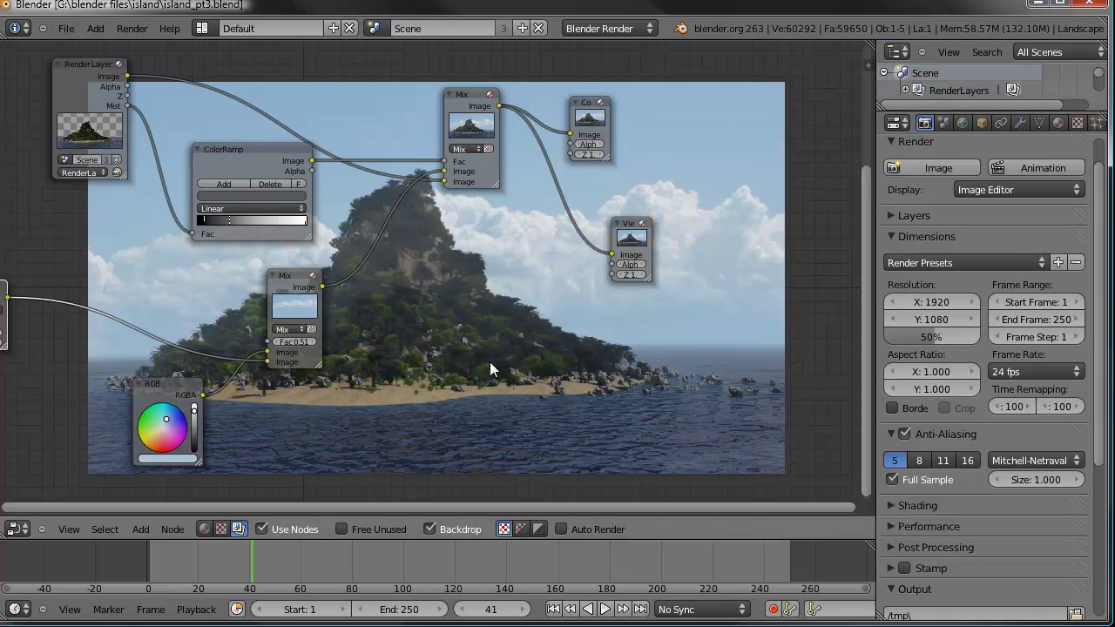
key(v)
key(alt+v)
key(alt+v)
key(alt+v)
key(alt+v)
shift+scroll(580, 423, down, 3)
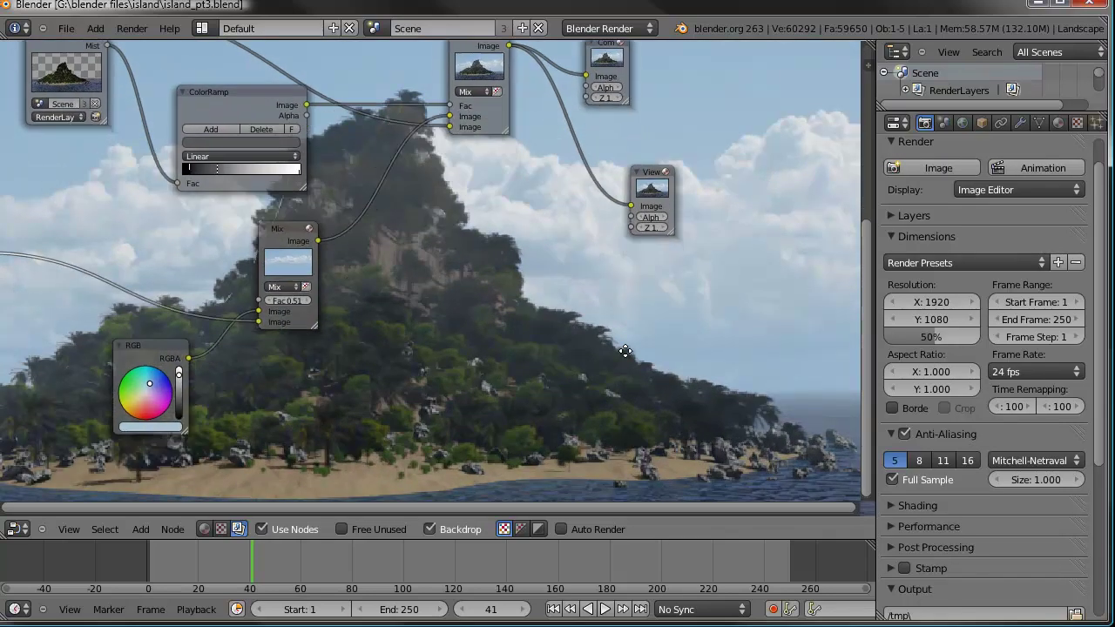
click(526, 346)
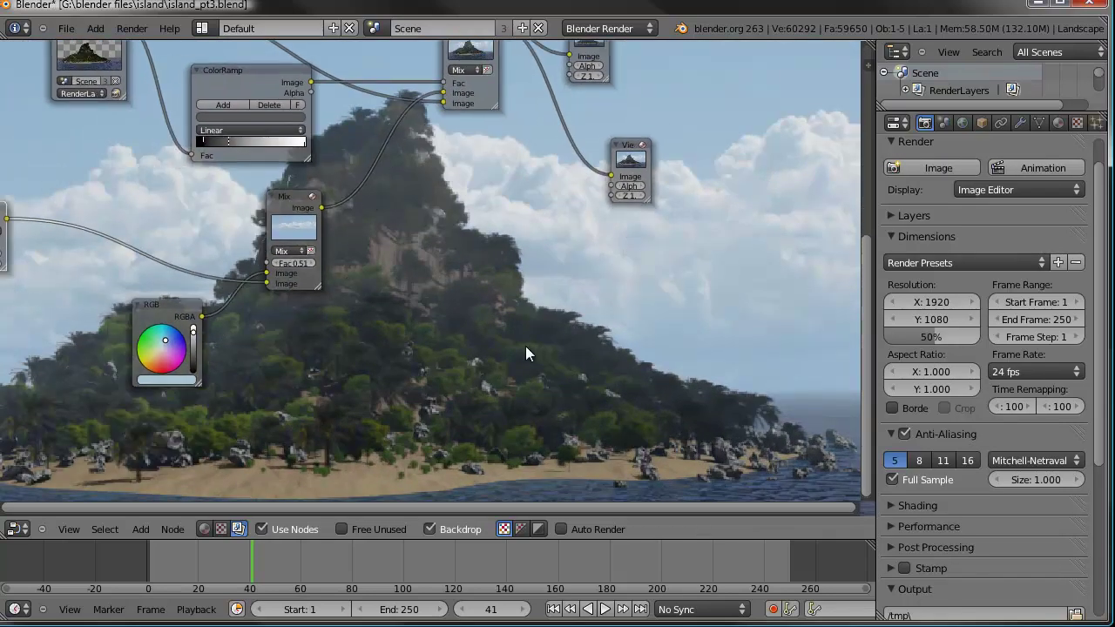
key(v)
key(v)
middle_drag(525, 346, 627, 392)
scroll(606, 346, down, 3)
scroll(444, 249, down, 1)
middle_drag(444, 249, 468, 407)
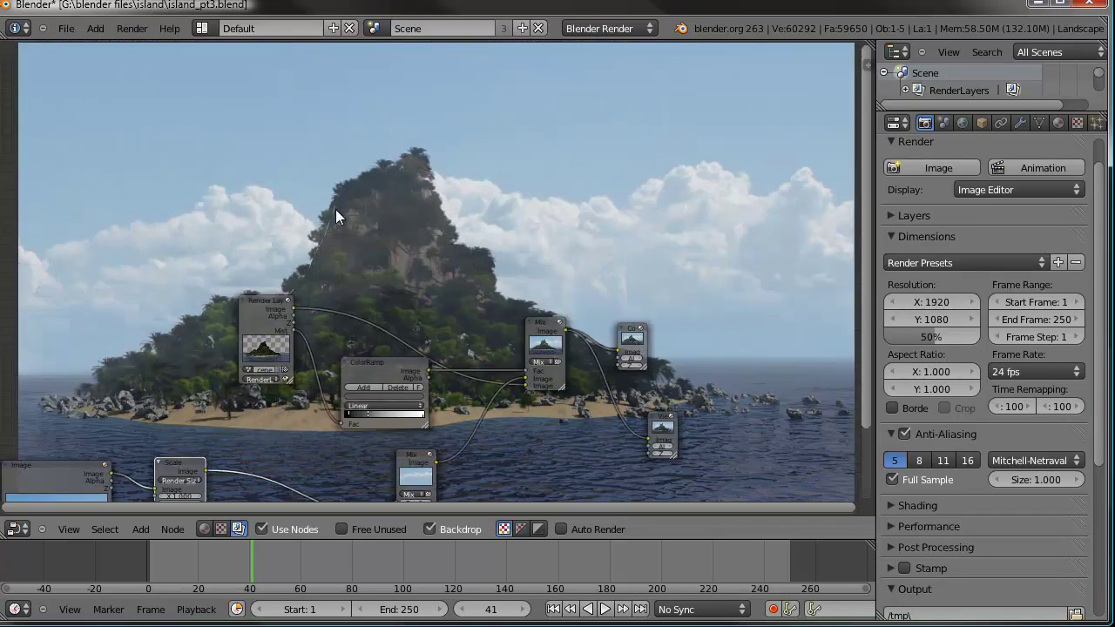
- Split the node editor vertically and turn the new area into a 3D View
middle_drag(337, 227, 206, 154)
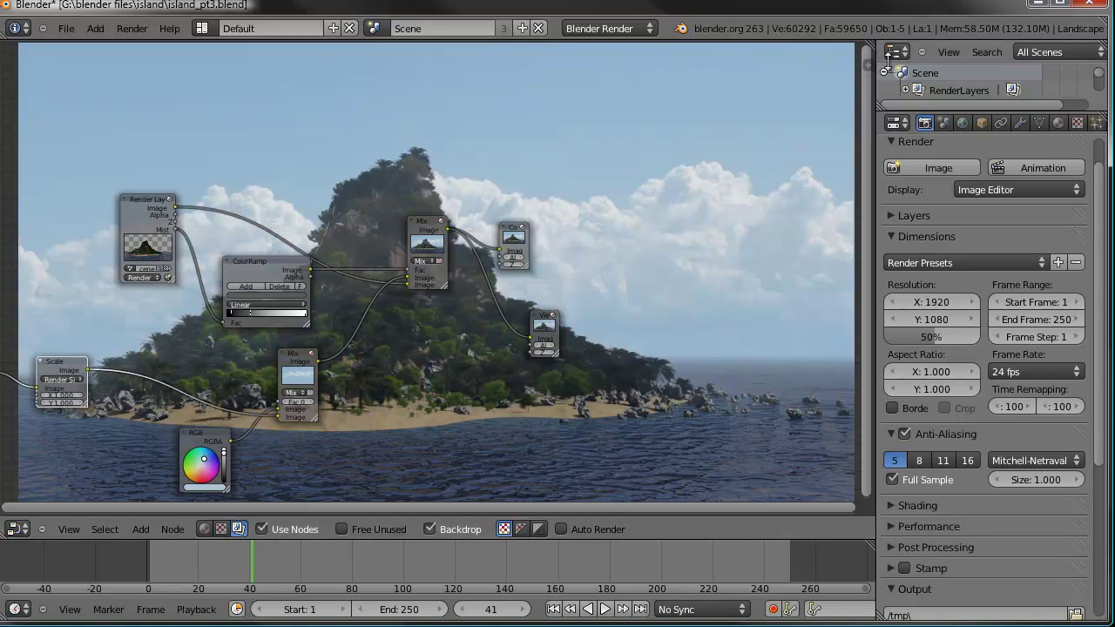
drag(866, 49, 601, 52)
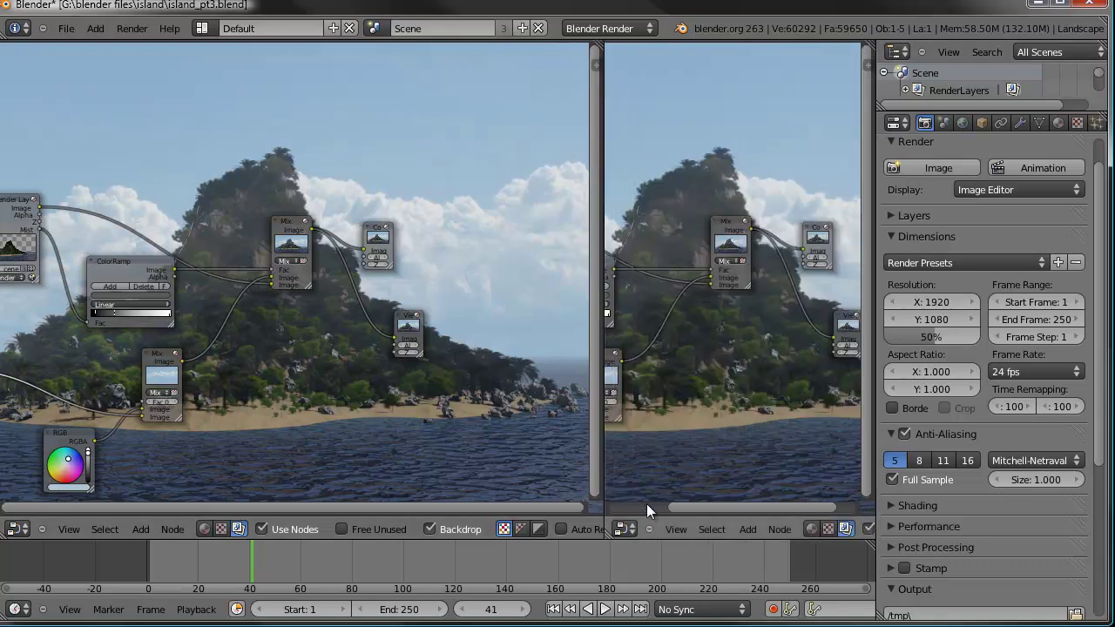
click(629, 530)
click(634, 512)
middle_drag(774, 324, 792, 278)
- Set the Clouds size of the ocean plane's second texture, the bump texture, to 0.005
right_click(804, 162)
click(1078, 123)
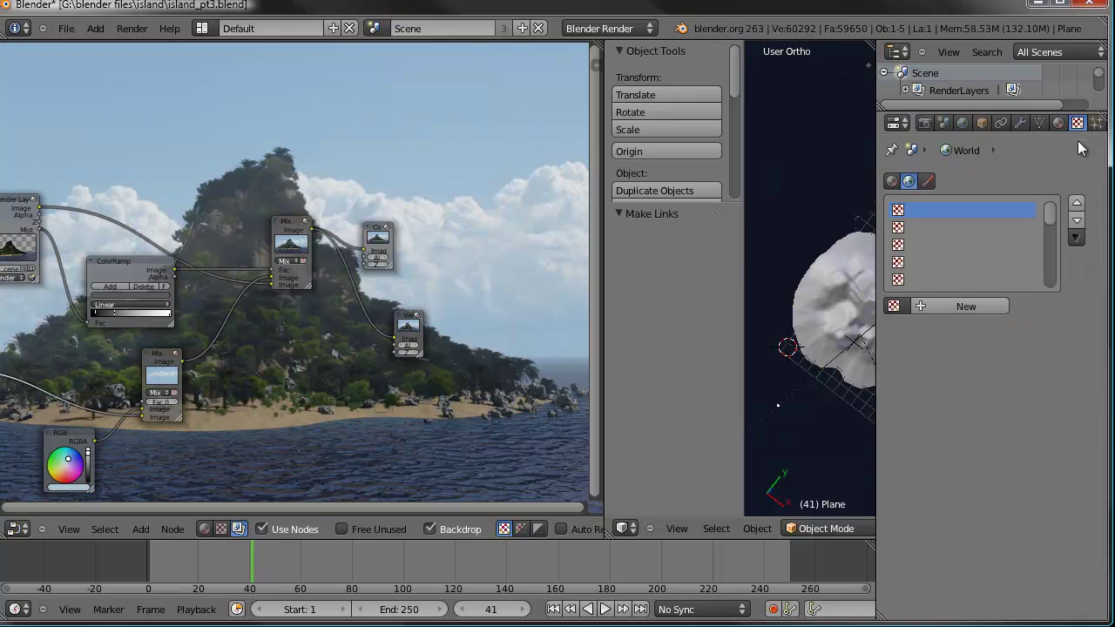
click(1057, 123)
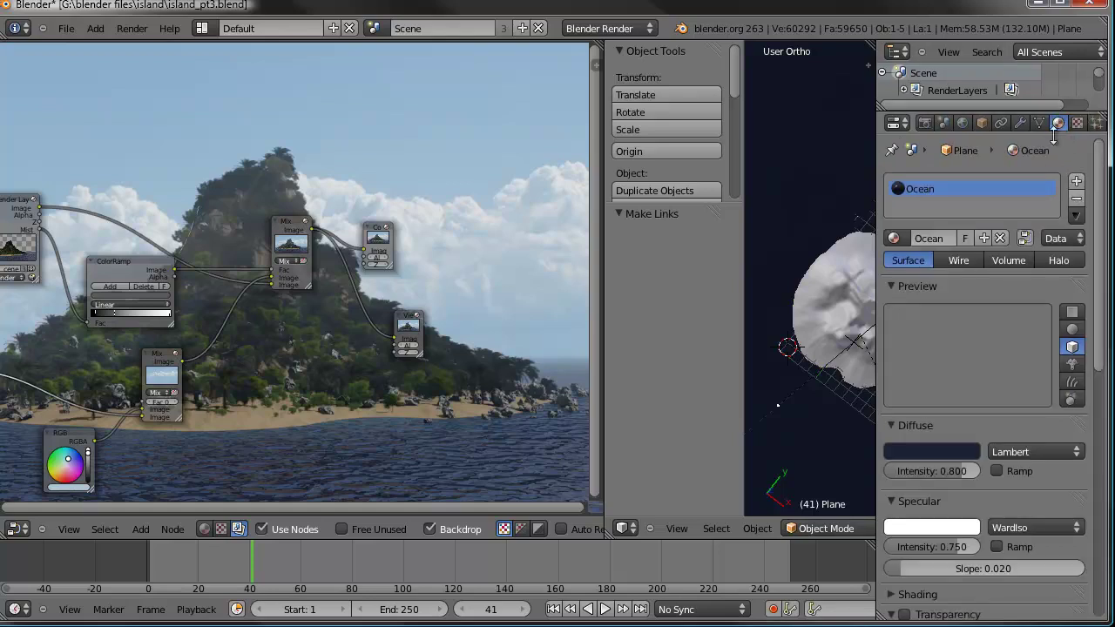
click(1076, 123)
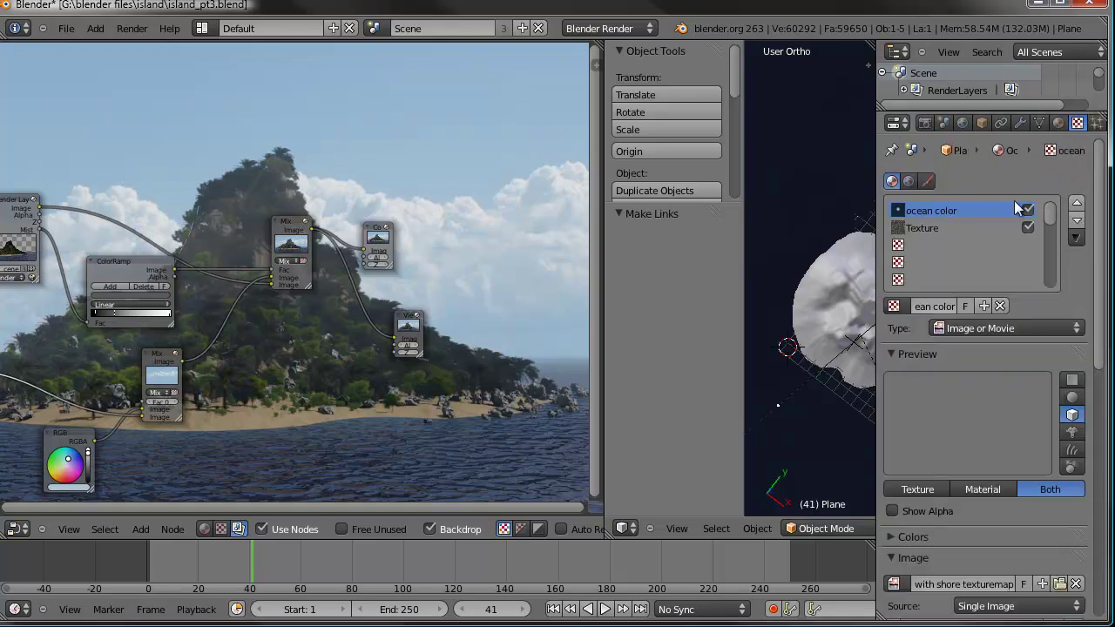
click(953, 223)
scroll(962, 410, down, 1)
scroll(962, 410, down, 5)
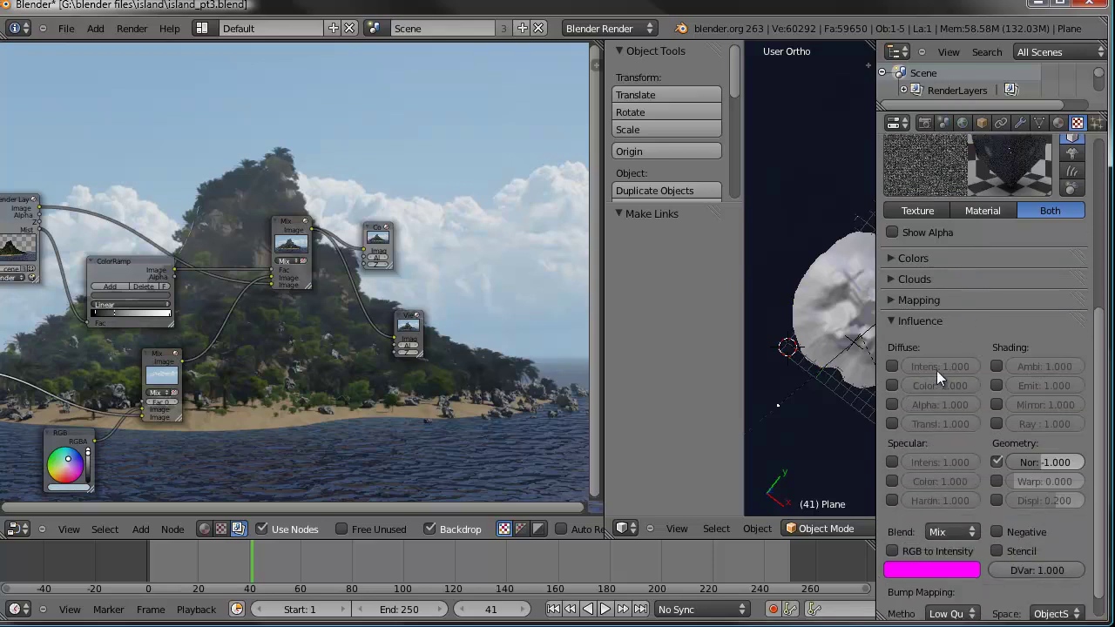
click(891, 282)
click(934, 393)
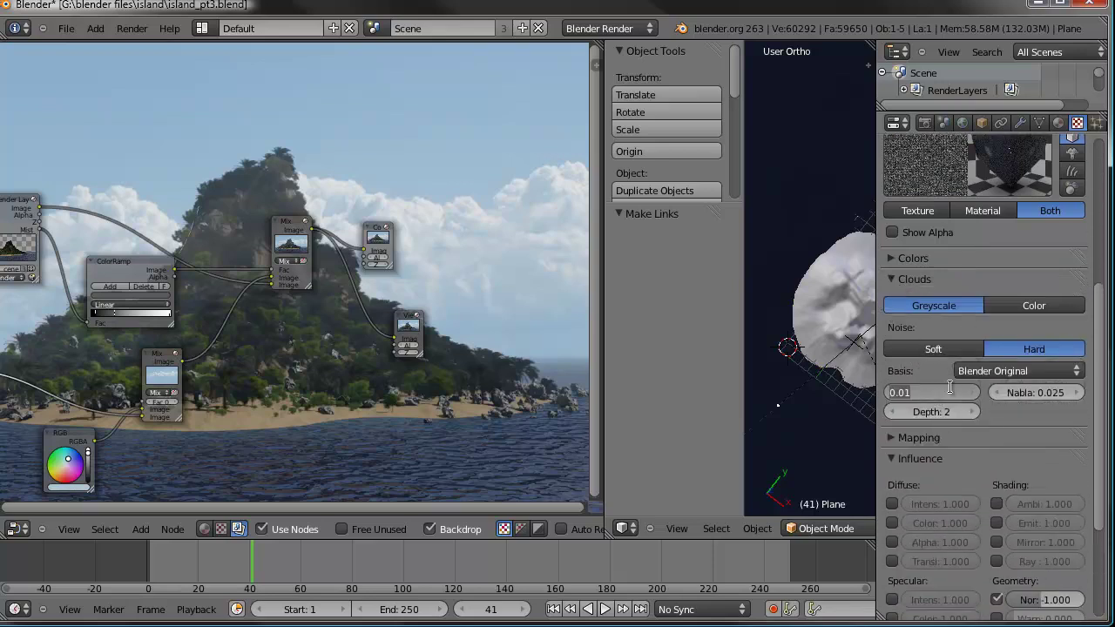
text(.005)
key(Return)
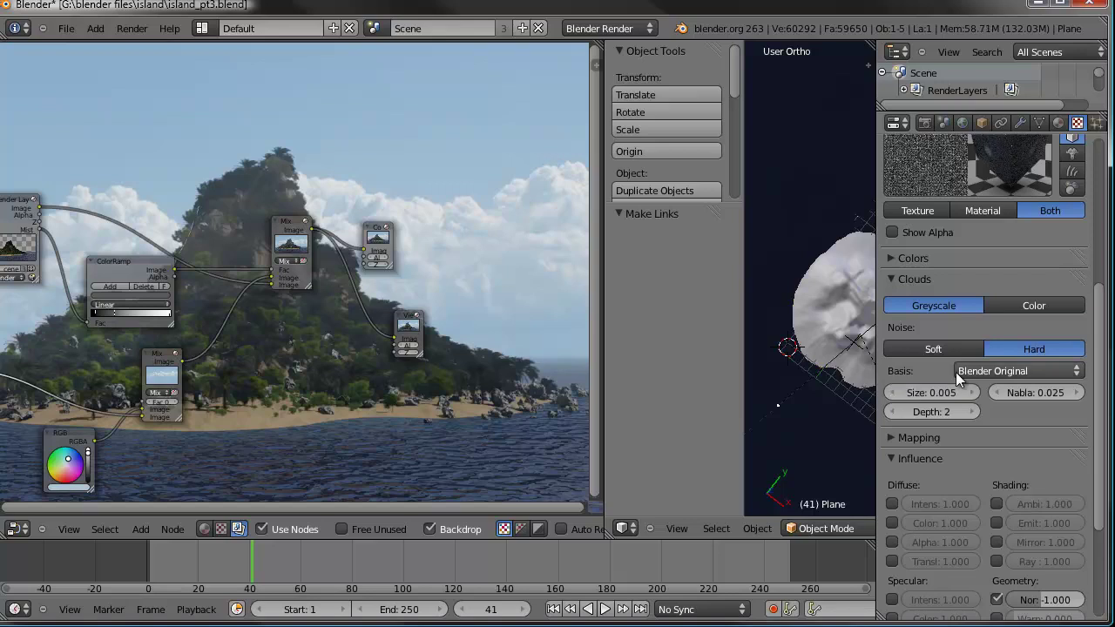
- Save island_pt3.blend over the existing file and return to the render settings
key(ctrl+s)
click(691, 319)
click(924, 123)
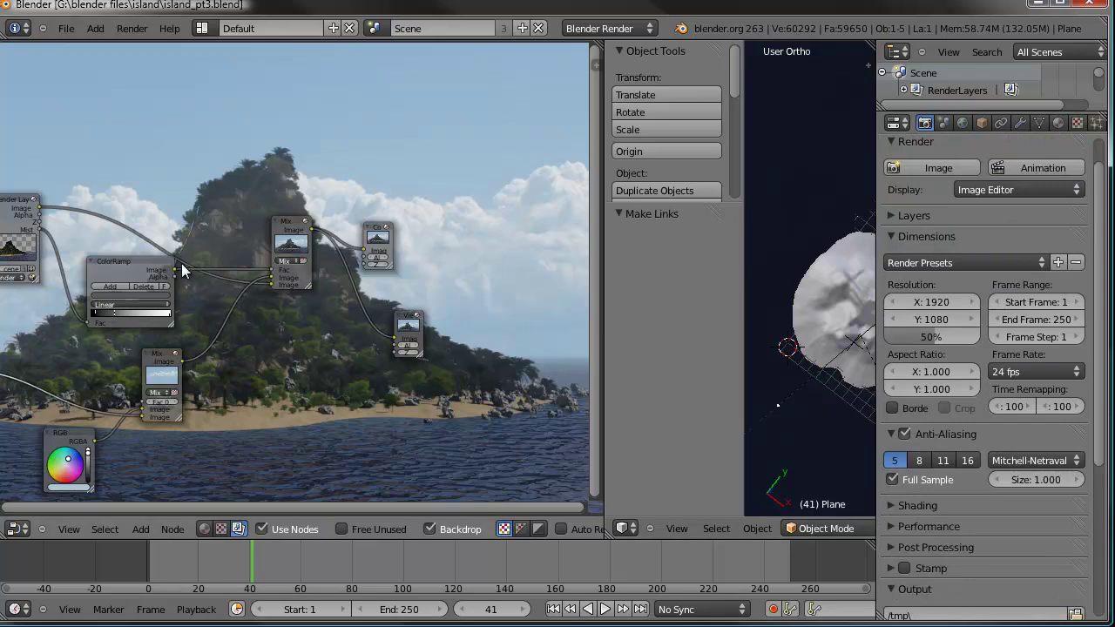
- Look through the camera in the 3D View and widen that area until the whole camera frame fits
middle_drag(105, 288, 266, 239)
middle_drag(388, 446, 271, 449)
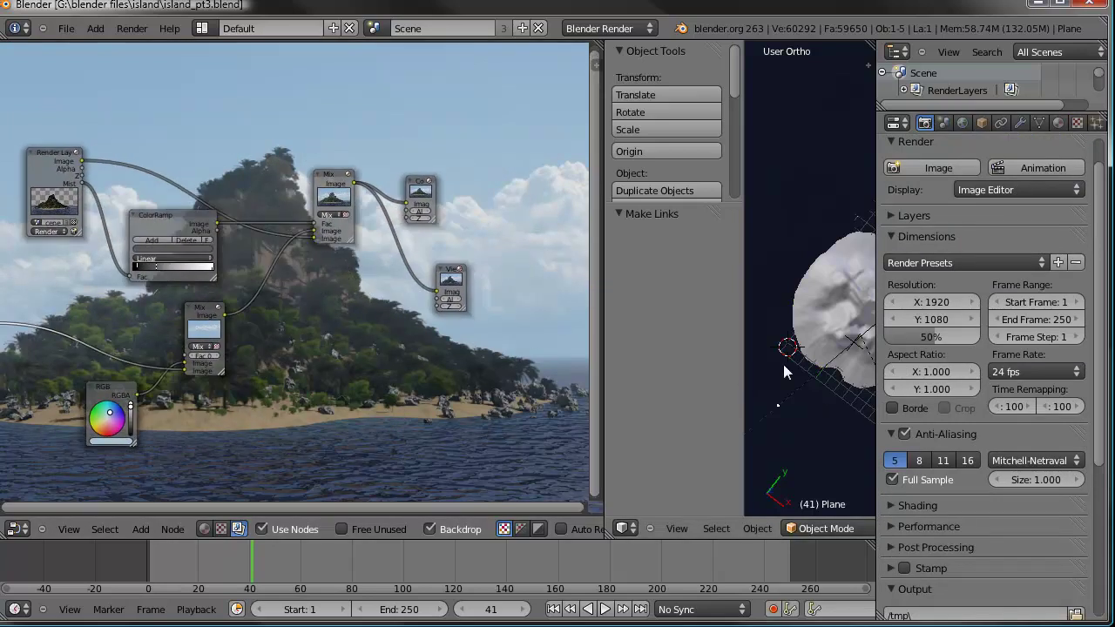
key(KP_0)
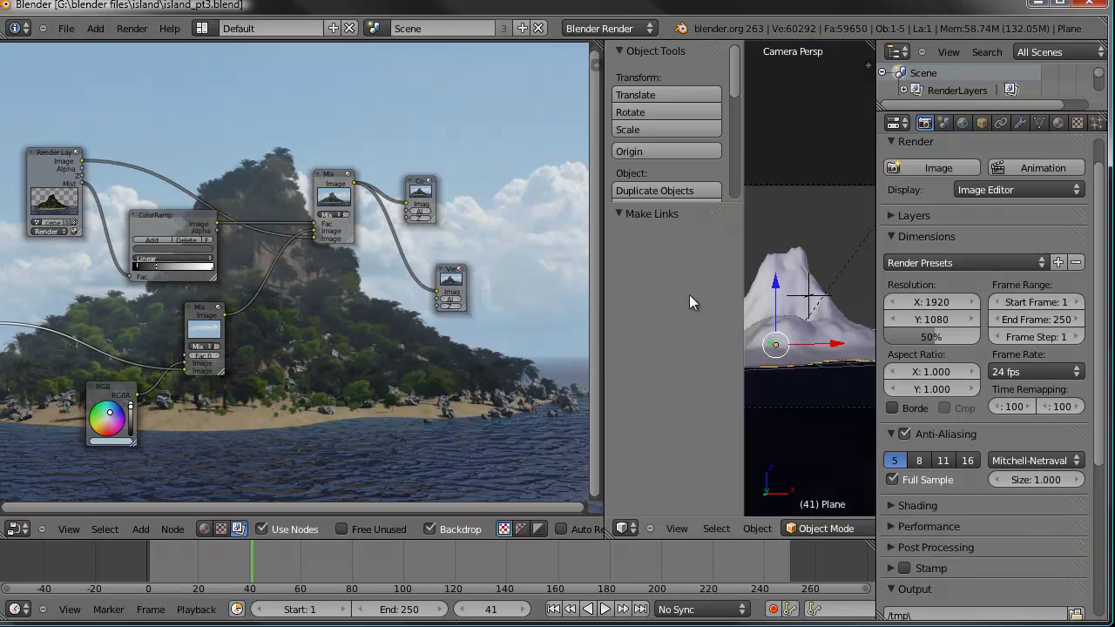
drag(601, 311, 277, 303)
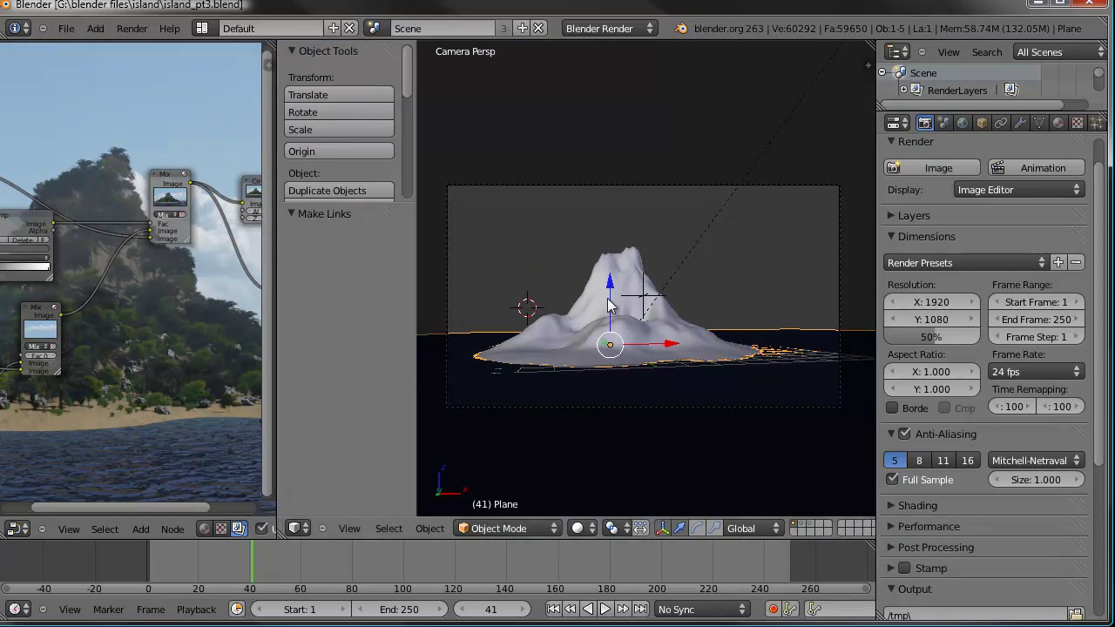
- Render the current frame and inspect the island, the clouds and the ocean waves in the result
key(F12)
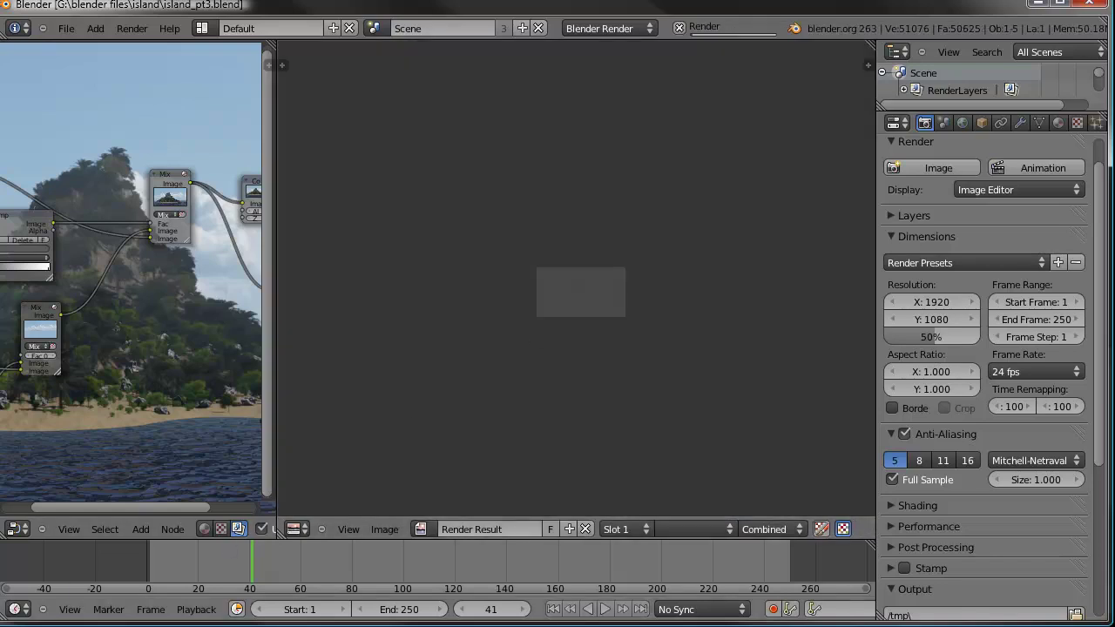
scroll(601, 418, up, 3)
shift+scroll(638, 279, up, 3)
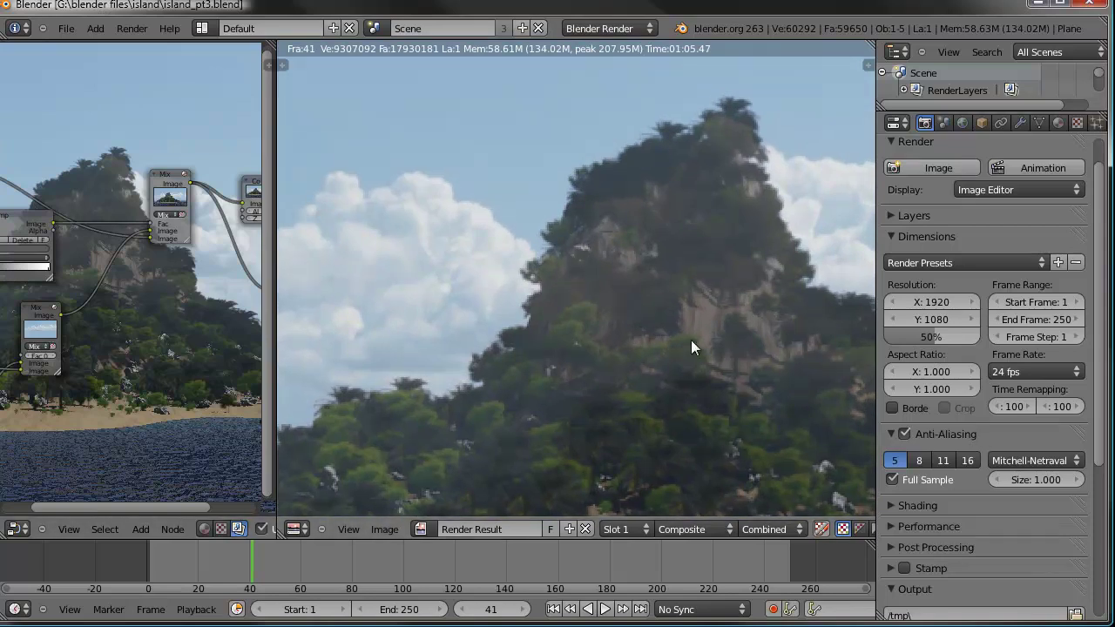
scroll(688, 350, down, 4)
middle_drag(691, 351, 630, 340)
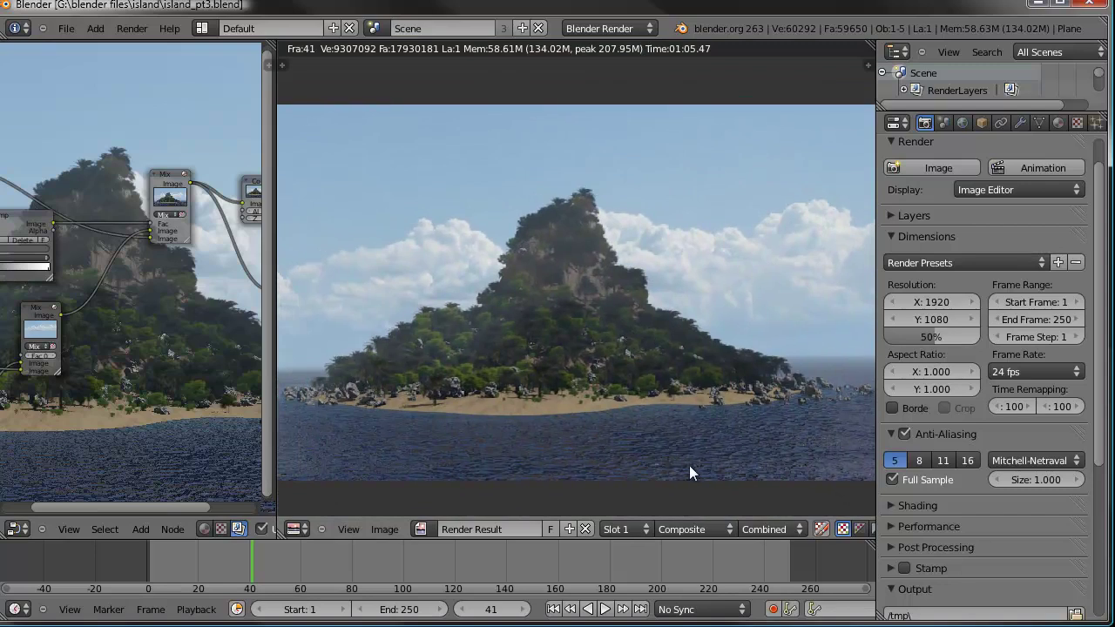
middle_drag(619, 427, 622, 428)
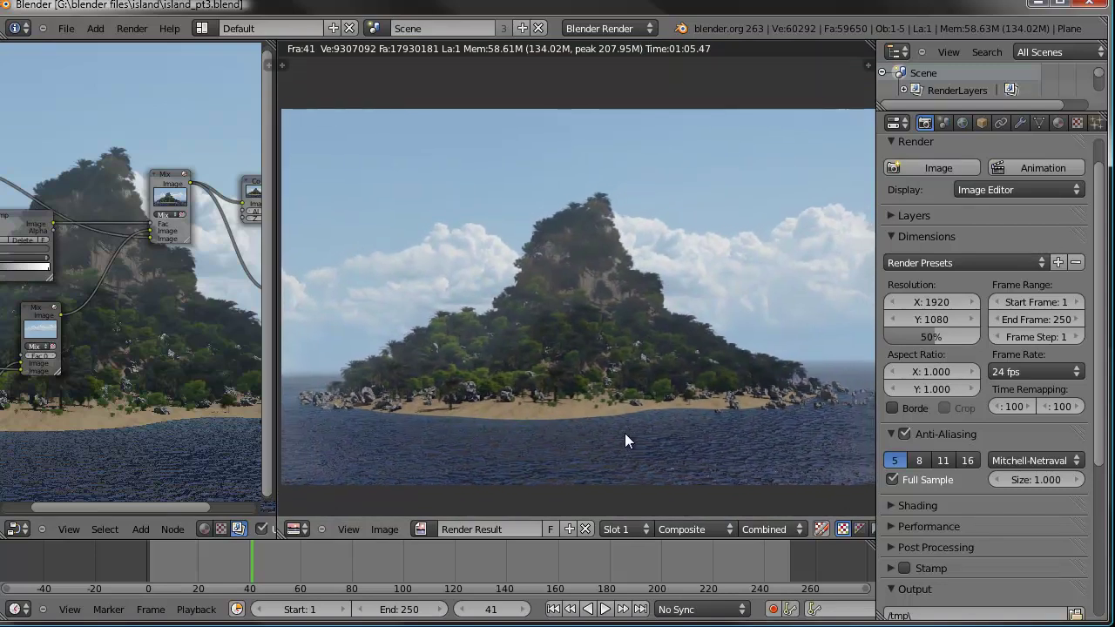
- Save the render as island_pt3_results.png in the G:\blender files\island folder
key(F3)
click(261, 205)
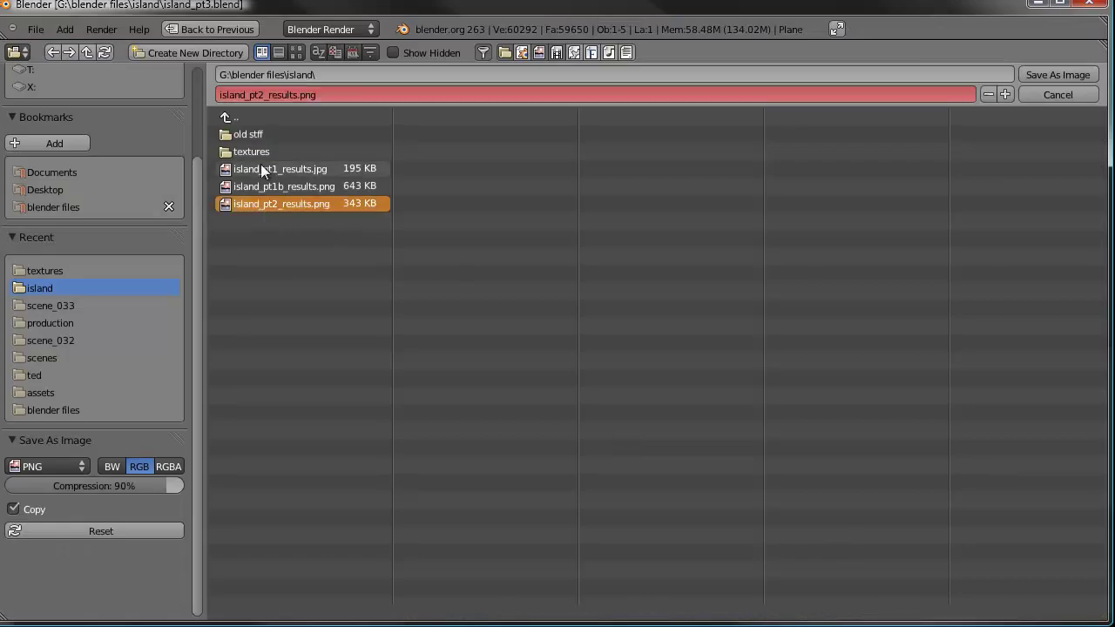
click(264, 115)
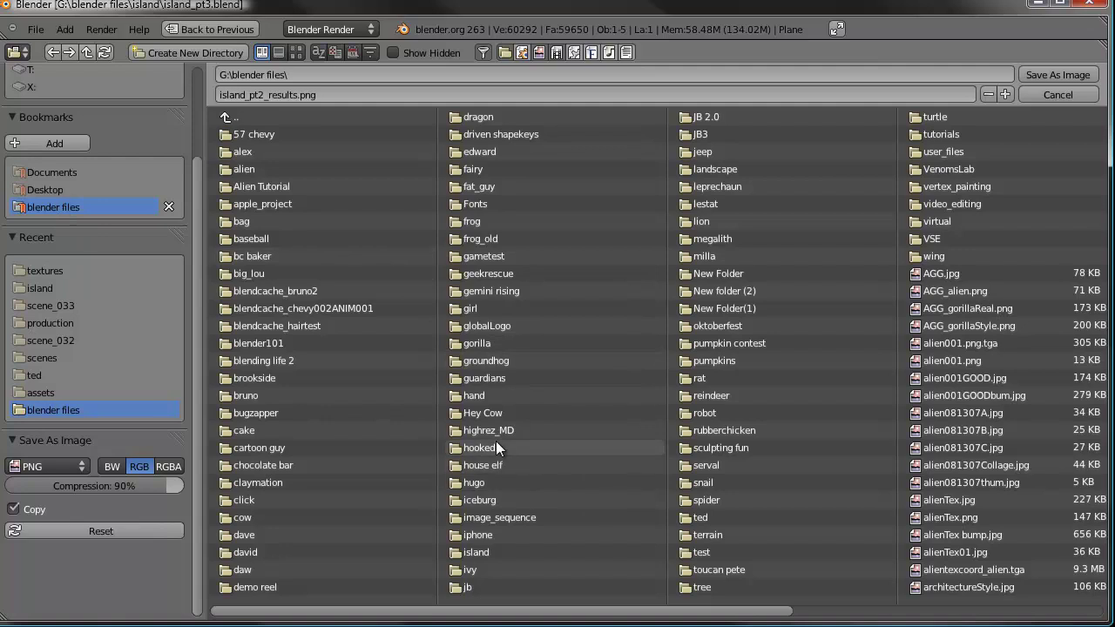
click(482, 555)
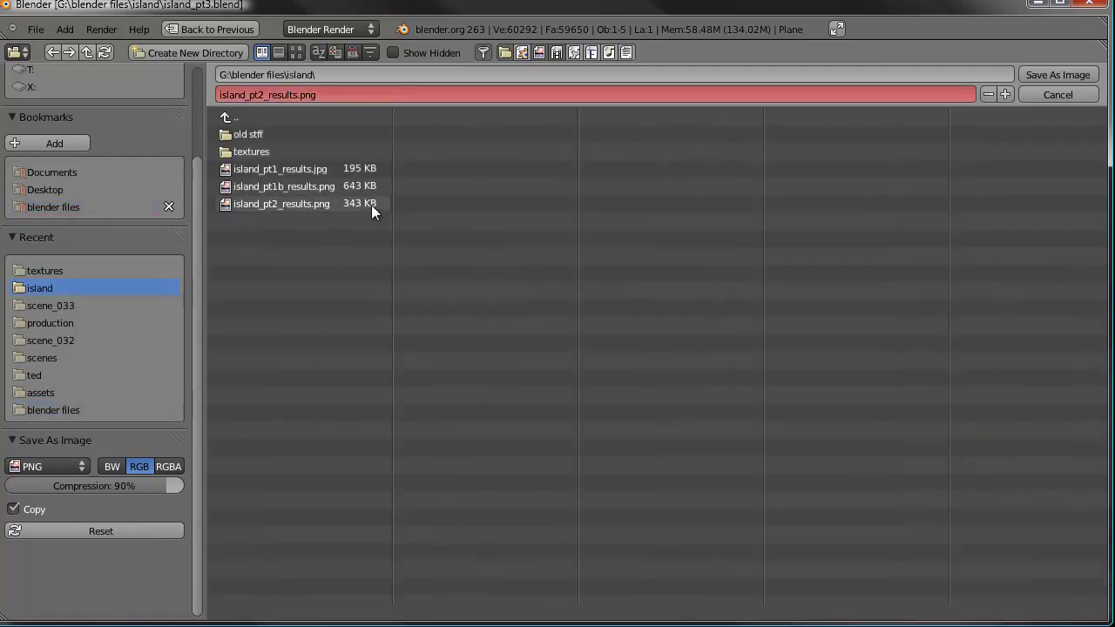
click(271, 202)
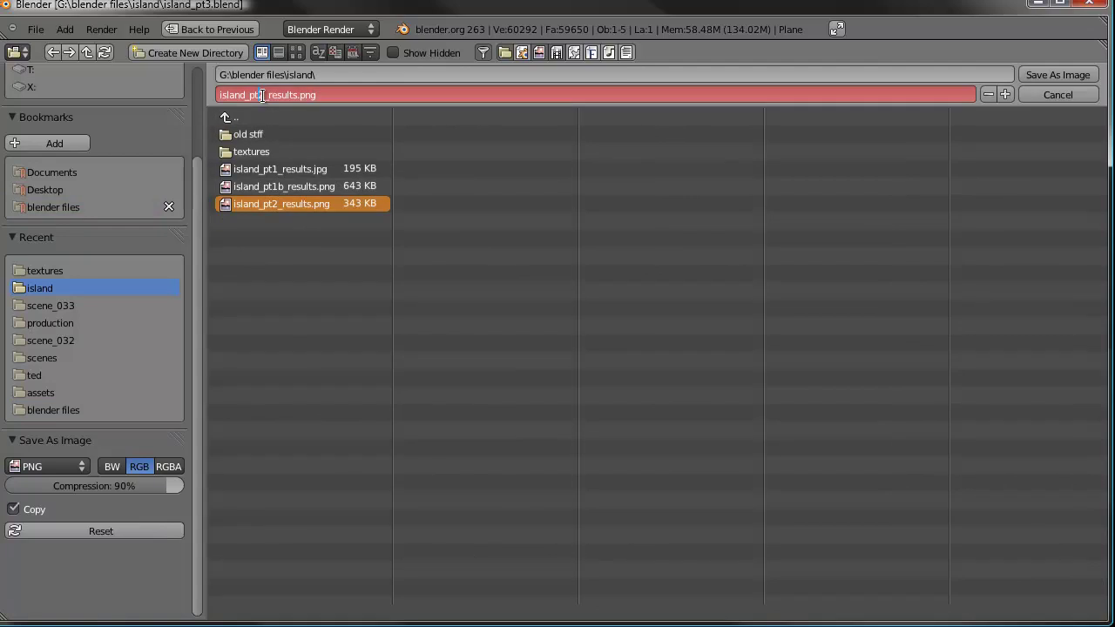
key(KP_Add)
click(1044, 74)
- Widen the node editor beside the render result and examine the island and shoreline up close
scroll(546, 353, up, 3)
scroll(546, 346, up, 3)
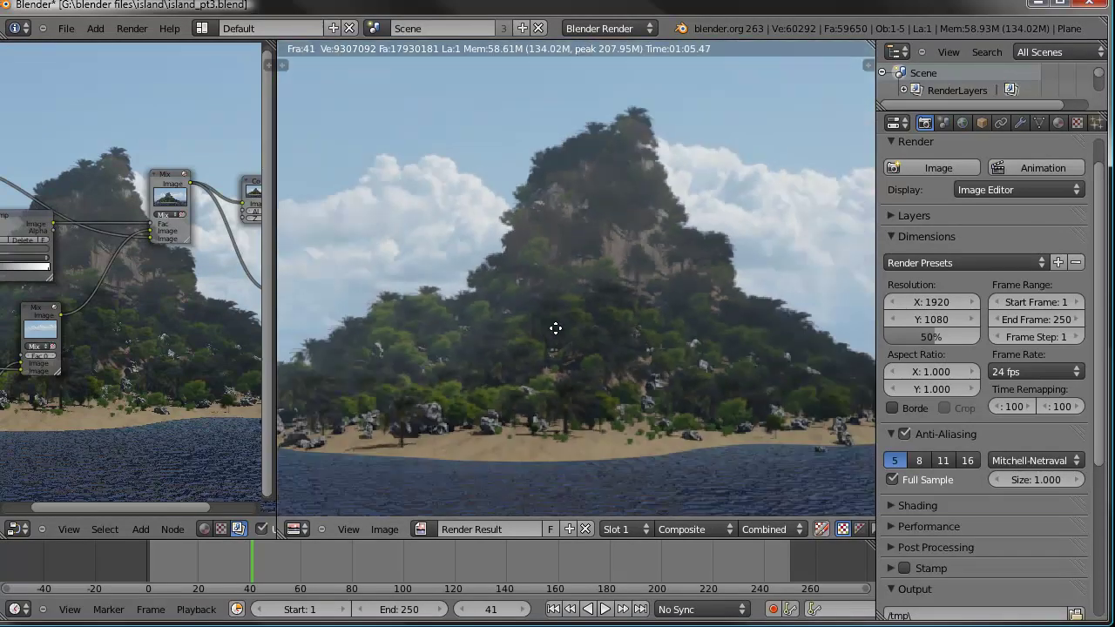
drag(276, 296, 398, 297)
middle_drag(238, 291, 313, 352)
scroll(672, 384, up, 5)
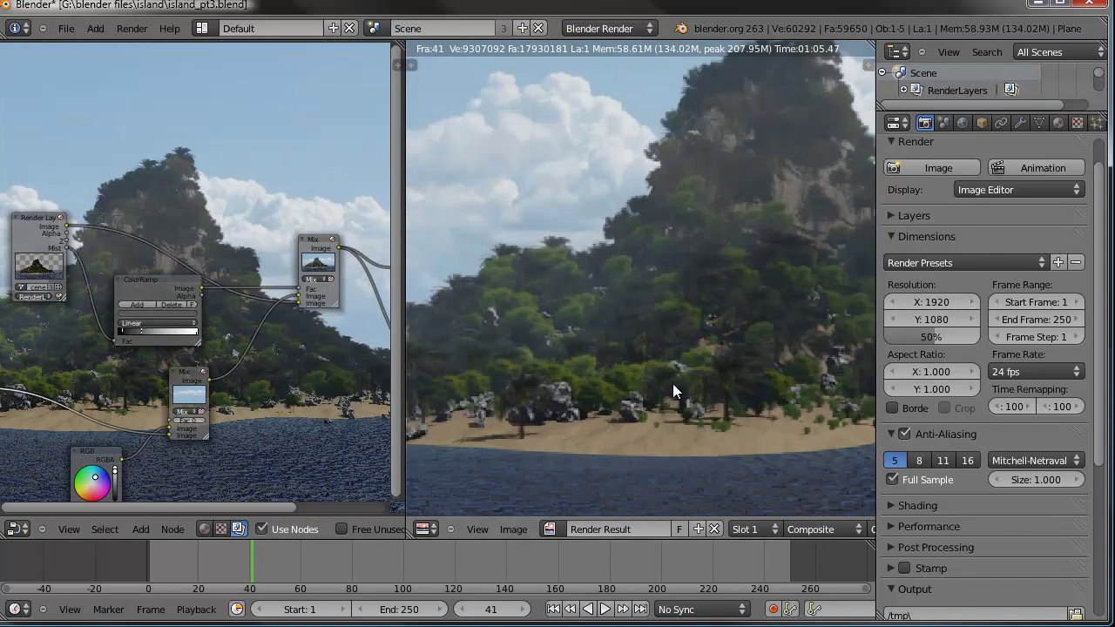
scroll(771, 455, down, 3)
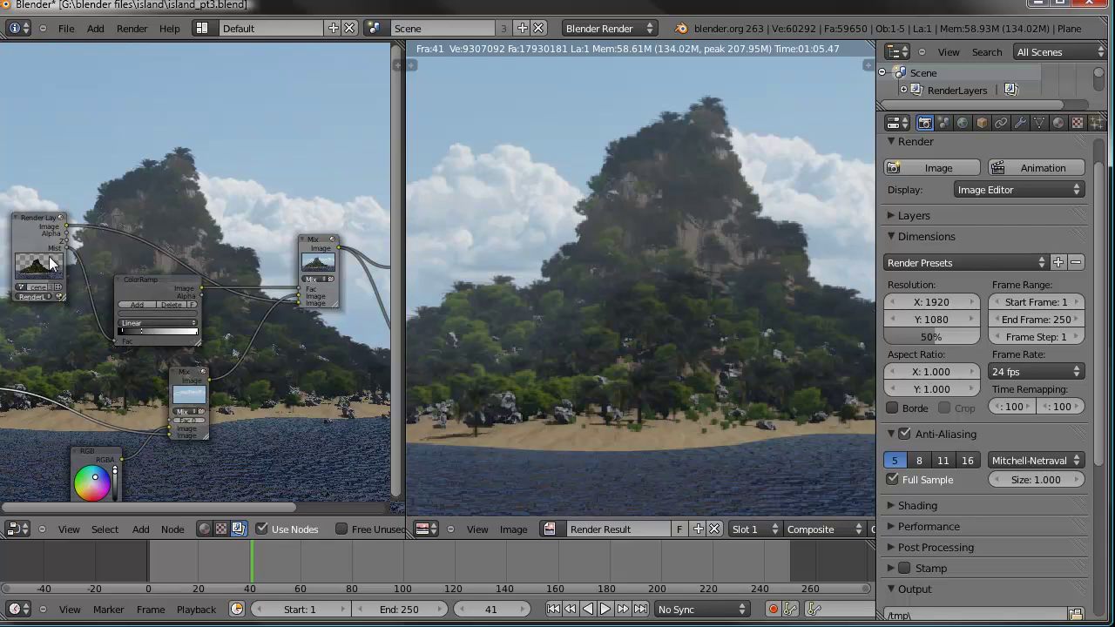
- Shift the ColorRamp's middle stop slightly toward the white end and check the mist in the composite
drag(142, 334, 146, 335)
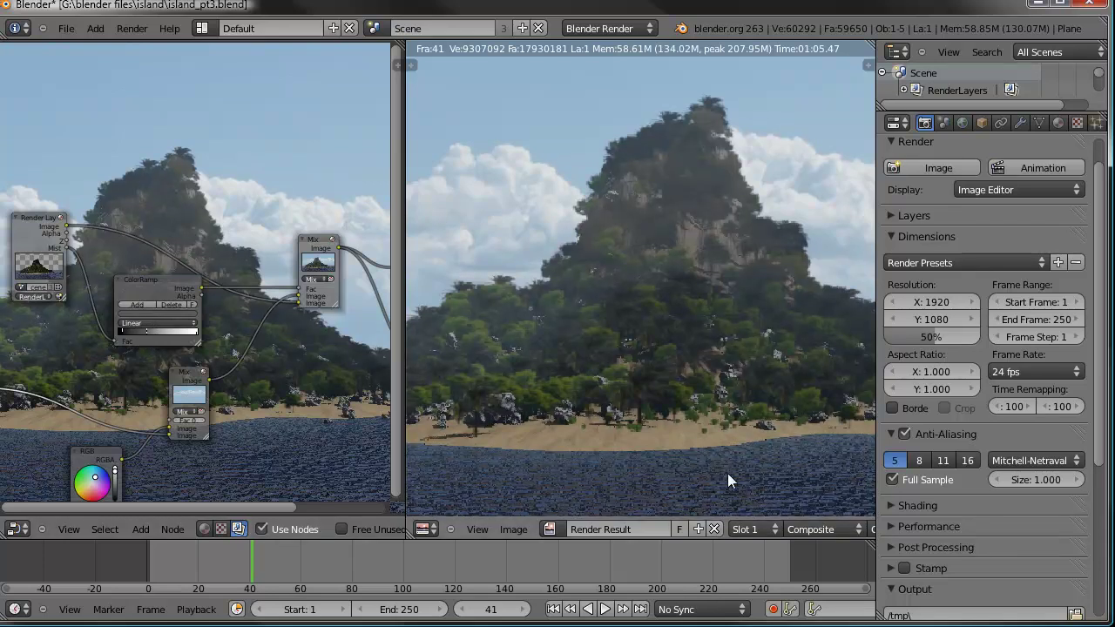
middle_drag(741, 438, 681, 442)
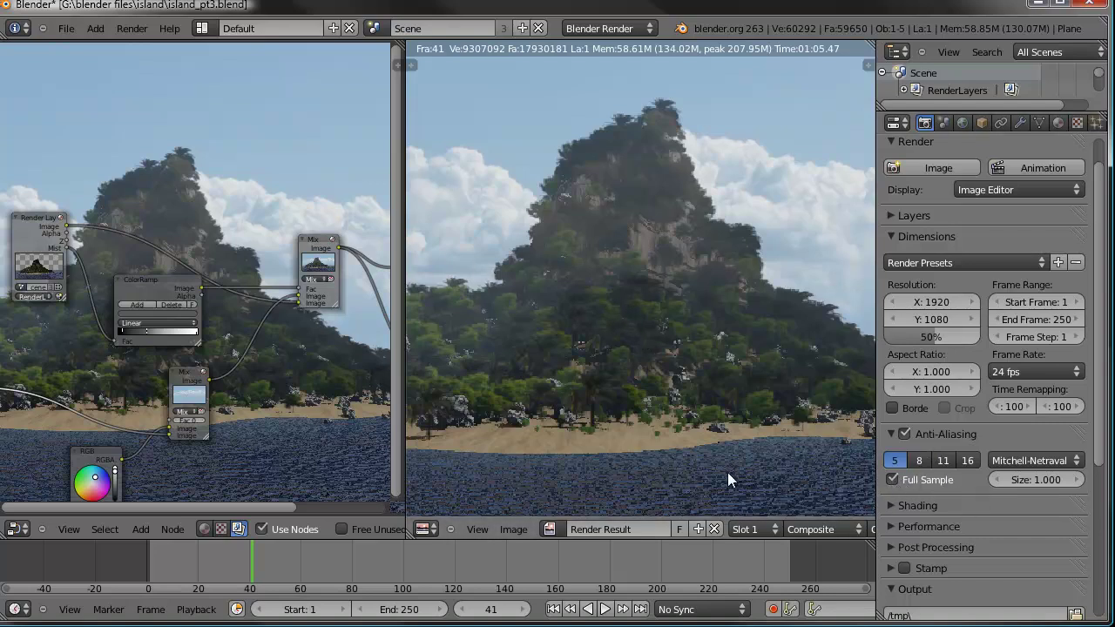
middle_drag(647, 380, 680, 358)
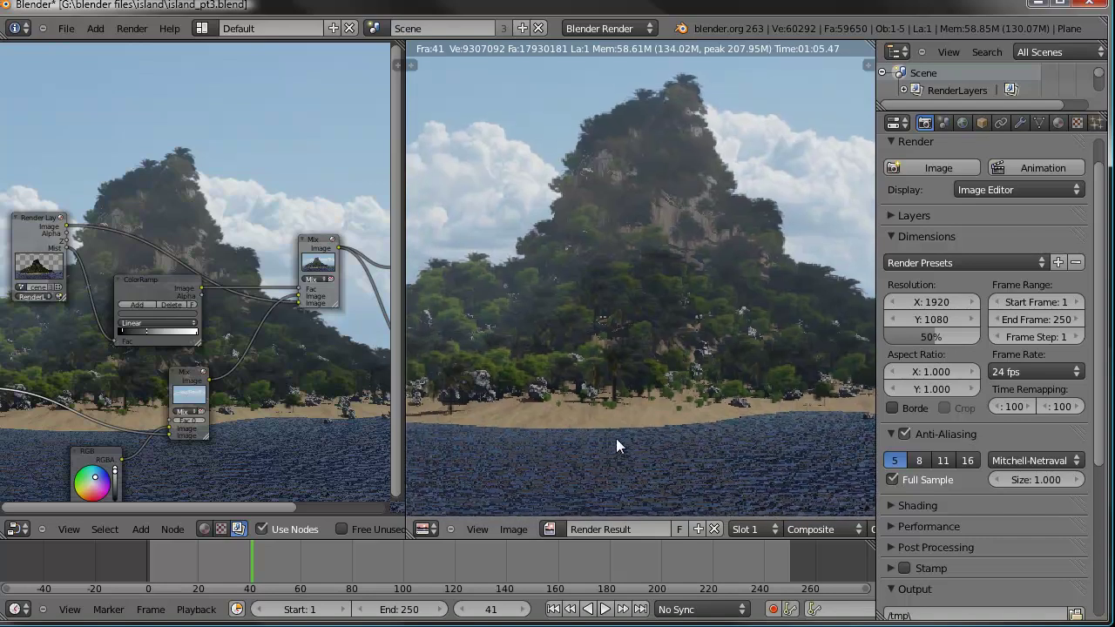
middle_drag(686, 440, 653, 462)
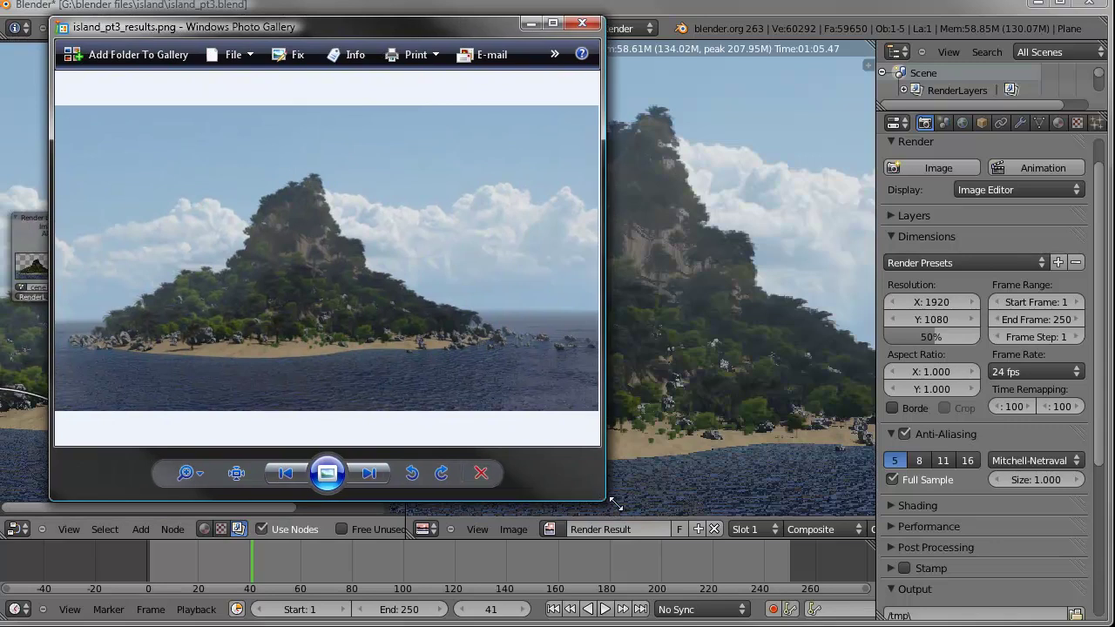
- Enlarge the Windows Photo Gallery window showing island_pt3_results.png and examine the saved image zoomed in
drag(614, 504, 1050, 623)
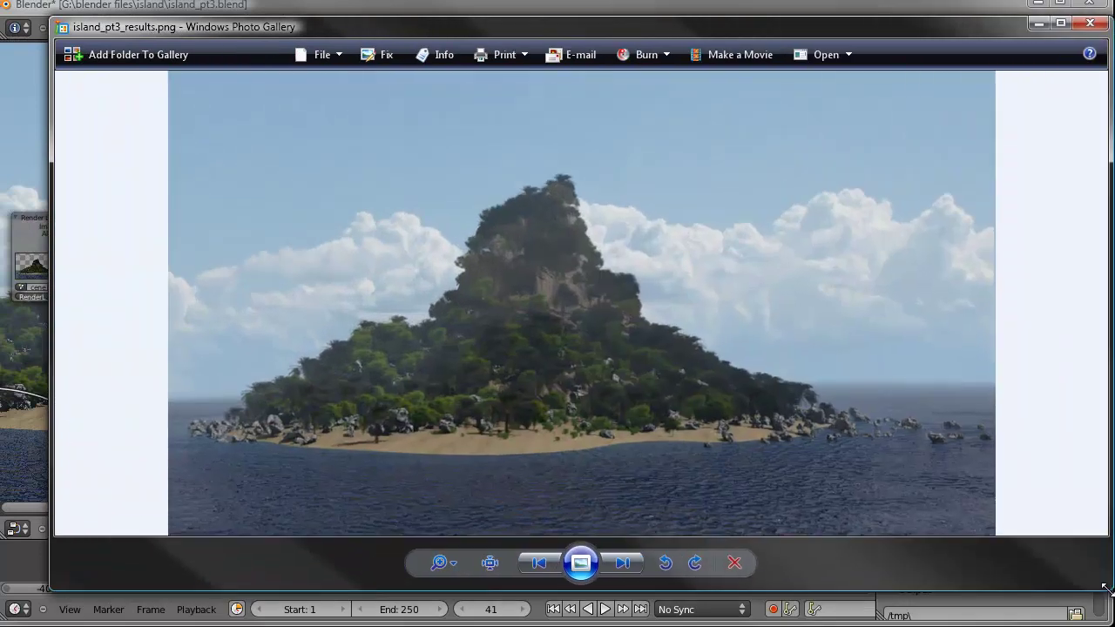
click(413, 611)
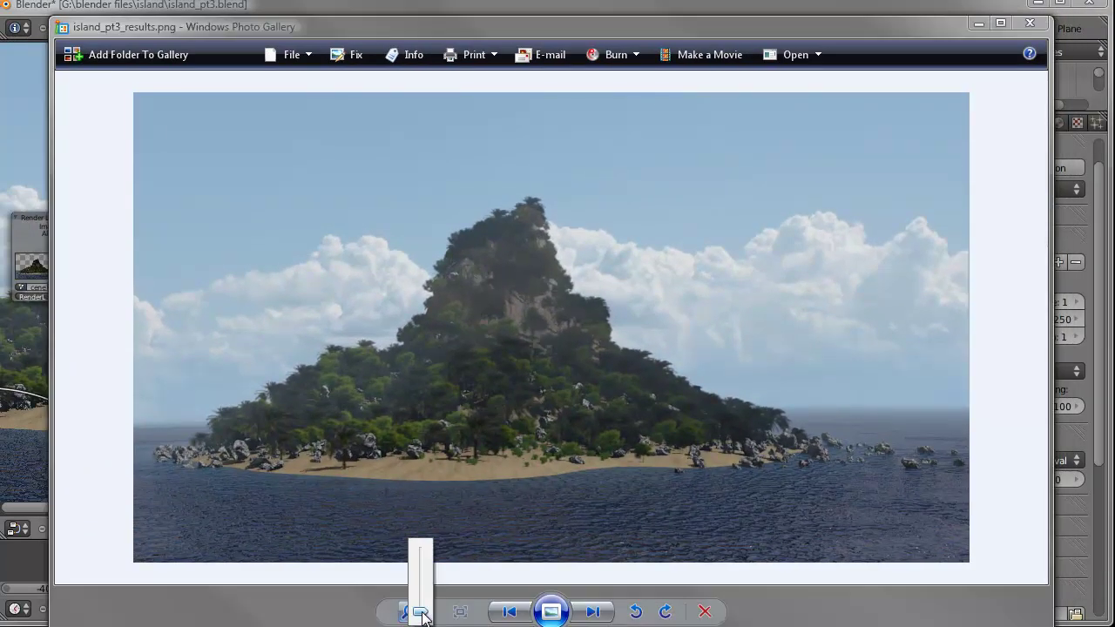
drag(417, 602, 429, 585)
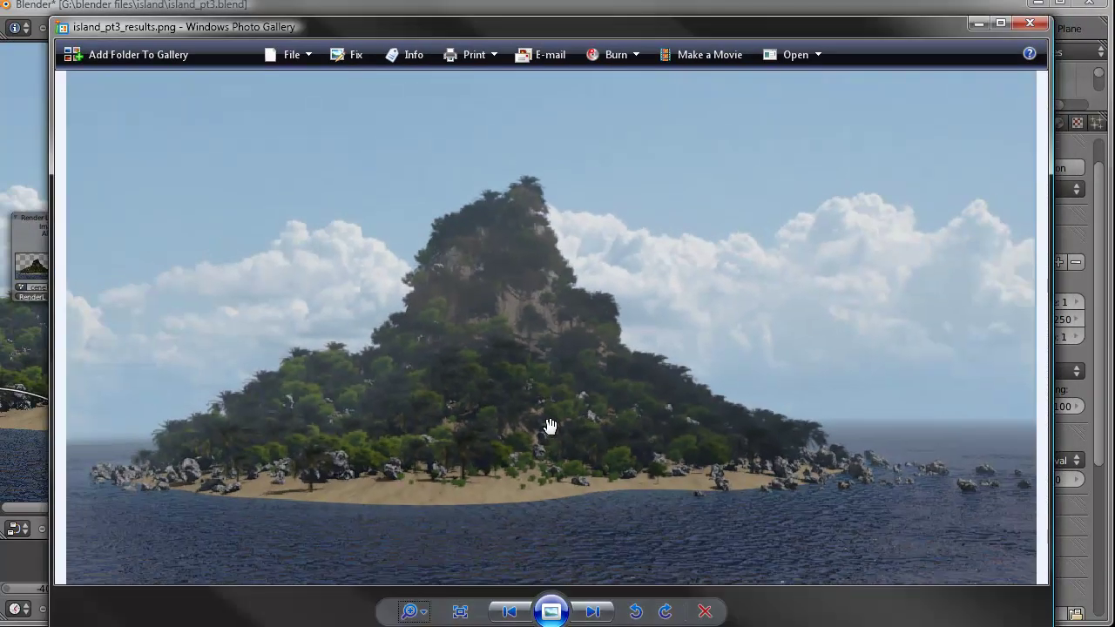
drag(522, 438, 532, 426)
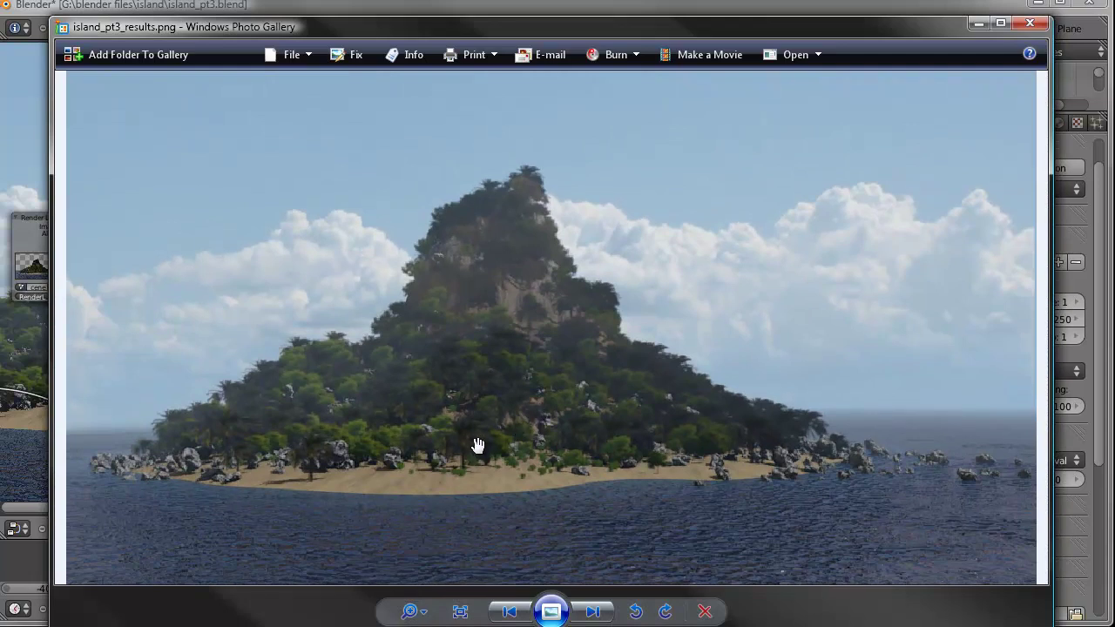